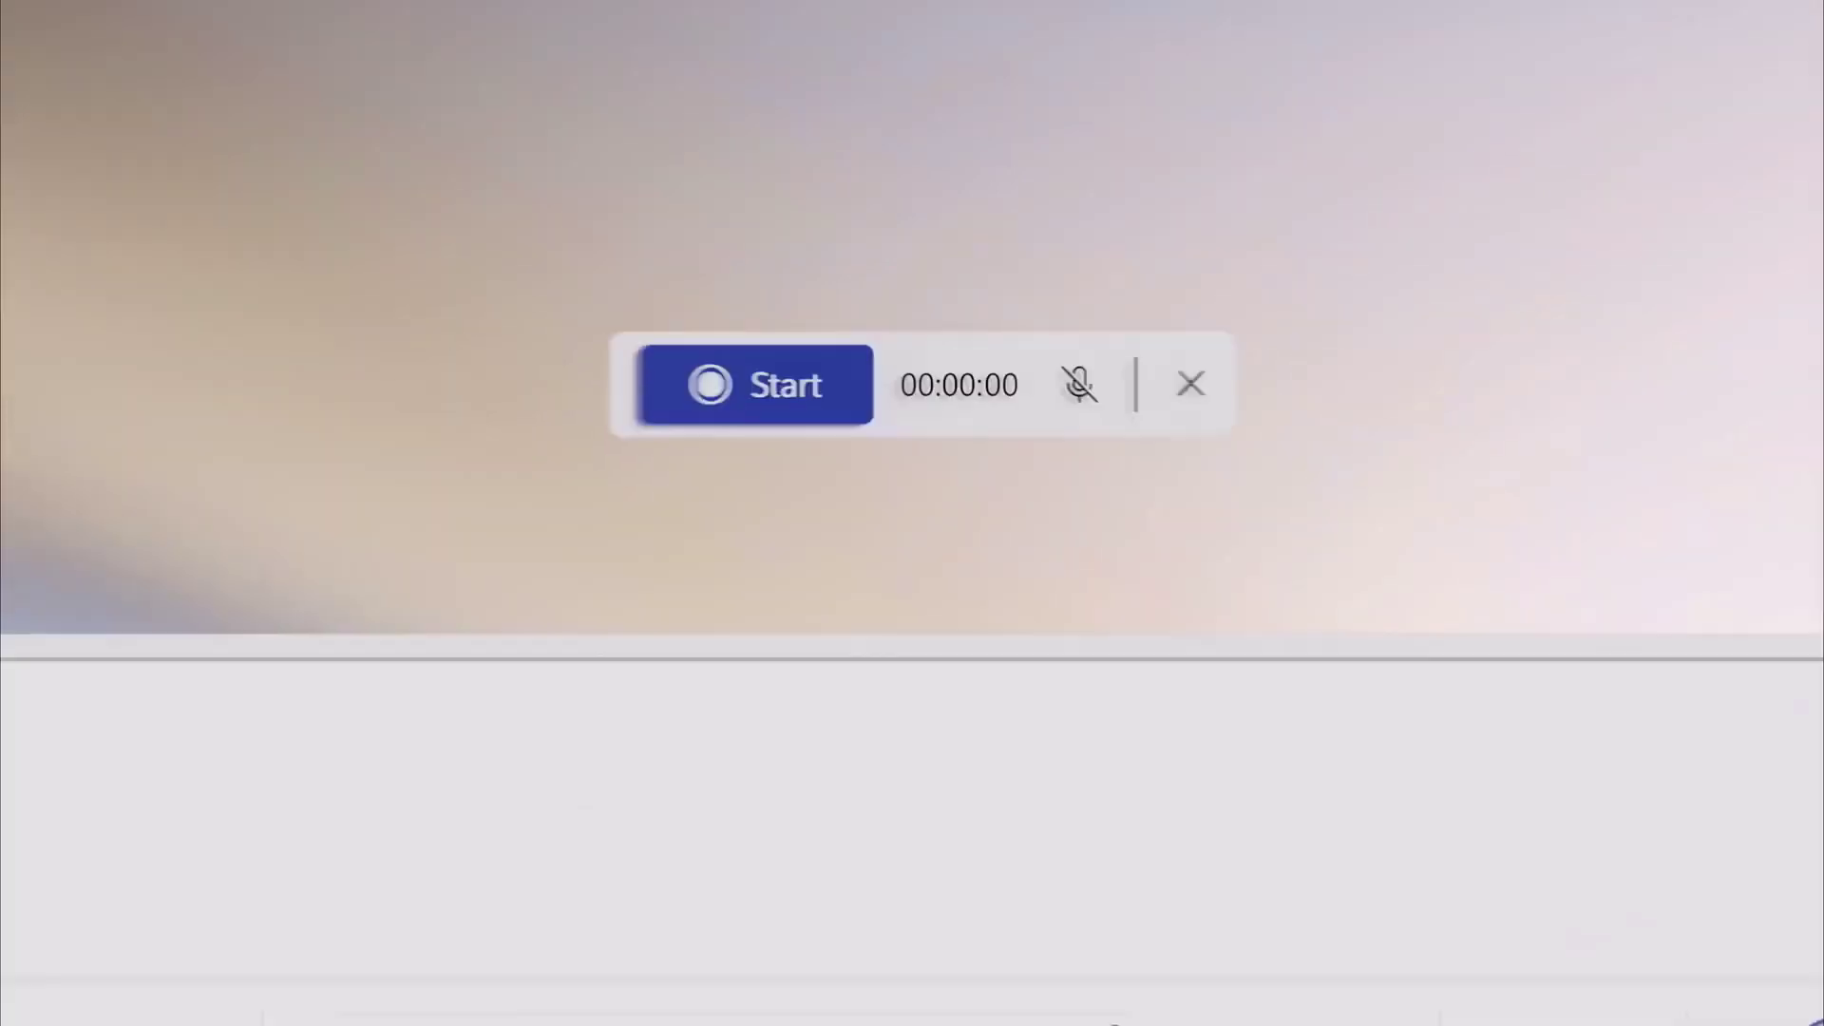
Go to the VMware Workstation Player 16.2.4 download page with its Windows 64-bit installer
left_click(766, 390)
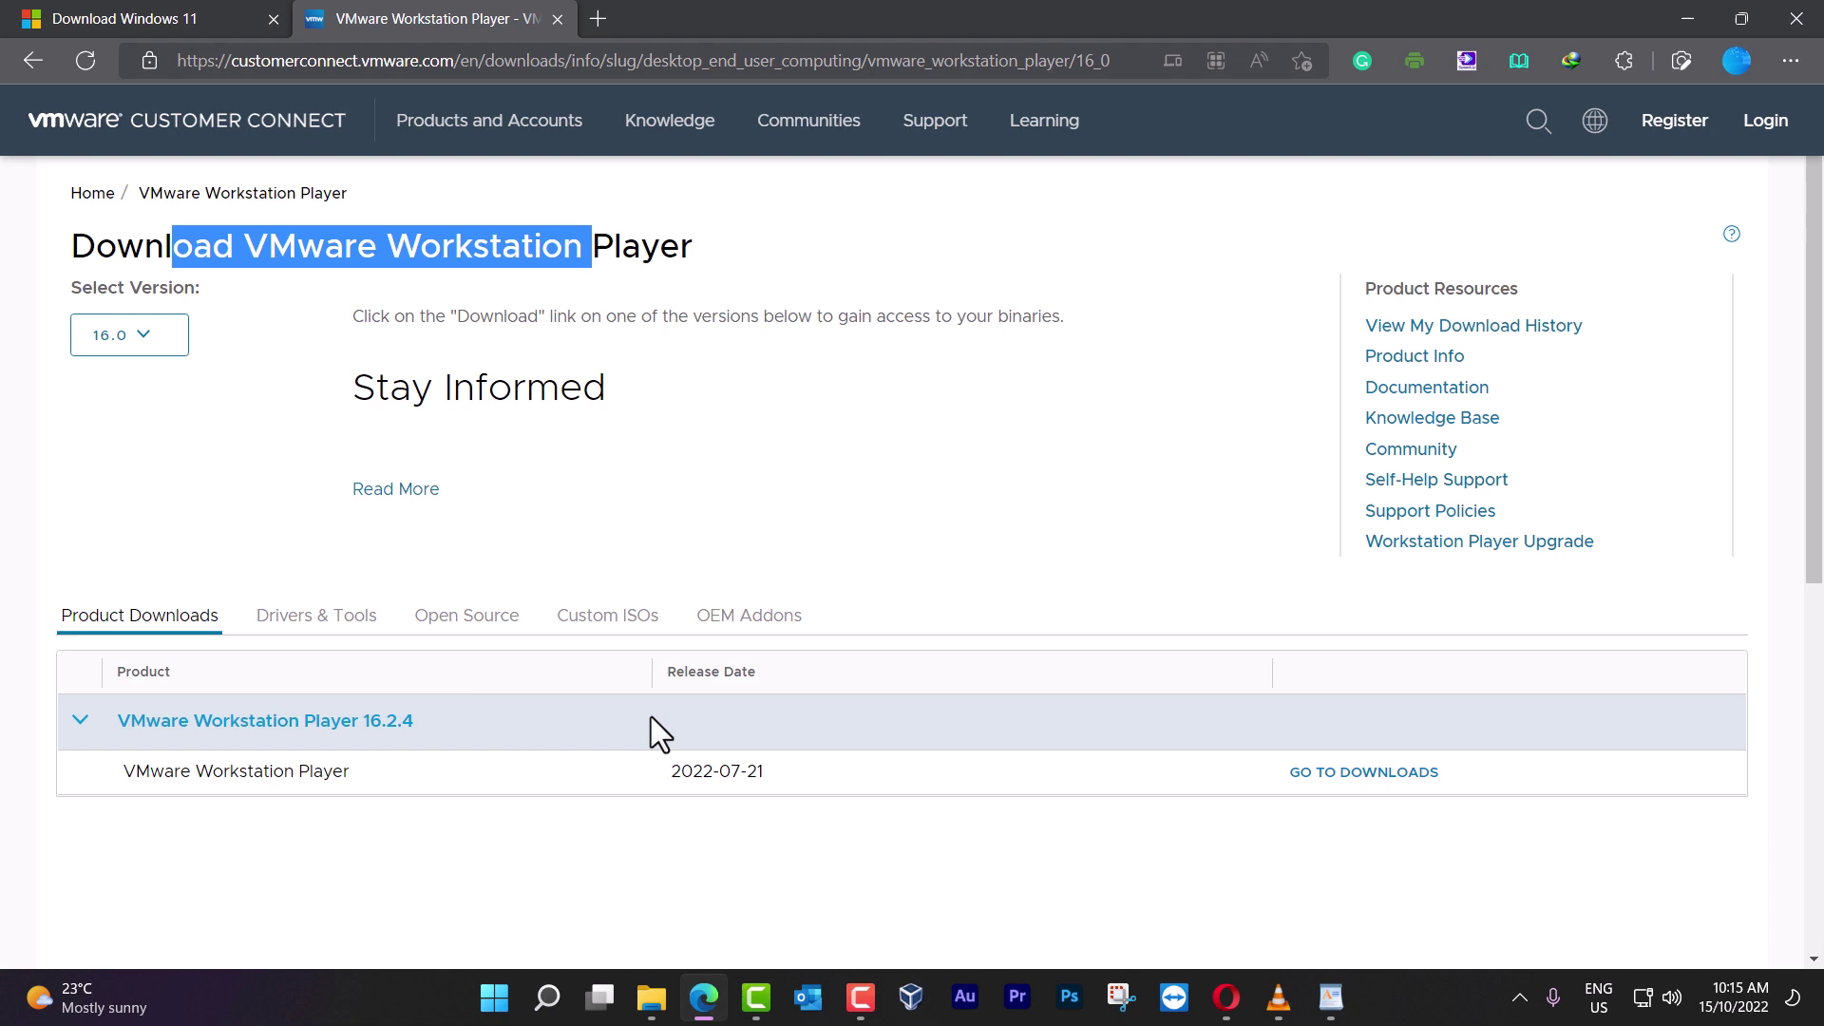
left_click(1402, 772)
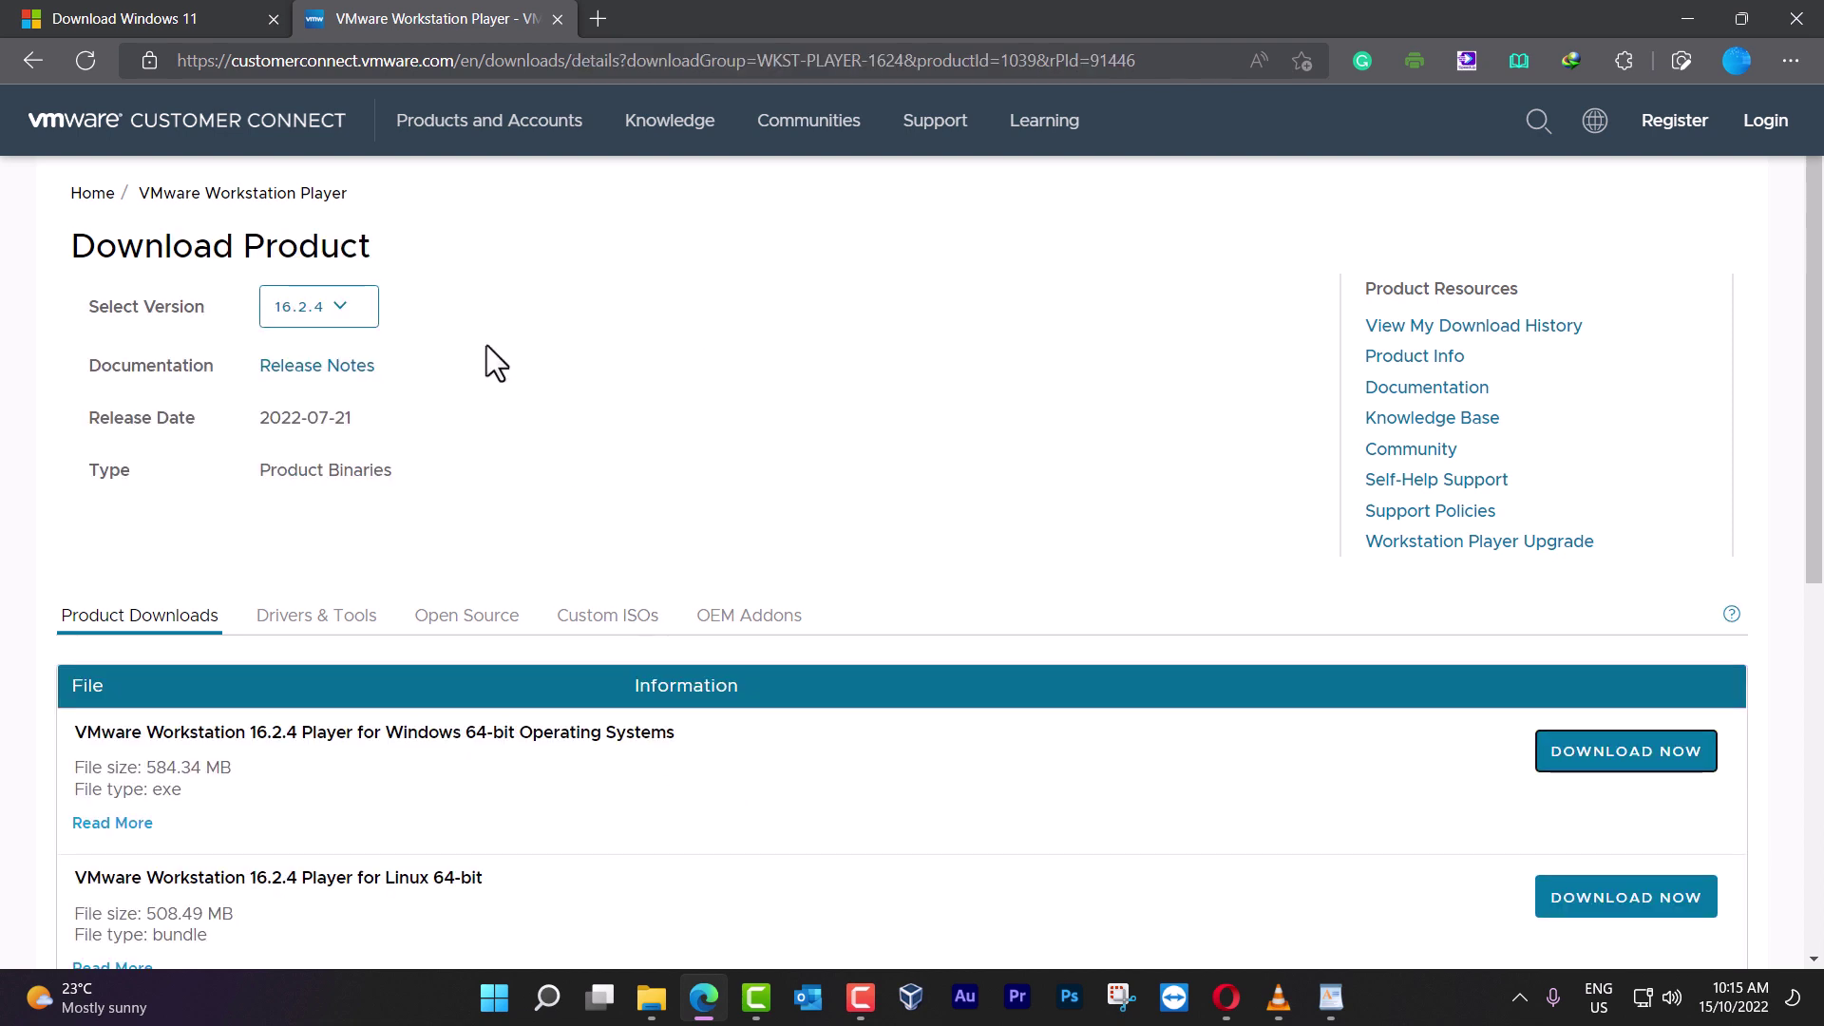
Run VMware-player-full-16.2.4-20089737.exe from the ISO folder as administrator
left_click(654, 993)
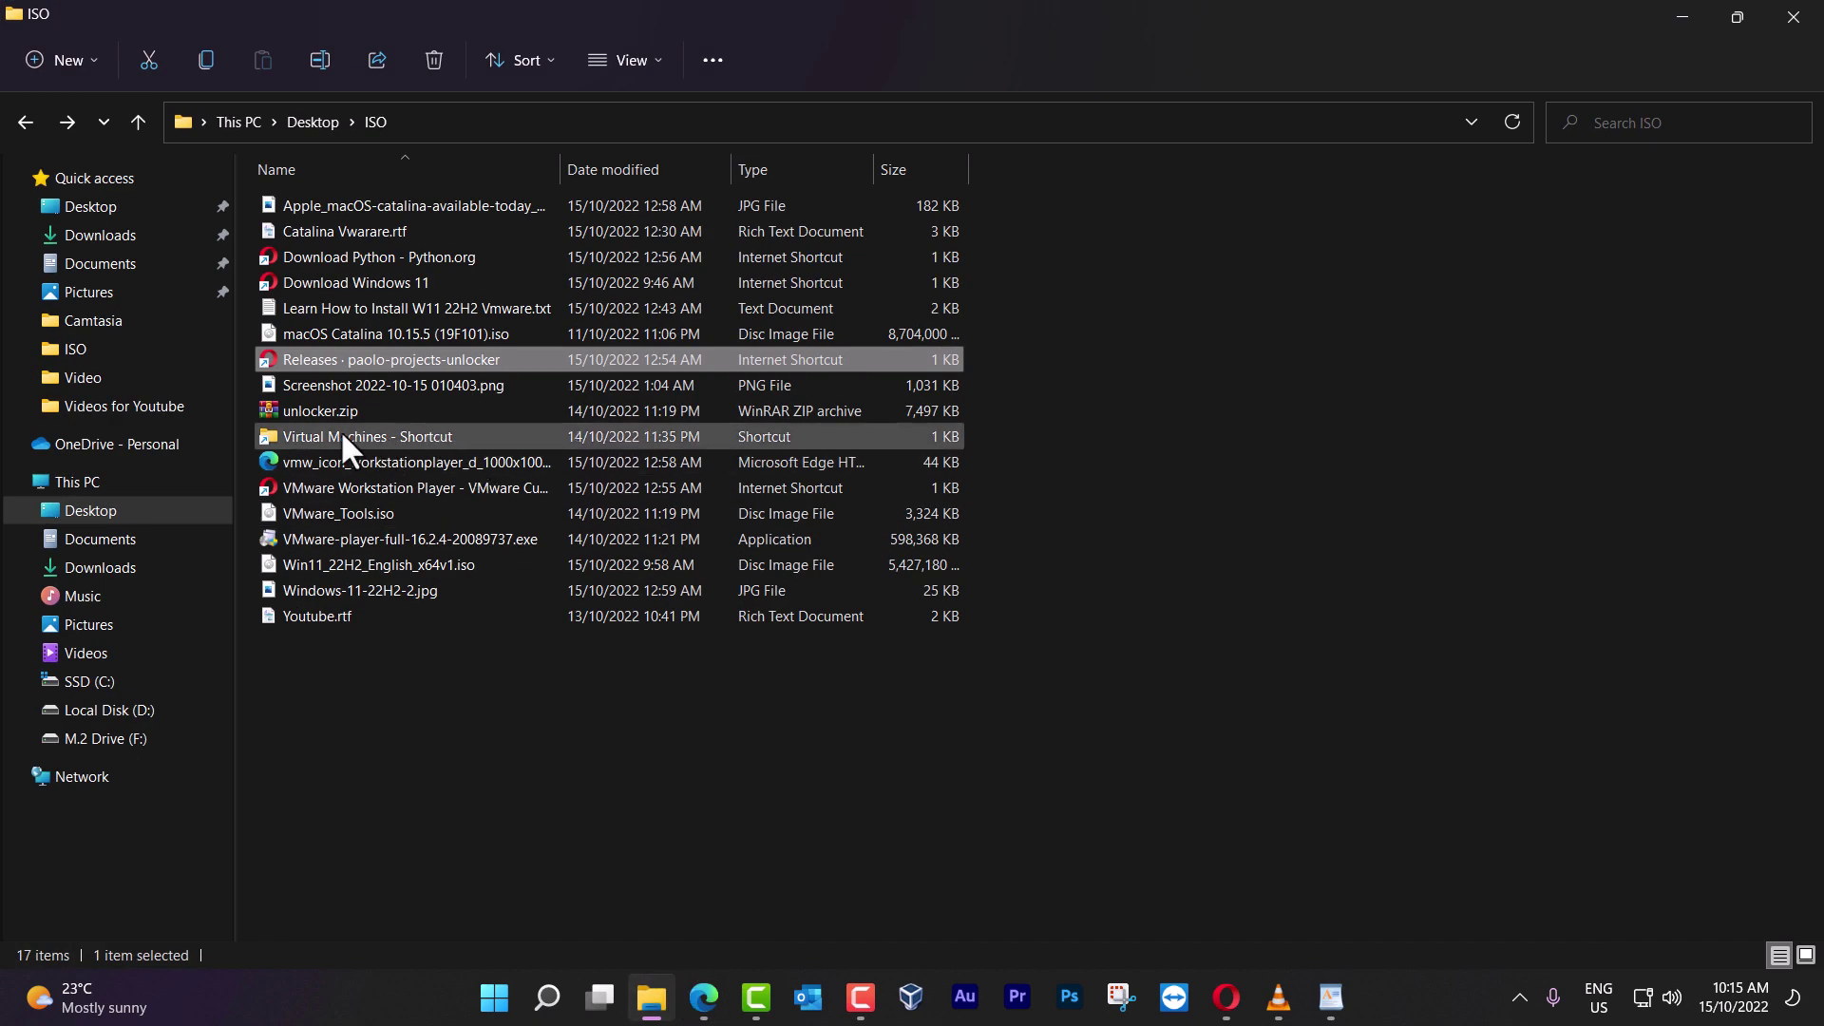
left_click(356, 537)
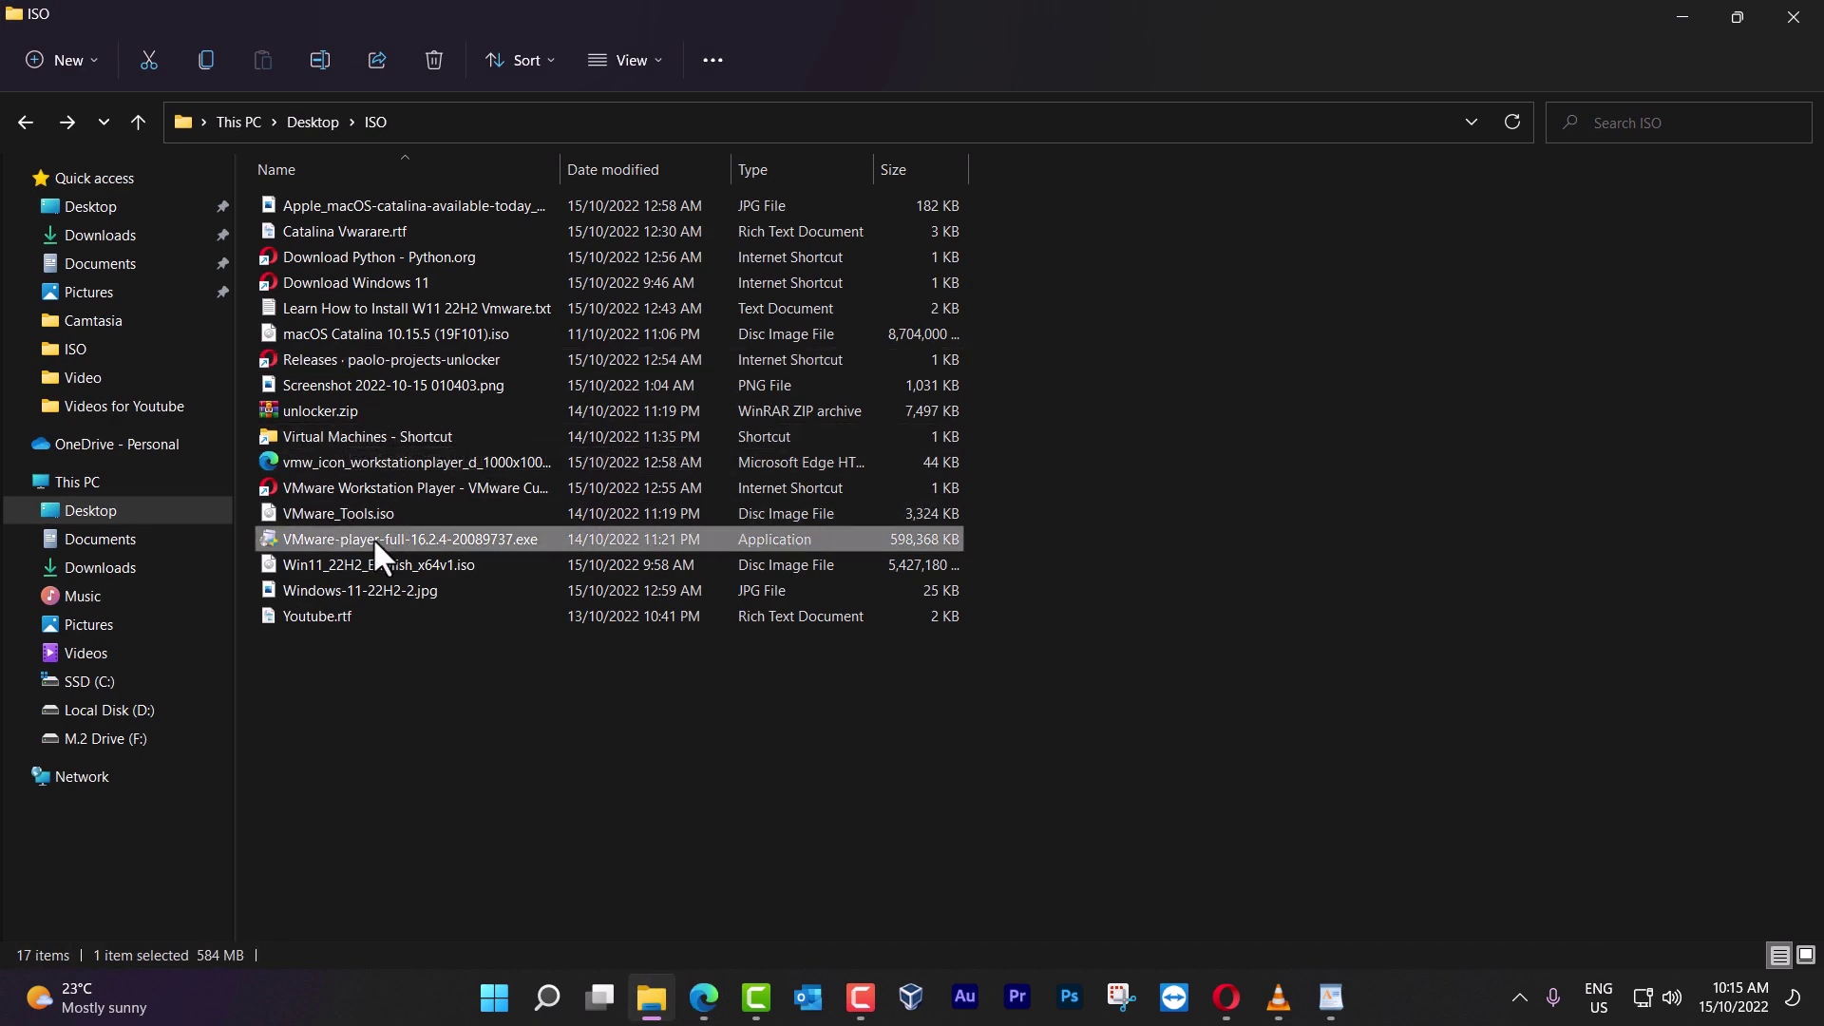
right_click(372, 538)
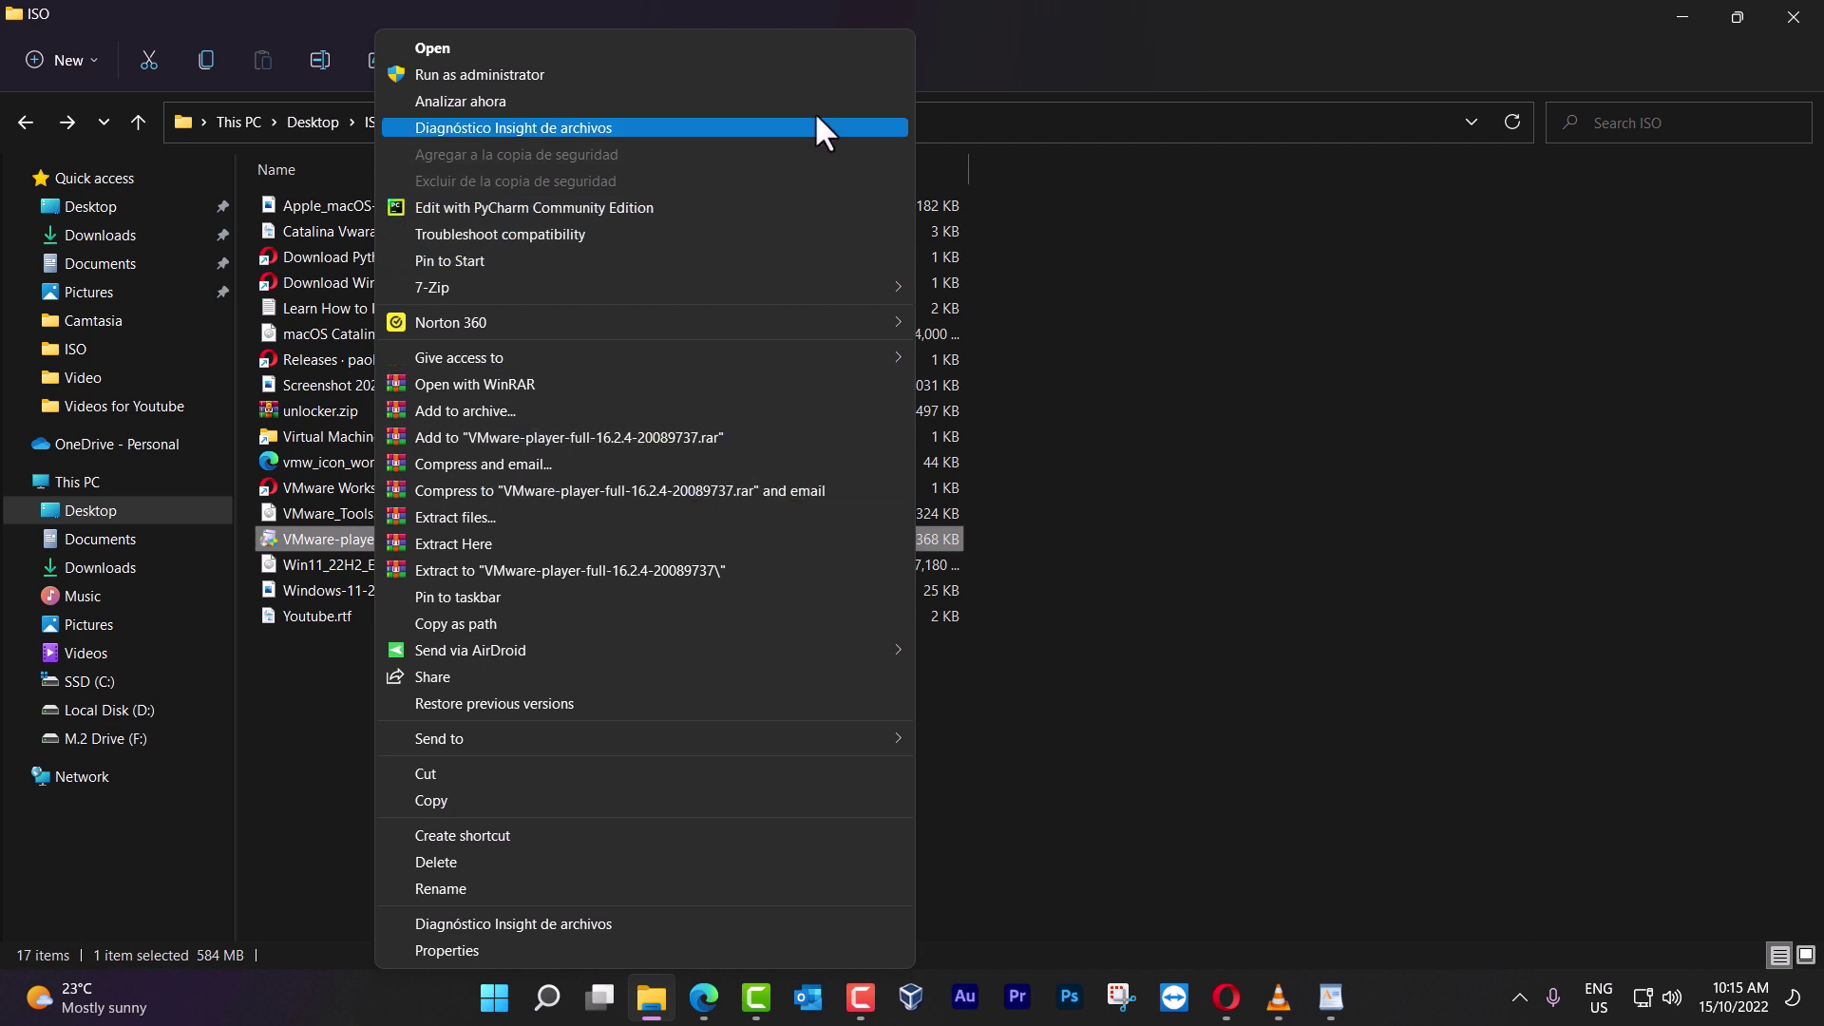
left_click(851, 76)
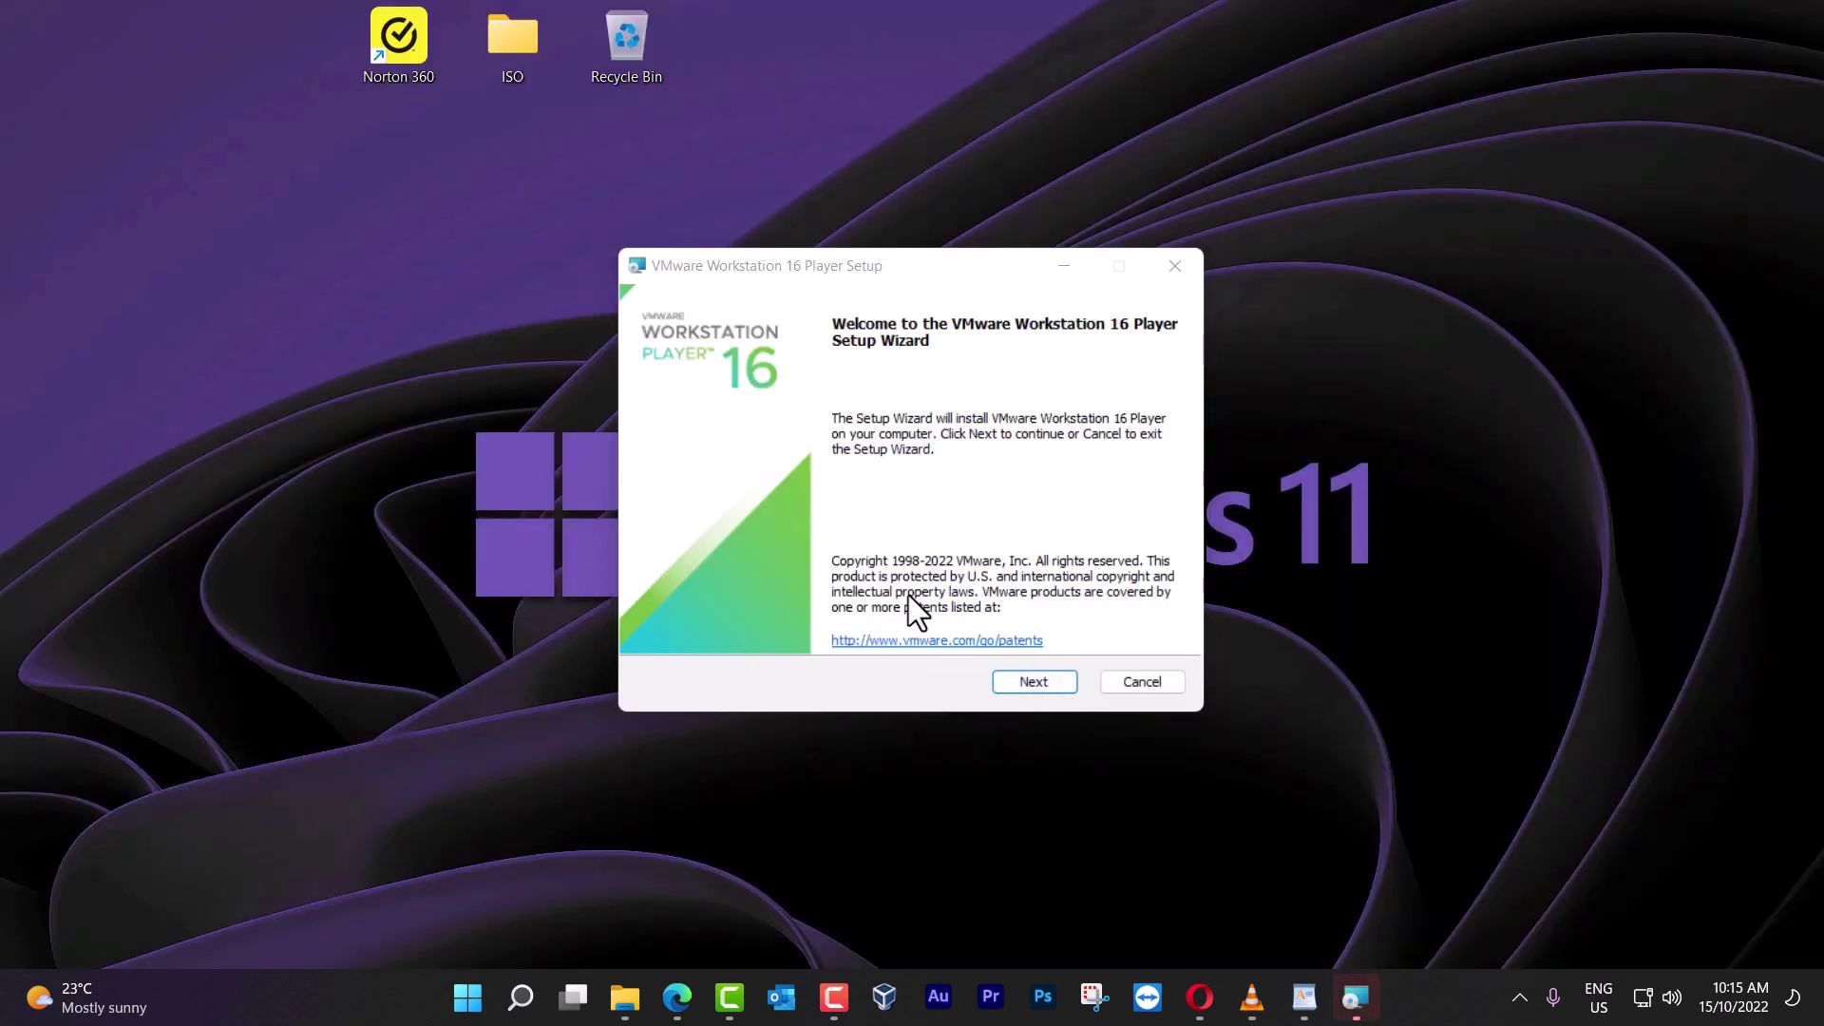
Accept the license, install Workstation 16 Player with all default settings, and finish the wizard
left_click(1035, 682)
left_click(714, 627)
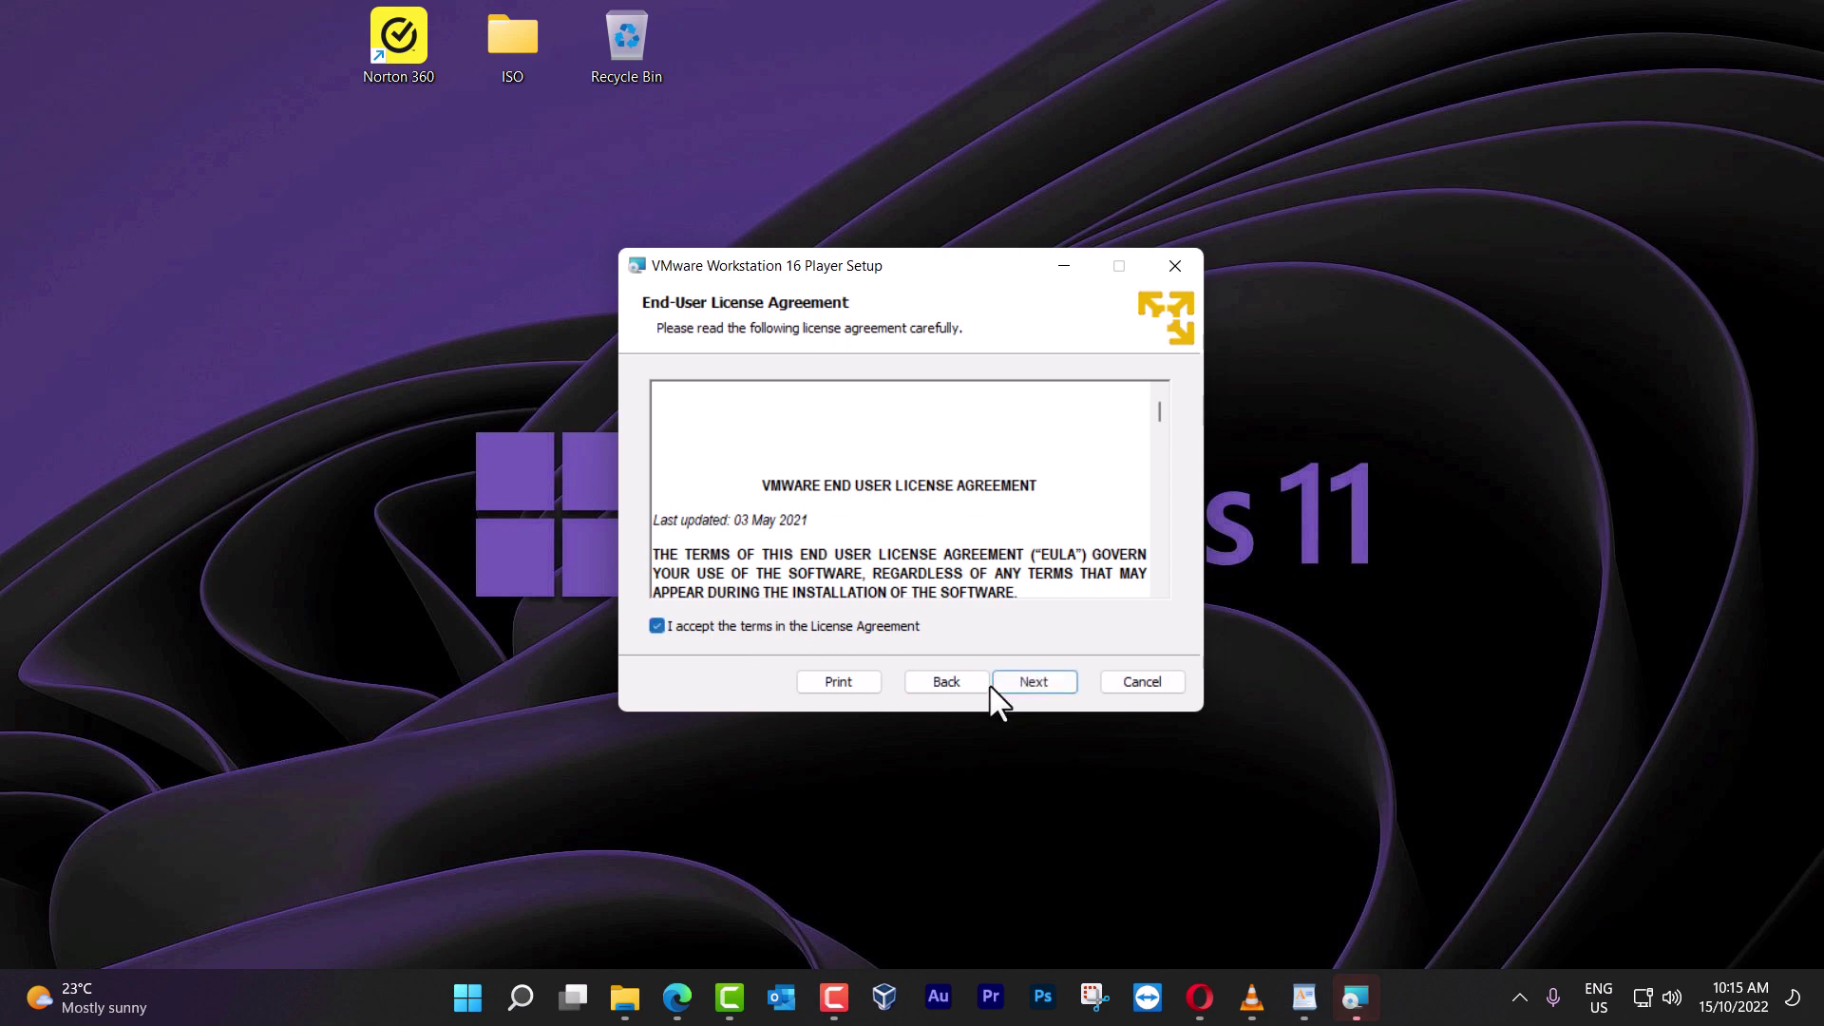
left_click(1059, 686)
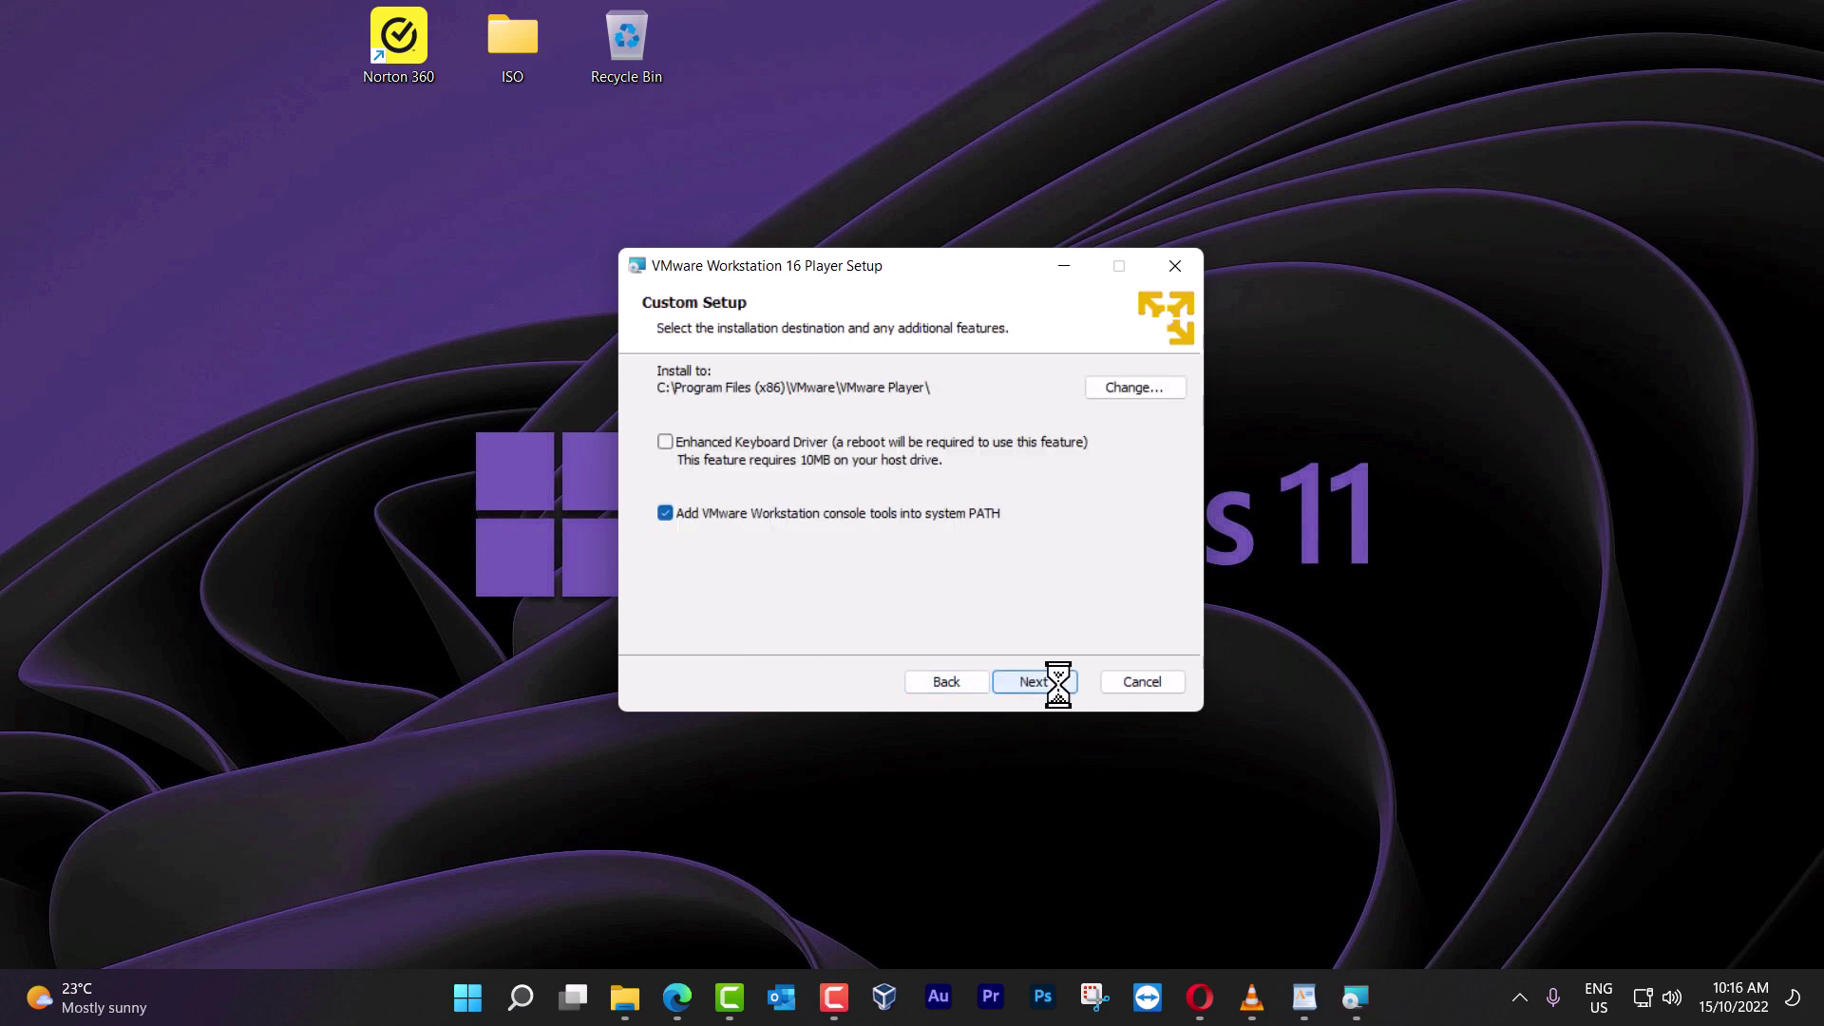
left_click(1059, 685)
left_click(1059, 686)
left_click(1059, 686)
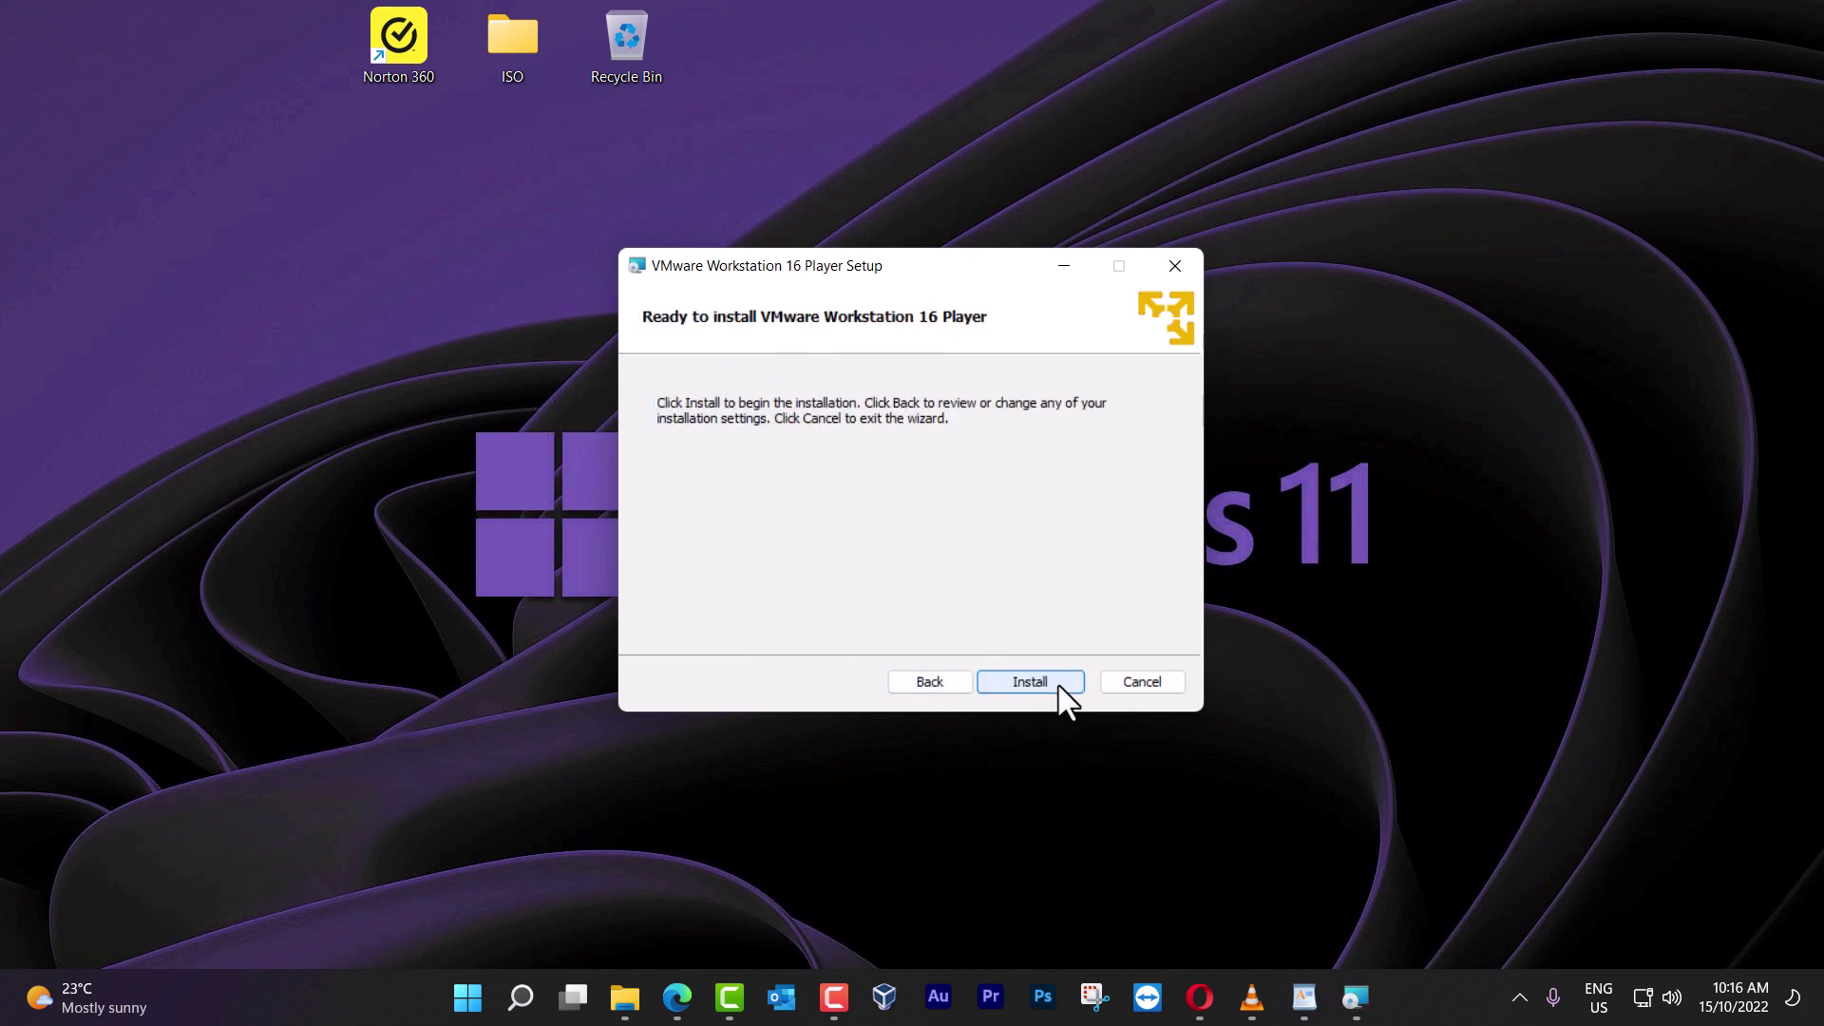
left_click(1059, 686)
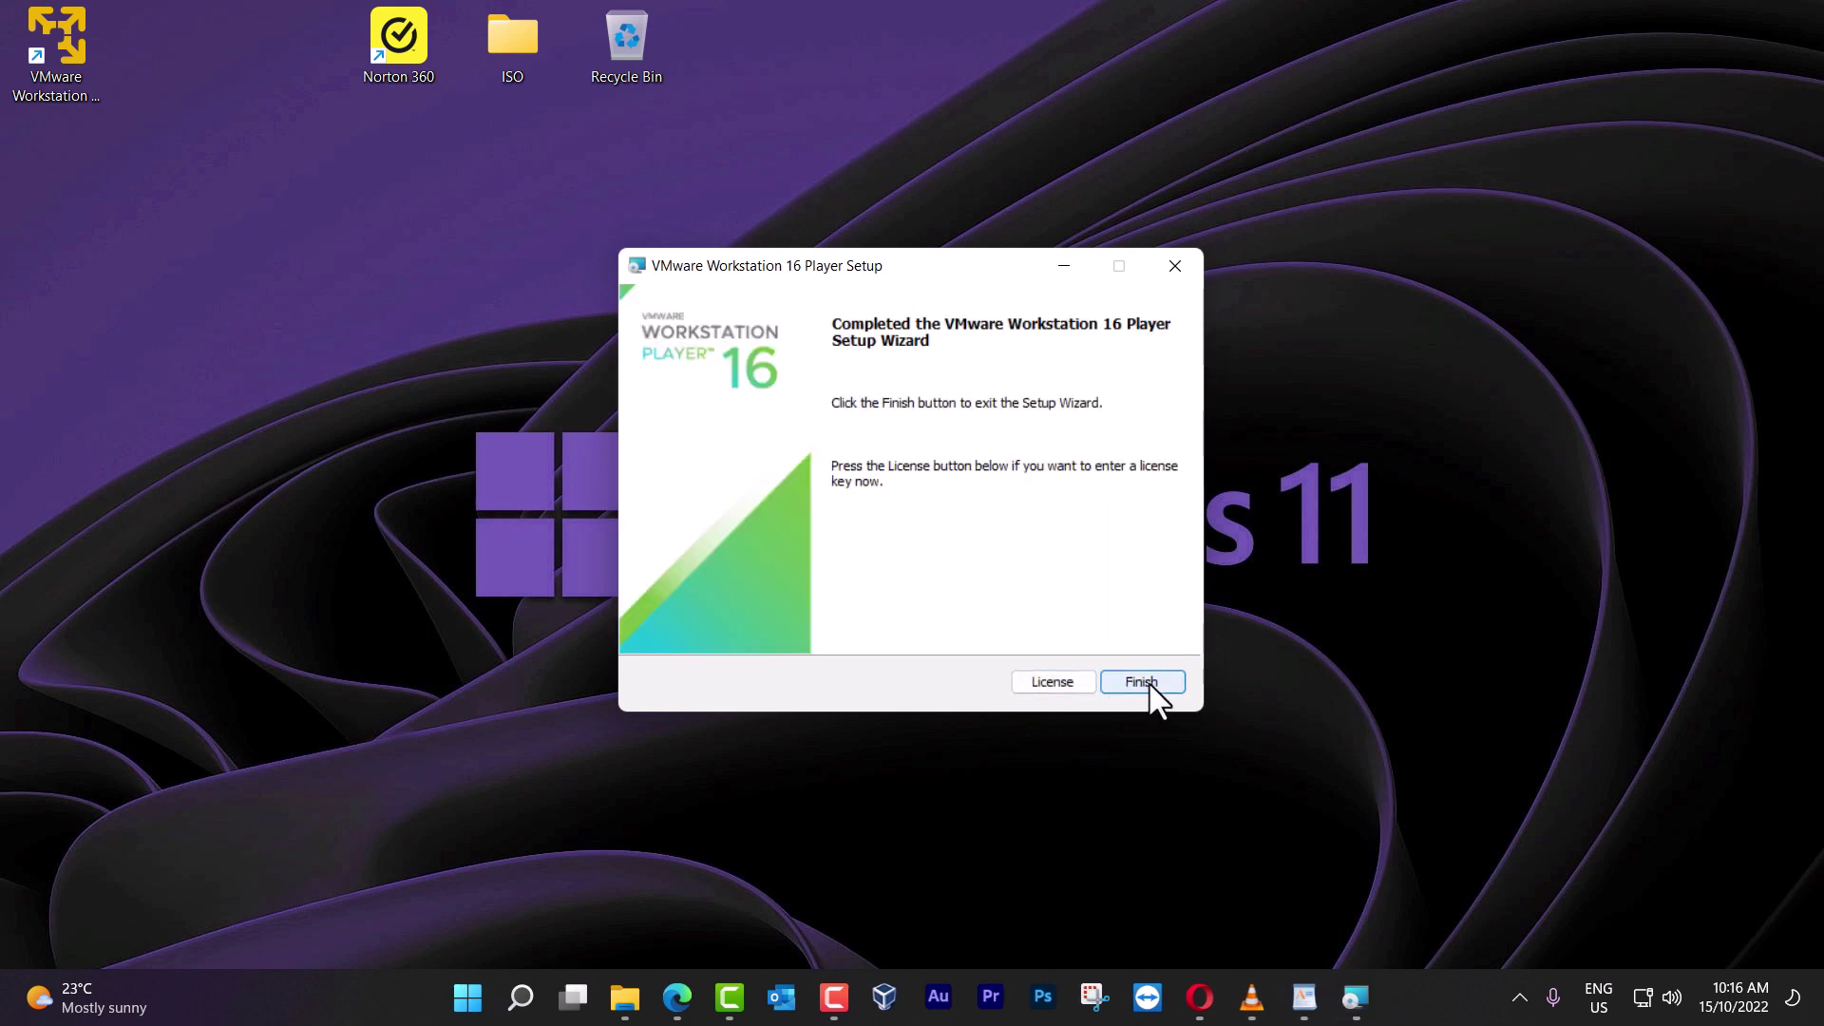
left_click(1150, 685)
Centre the Player shortcut, launch it, load Win11_22H2_English_x64v1.iso in a new VM wizard, then cancel
left_click_drag(64, 11, 1053, 306)
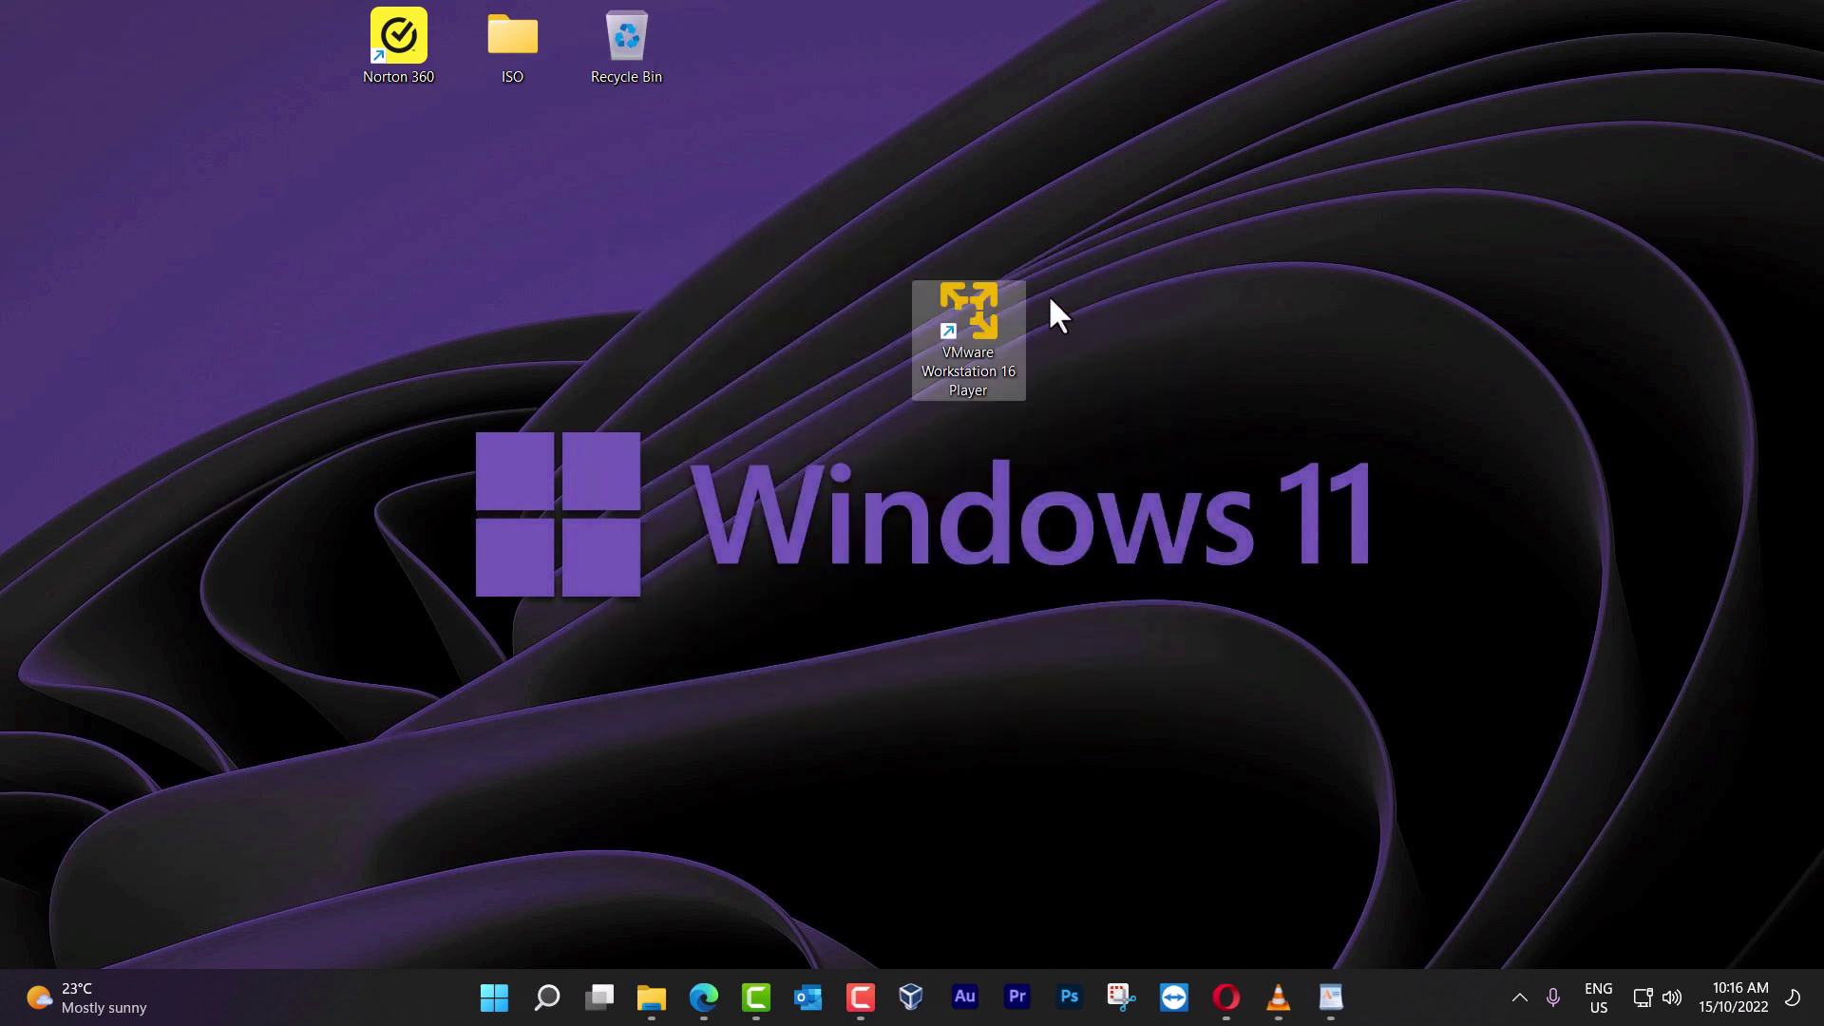
double_click(988, 346)
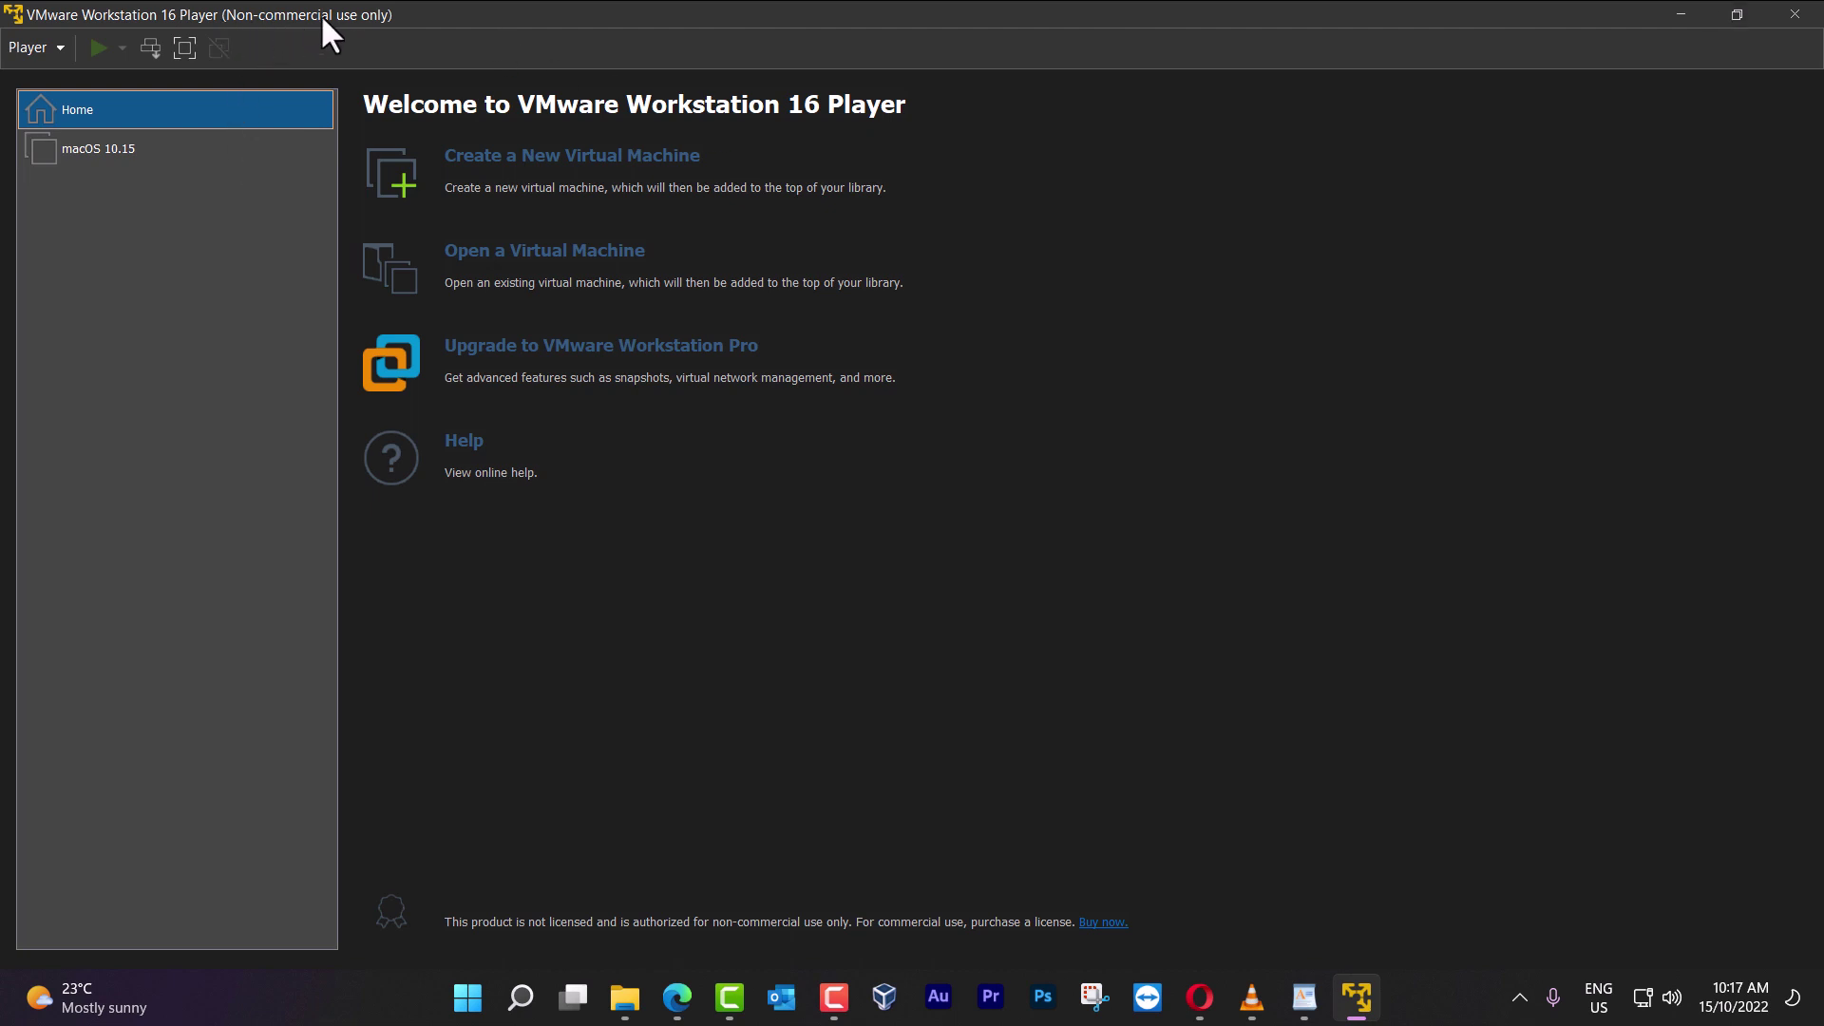
left_click(655, 163)
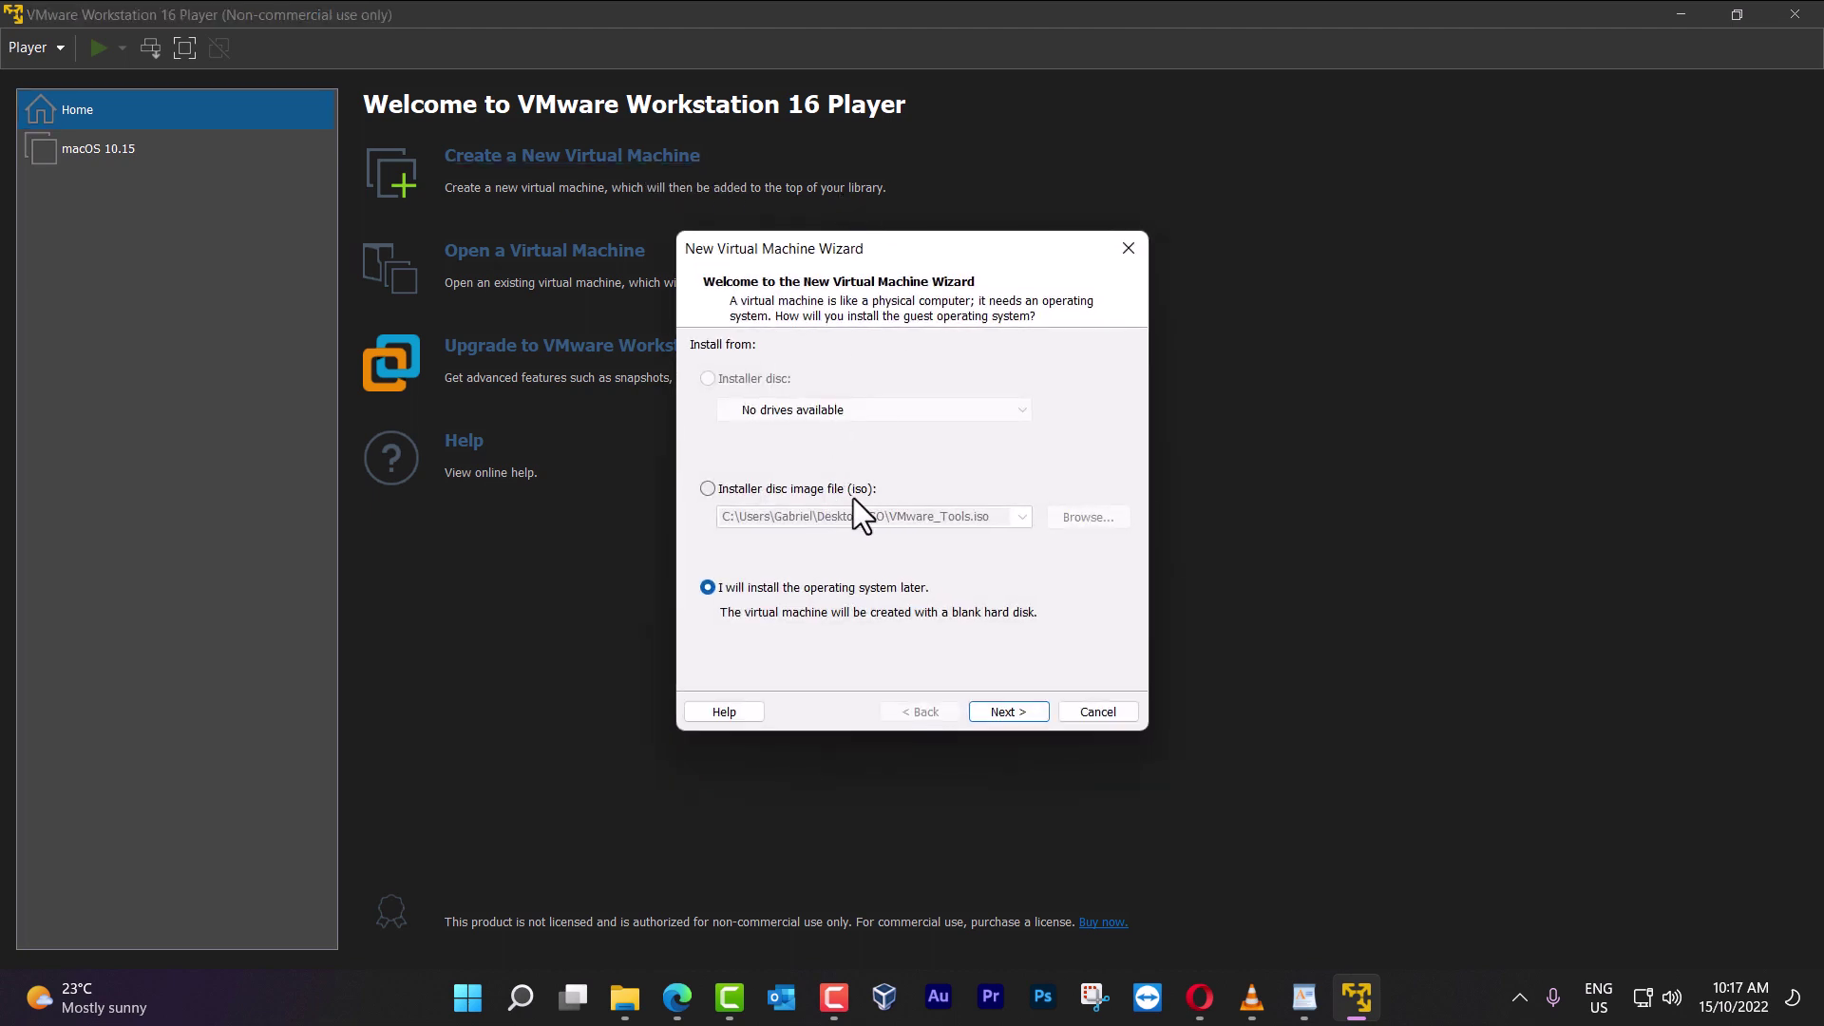
left_click(847, 497)
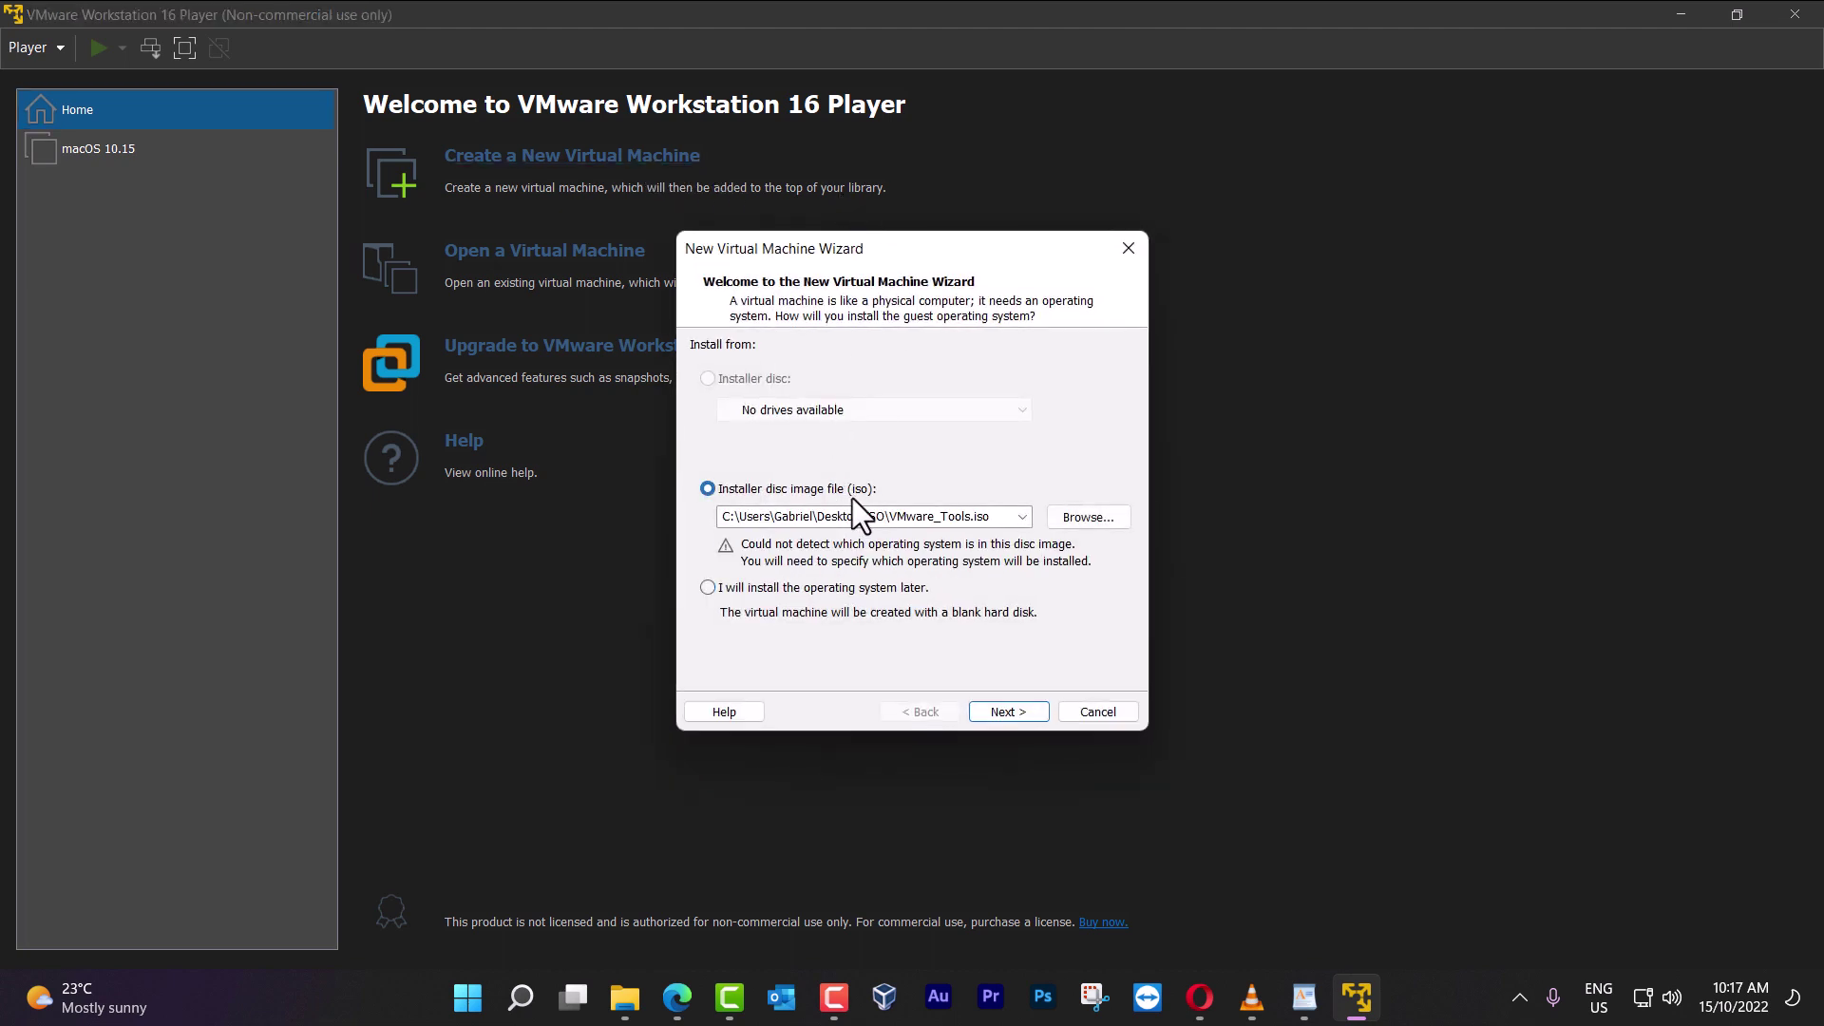
left_click(1085, 525)
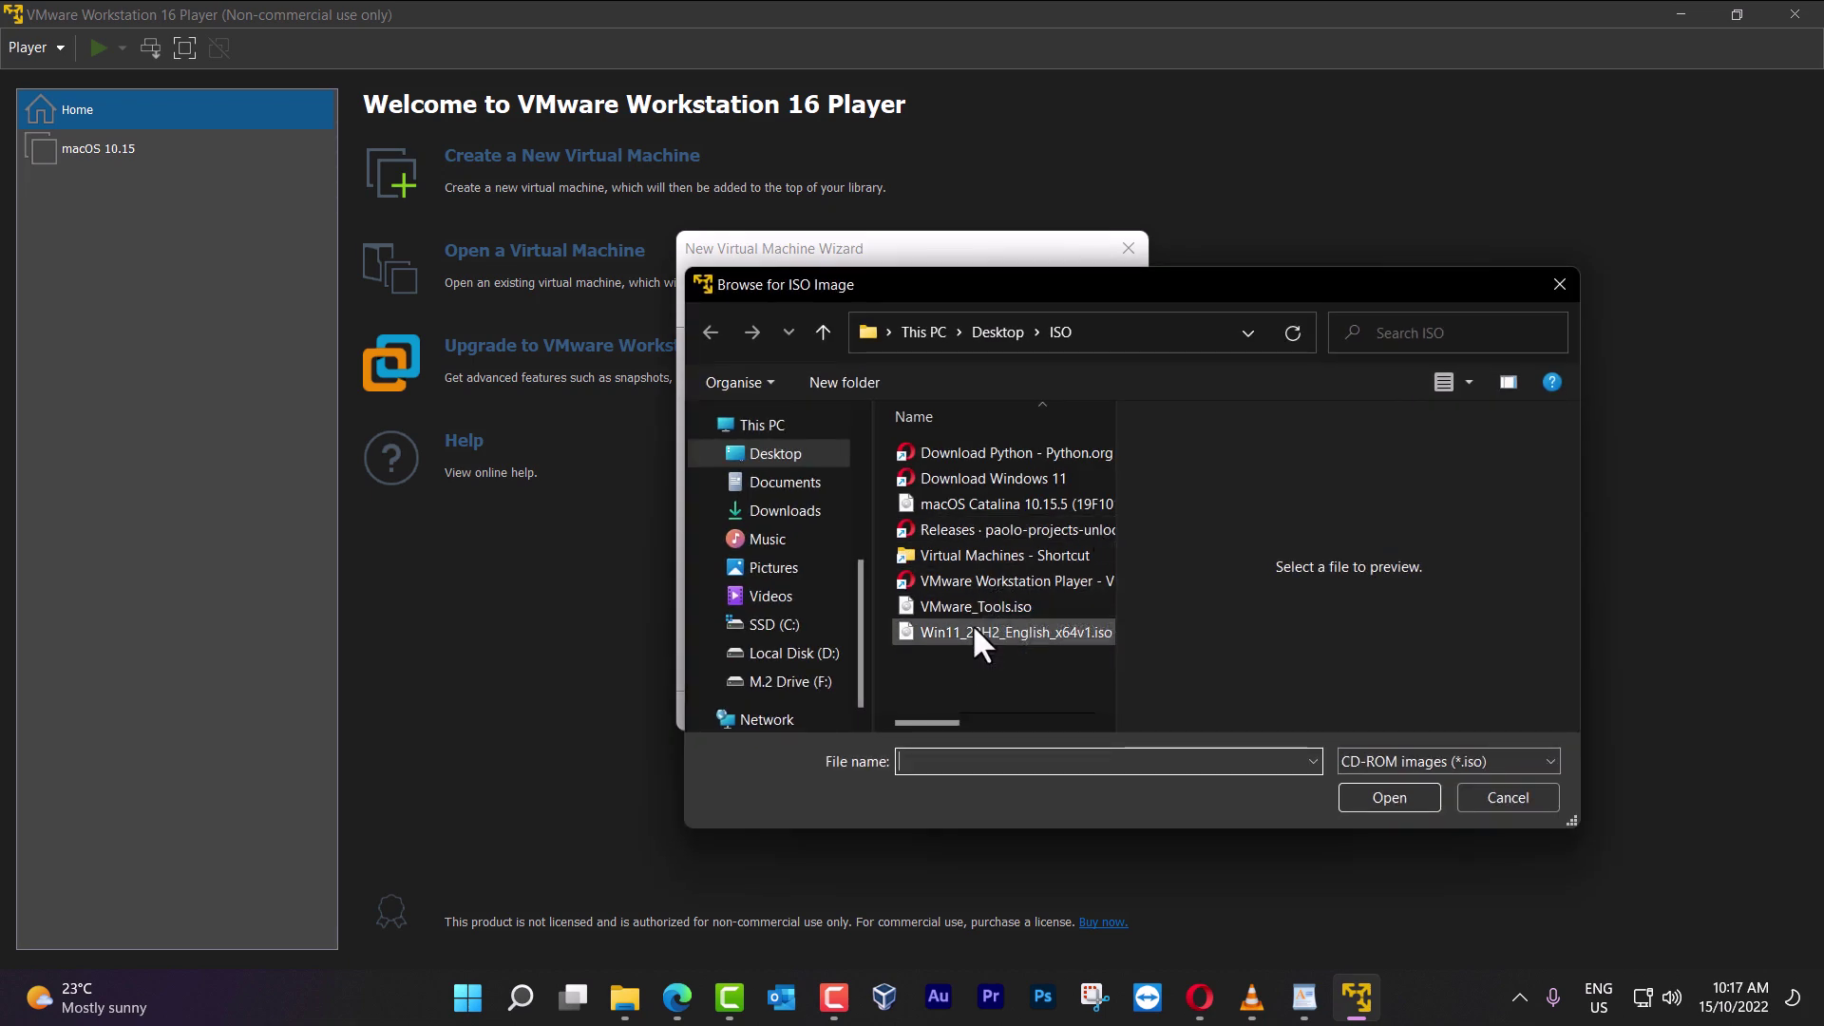
left_click(952, 635)
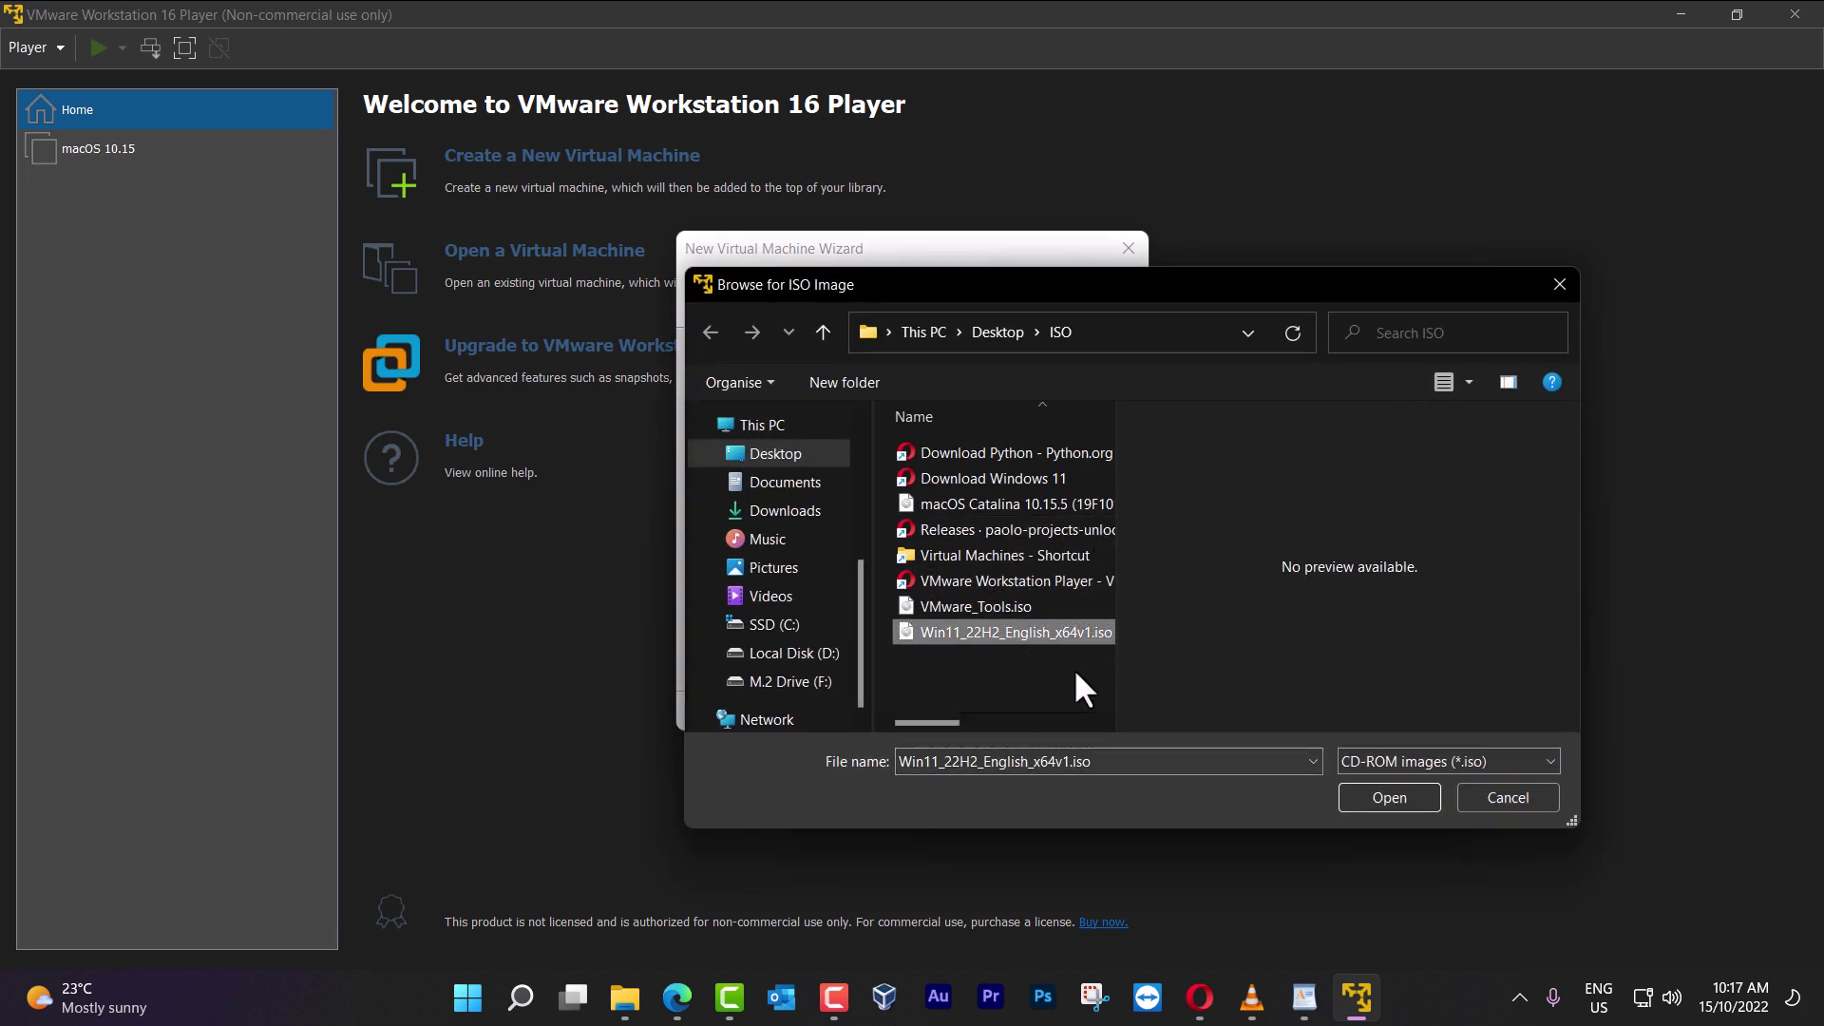
left_click(1368, 796)
left_click(1007, 712)
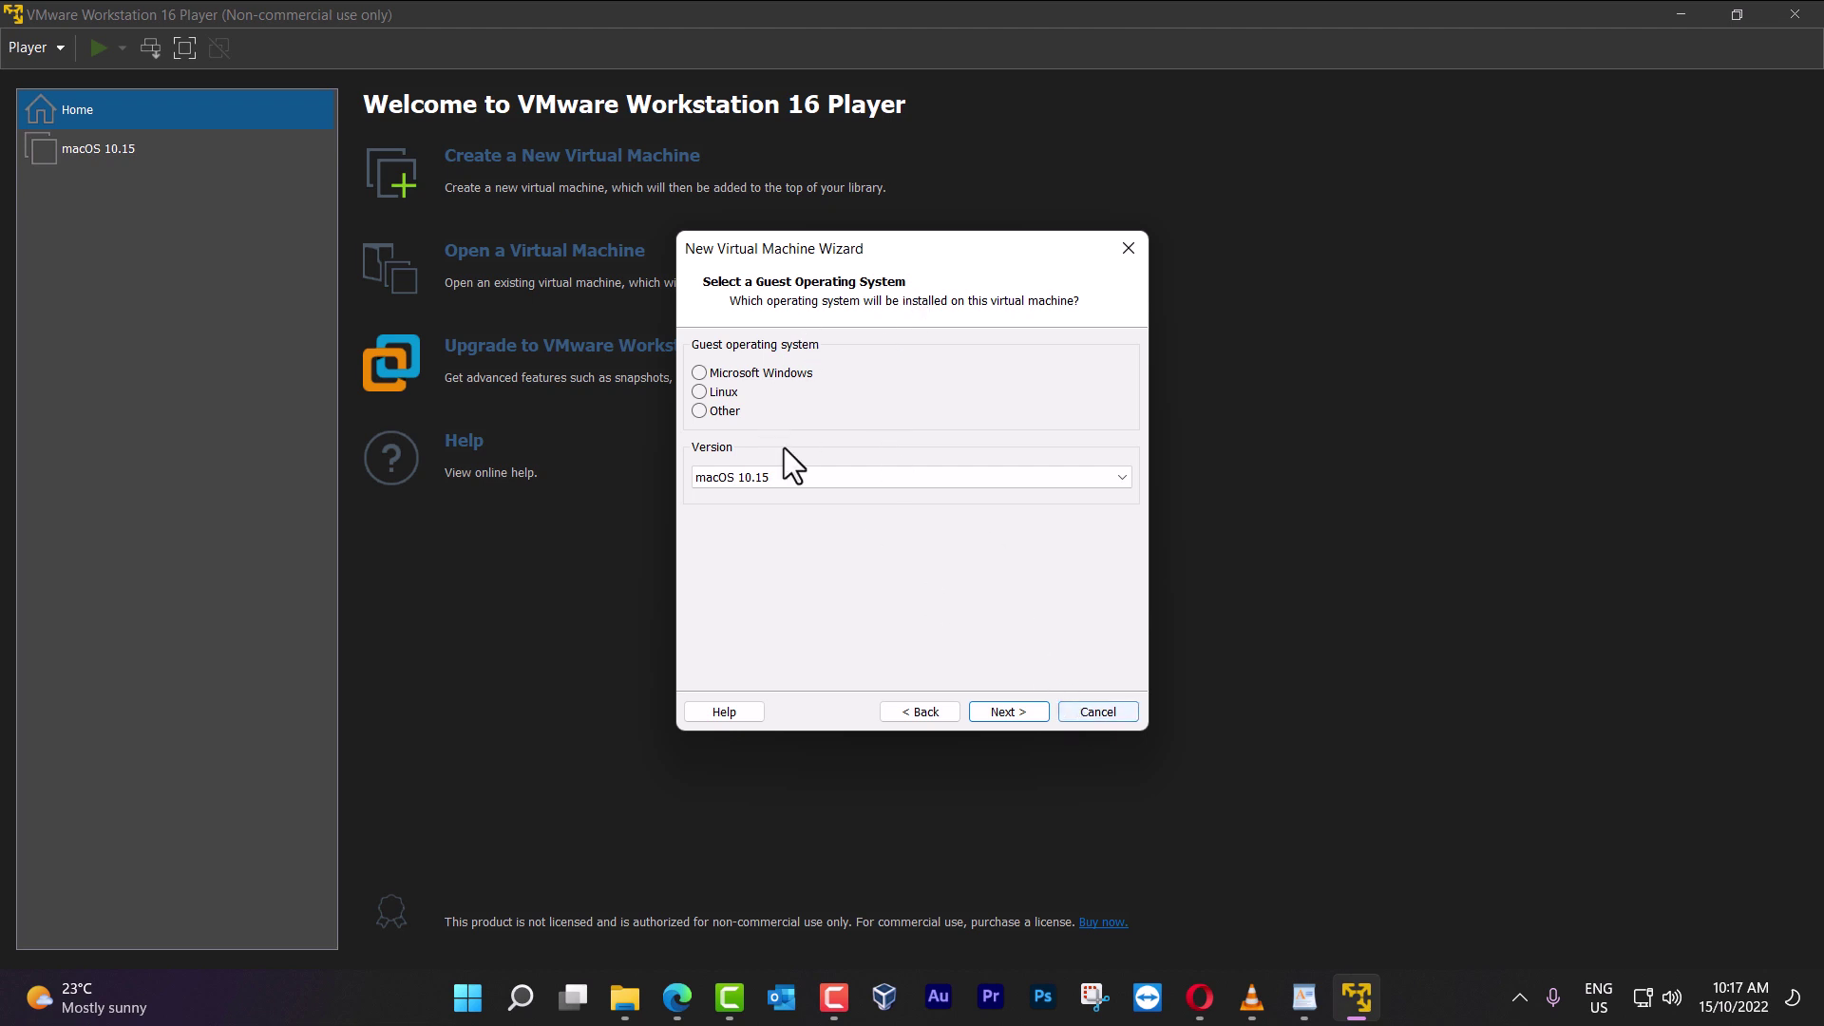
left_click(1101, 711)
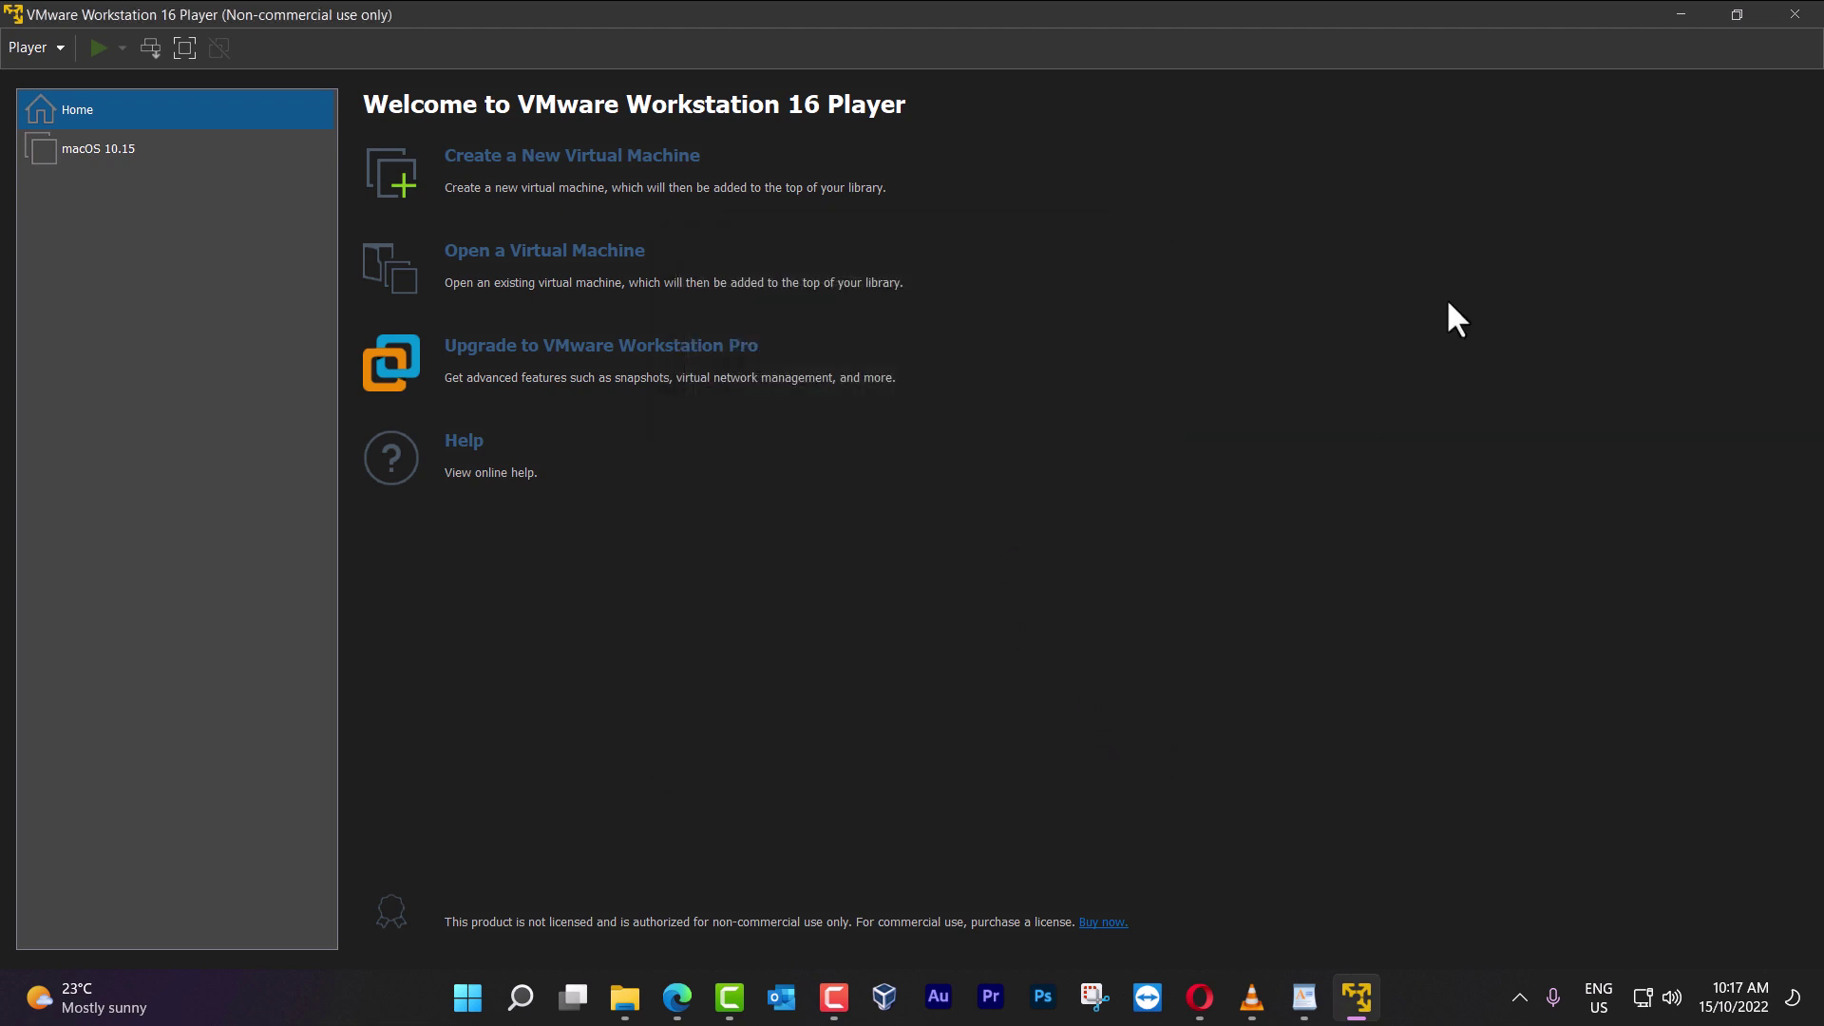
Open the paolo-projects unlocker Releases page and scroll to Unlocker 3.0.4's unlocker.zip asset
left_click(618, 1005)
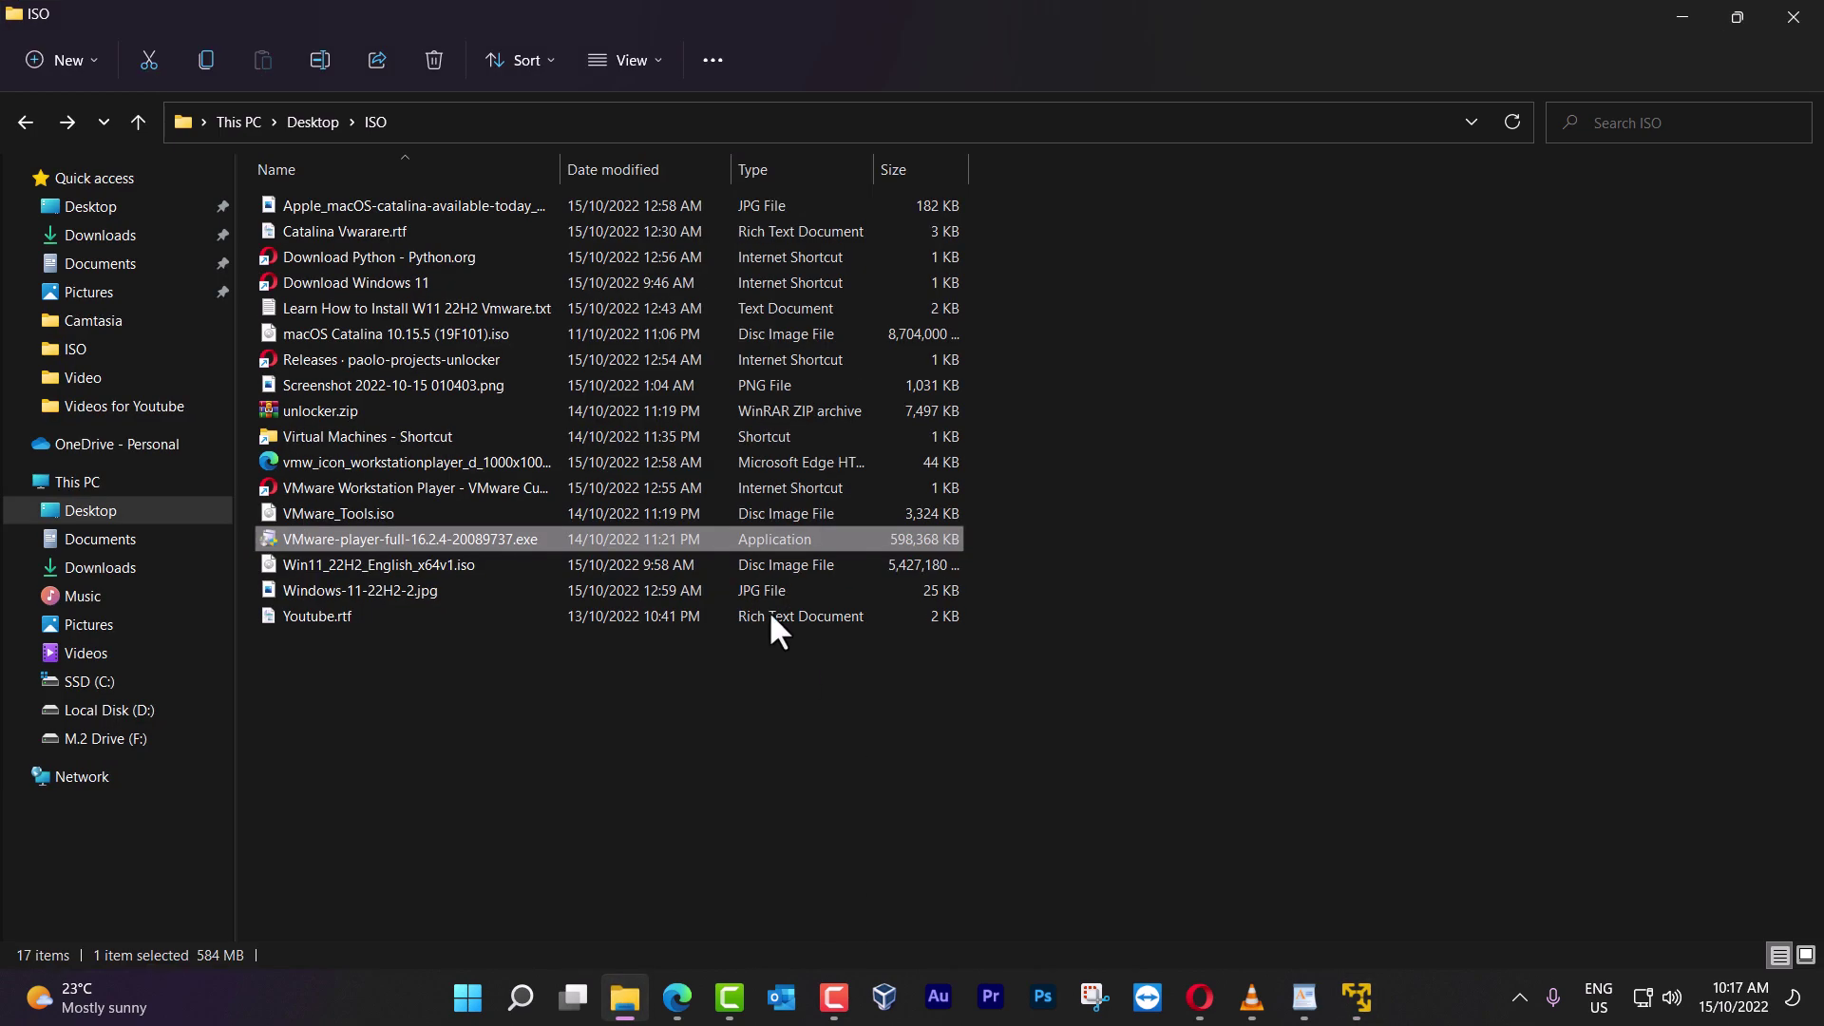
left_click(678, 1000)
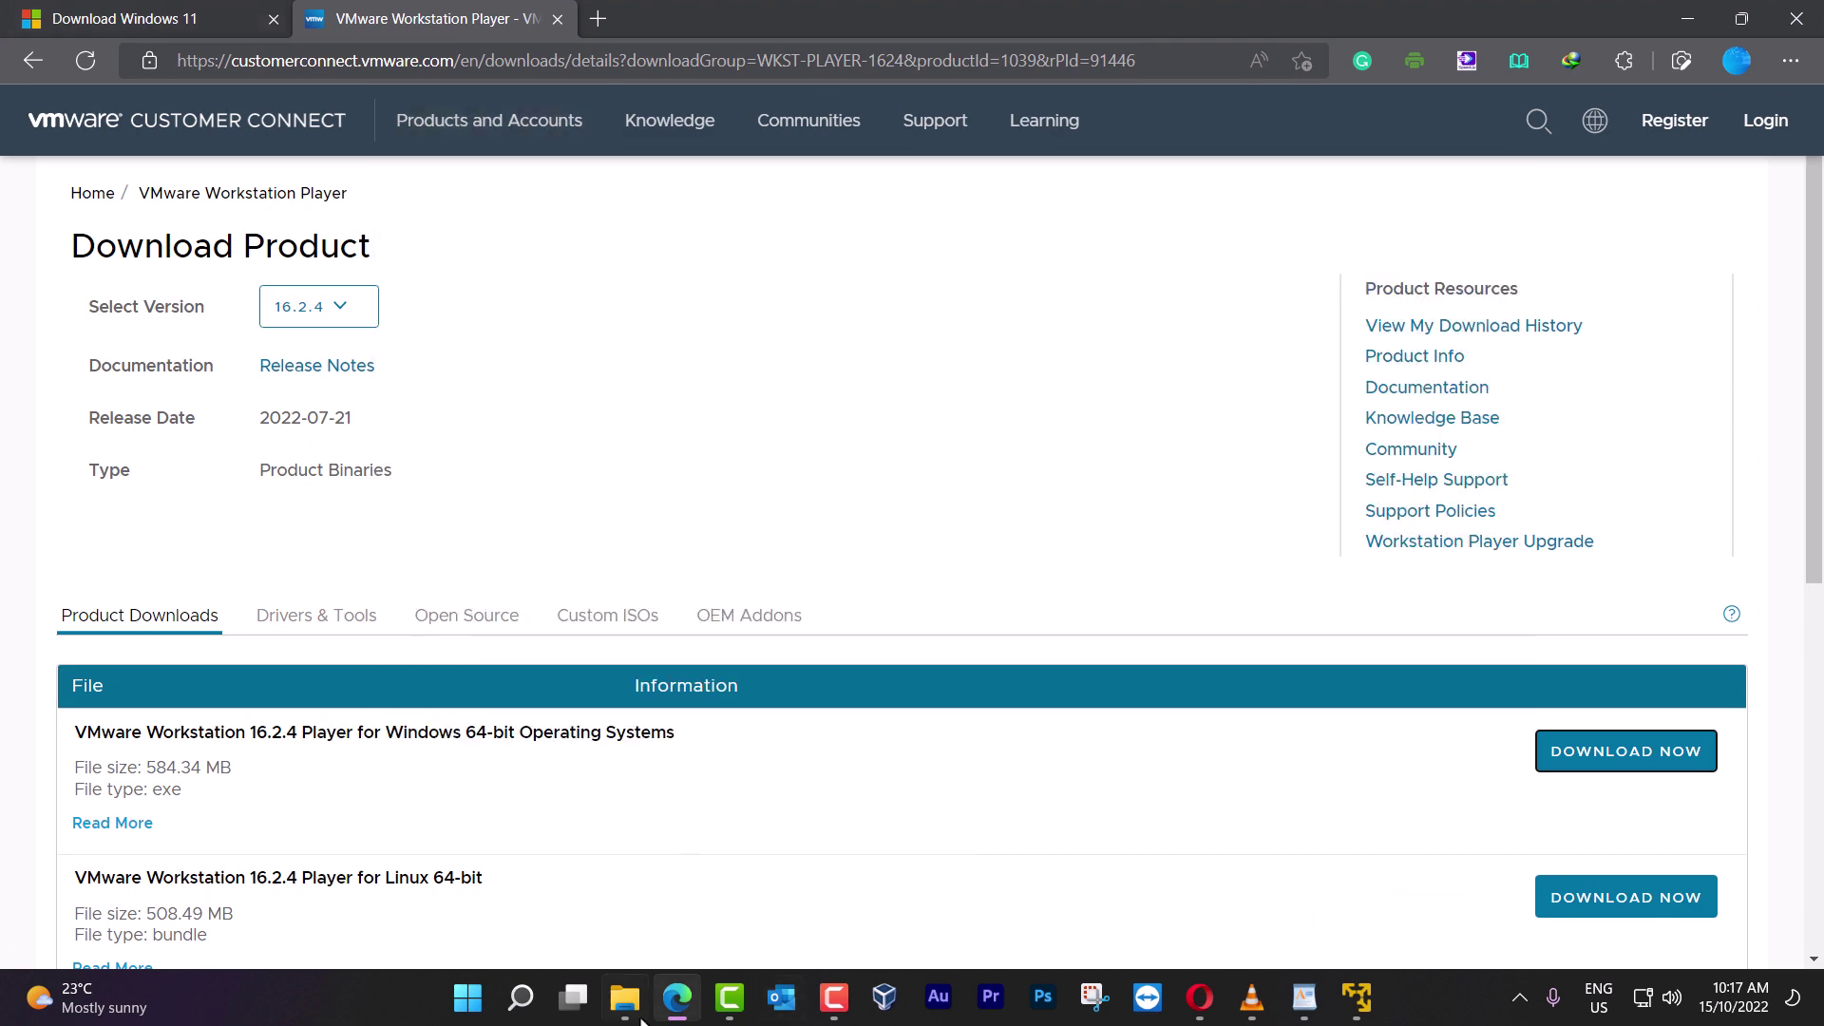
left_click(625, 998)
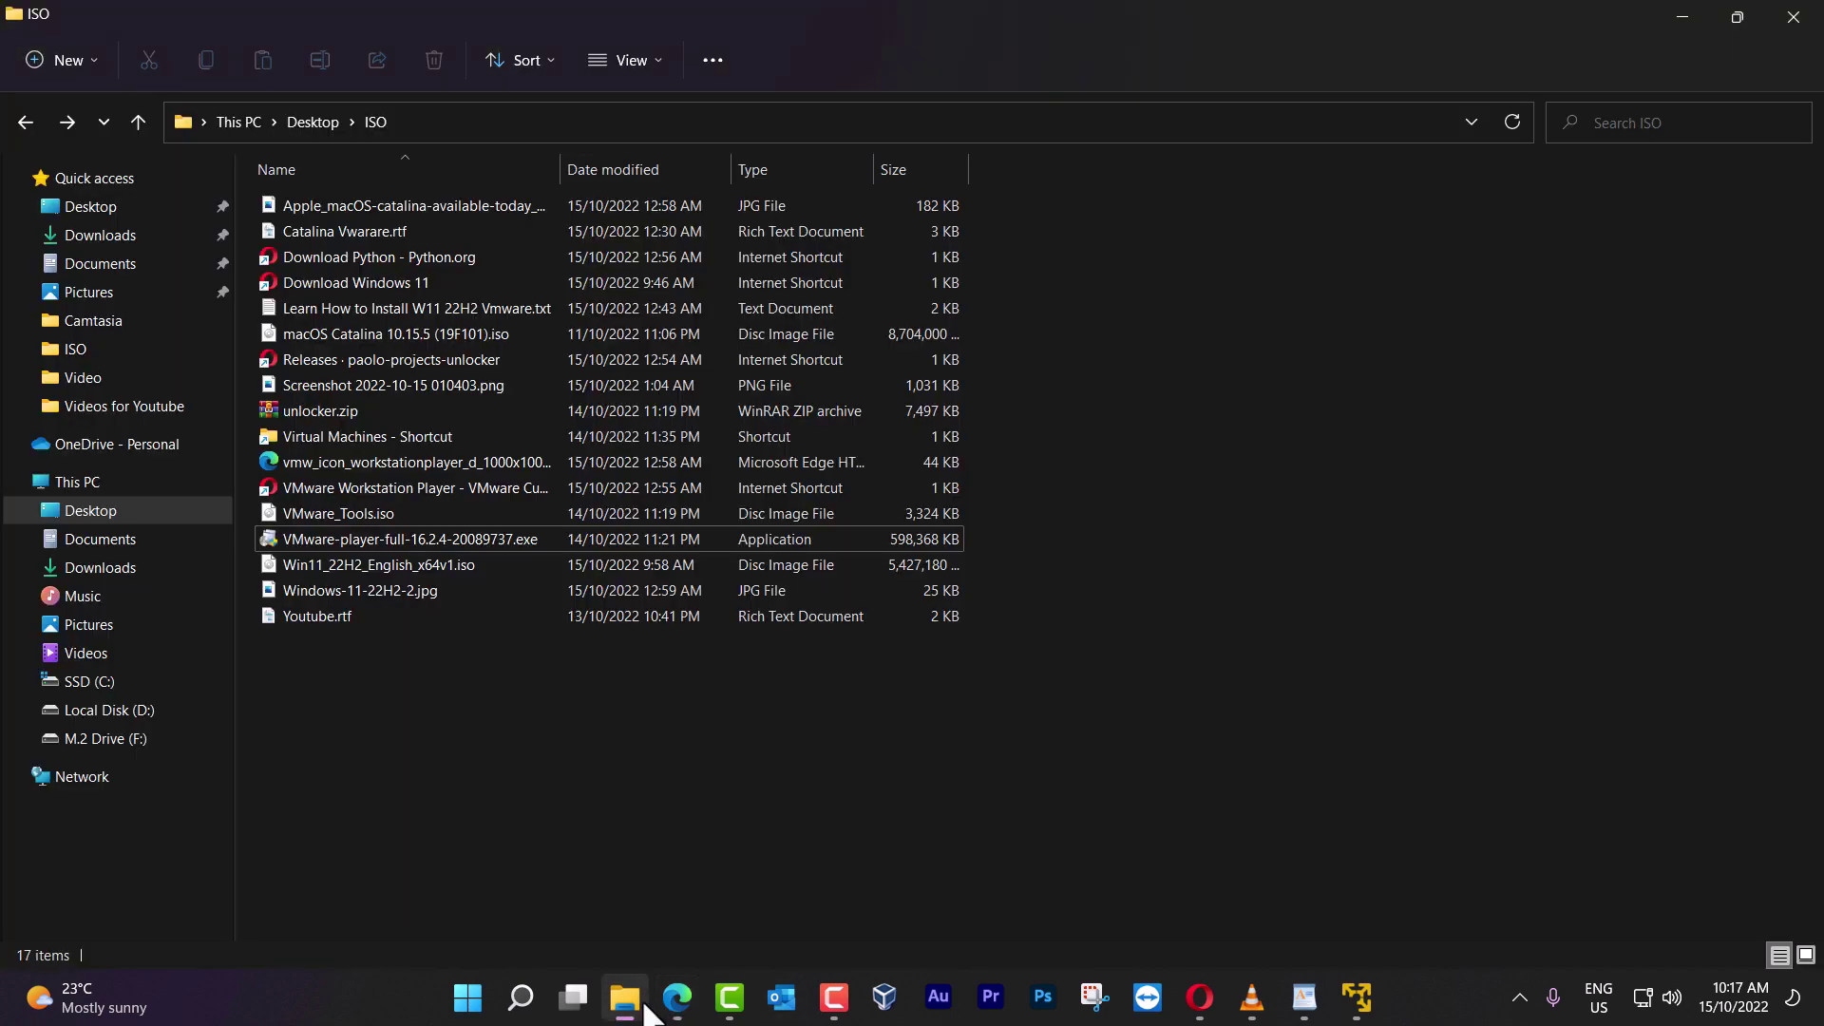
double_click(367, 359)
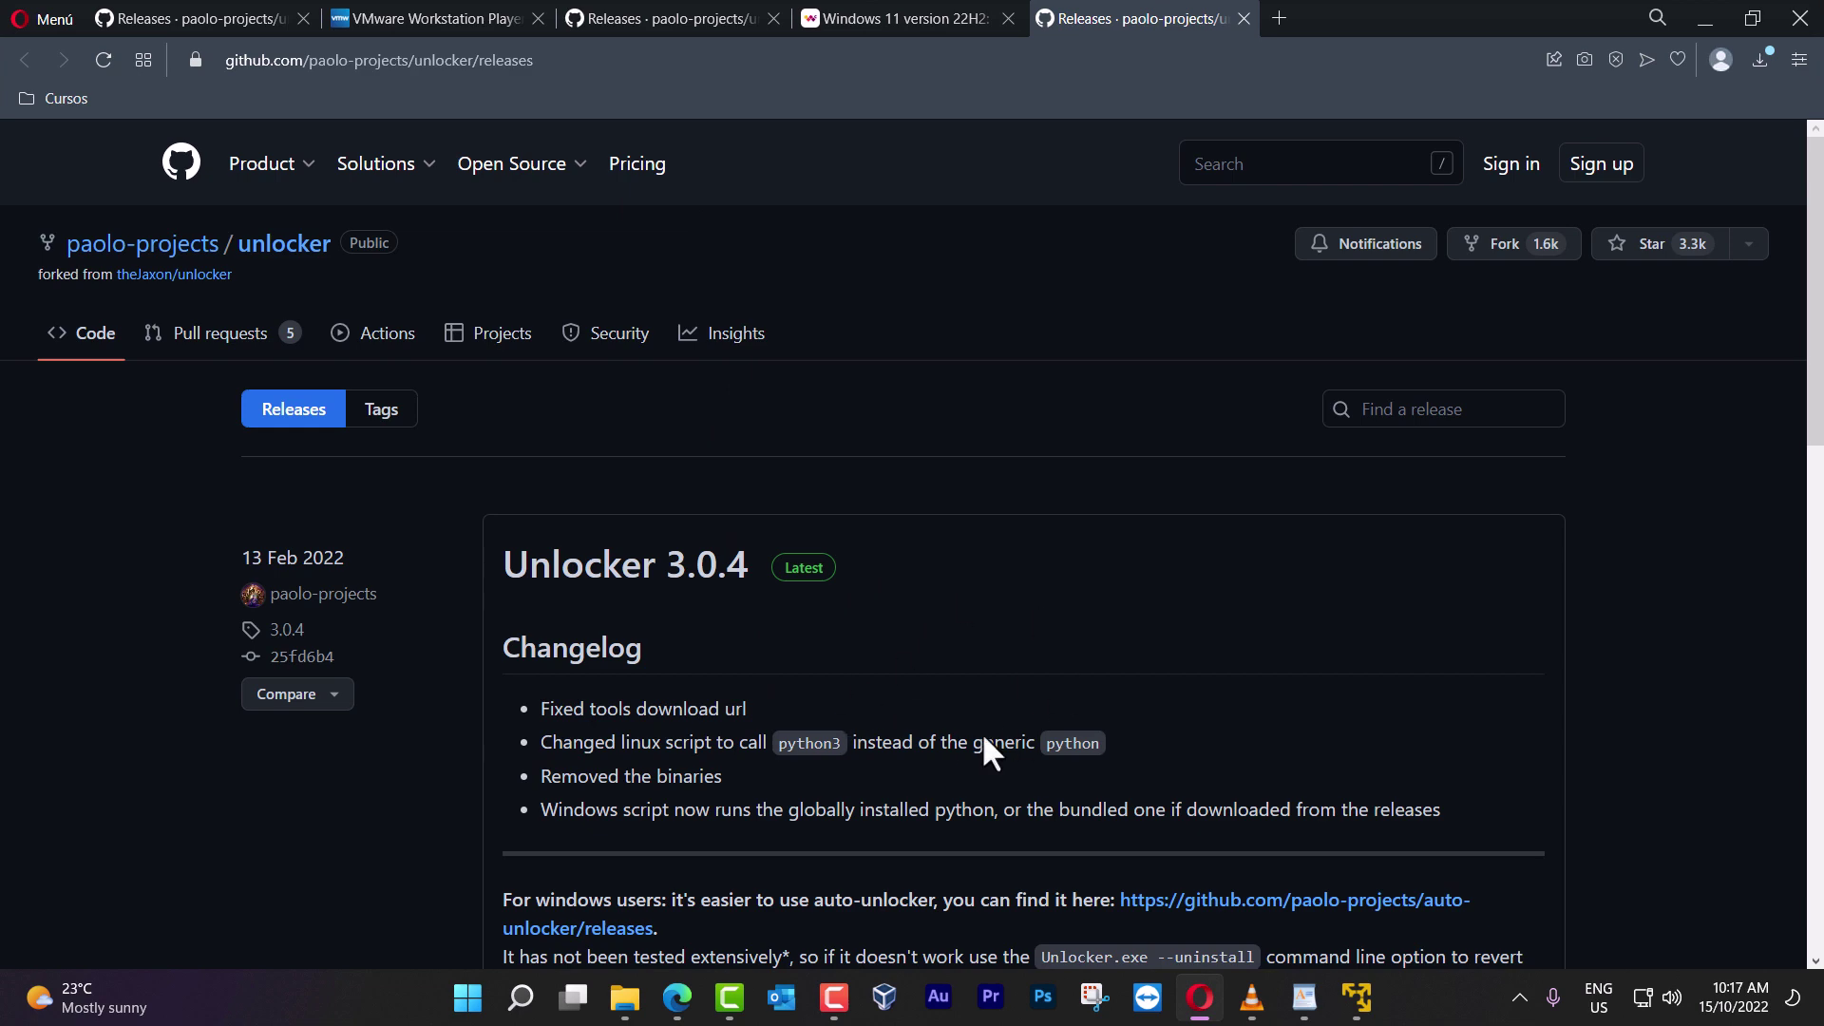
scroll(952, 646, "down", 8)
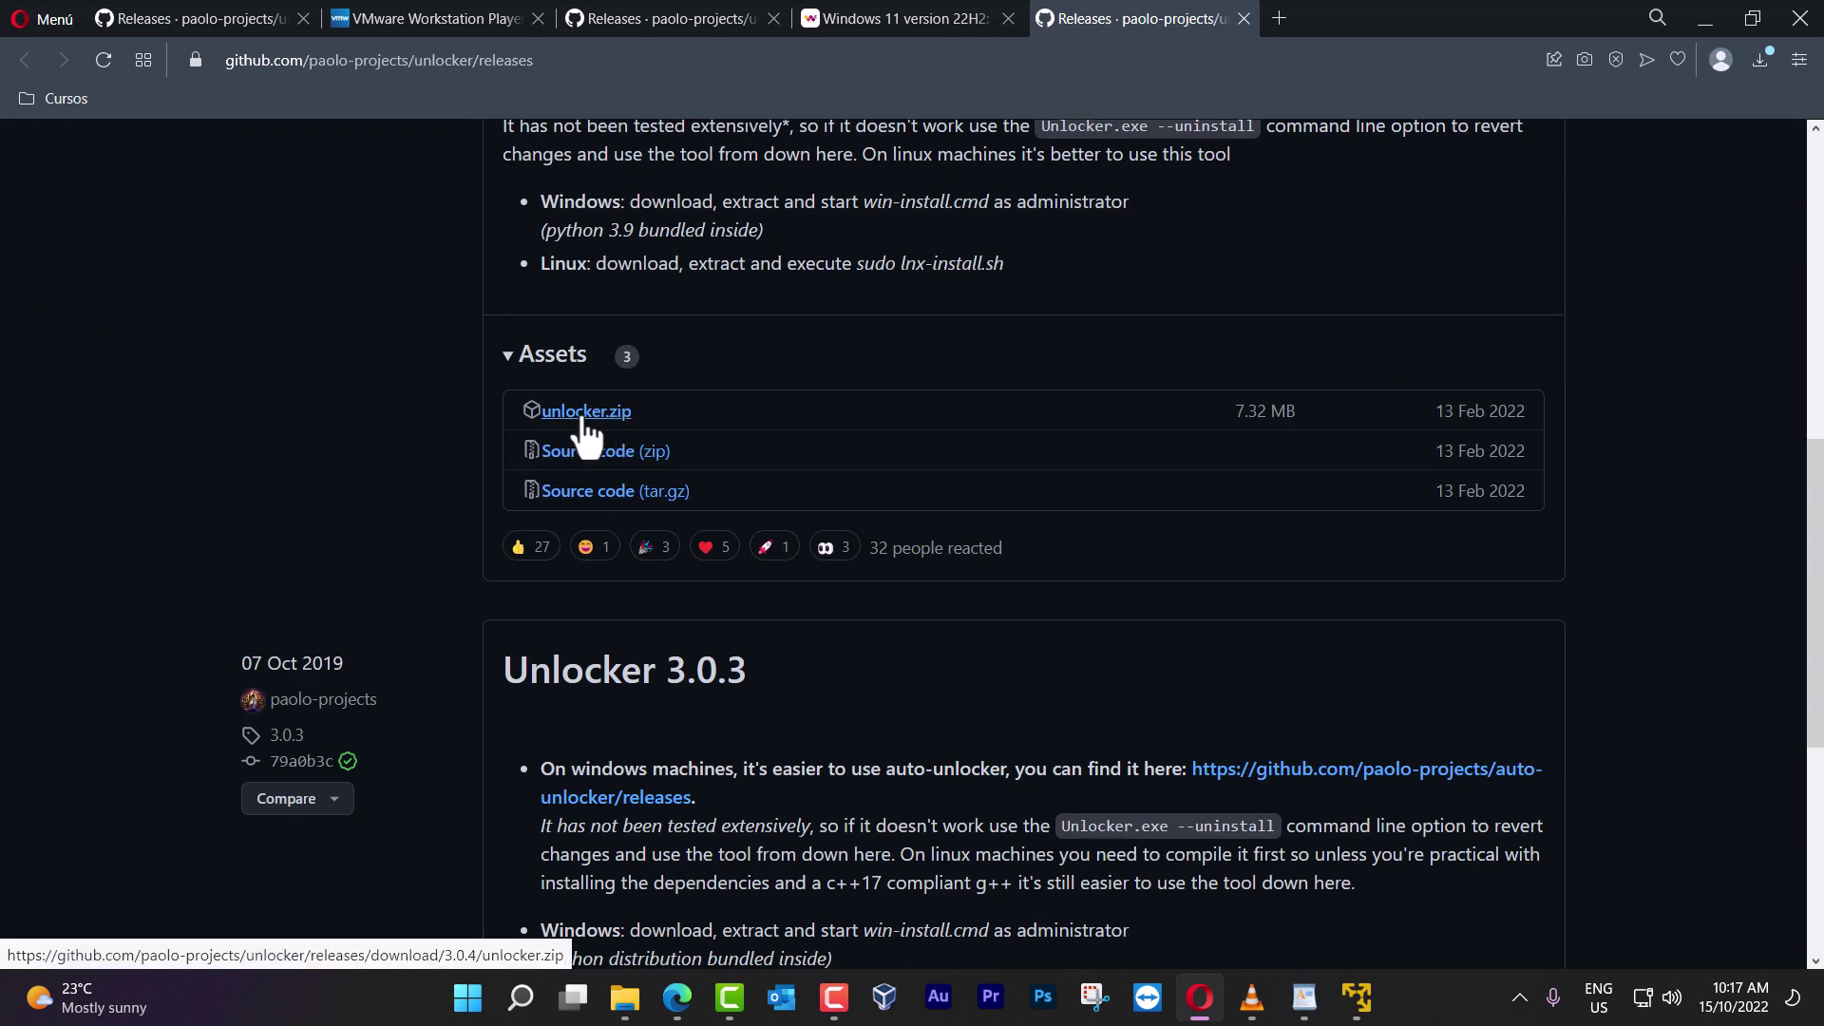
Extract unlocker.zip into an unlocker folder in the ISO folder and open it
left_click(624, 996)
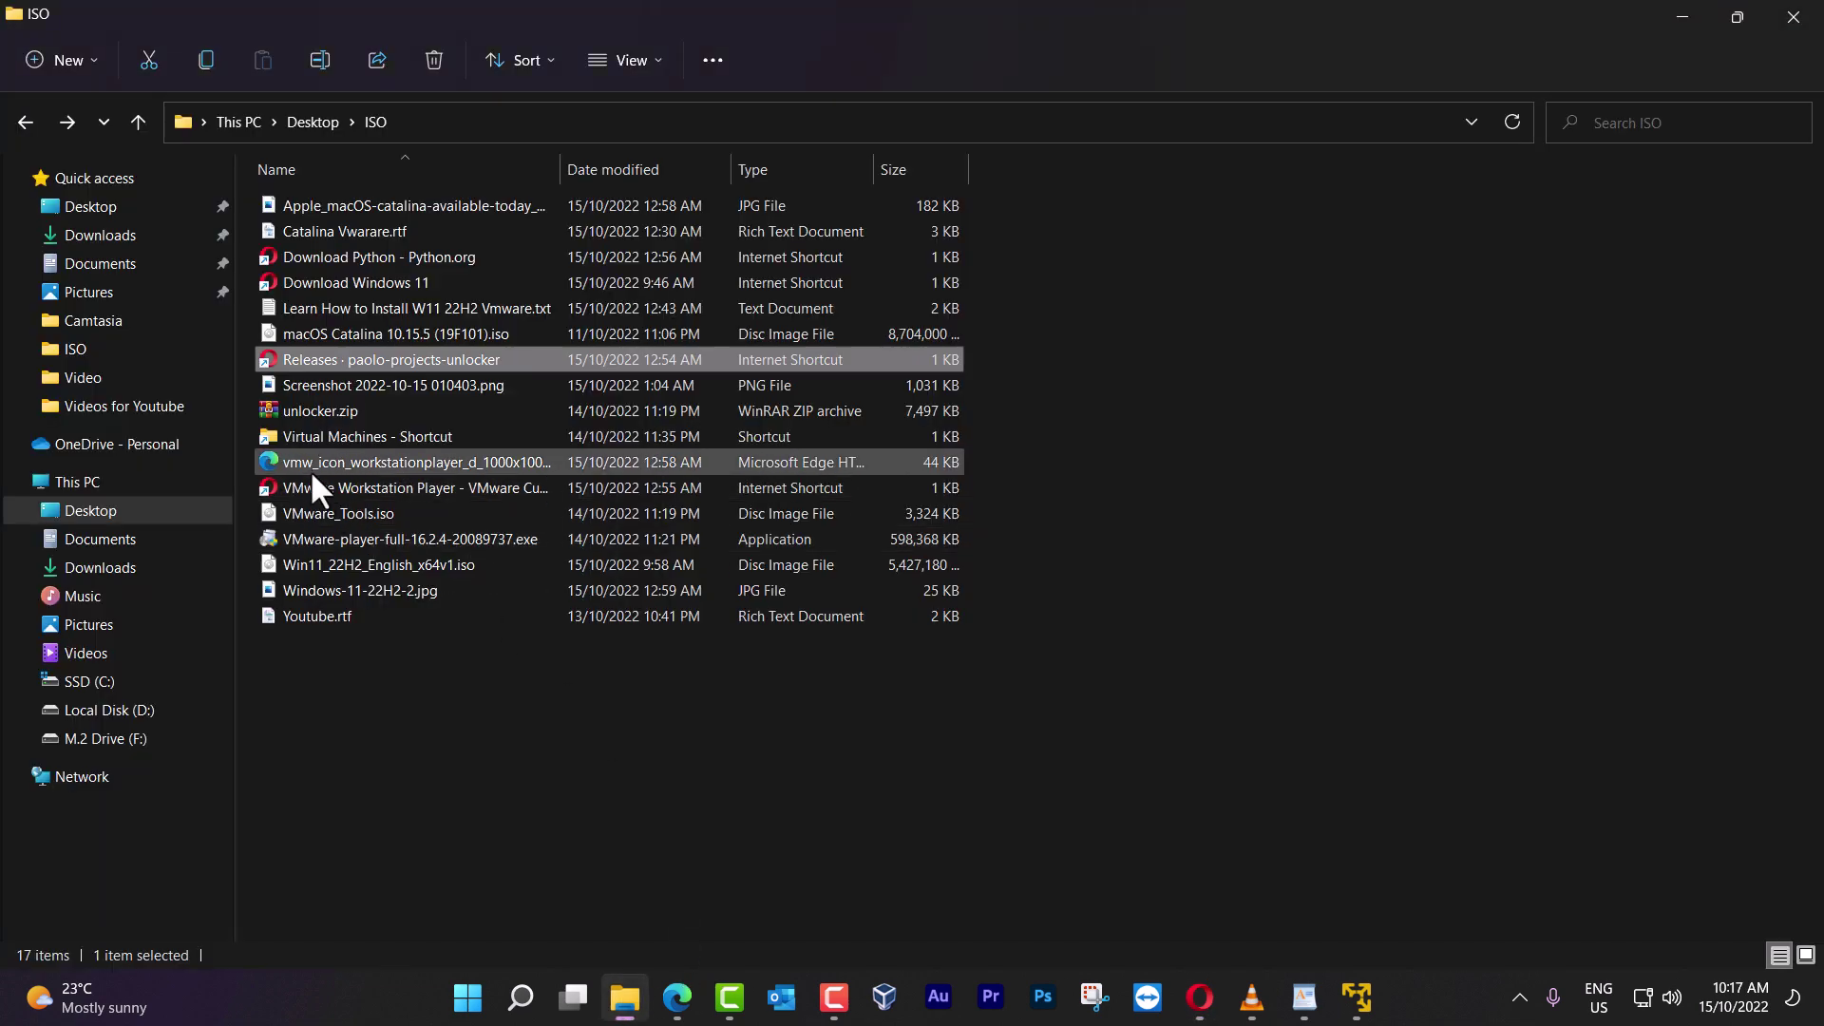
left_click(316, 413)
right_click(317, 416)
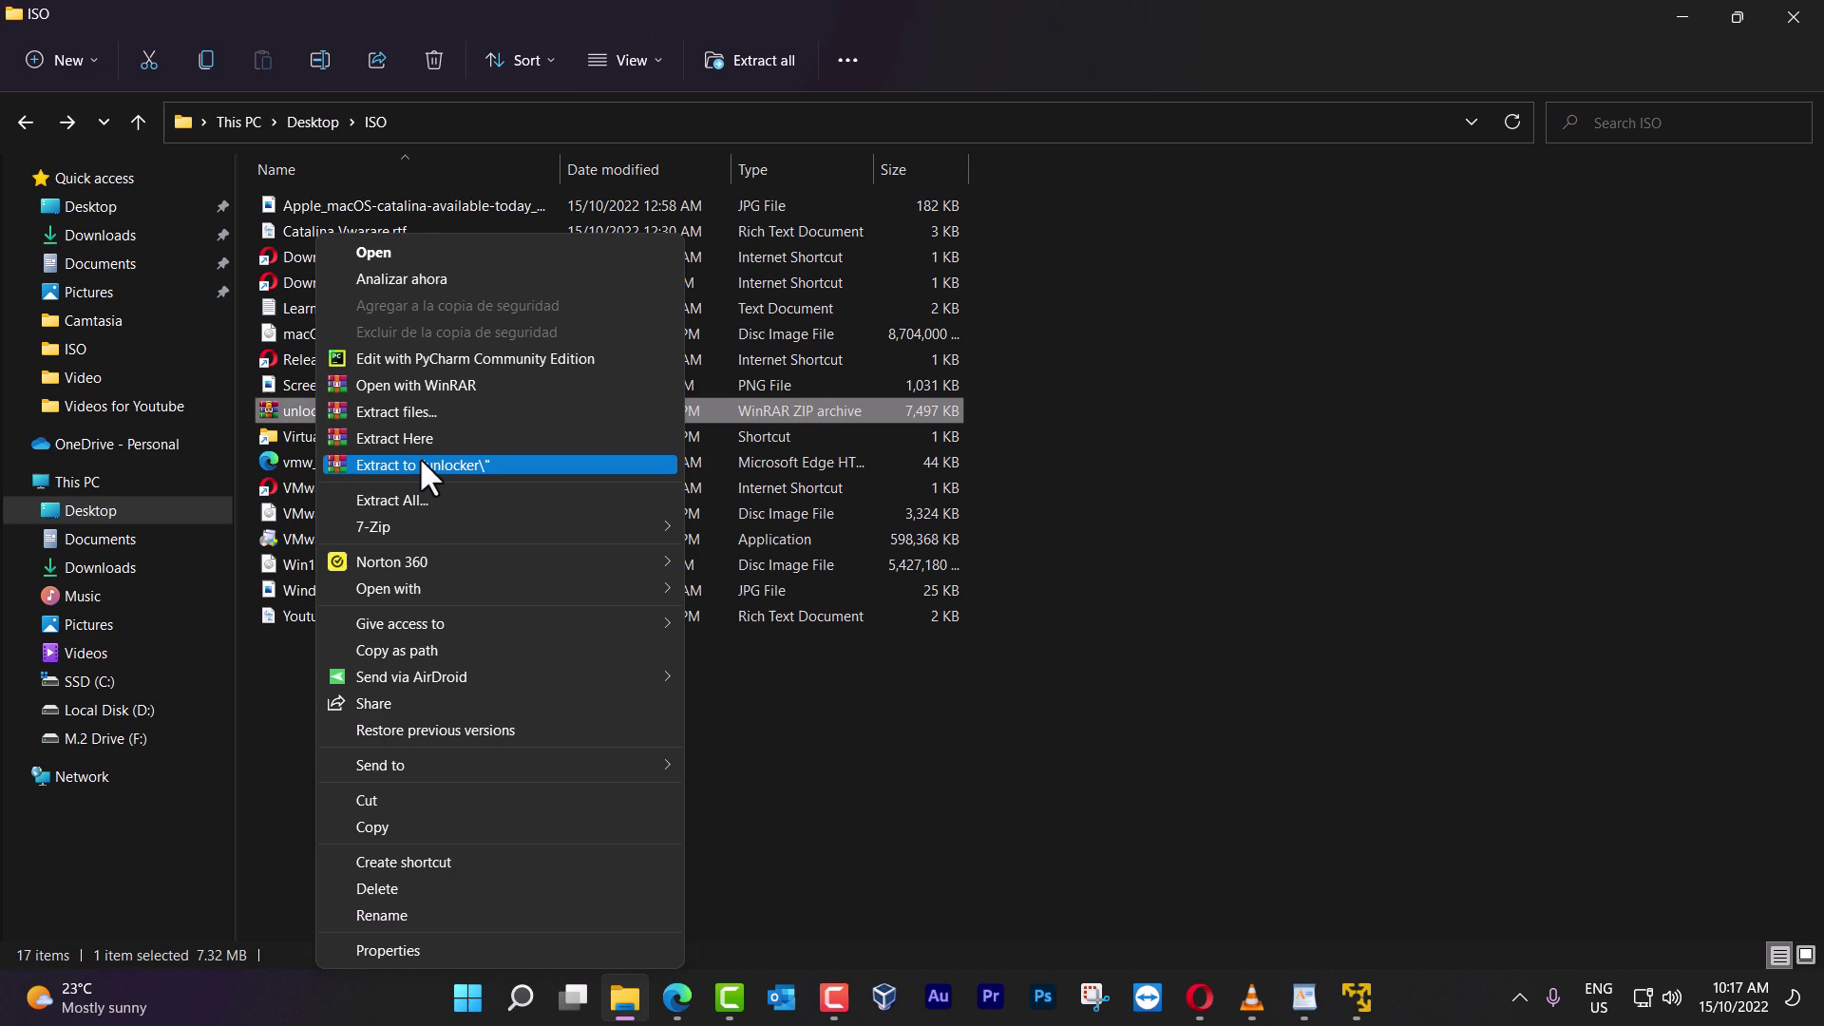
left_click(454, 461)
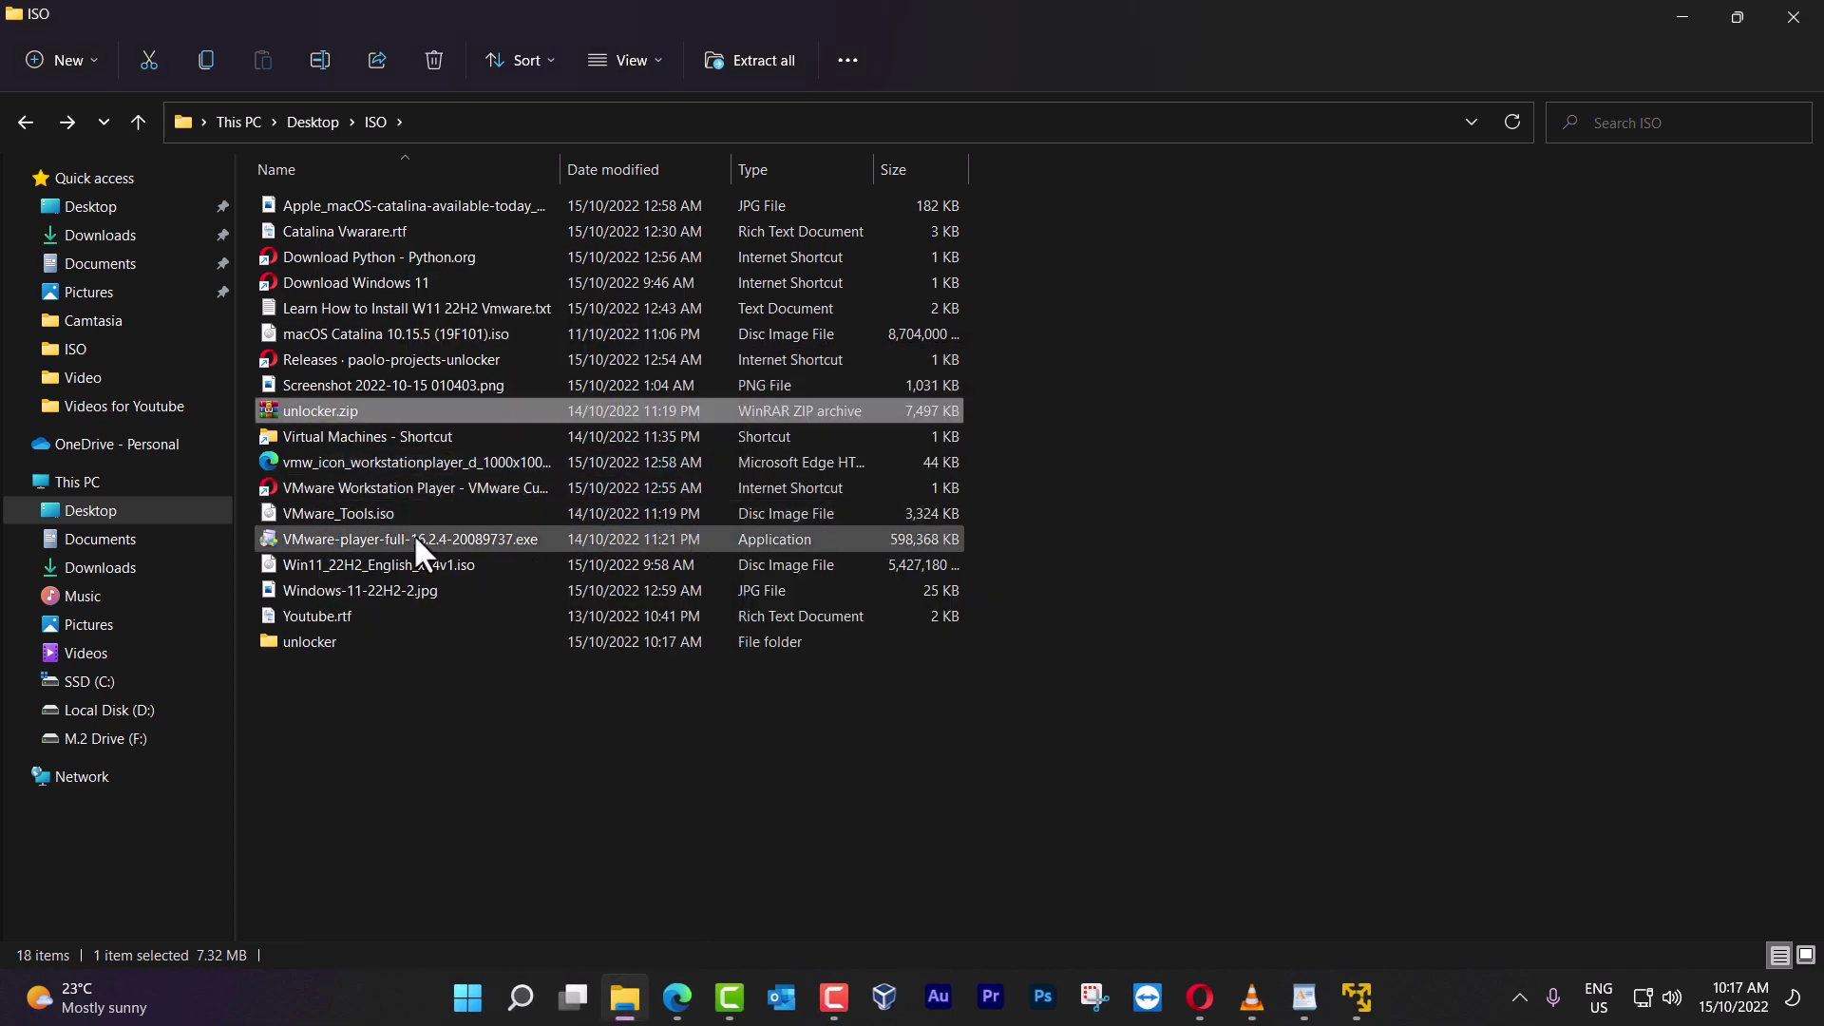
left_click(313, 646)
double_click(312, 646)
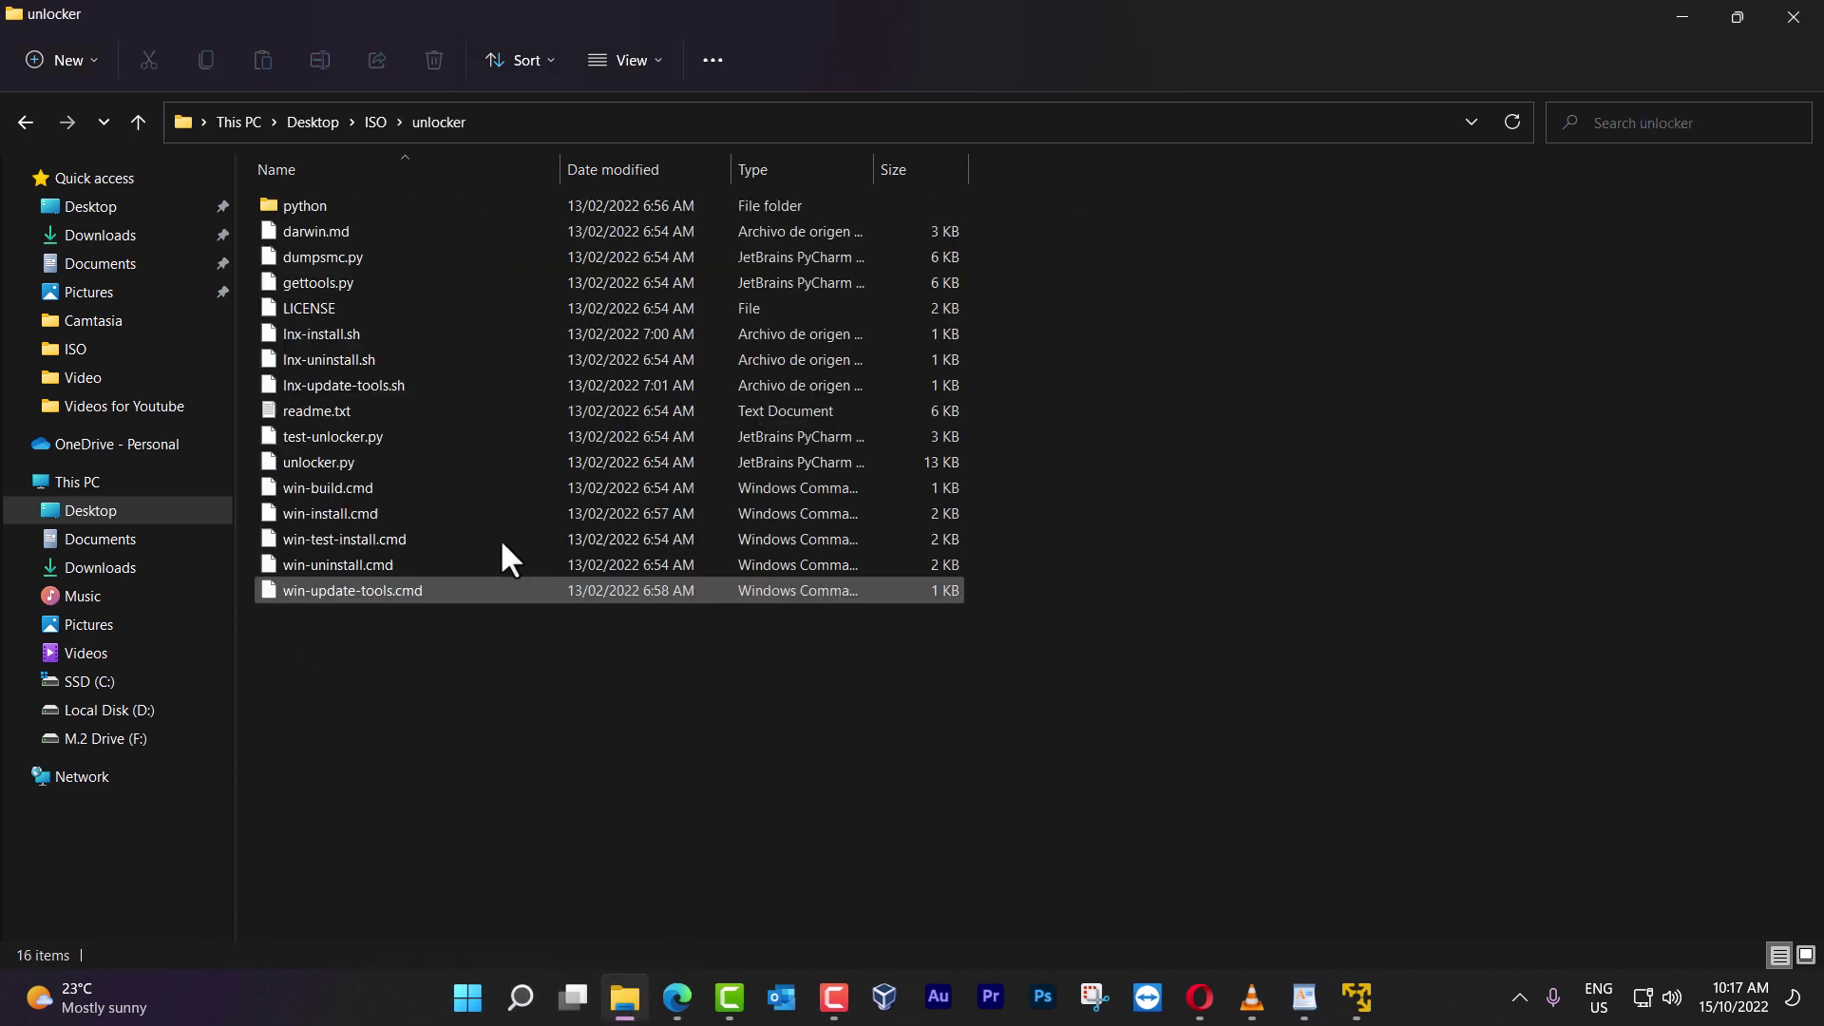
Run win-install.cmd as administrator
left_click(334, 513)
right_click(335, 509)
left_click(288, 697)
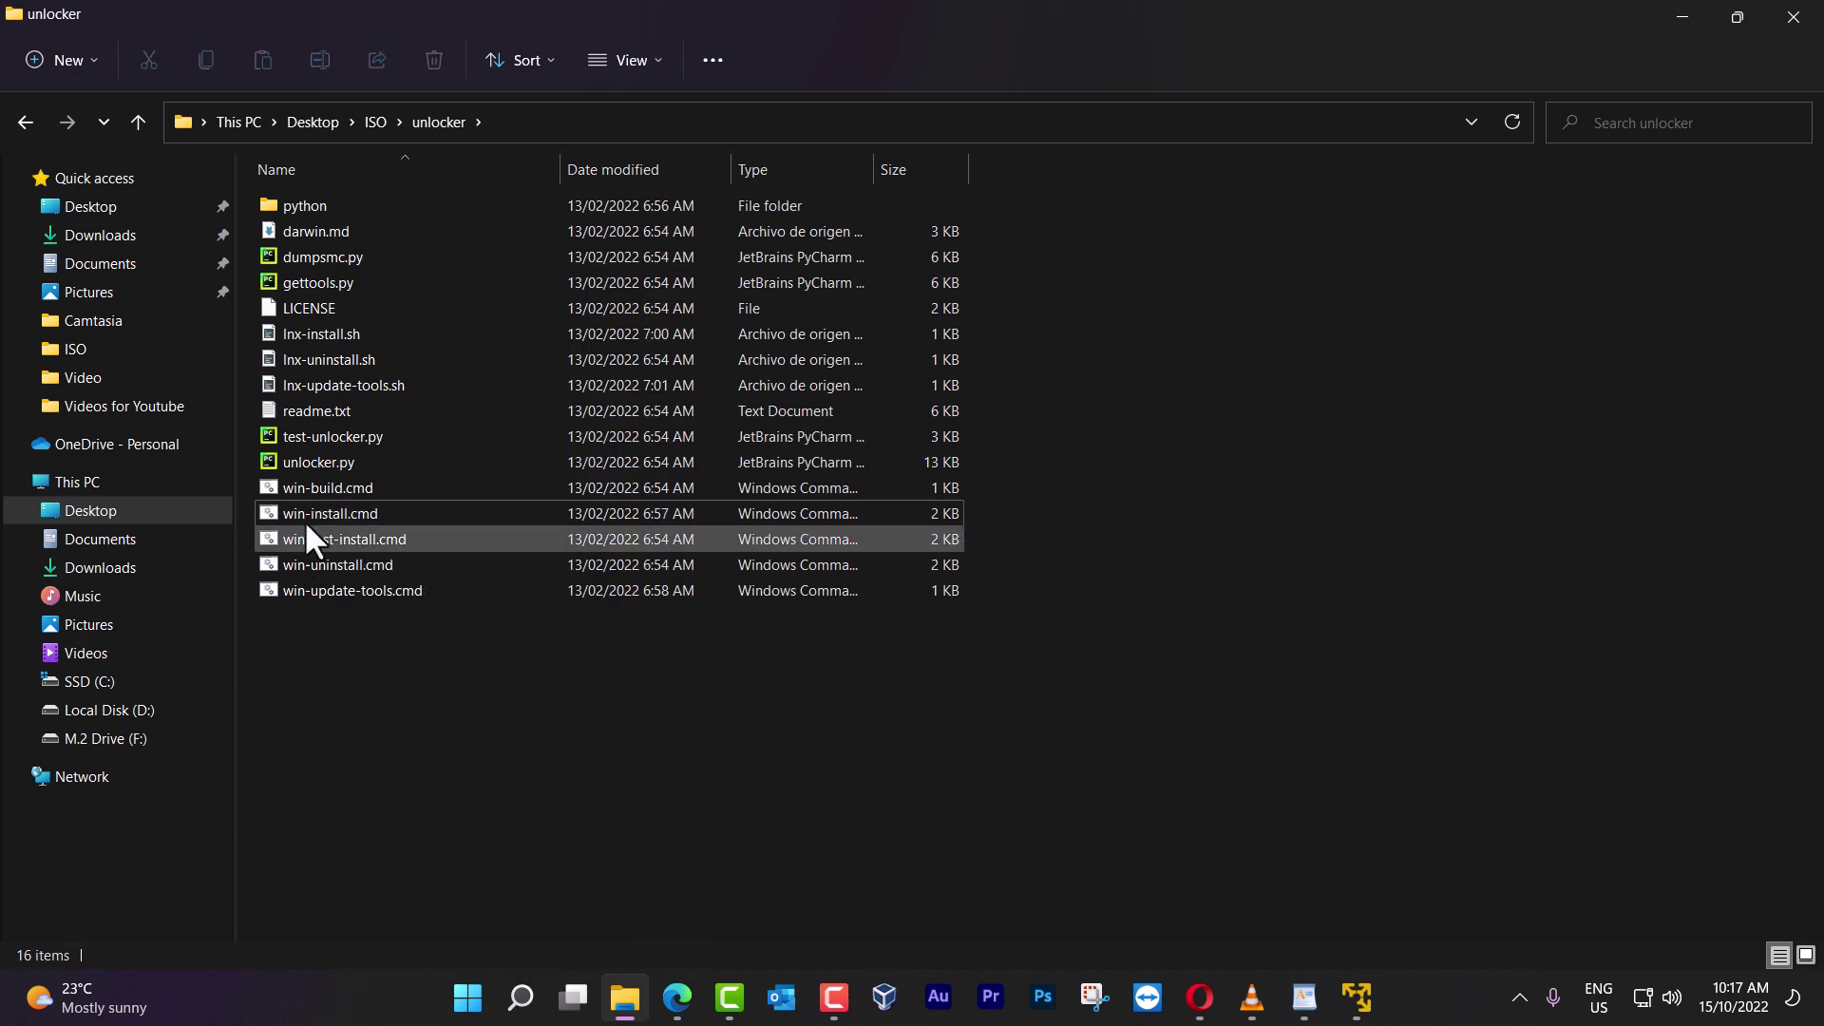
right_click(357, 512)
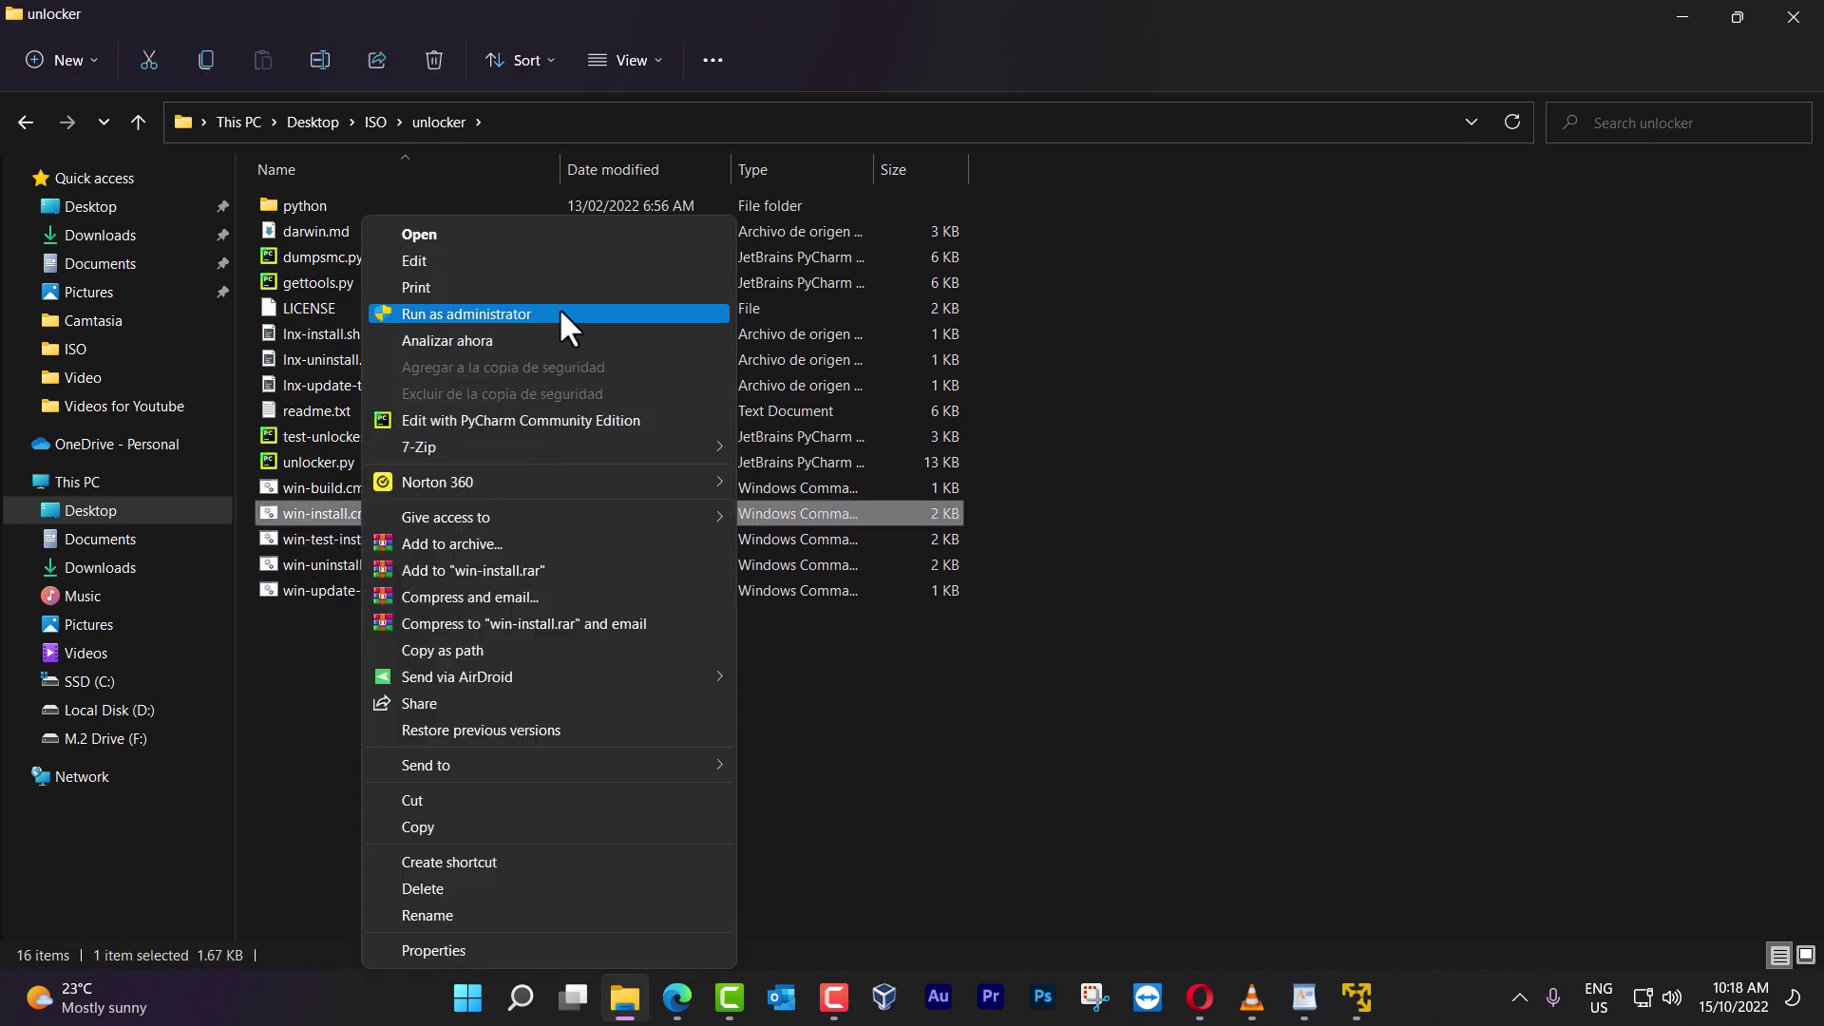
left_click(569, 313)
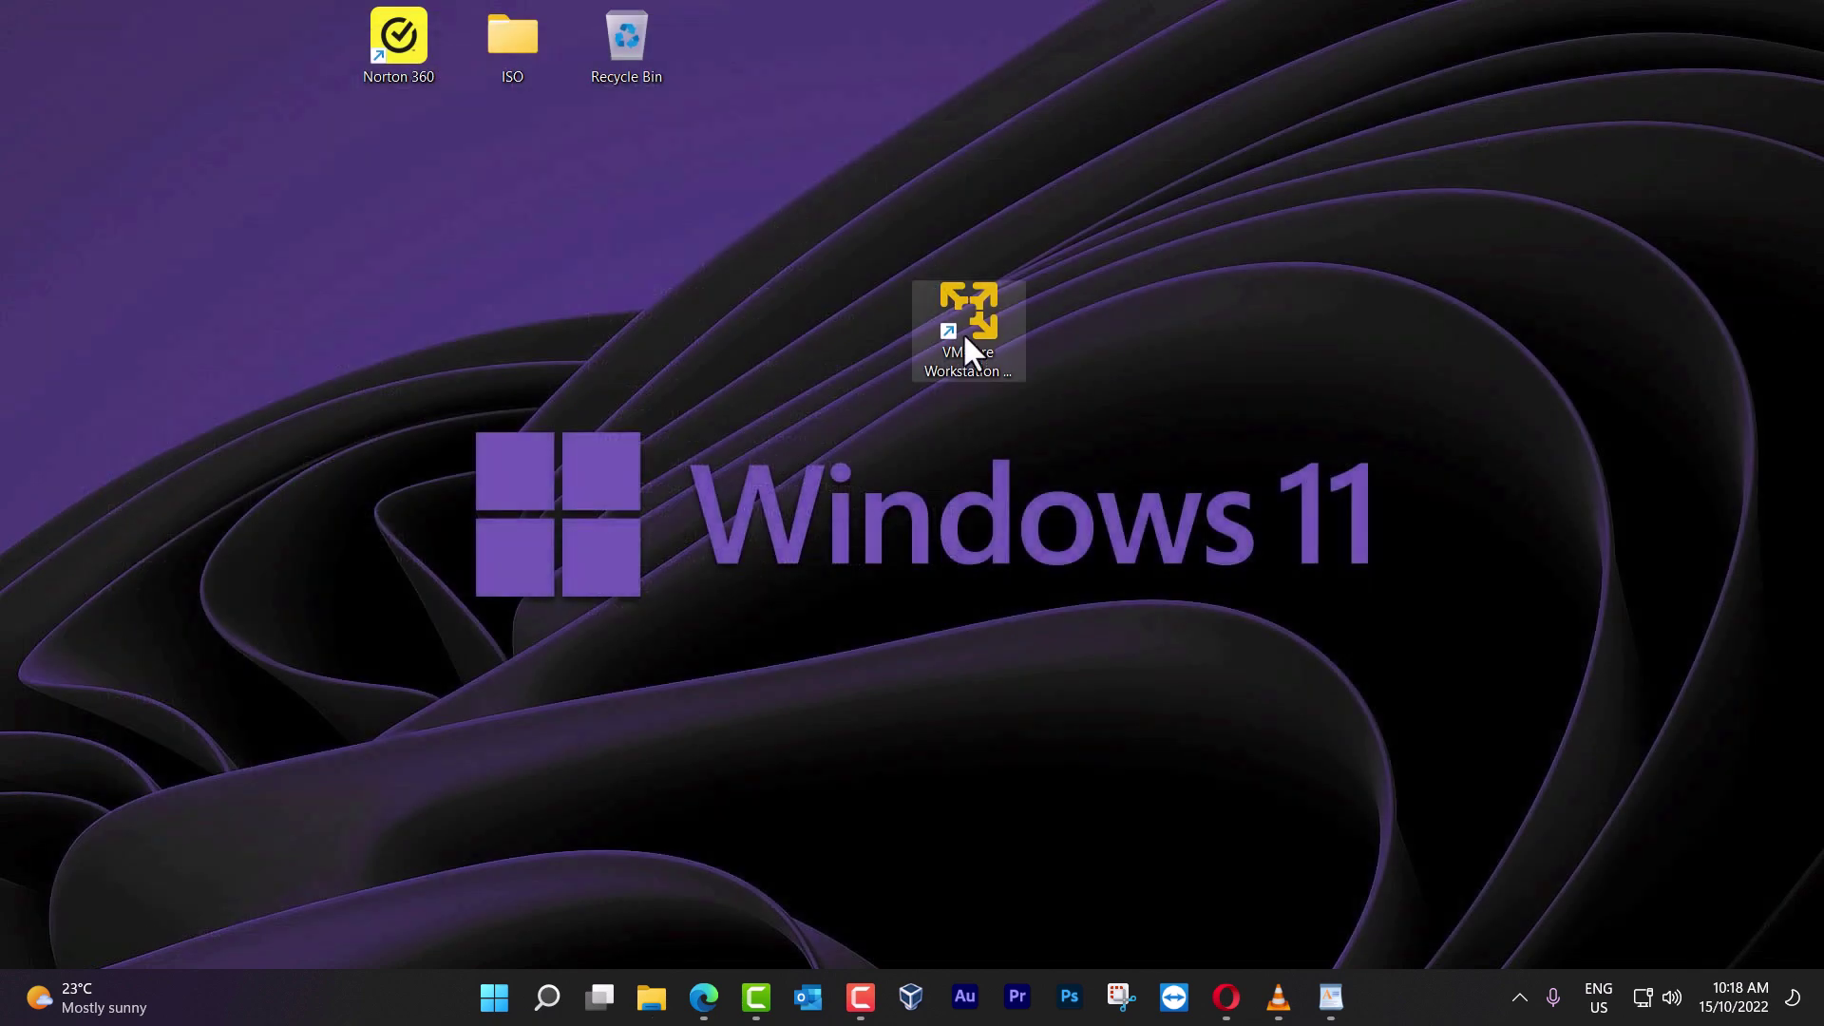
Load the macOS Catalina ISO in a new VM wizard, confirm Apple Mac OS X appears, cancel, and maximize
left_click(963, 332)
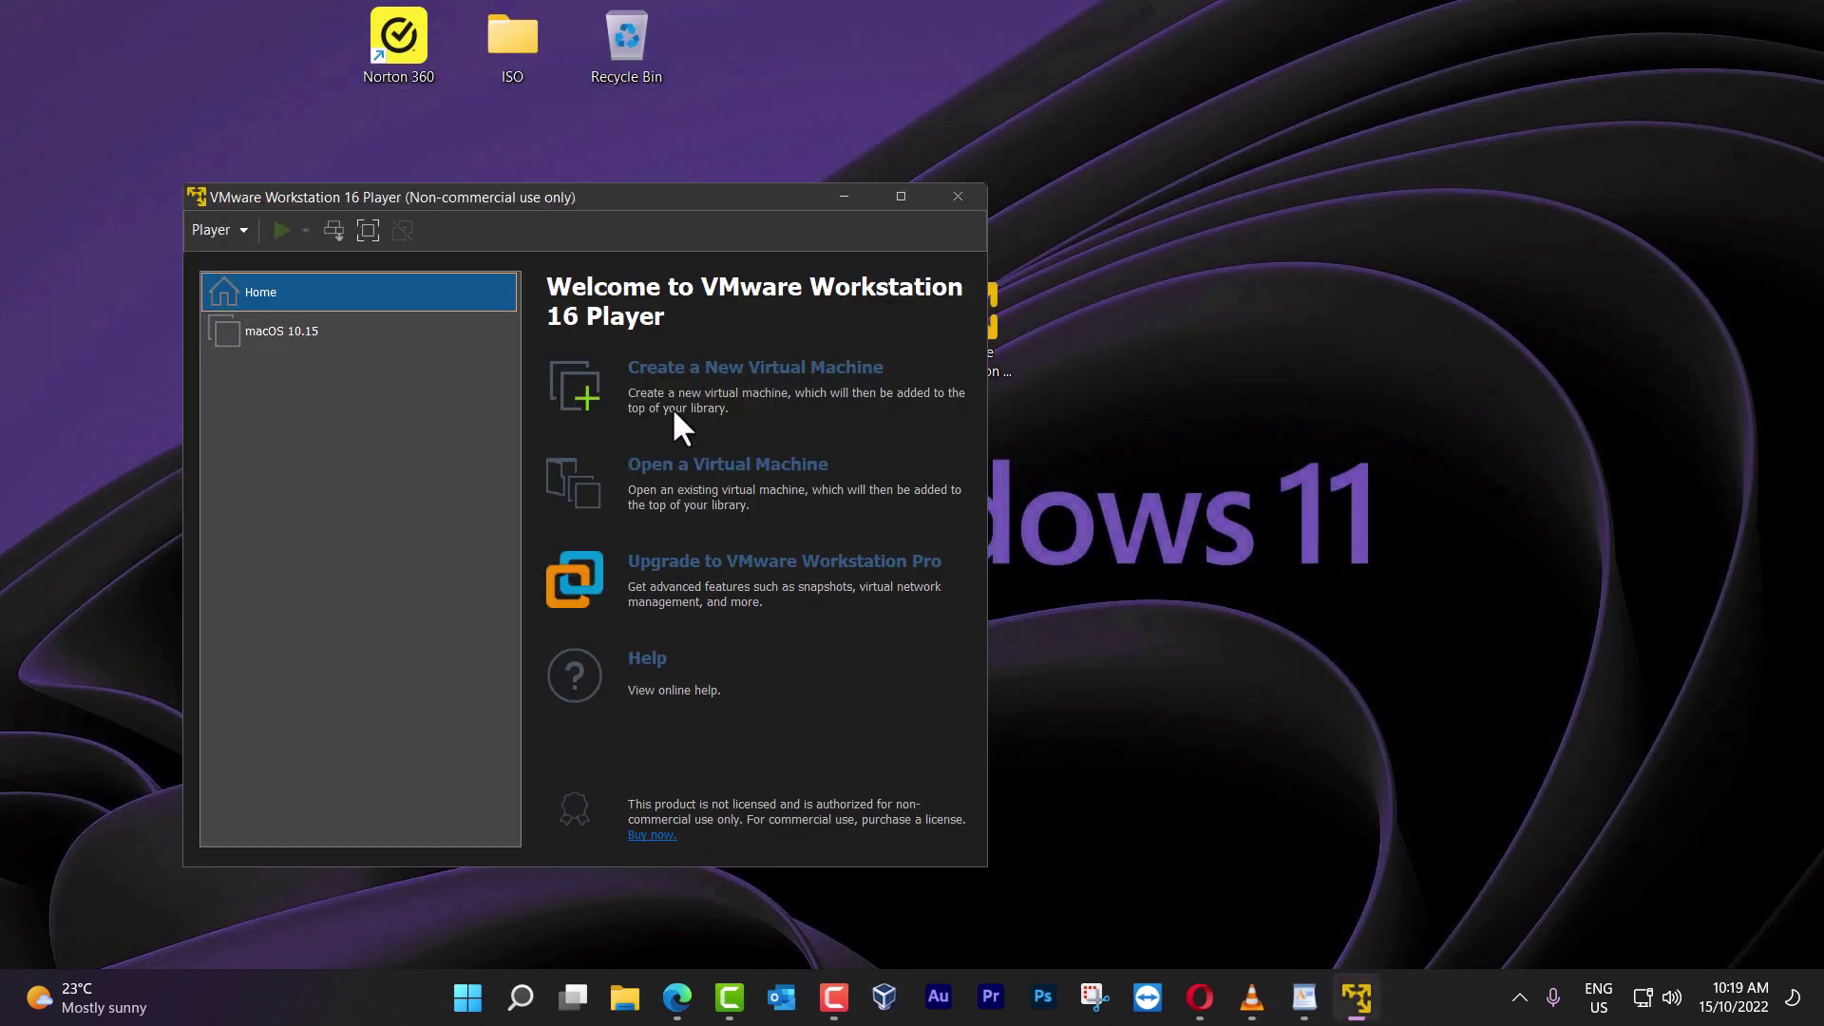
left_click(760, 370)
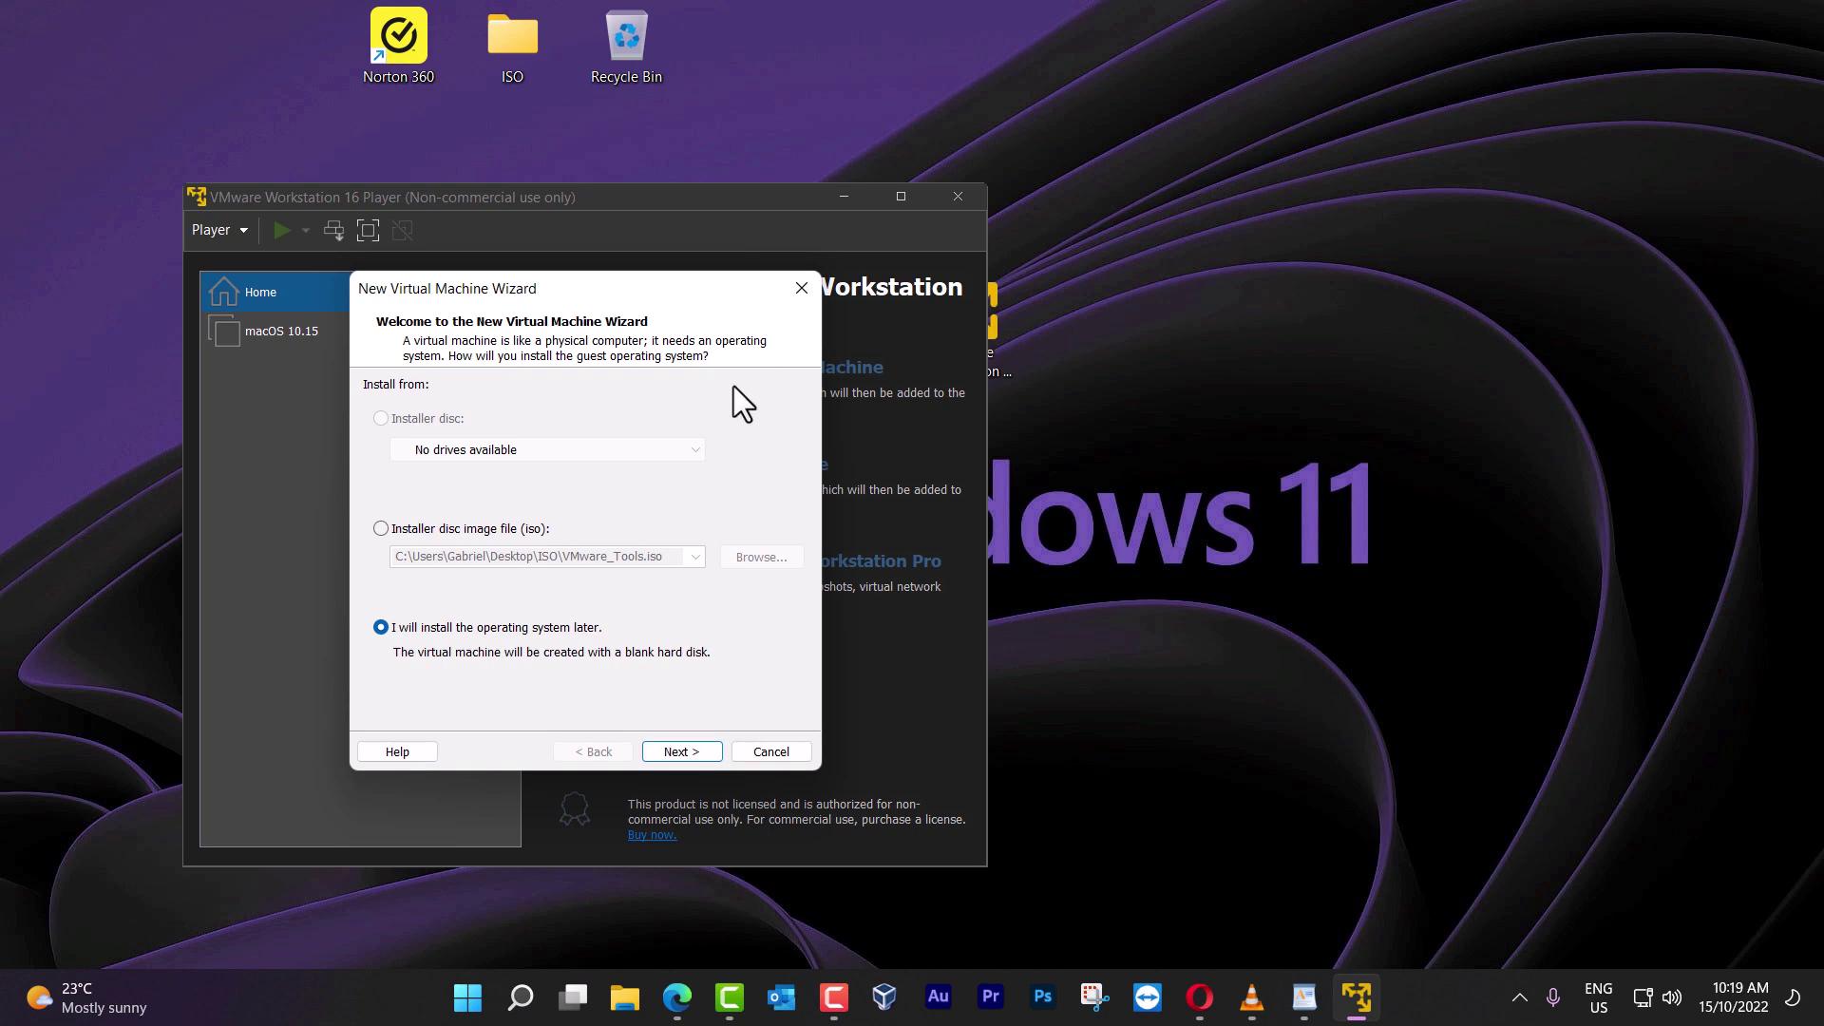
left_click(513, 542)
left_click(761, 557)
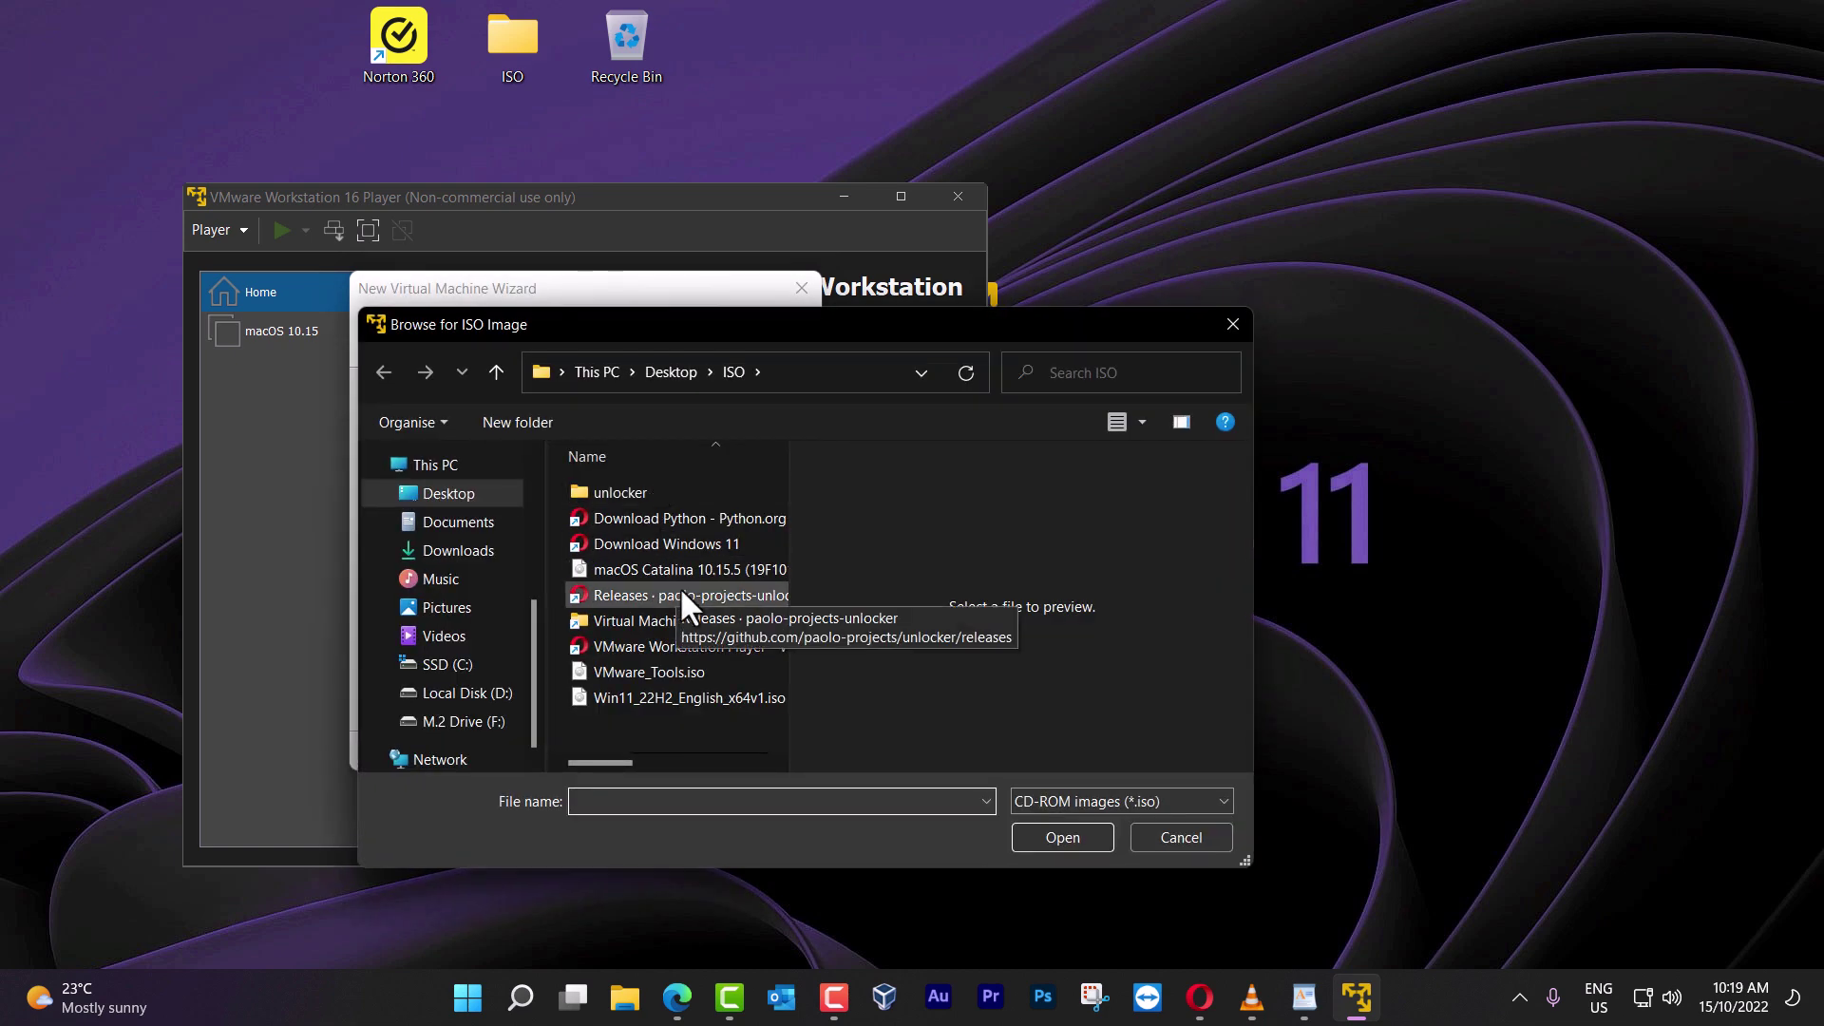
double_click(686, 568)
left_click(681, 751)
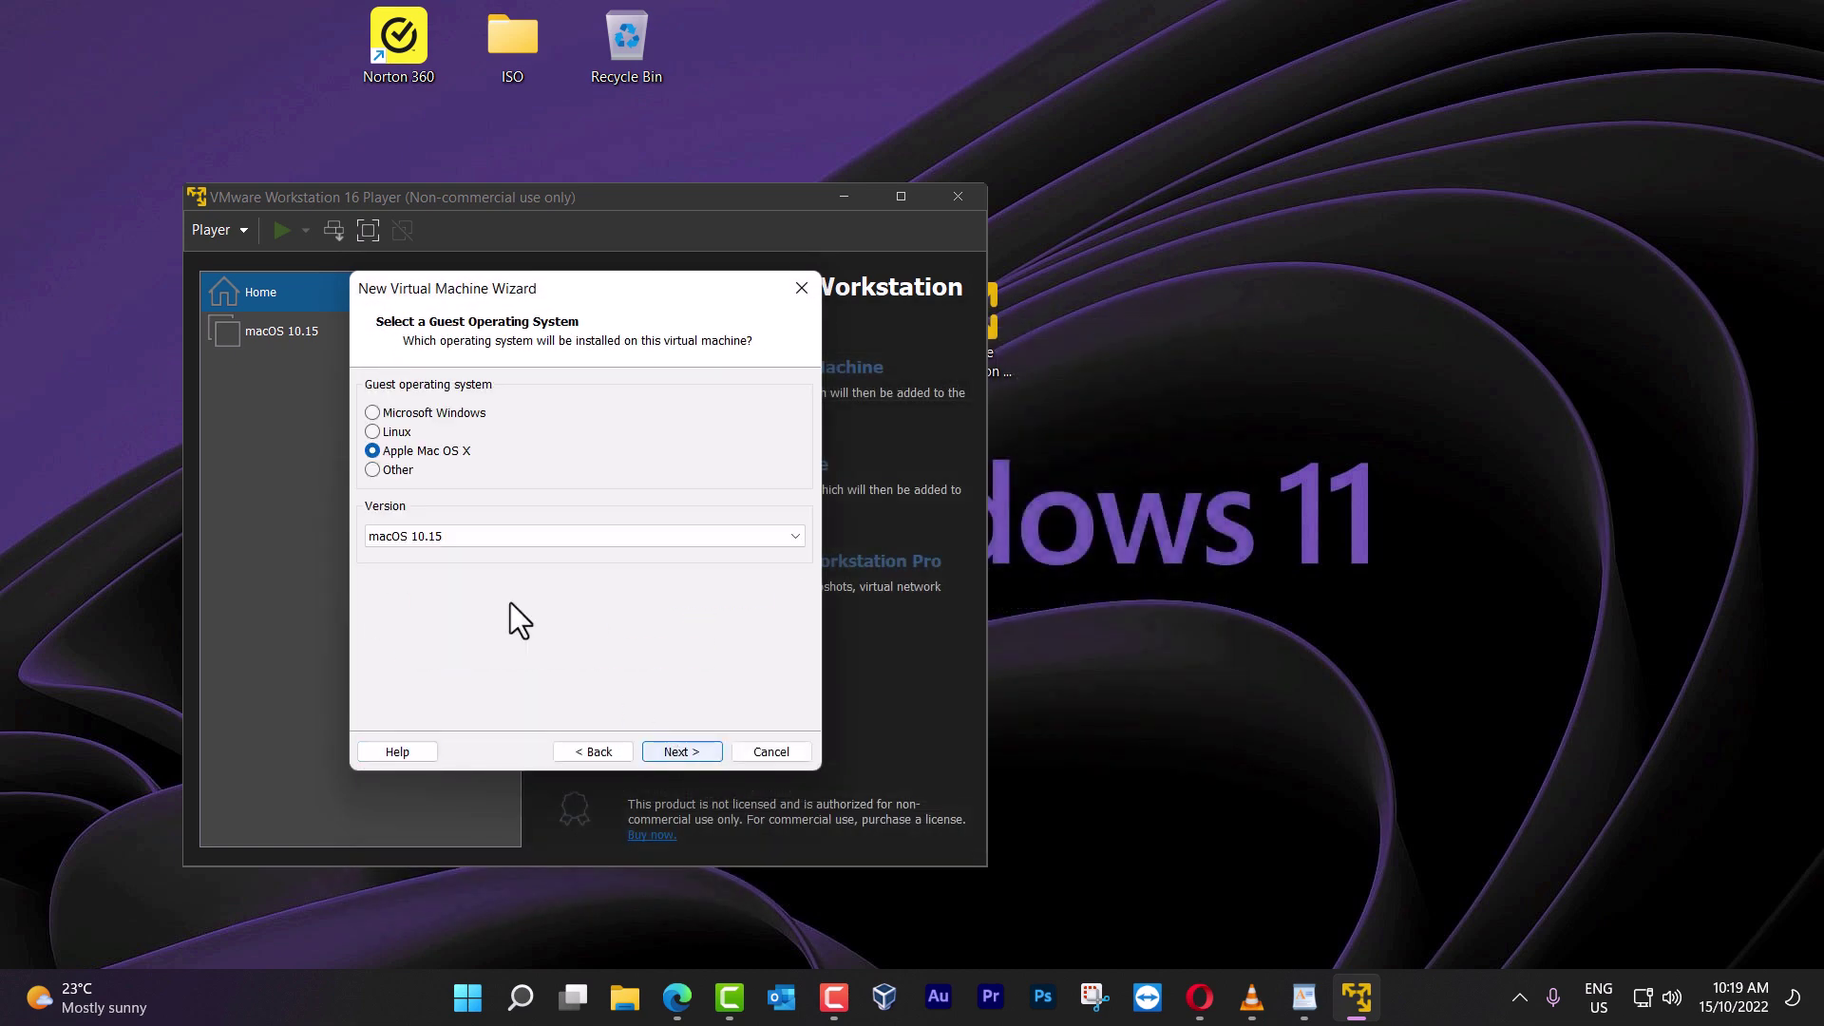
left_click(771, 752)
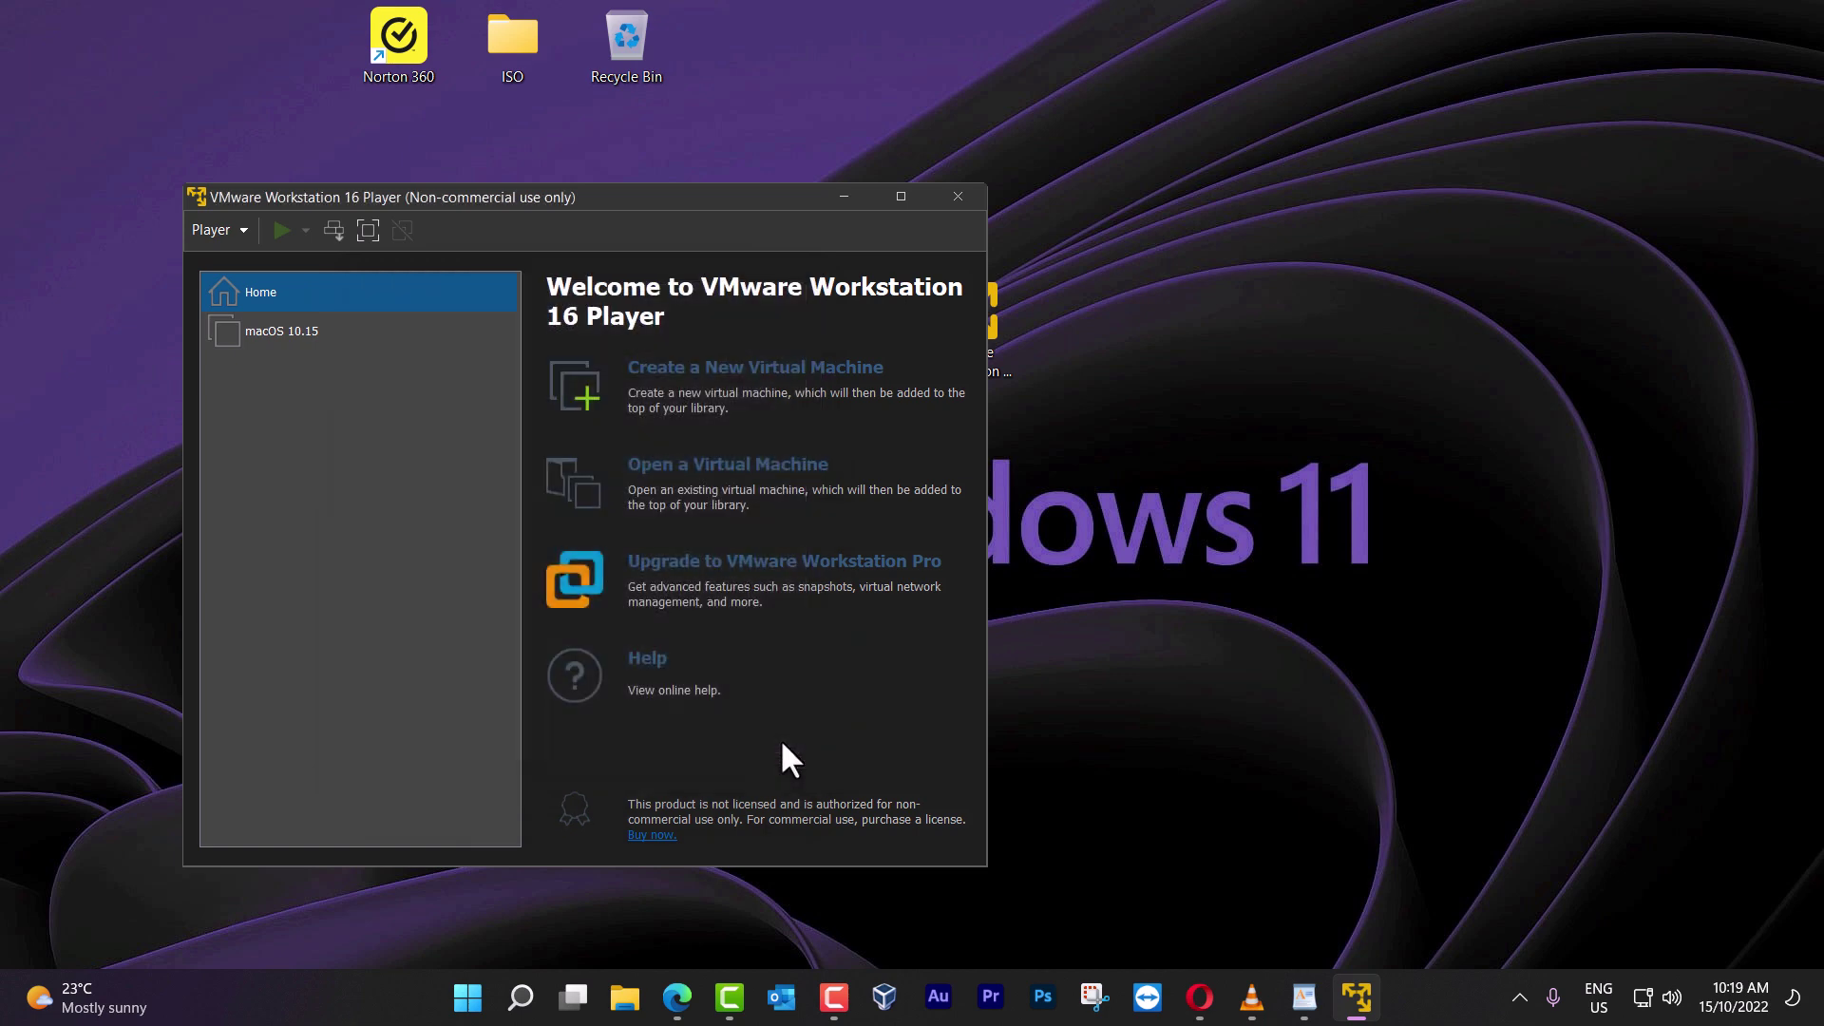
double_click(714, 196)
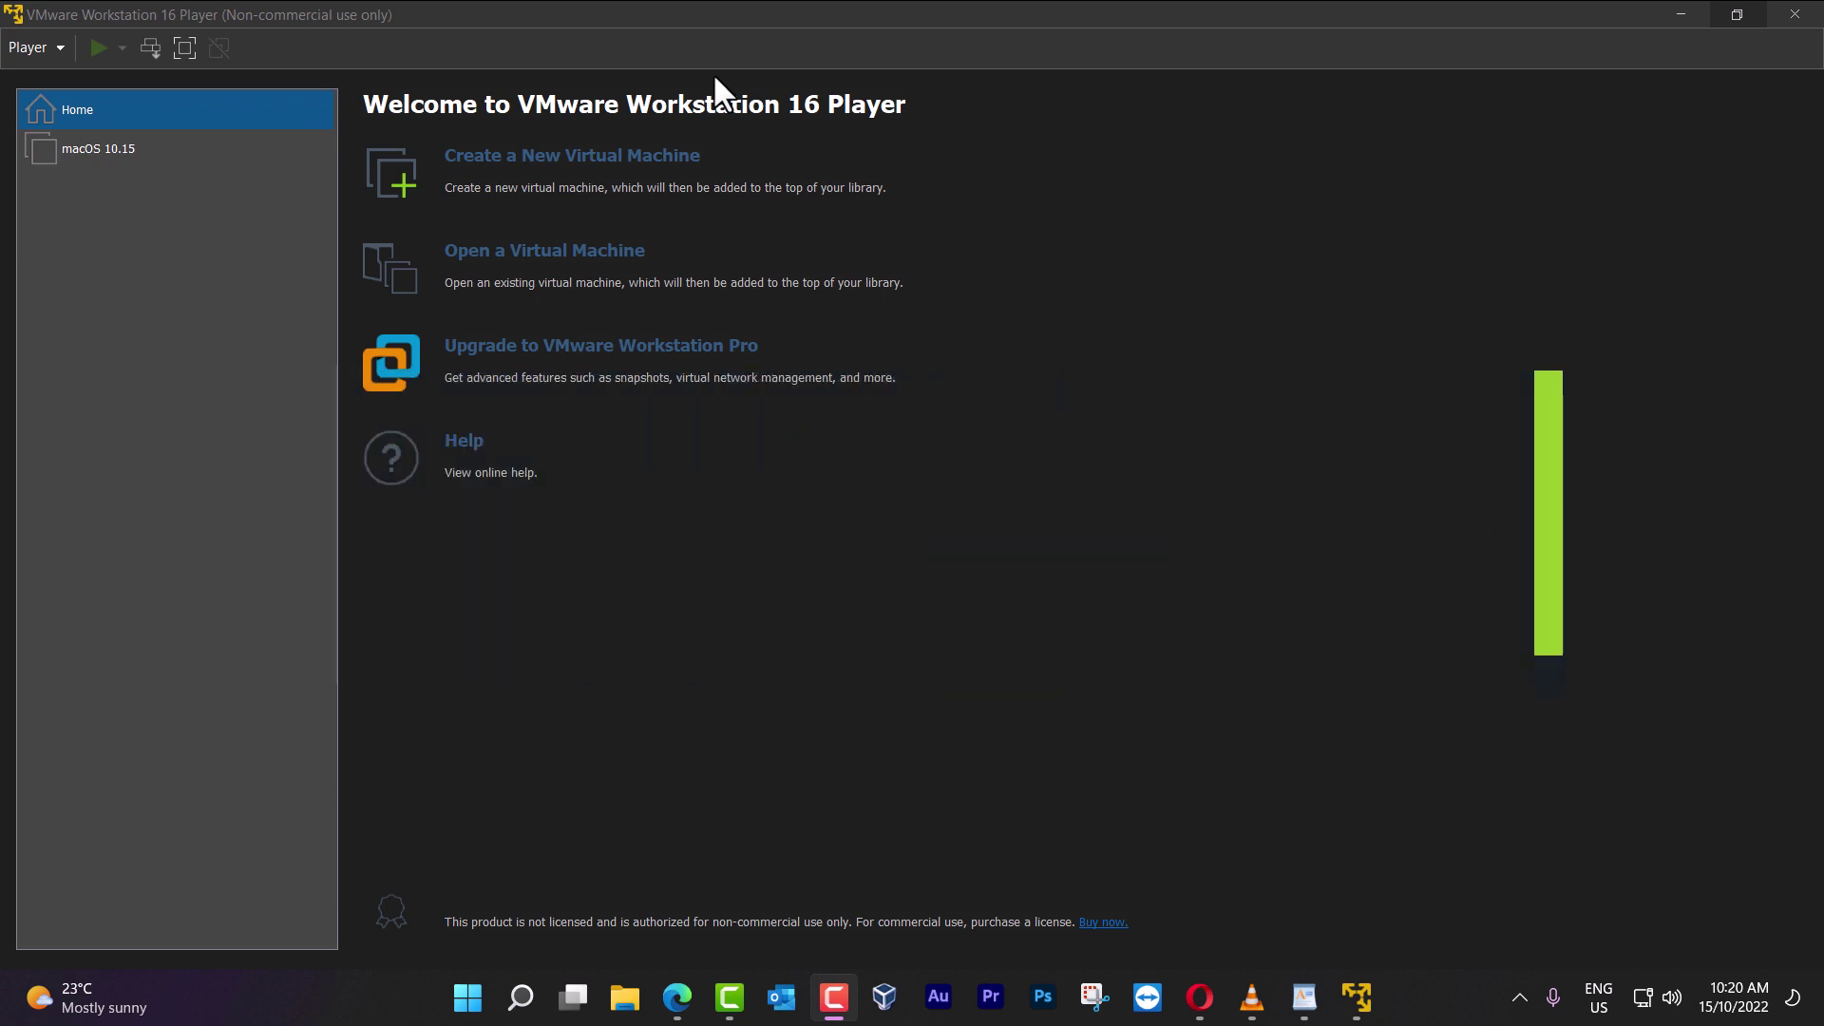
Start a new VM from Win11_22H2_English_x64v1.iso with guest Microsoft Windows, Windows 10 and later x64
left_click(648, 173)
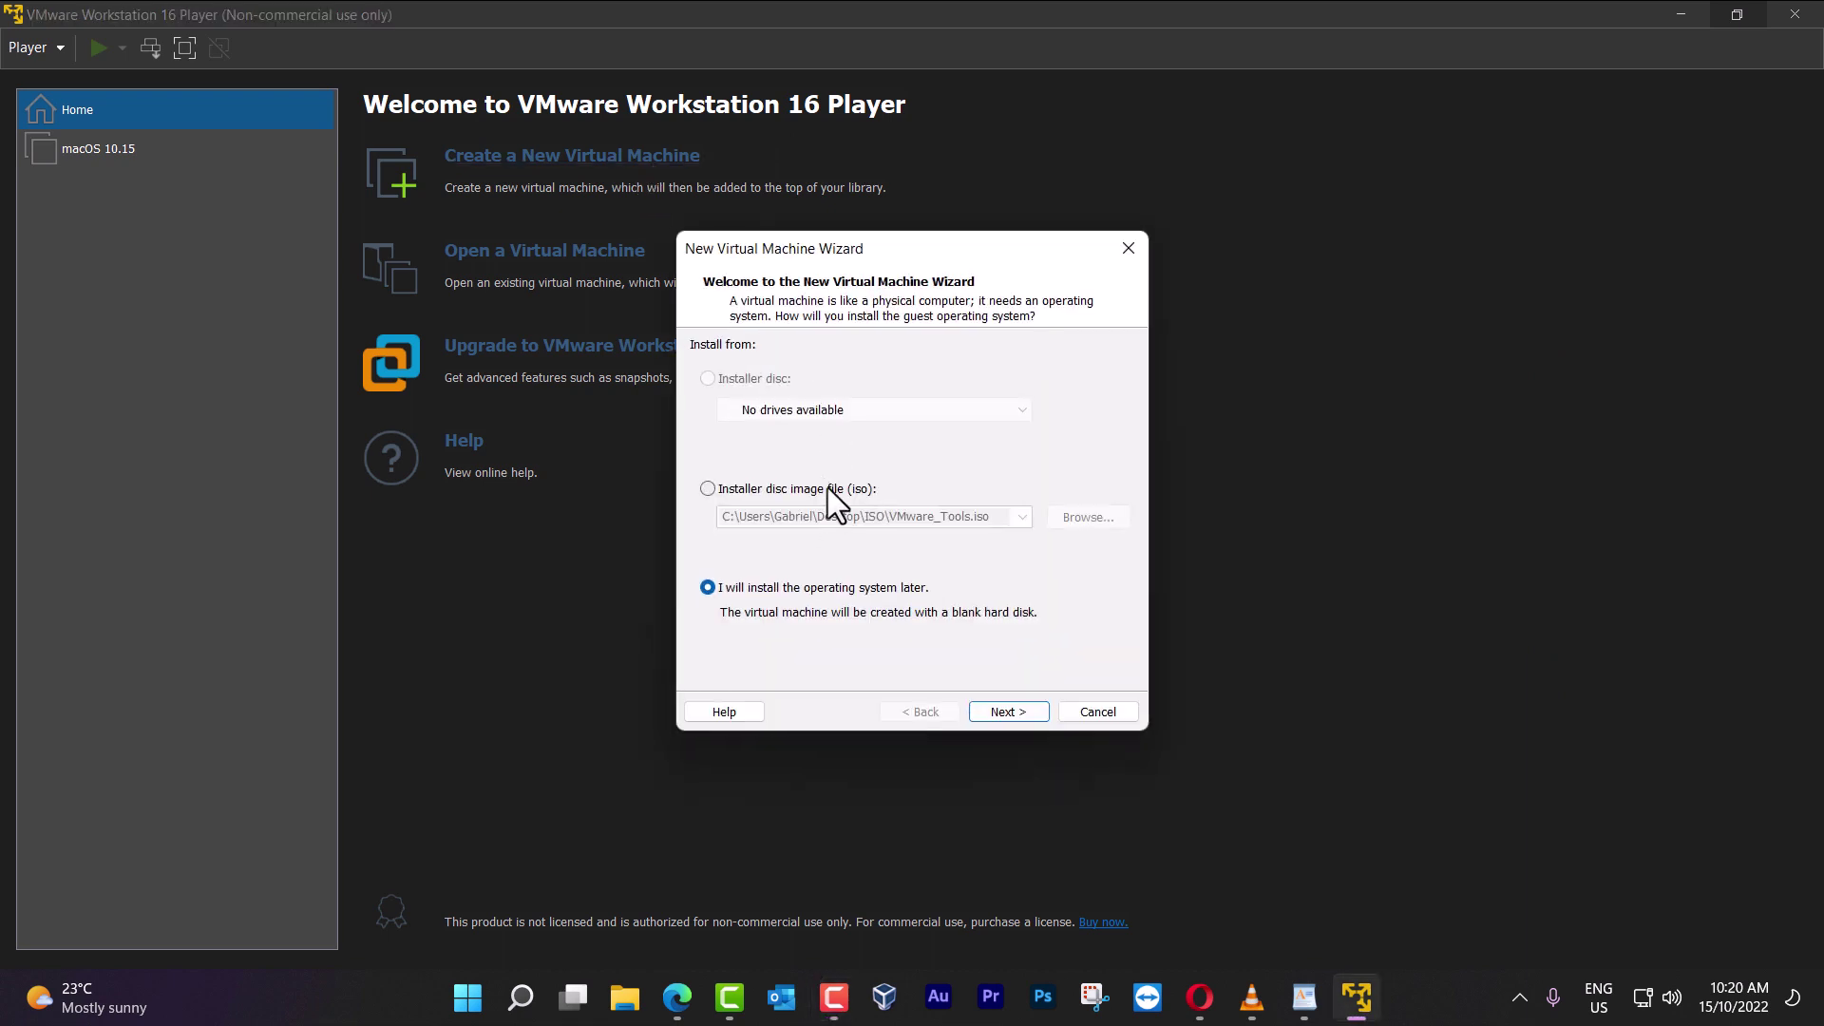
left_click(829, 487)
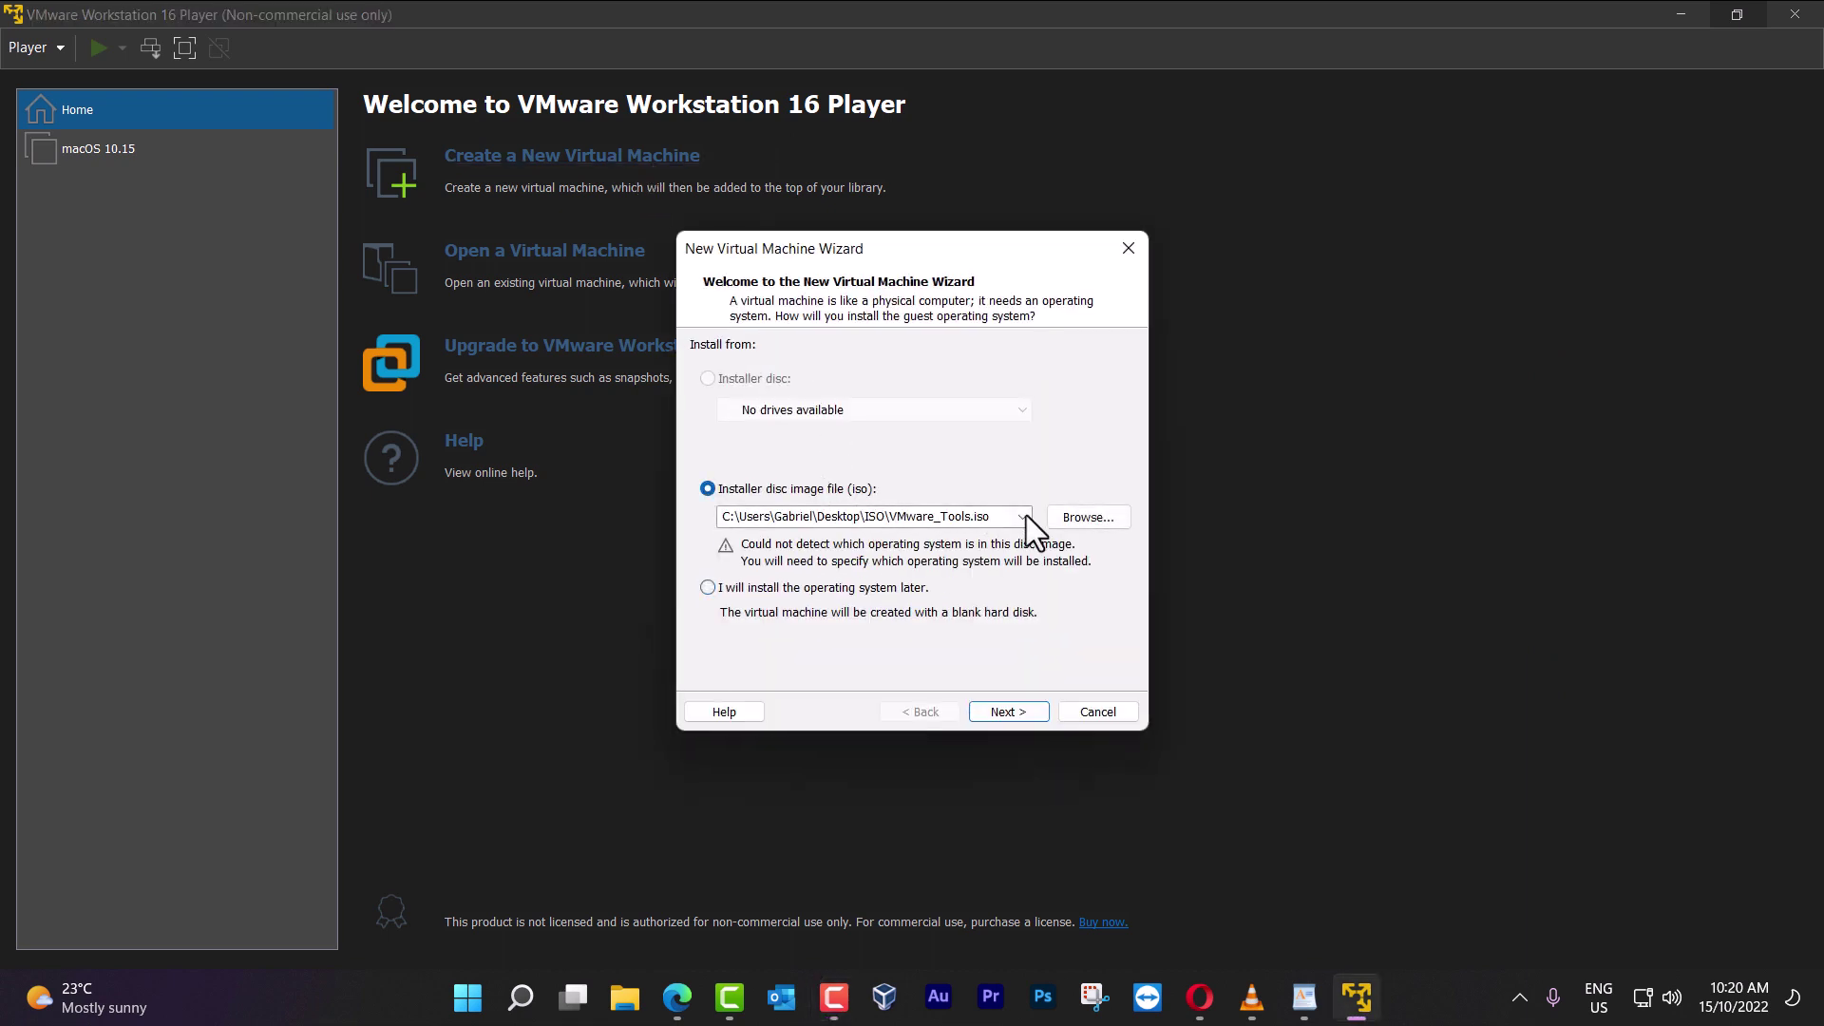
left_click(1080, 514)
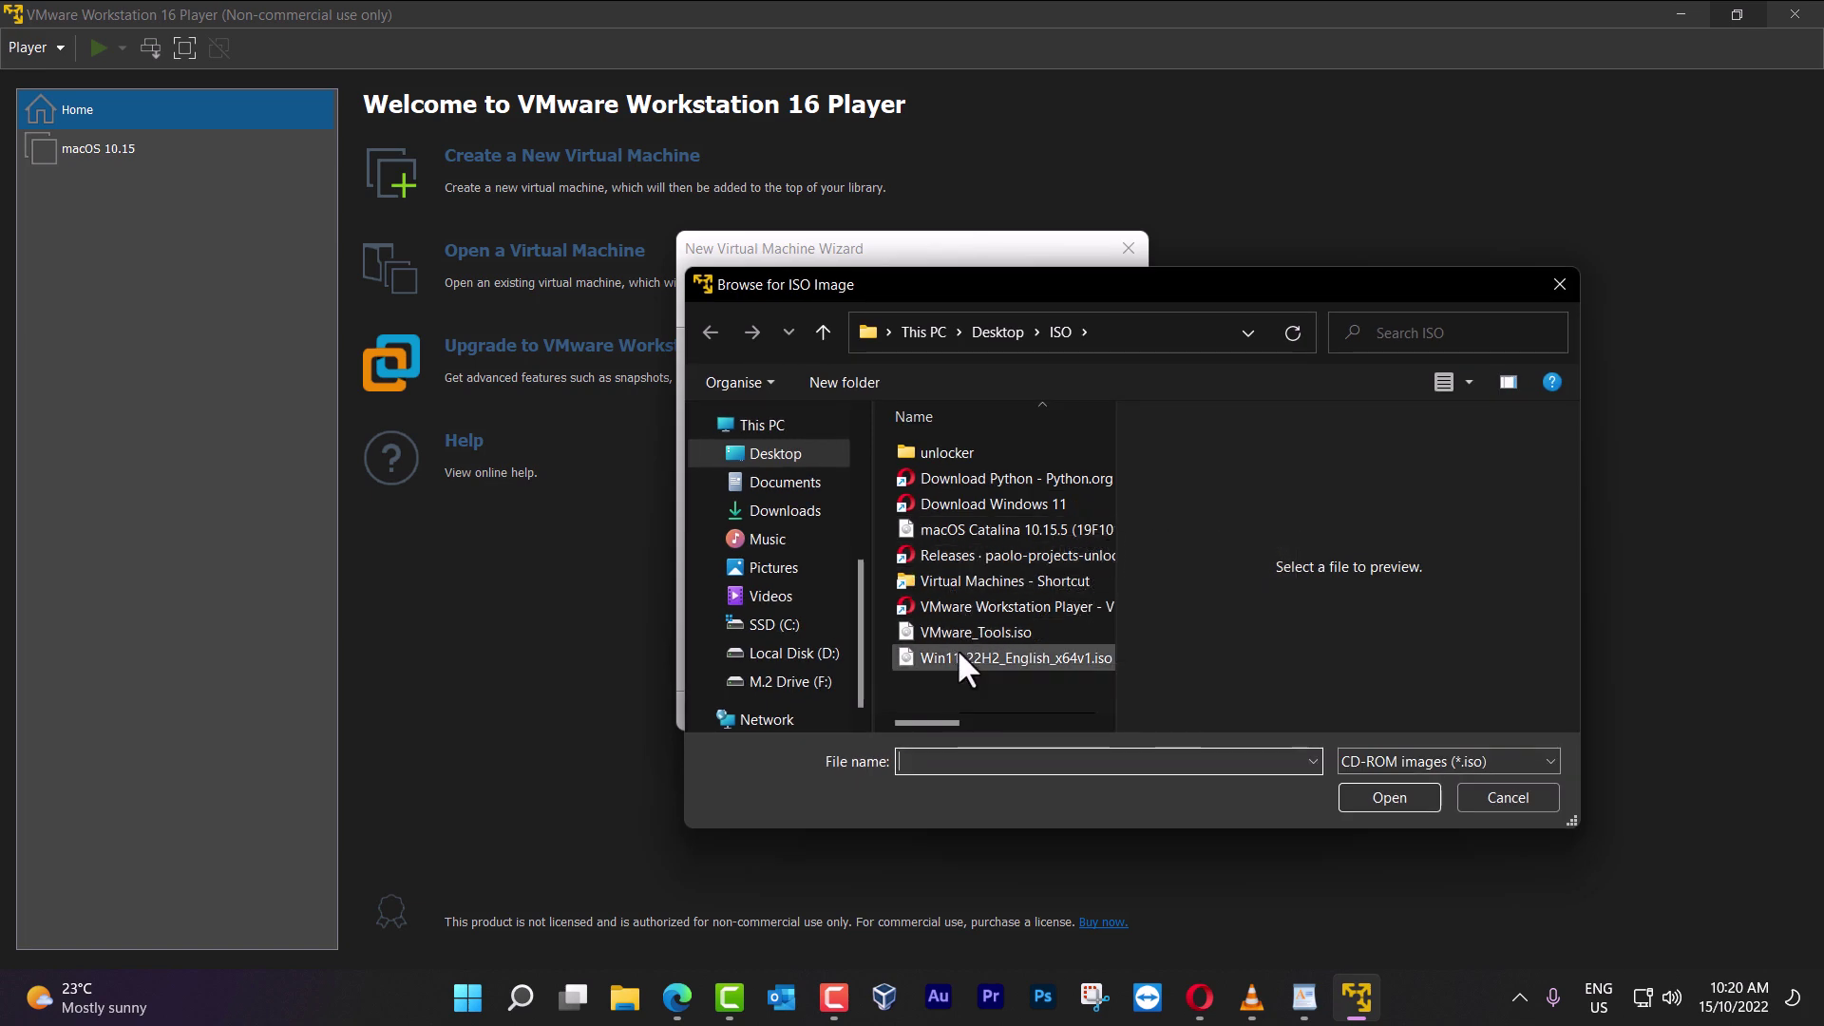
double_click(956, 652)
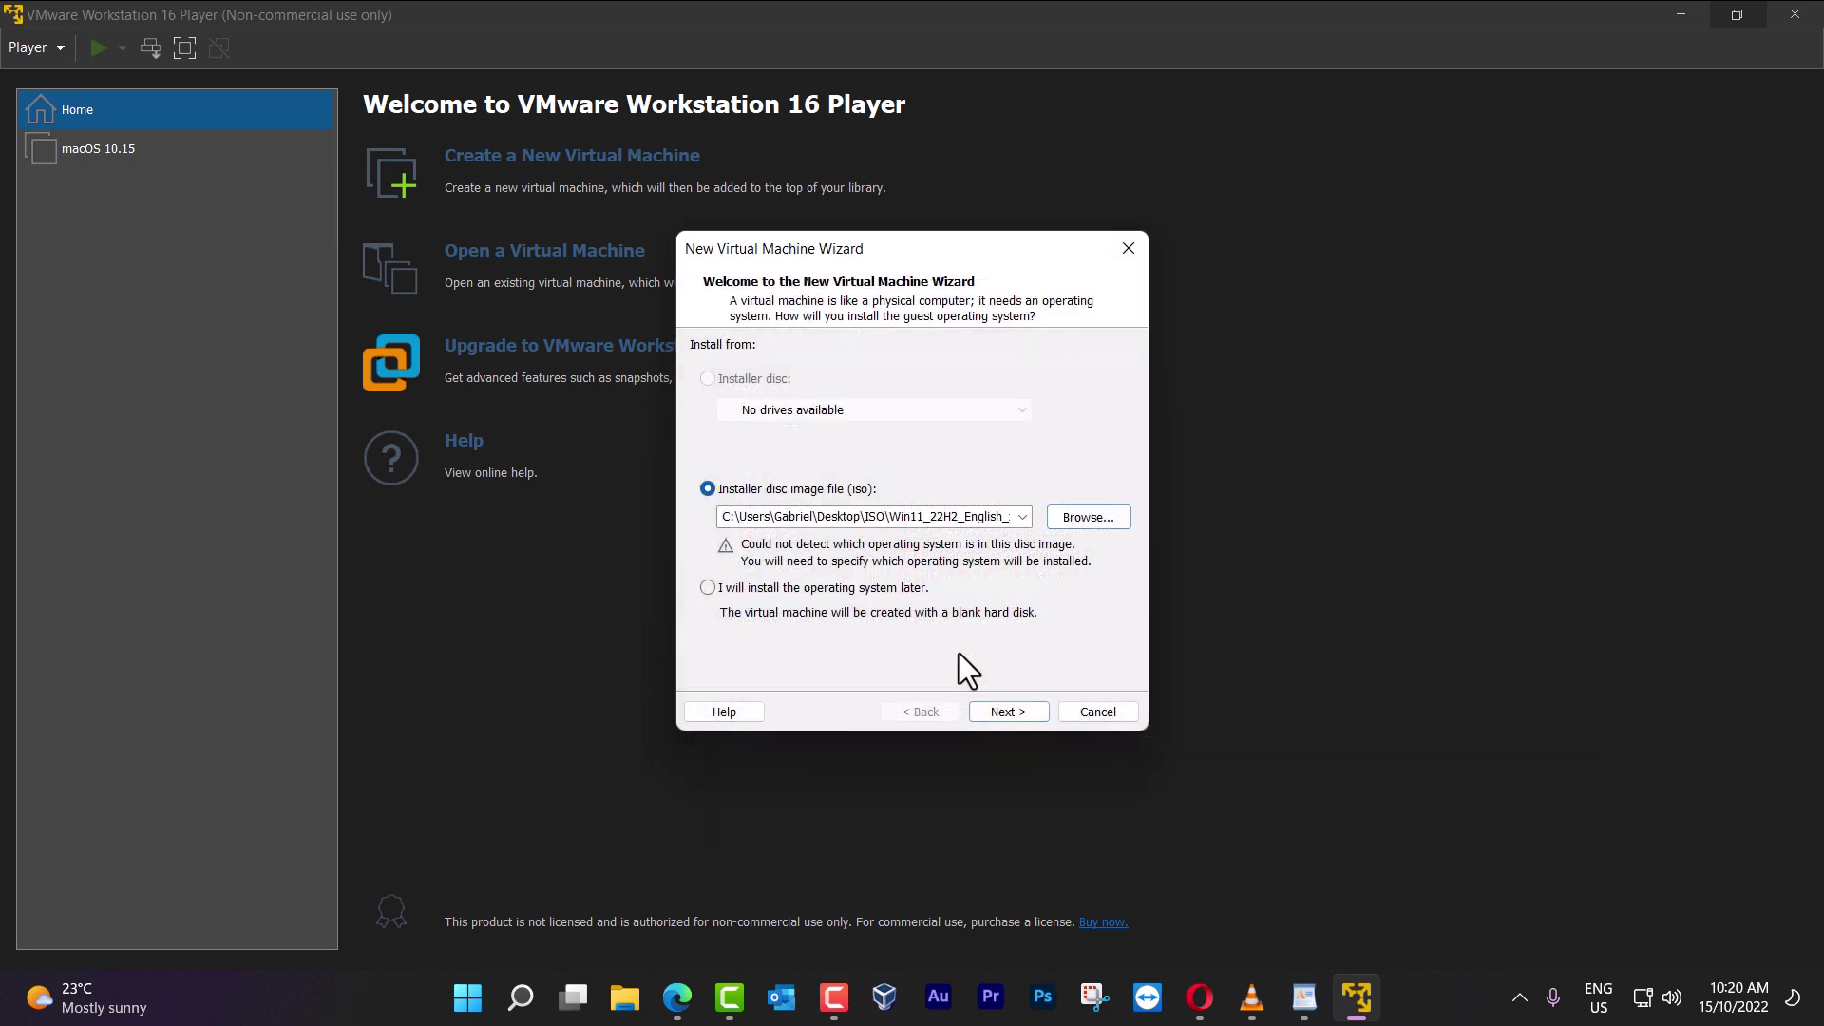
left_click(1007, 710)
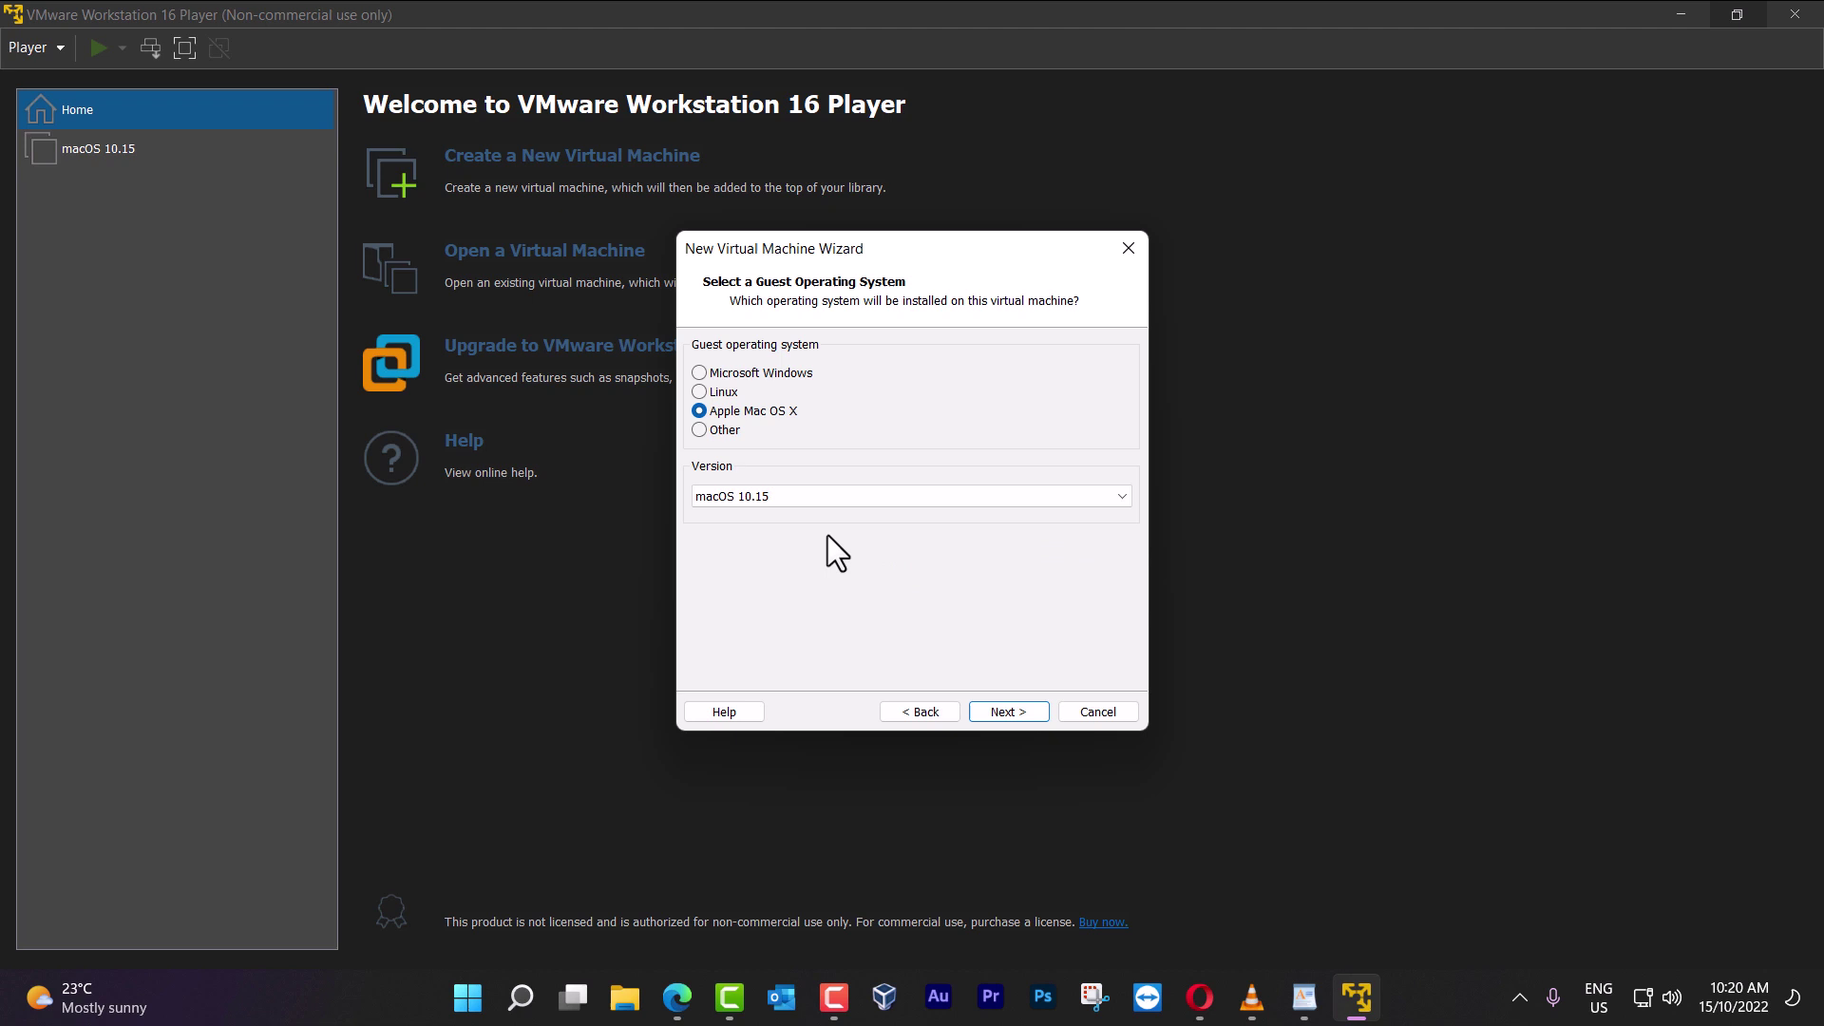
left_click(760, 376)
left_click(881, 497)
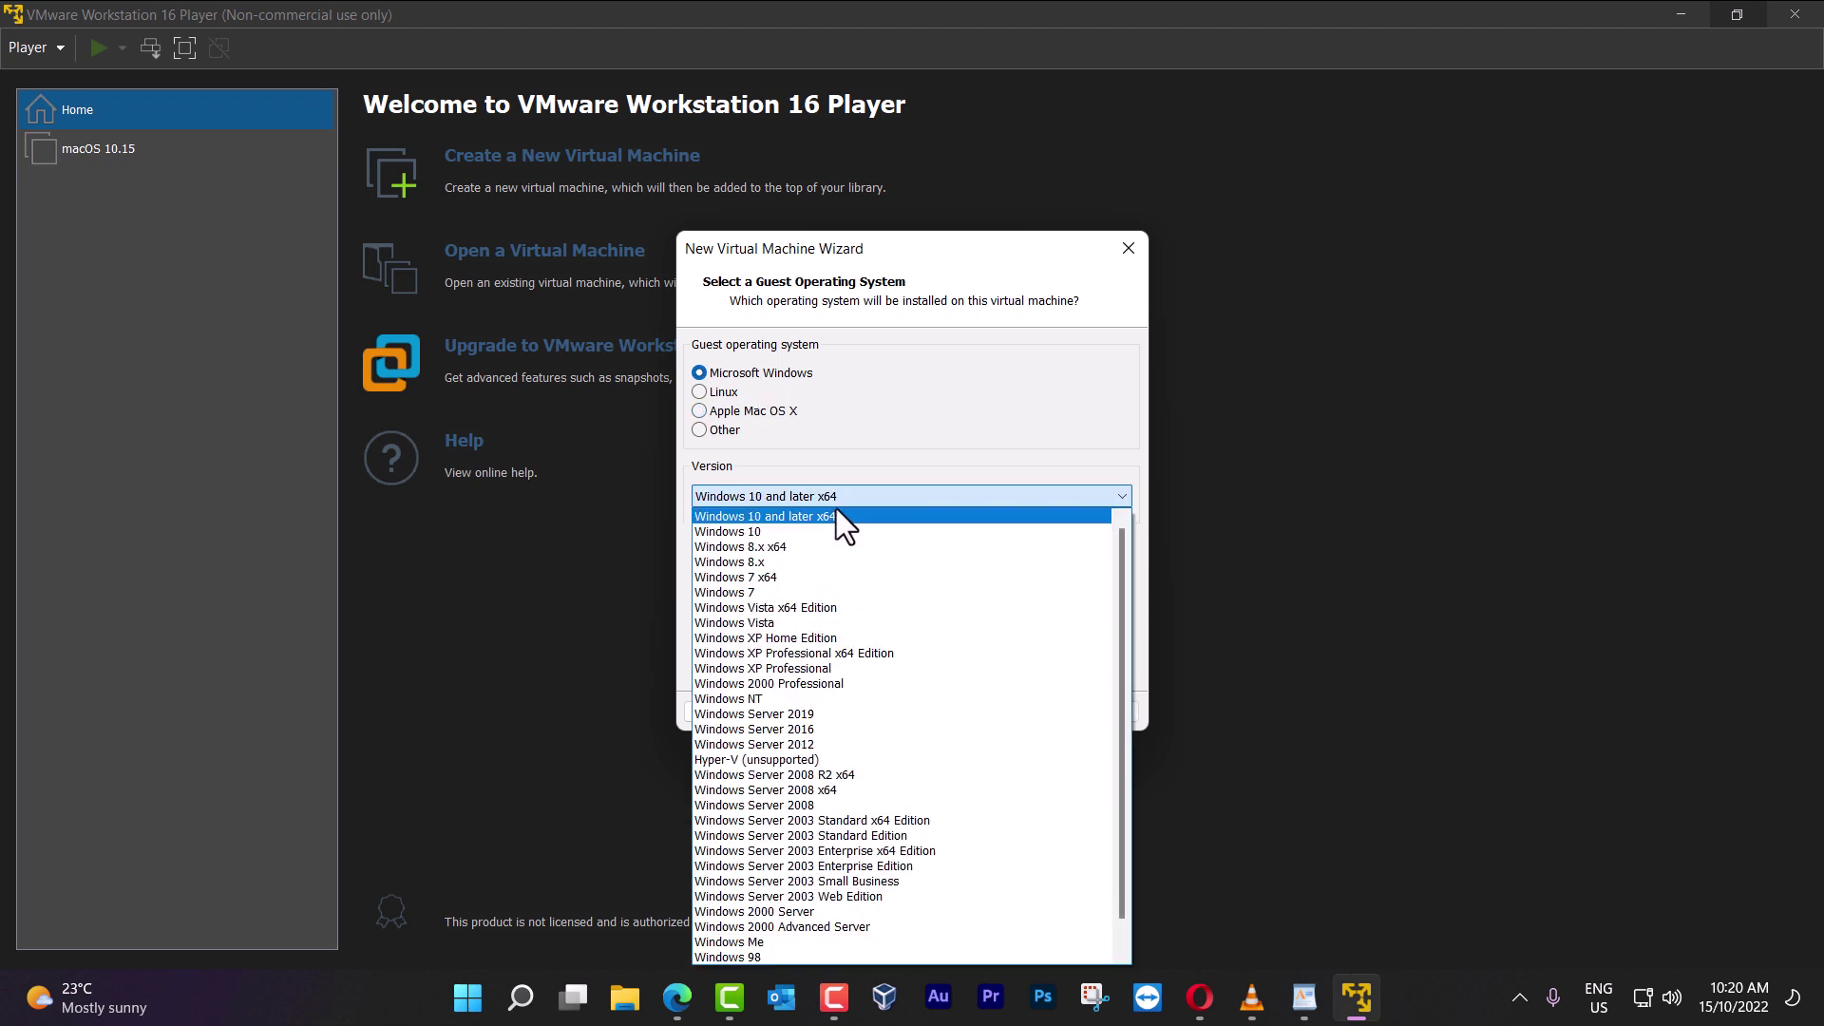
left_click(849, 515)
left_click(1010, 713)
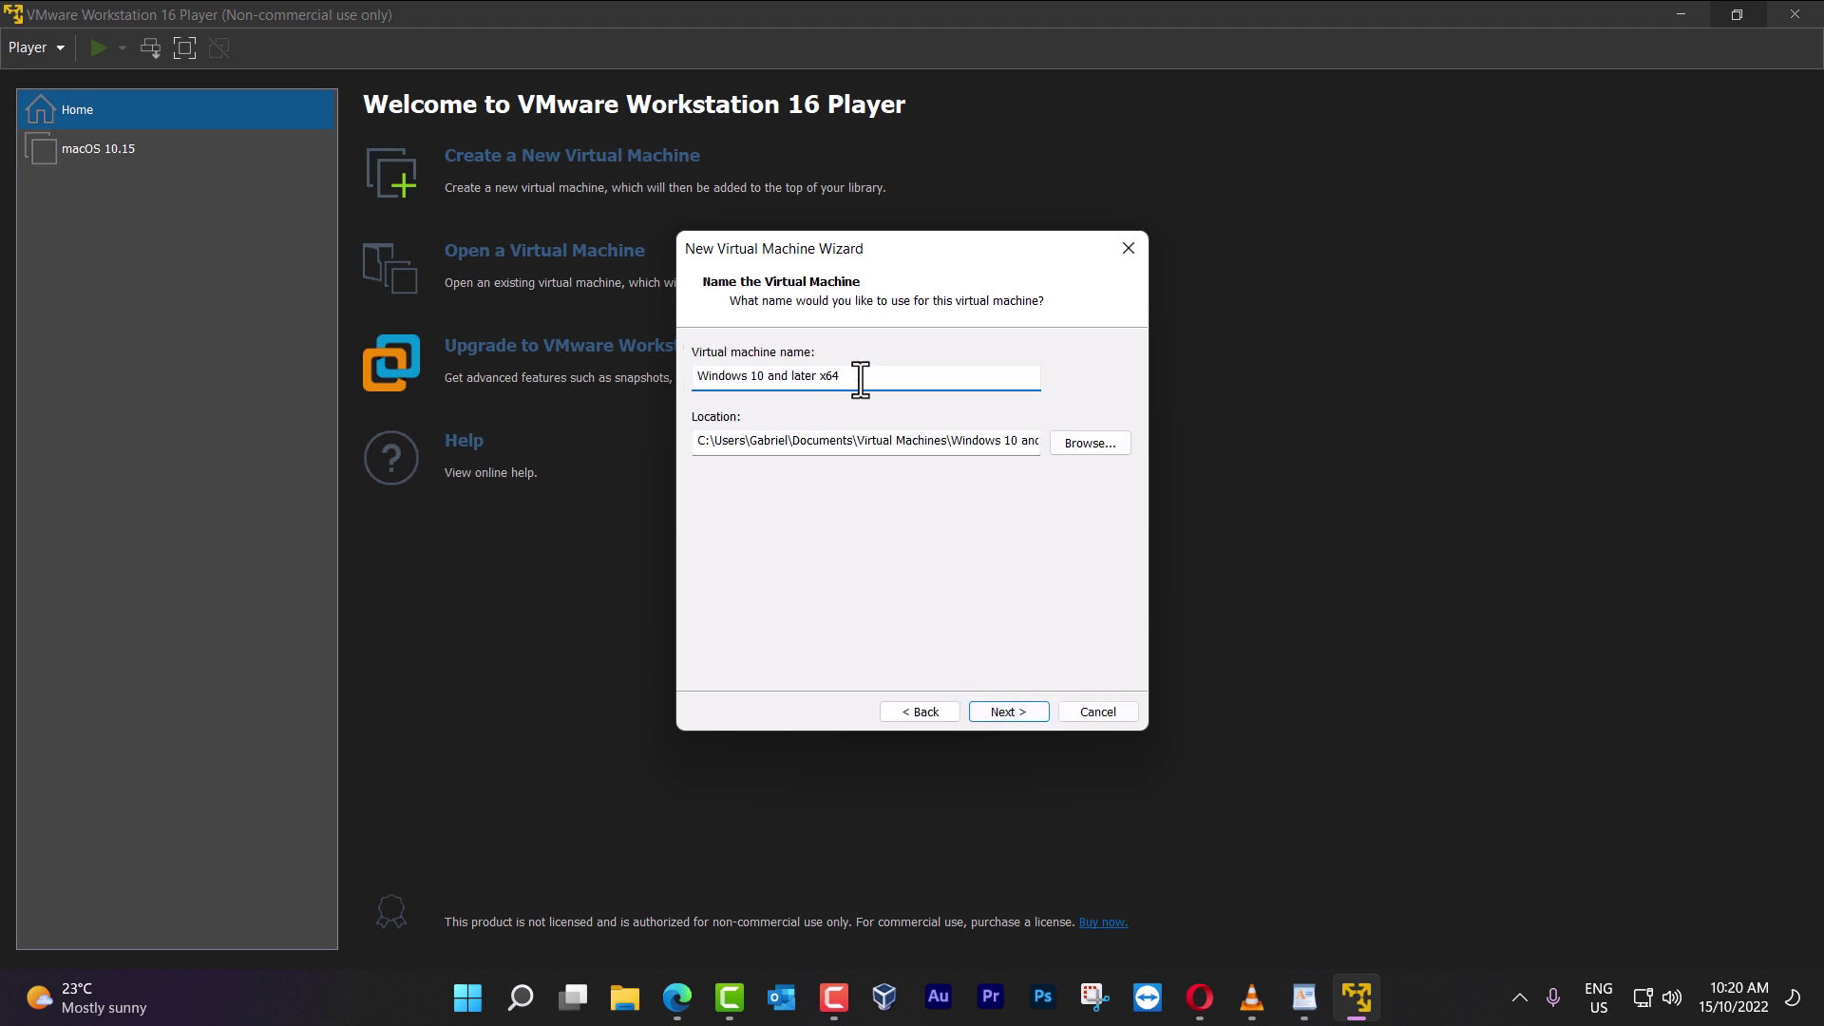
Name the machine 'Windows 11 22H2' and keep the 60 GB disk
left_click_drag(859, 380, 533, 367)
type("Windows 11 22H2")
left_click(1007, 713)
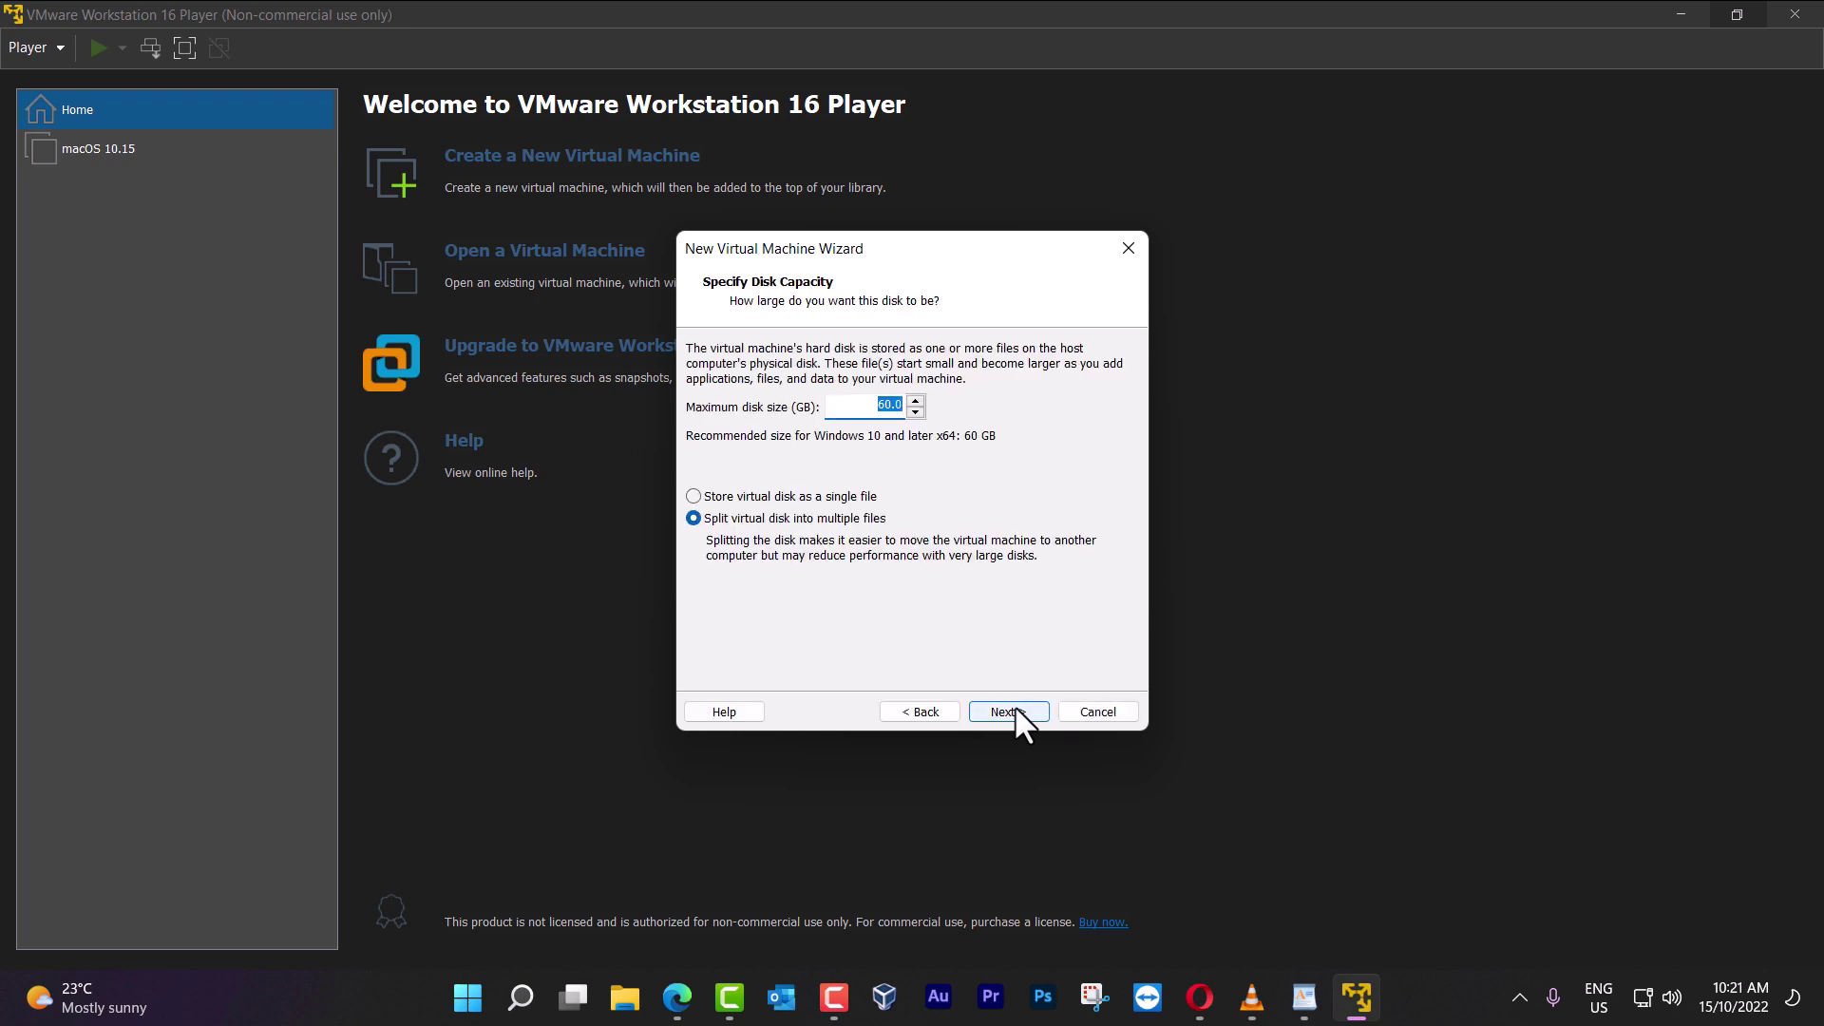
left_click(1015, 711)
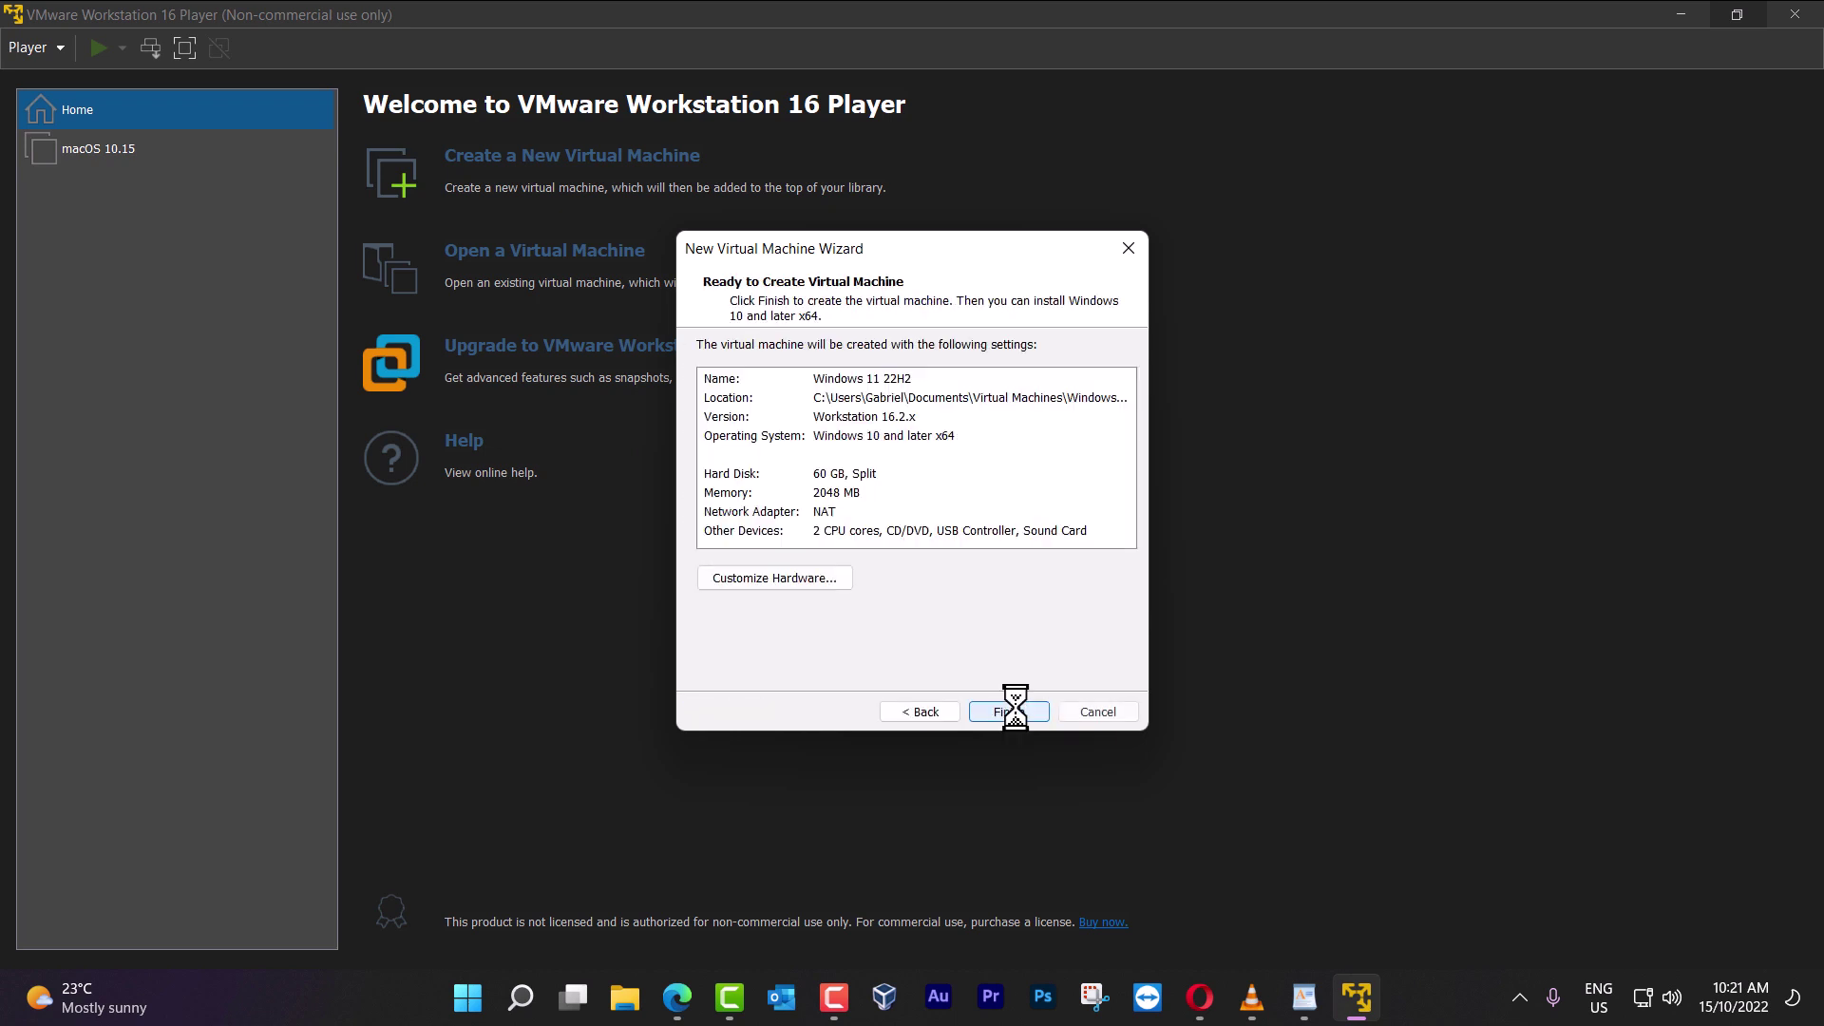
Set the machine's memory to 8000 MB and processor cores to 4
left_click(803, 574)
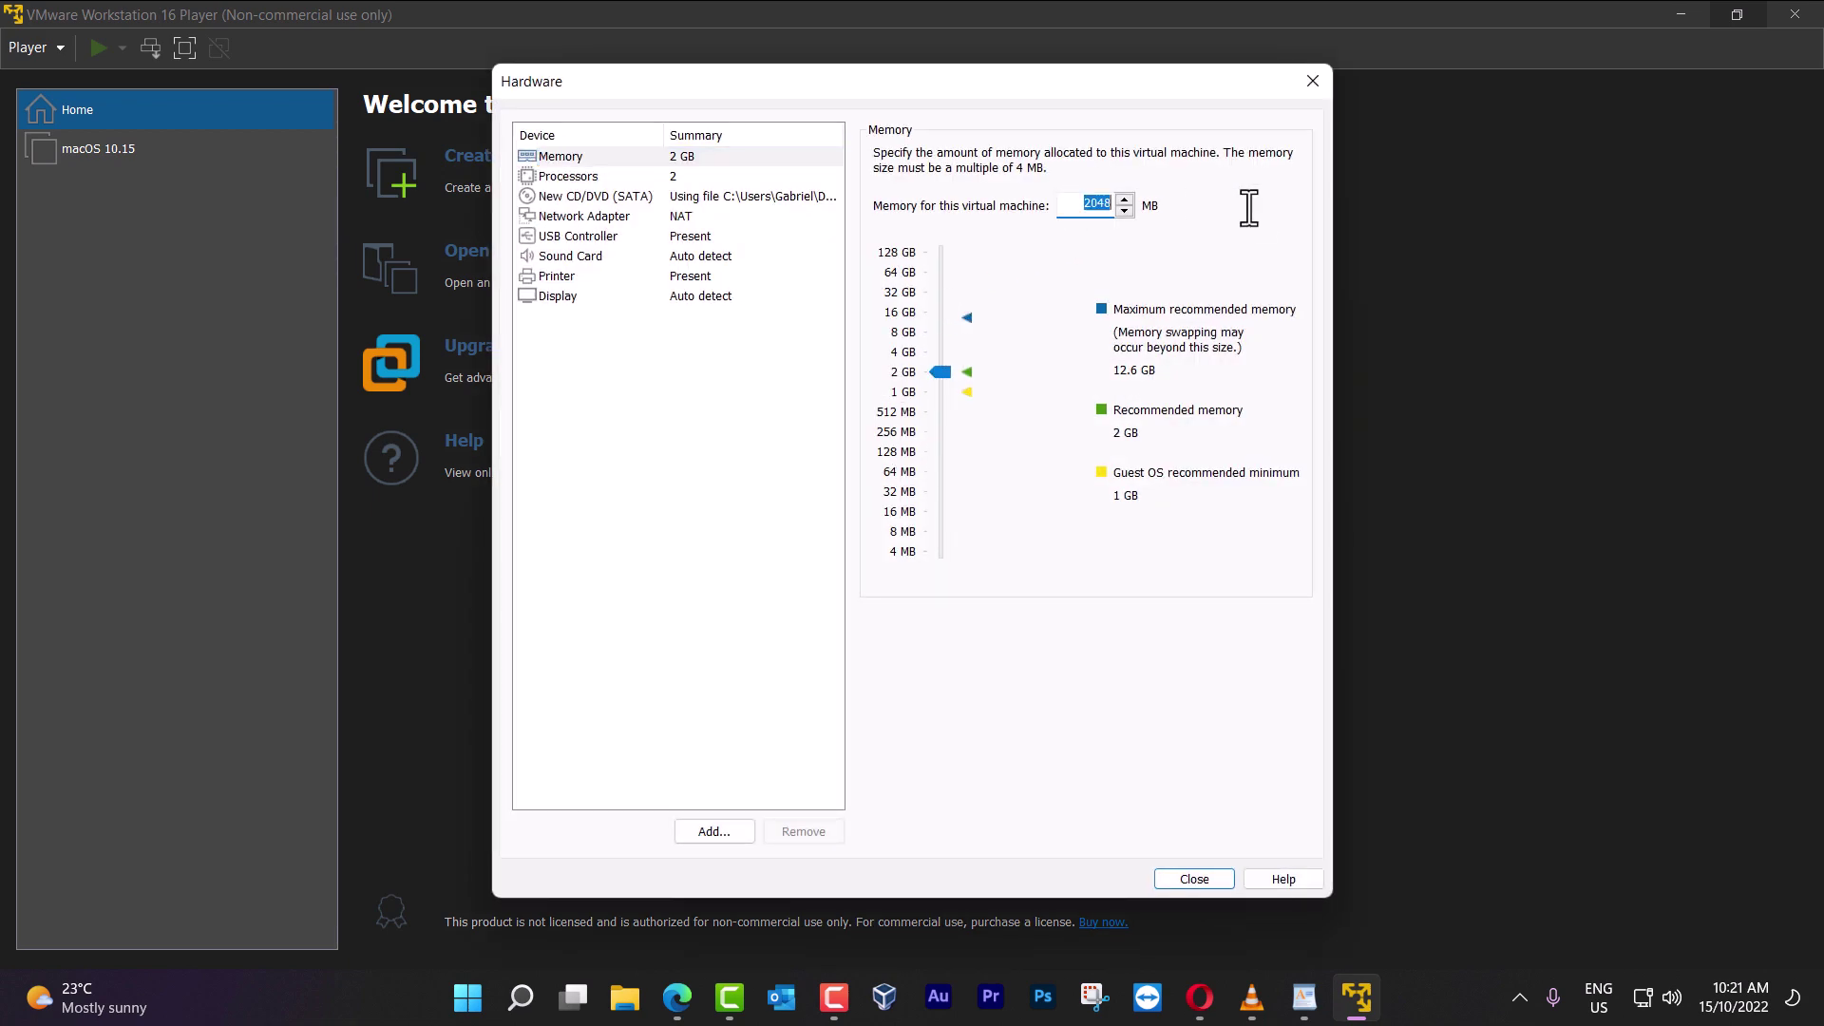
type("8000")
left_click(715, 169)
left_click(1110, 150)
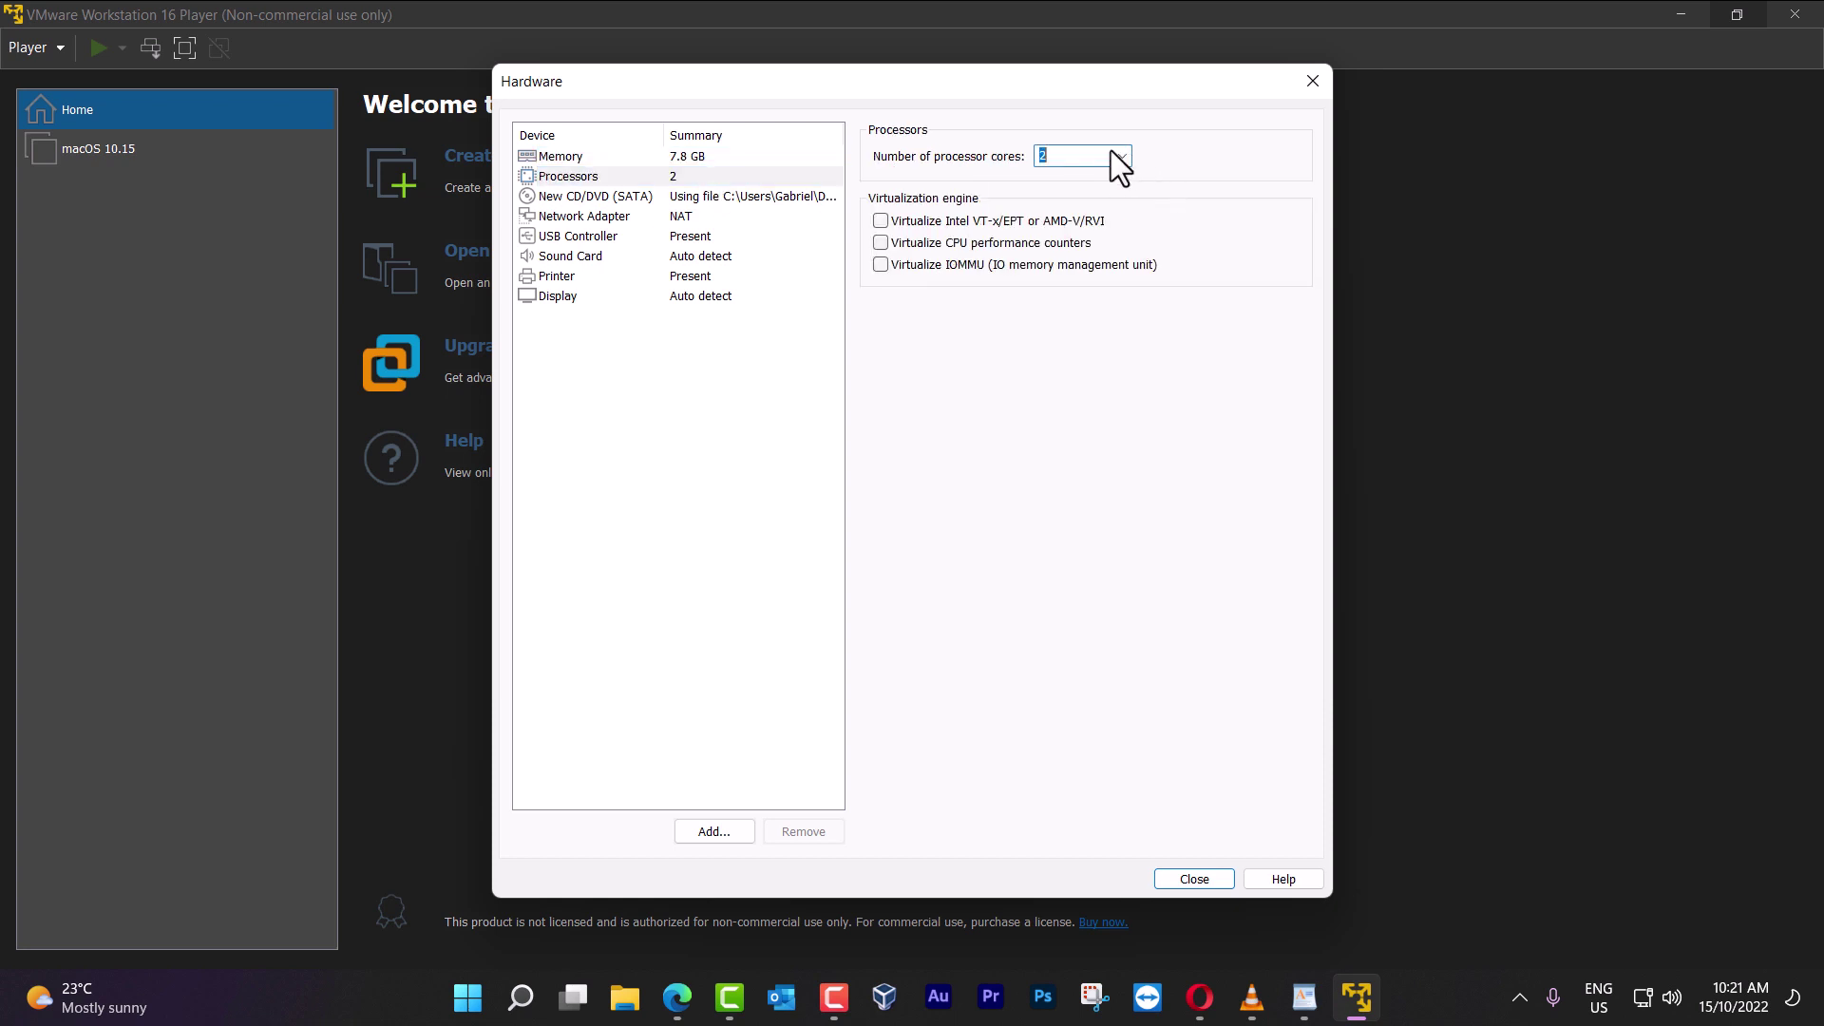
left_click(1122, 156)
left_click(1051, 211)
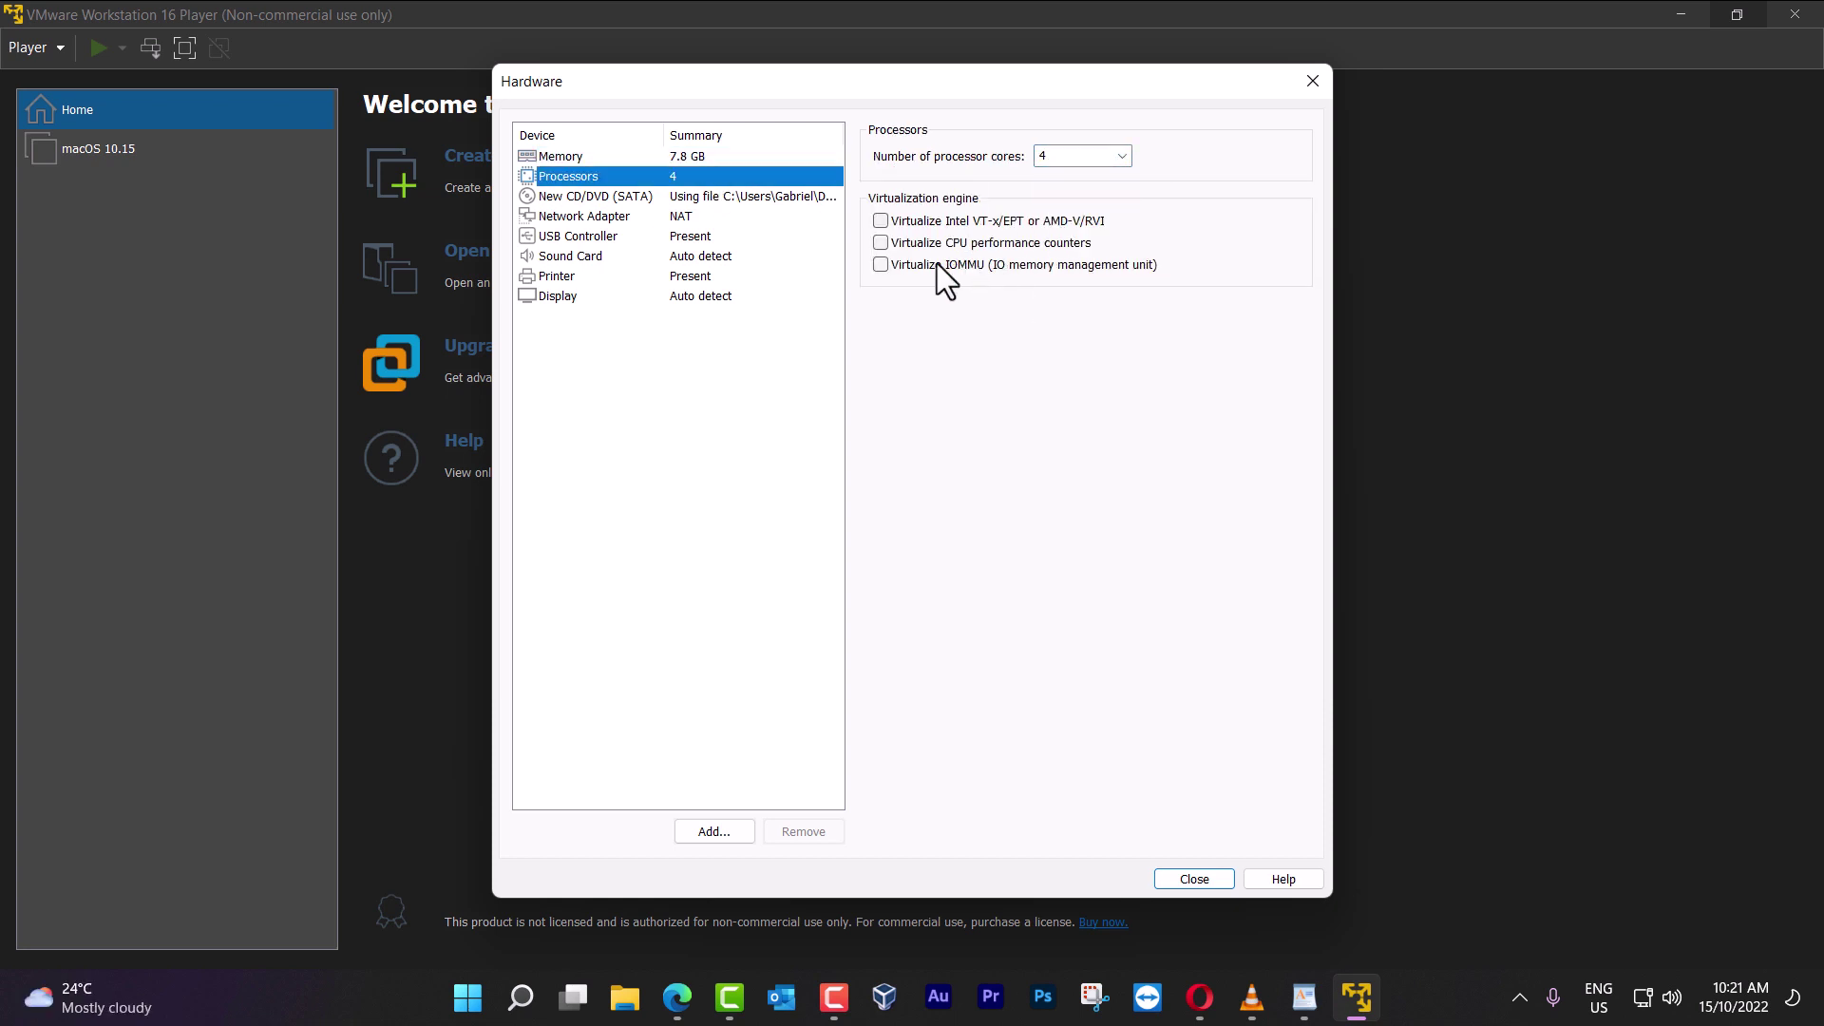
Review CD/DVD, network, USB, sound, printer and display settings, then close and create the machine
left_click(735, 197)
left_click(691, 216)
left_click(722, 198)
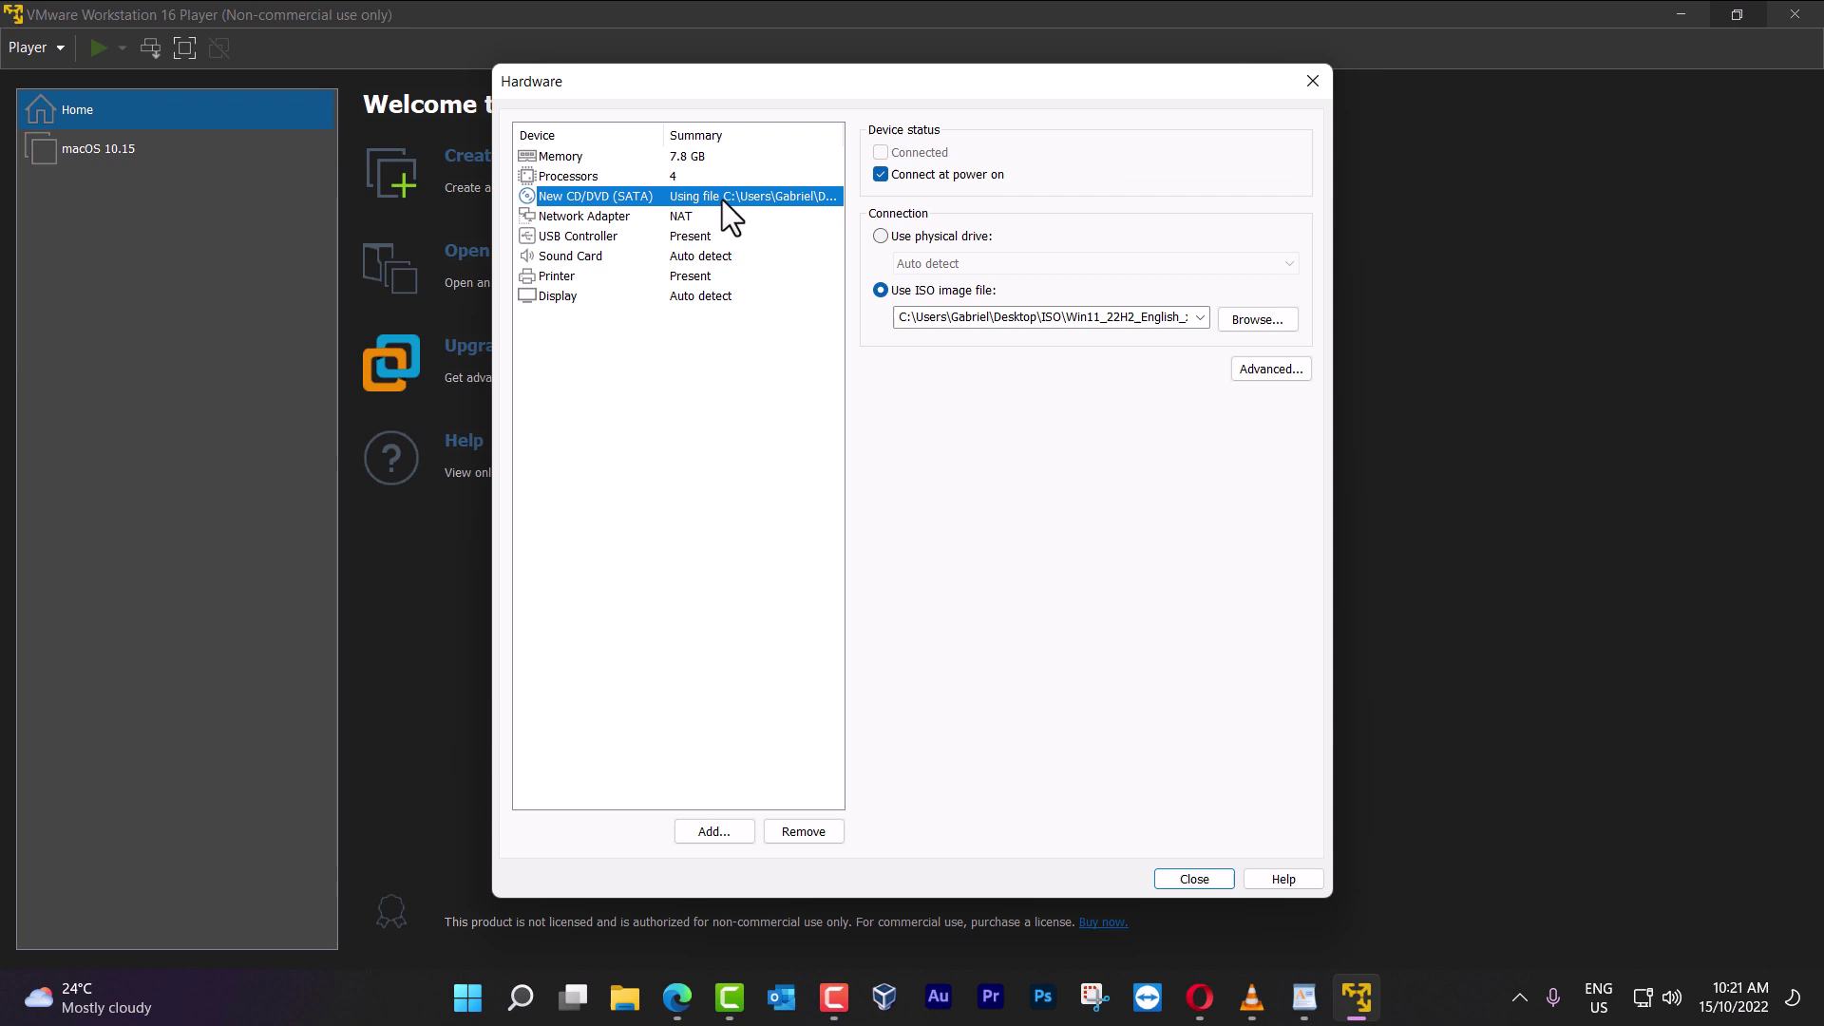
left_click(707, 217)
left_click(701, 238)
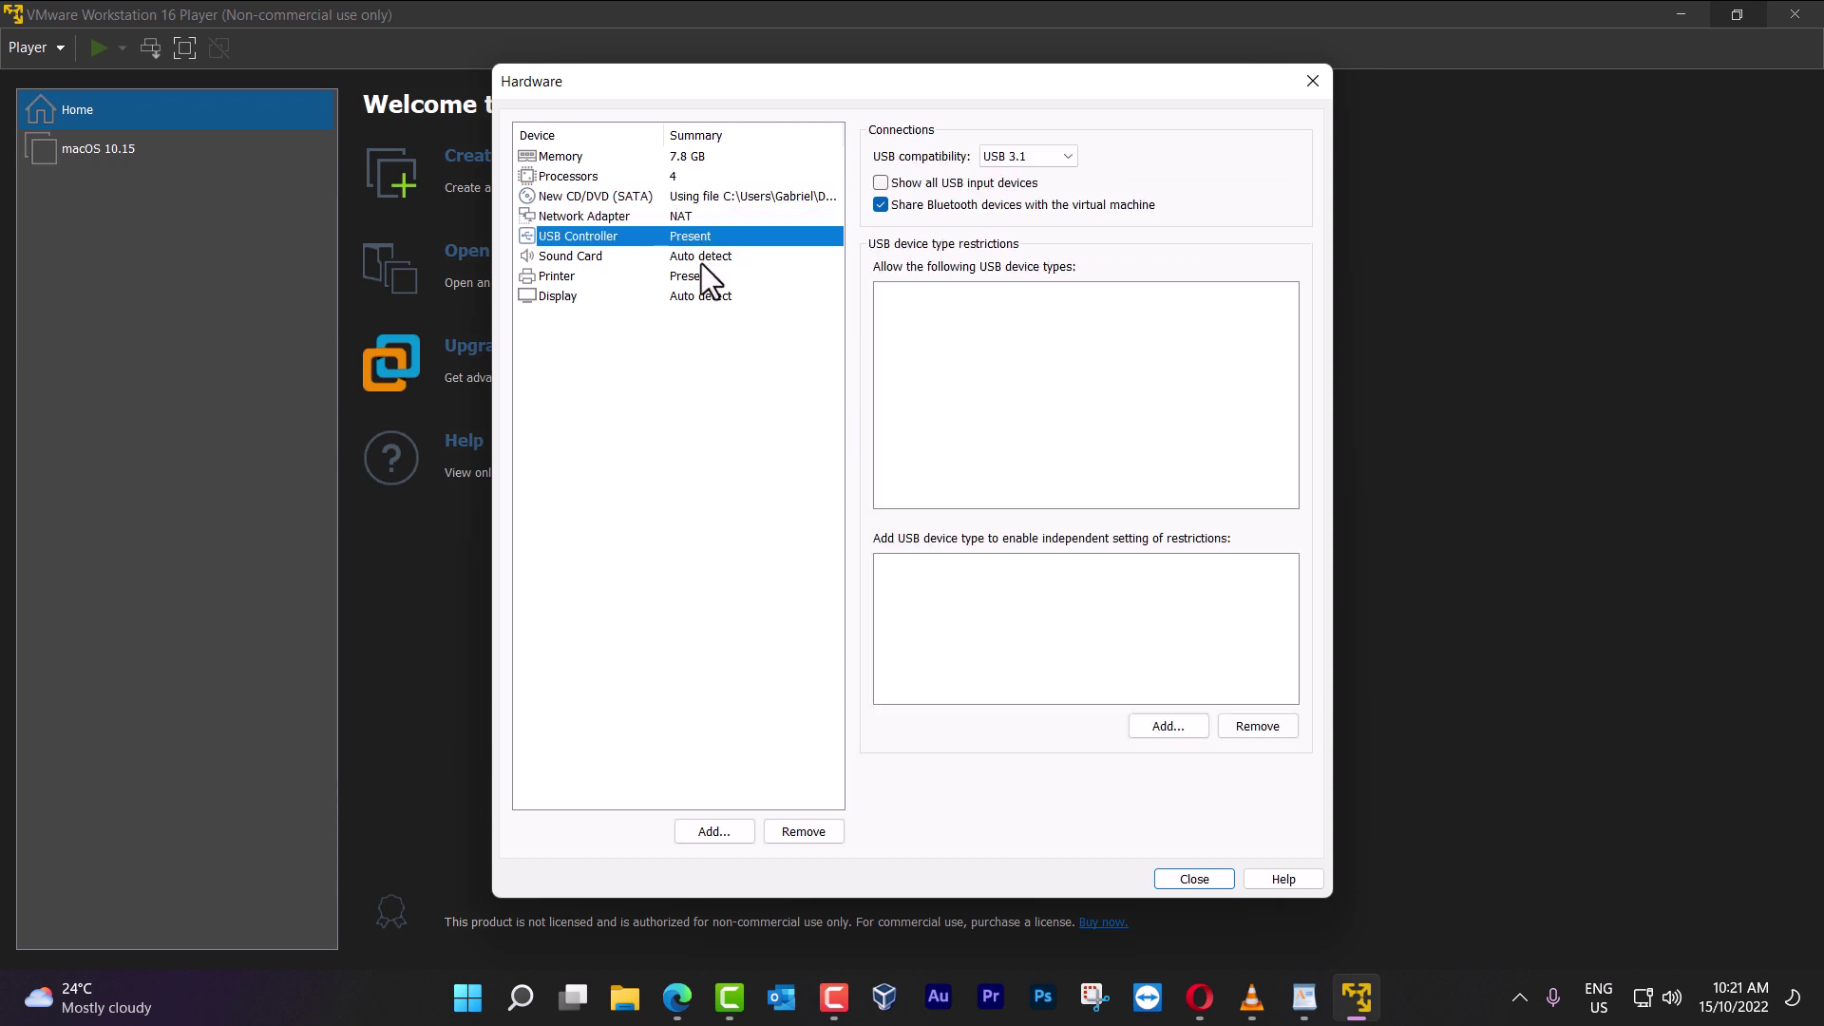
left_click(701, 257)
left_click(698, 293)
left_click(699, 278)
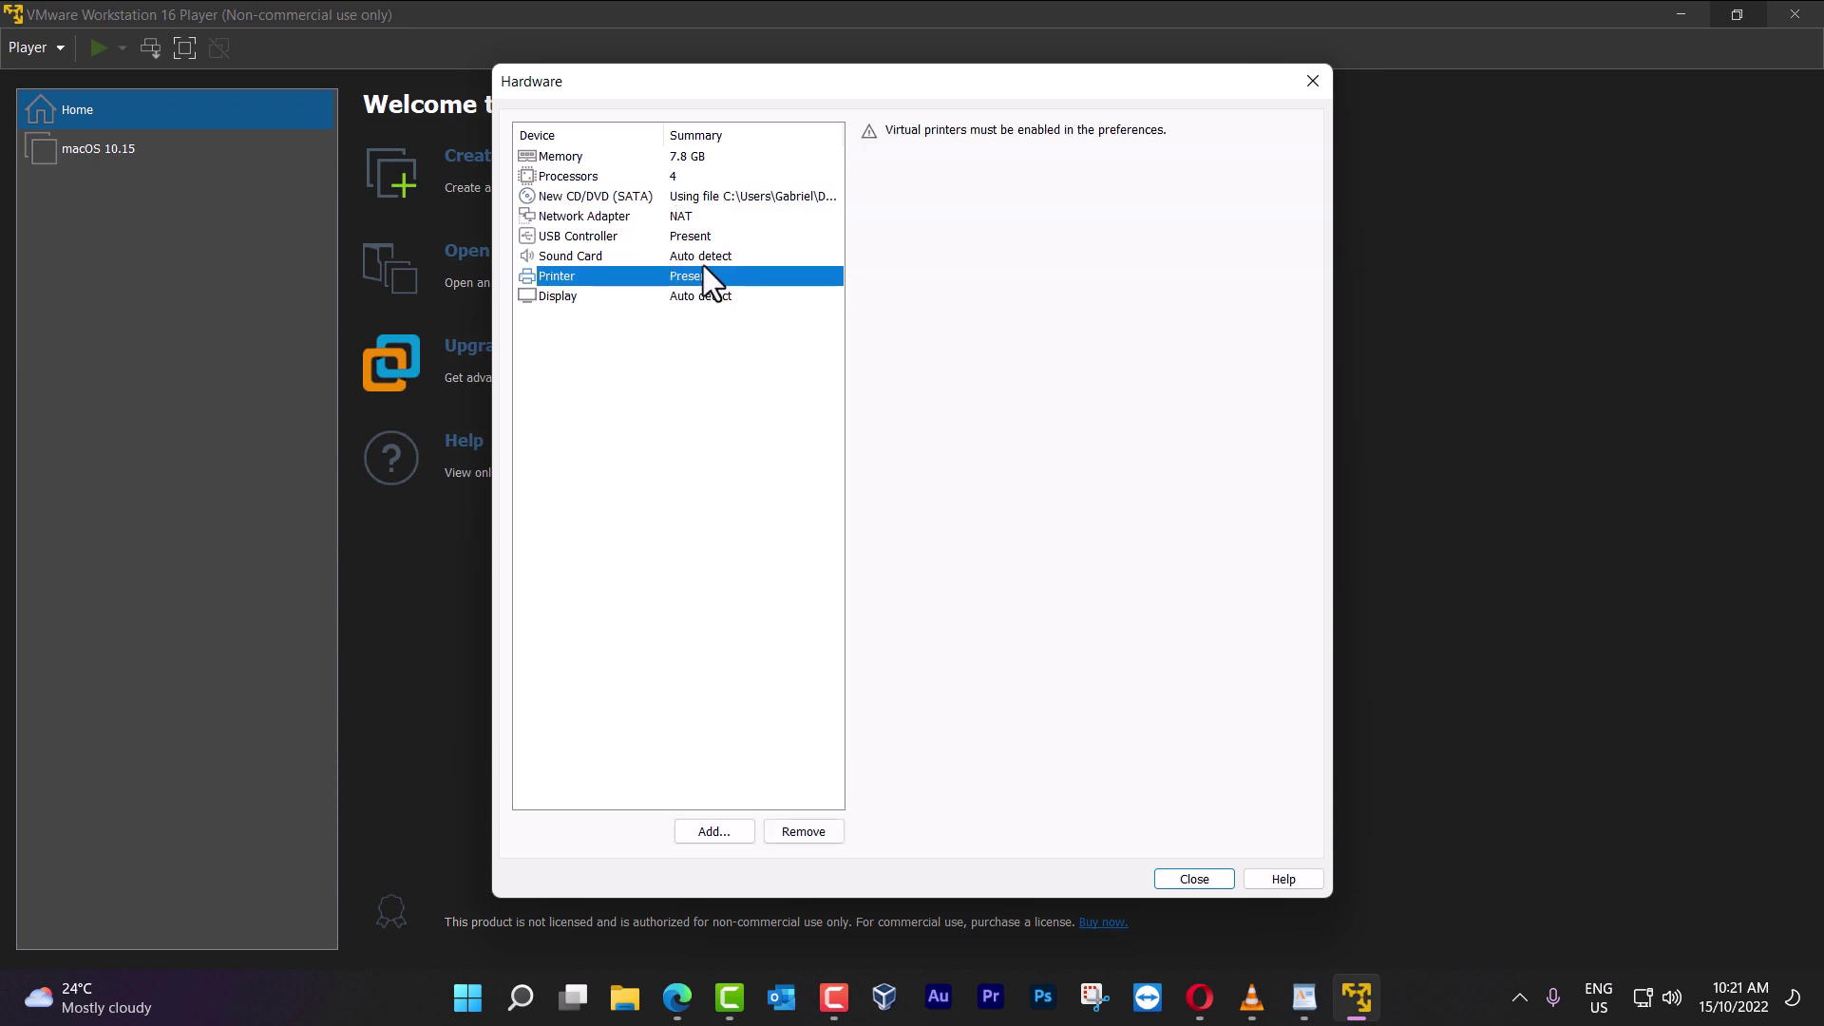
left_click(703, 259)
left_click(703, 237)
left_click(727, 217)
left_click(738, 196)
left_click(745, 178)
left_click(746, 158)
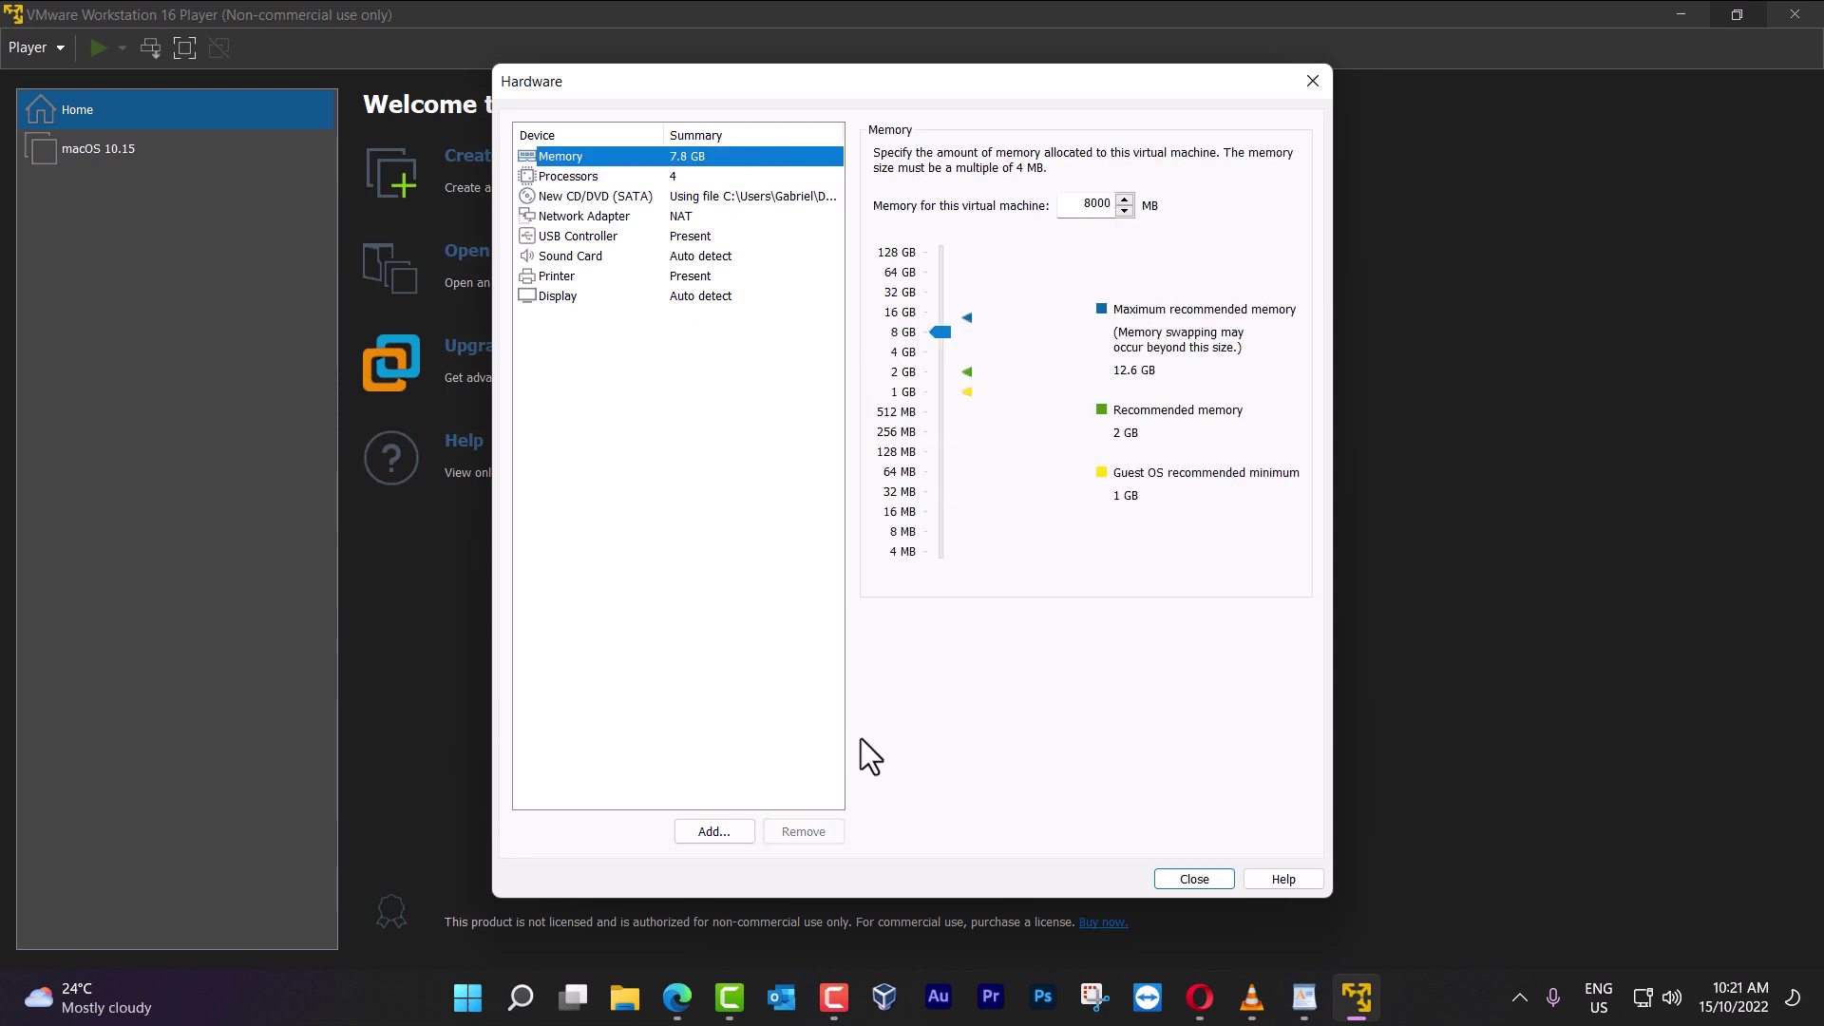
left_click(1203, 877)
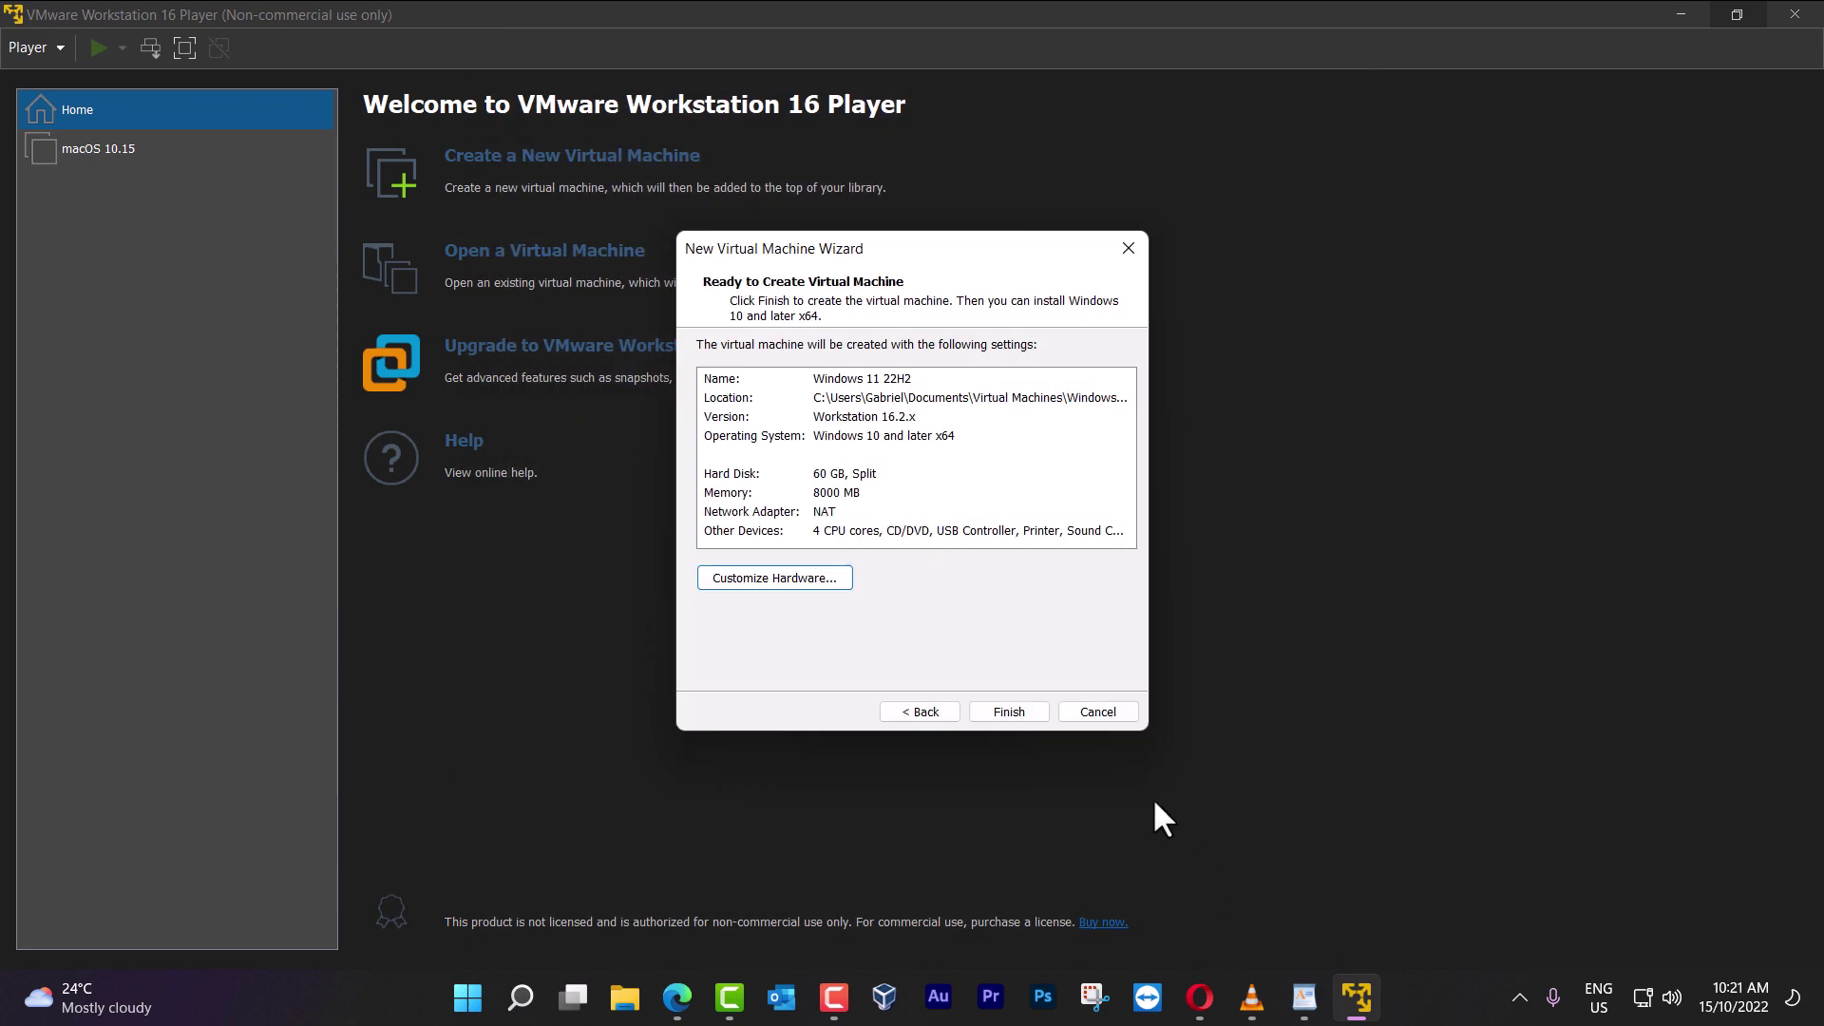
left_click(1005, 710)
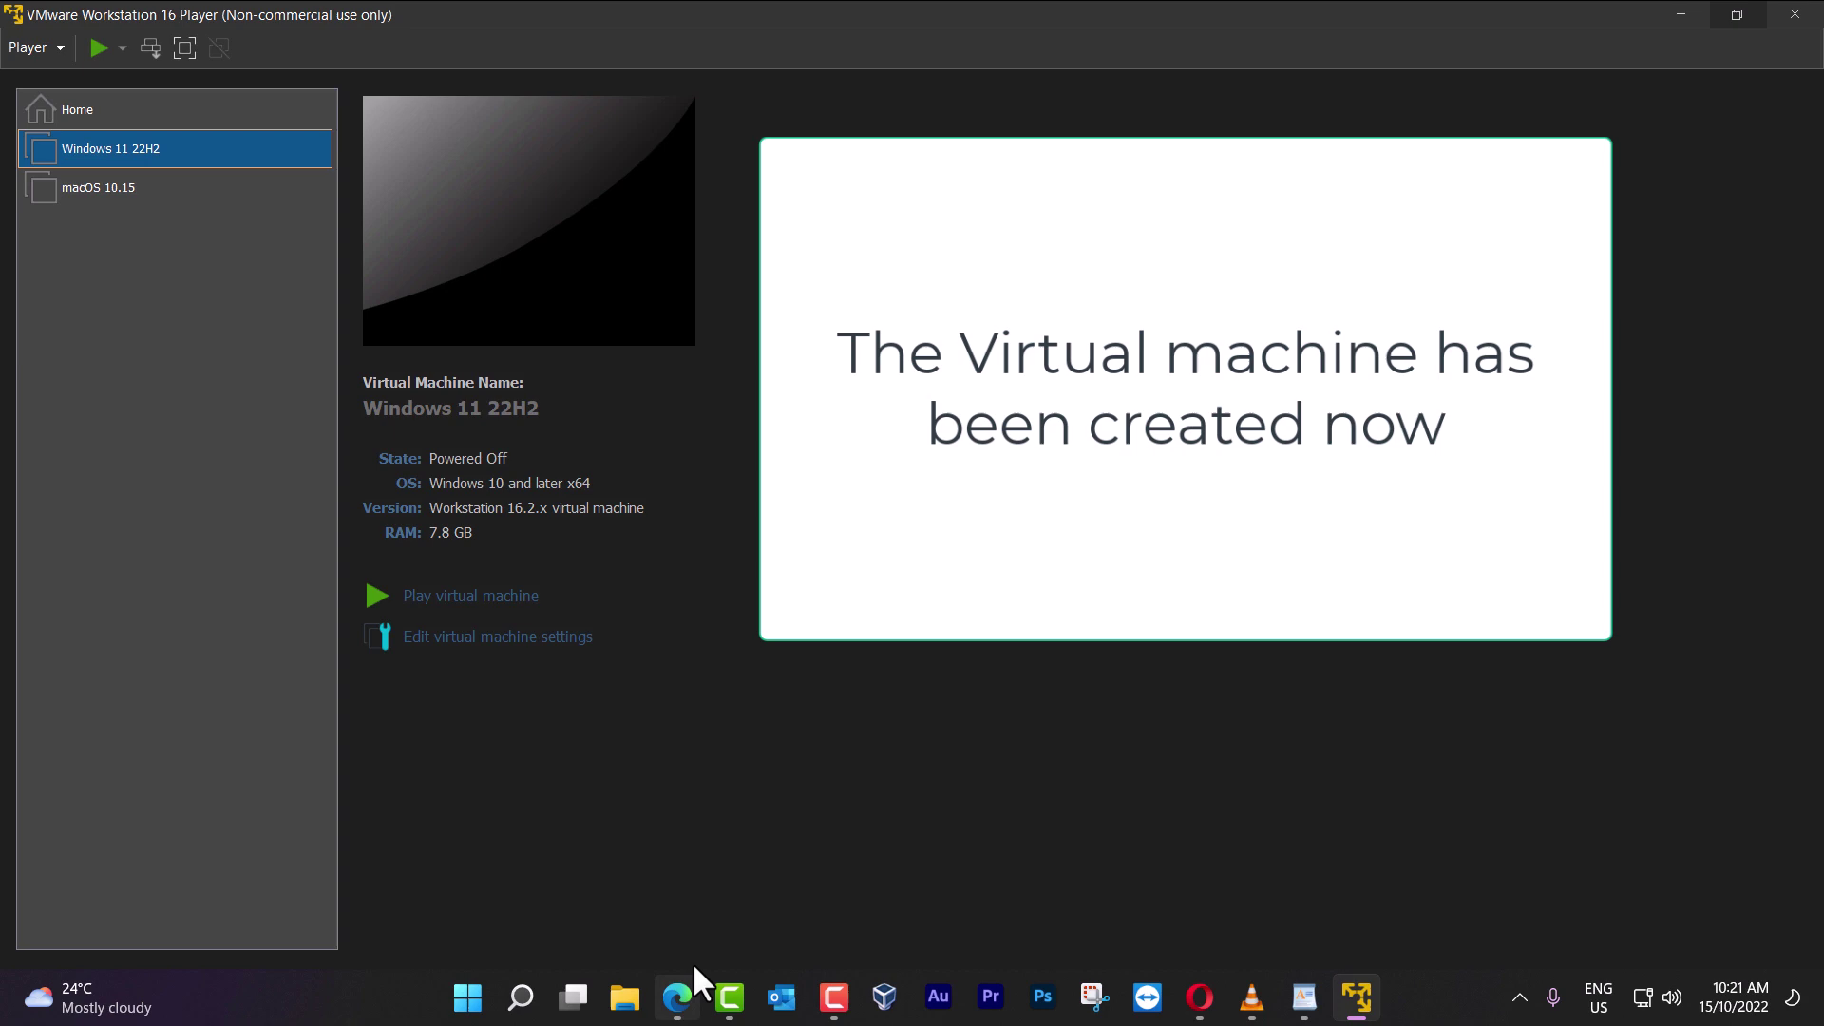
On the Download Windows 11 page, select Windows 11 (multi-edition ISO) and request its download
left_click(676, 998)
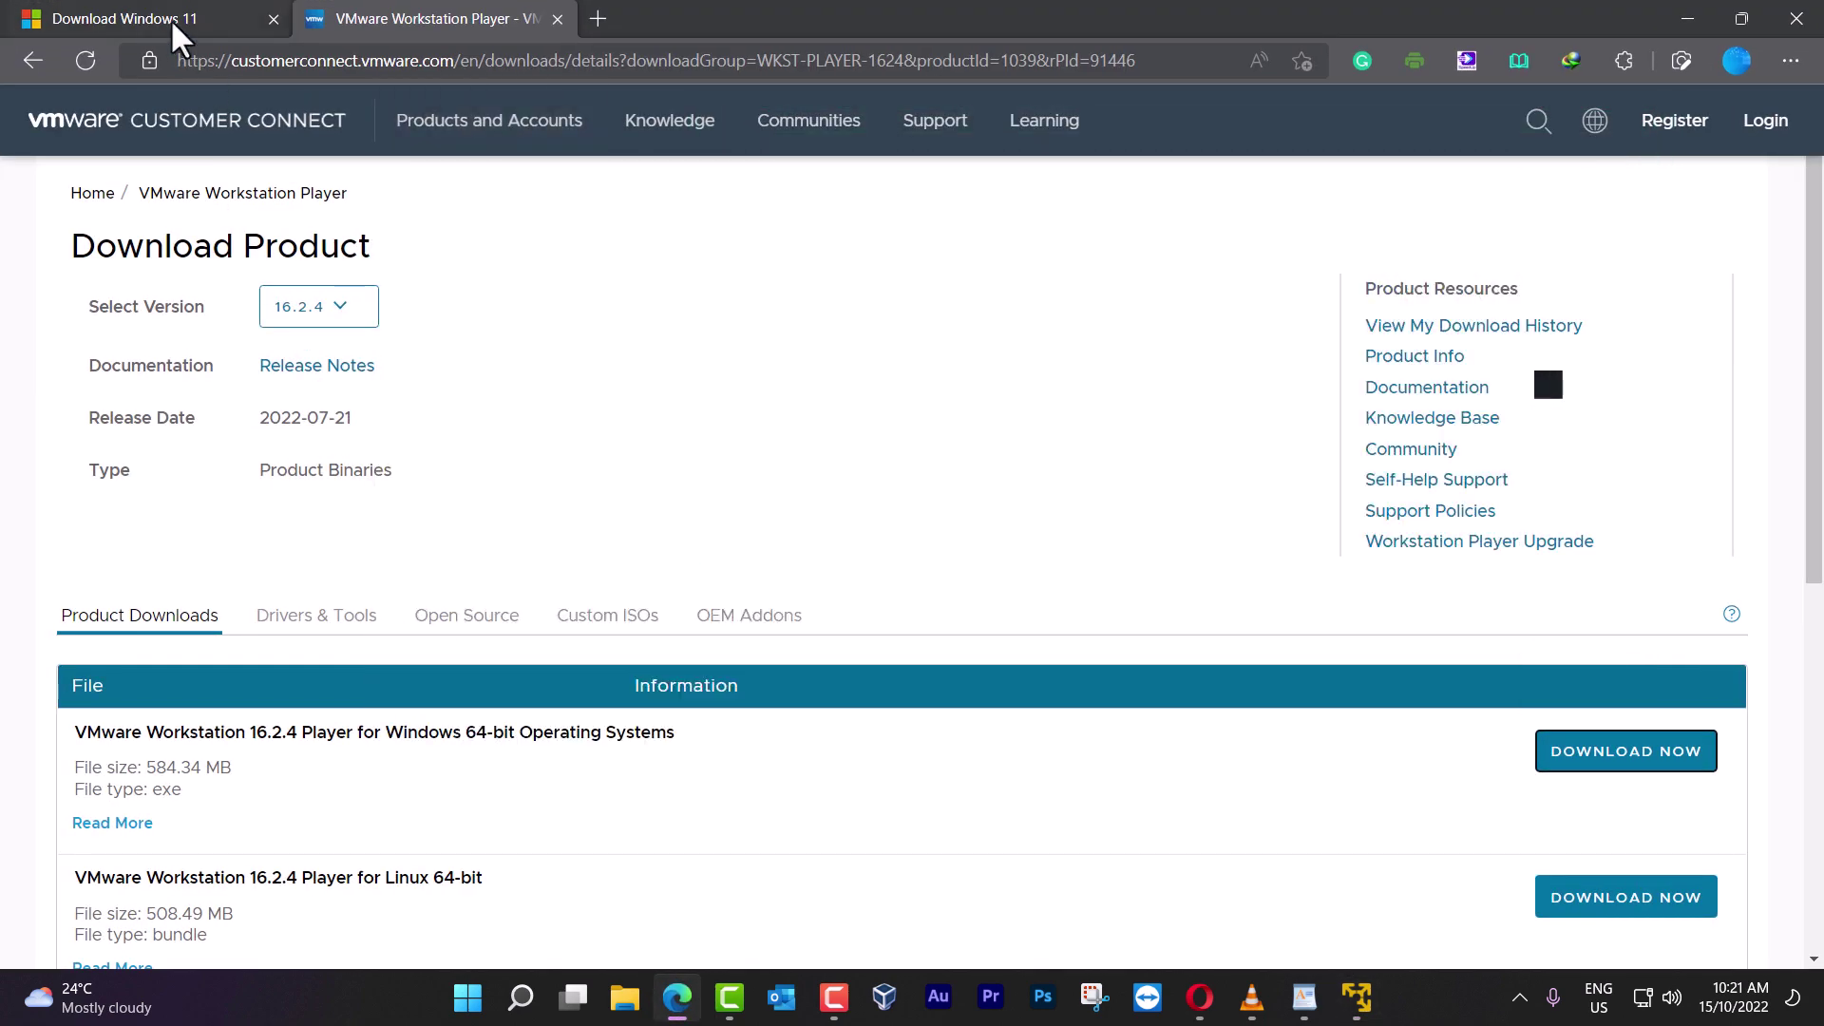
left_click(169, 19)
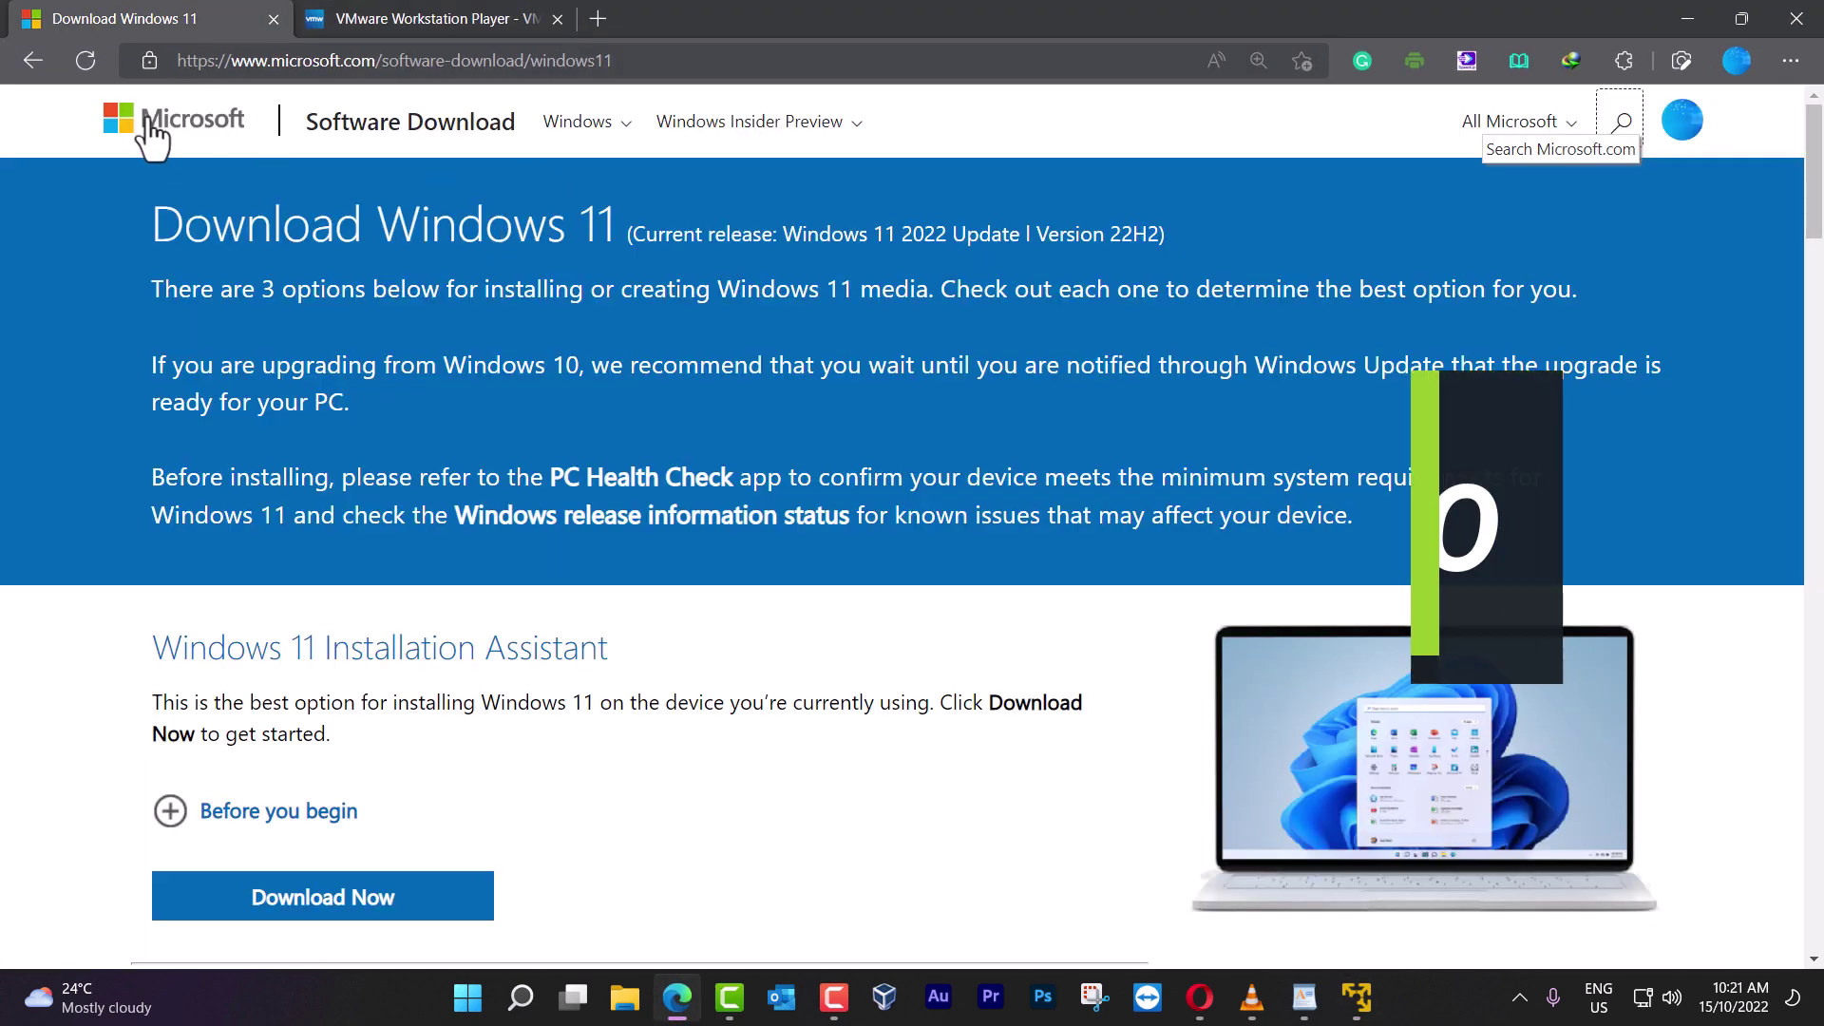
left_click(812, 57)
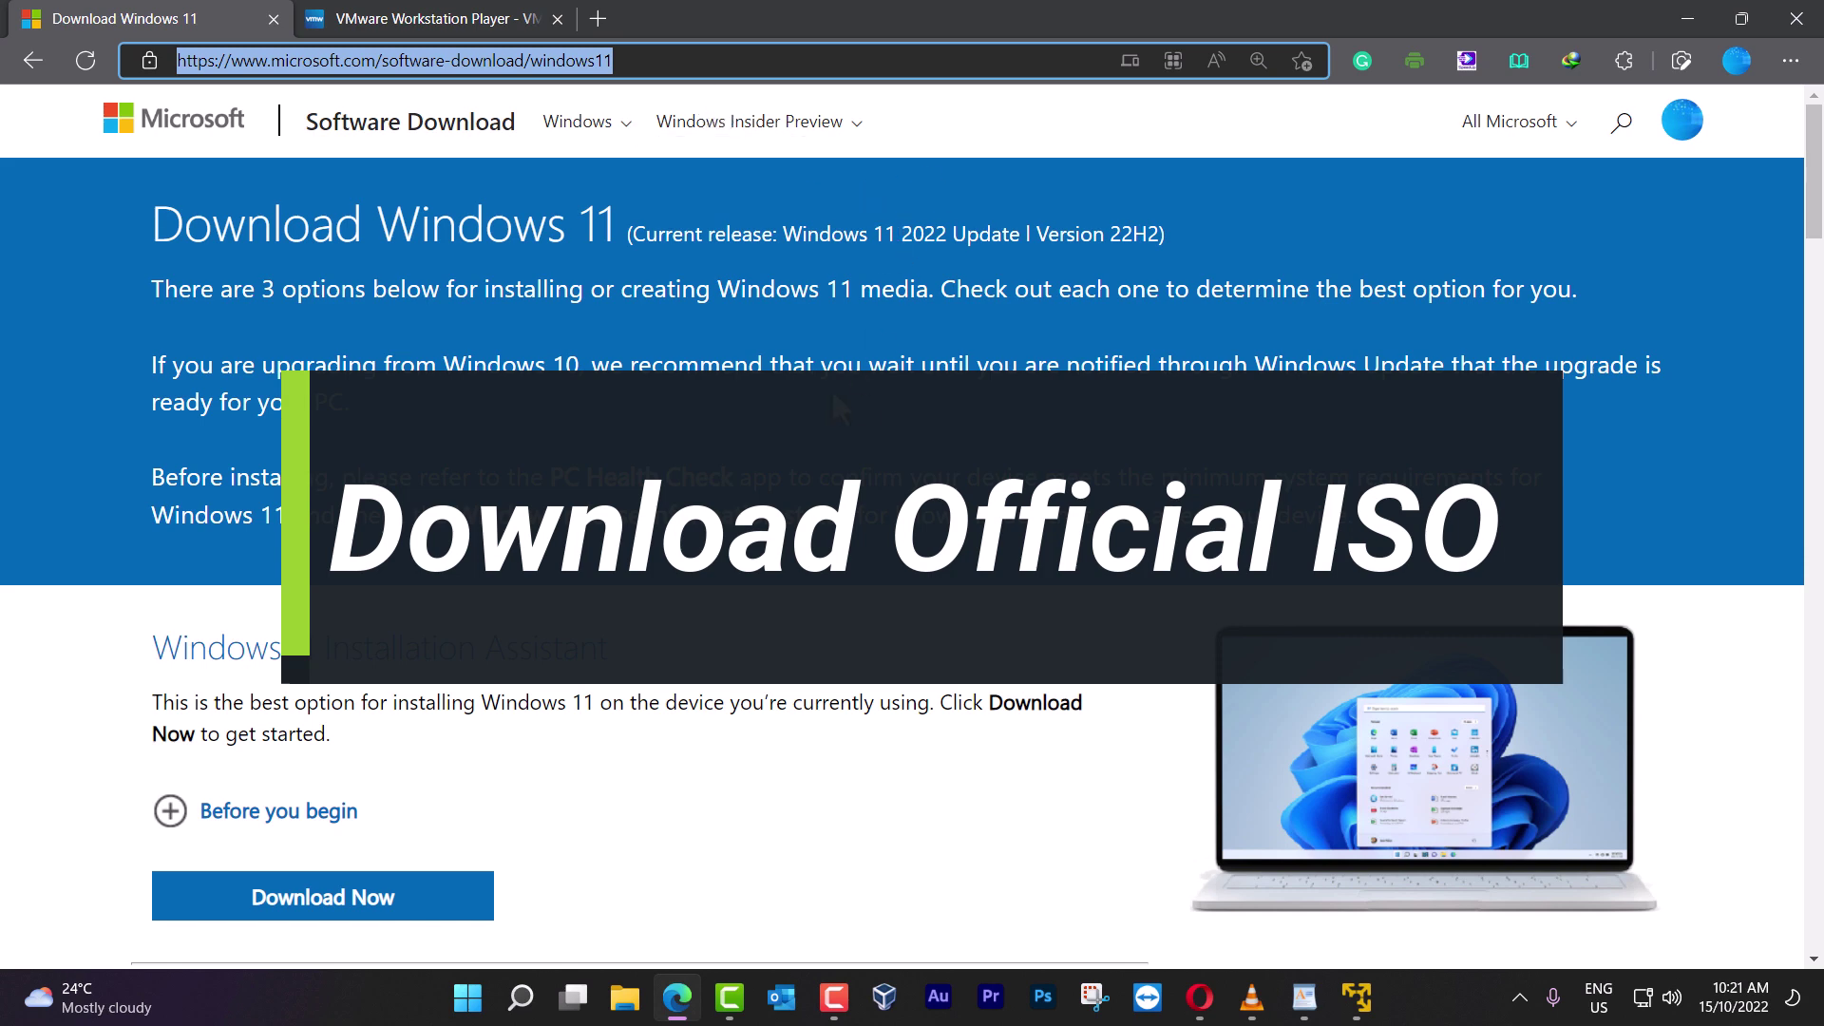
scroll(802, 406, "down", 10)
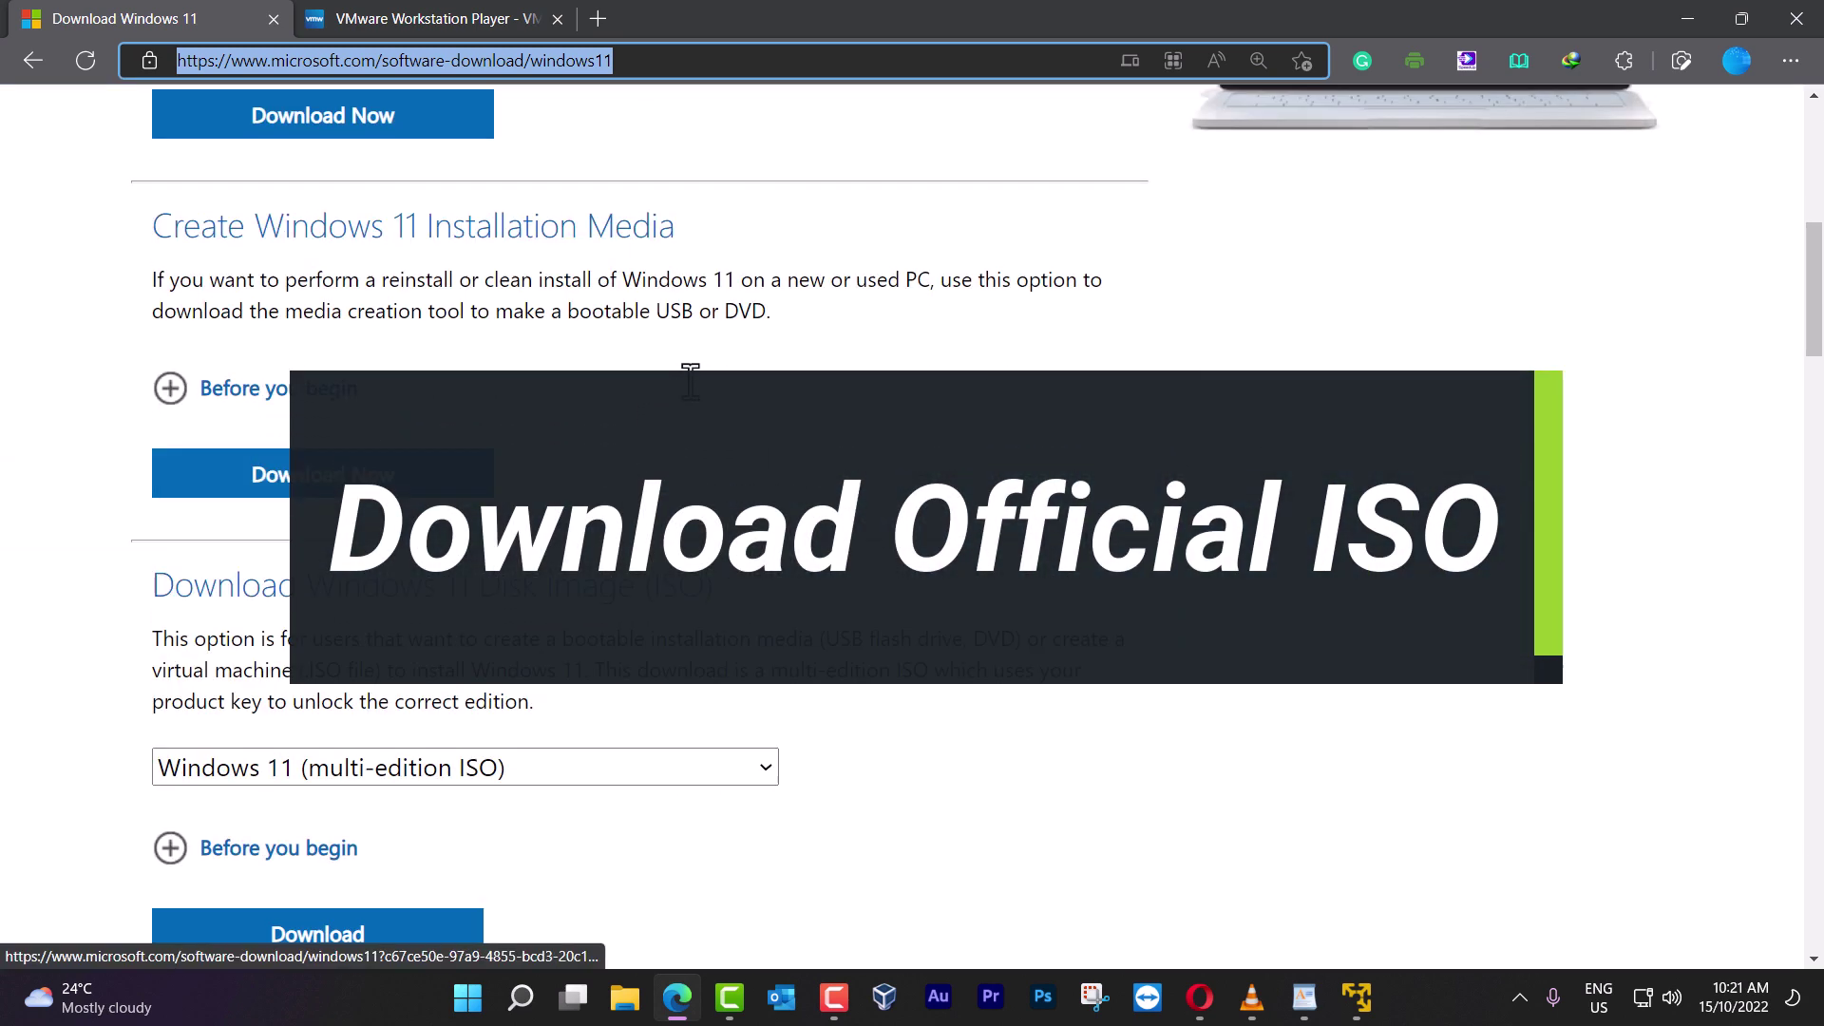
scroll(481, 460, "down", 3)
left_click(347, 354)
left_click(347, 430)
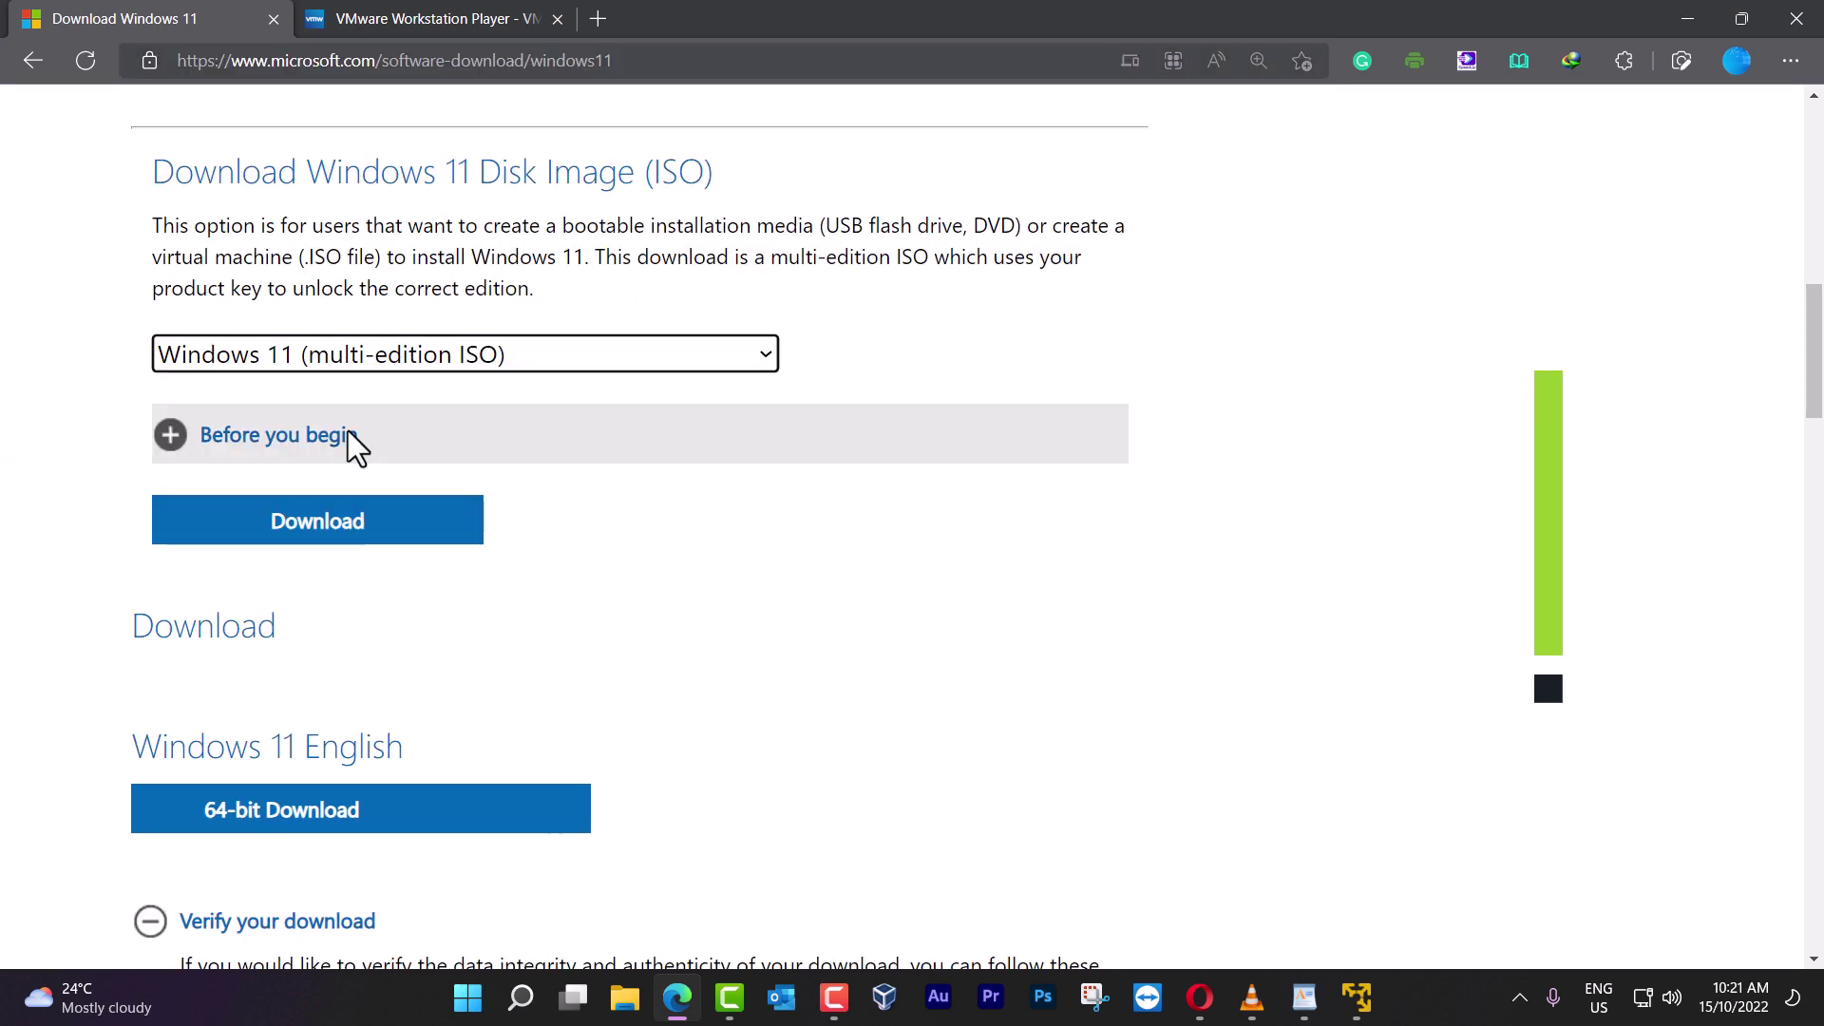
left_click_drag(175, 173, 678, 171)
left_click(643, 177)
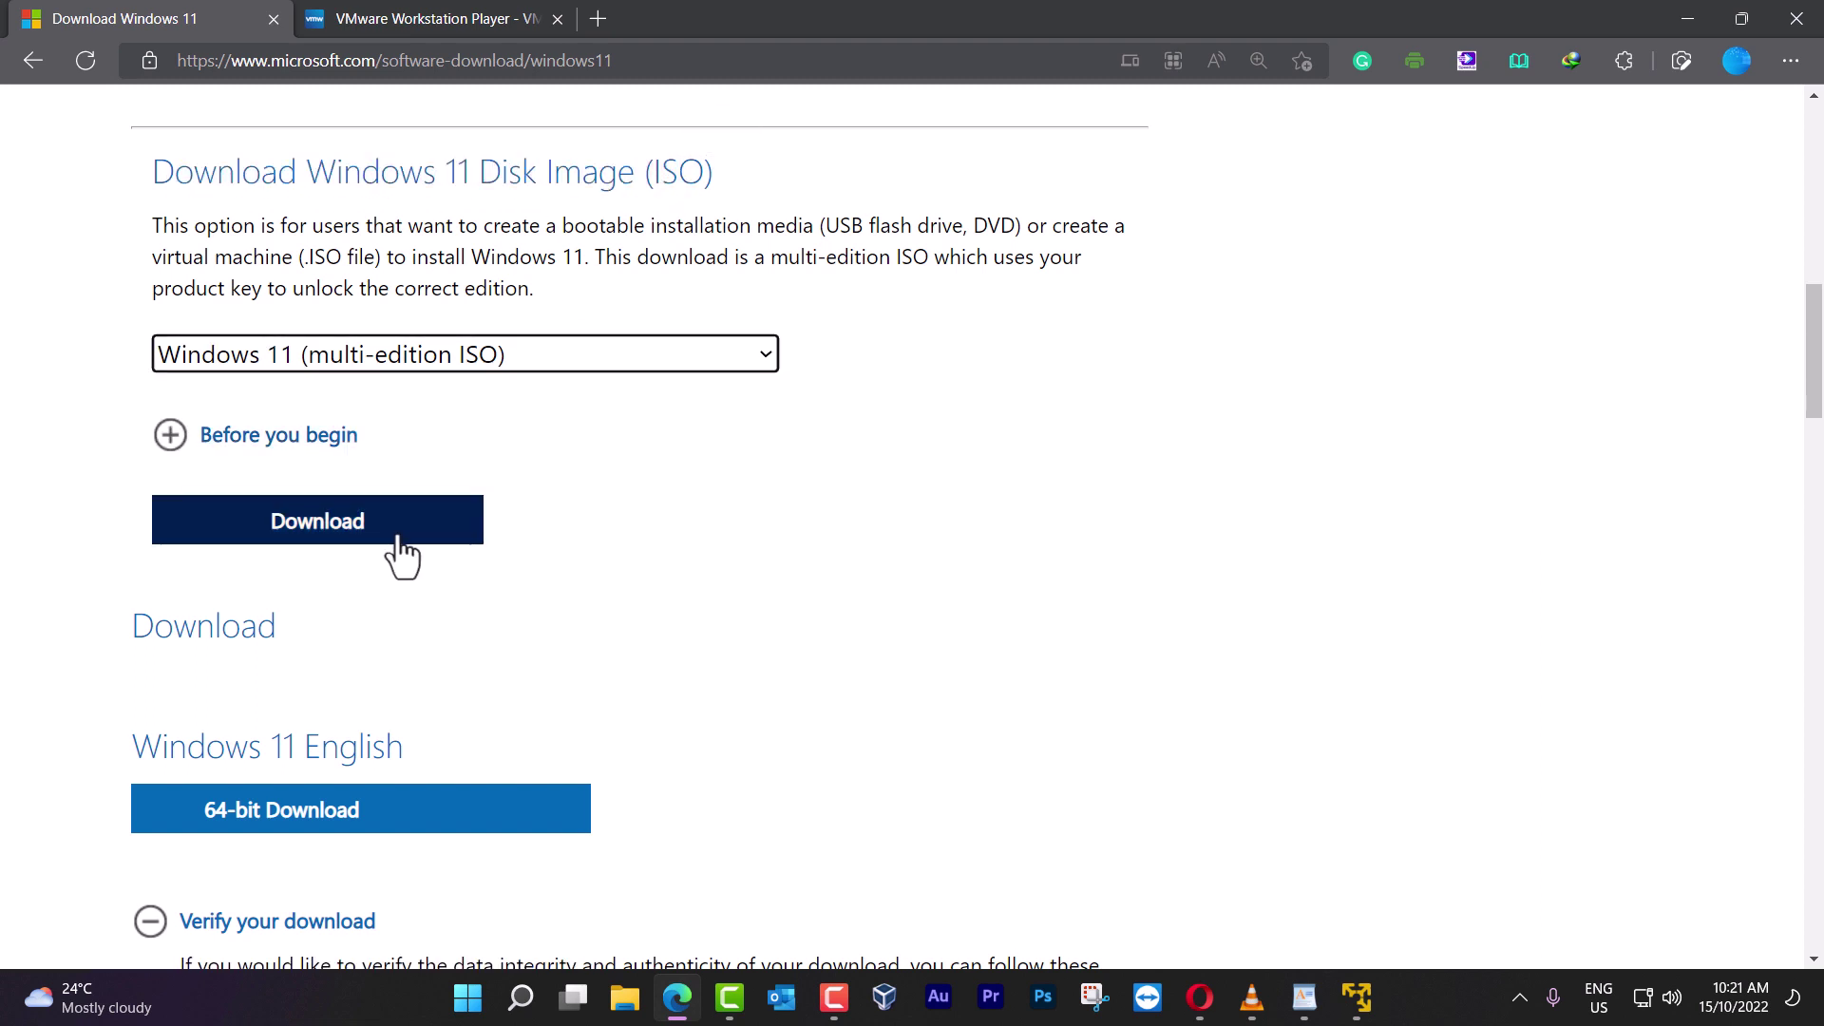
left_click(403, 534)
Choose English (United States), confirm, and start the 64-bit download
left_click(401, 524)
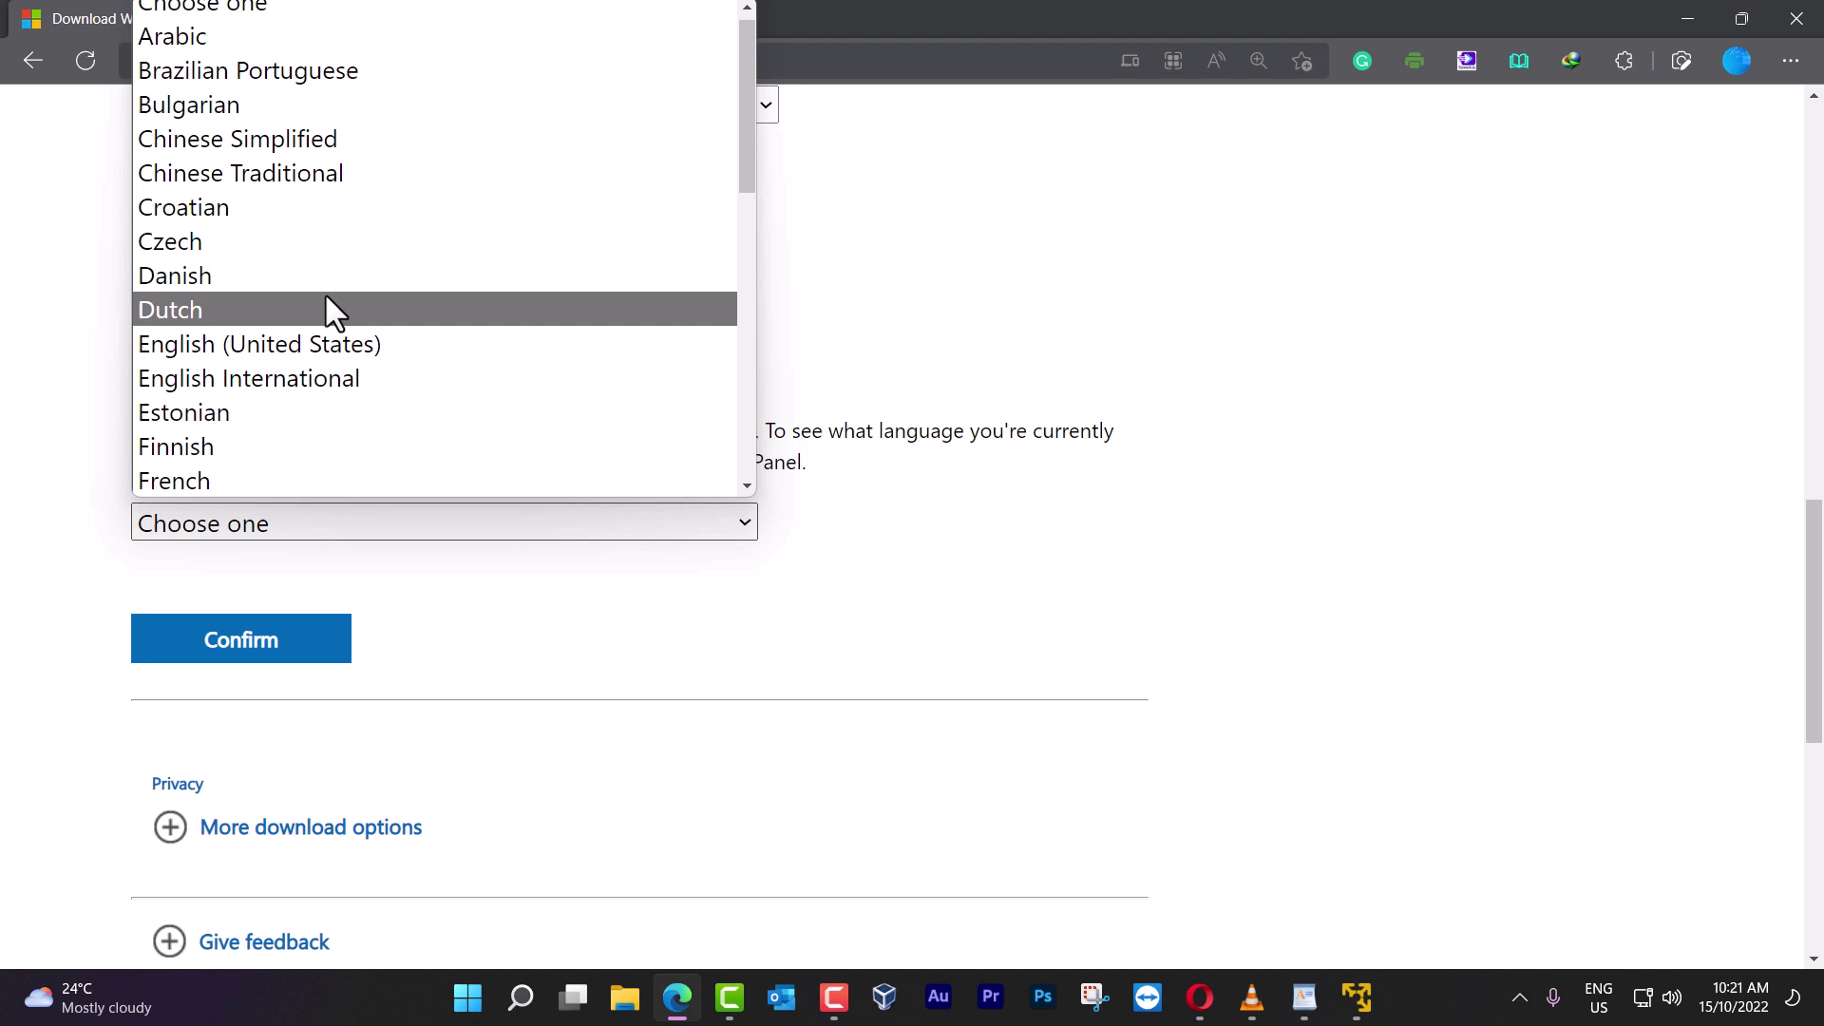
left_click(319, 354)
left_click(306, 650)
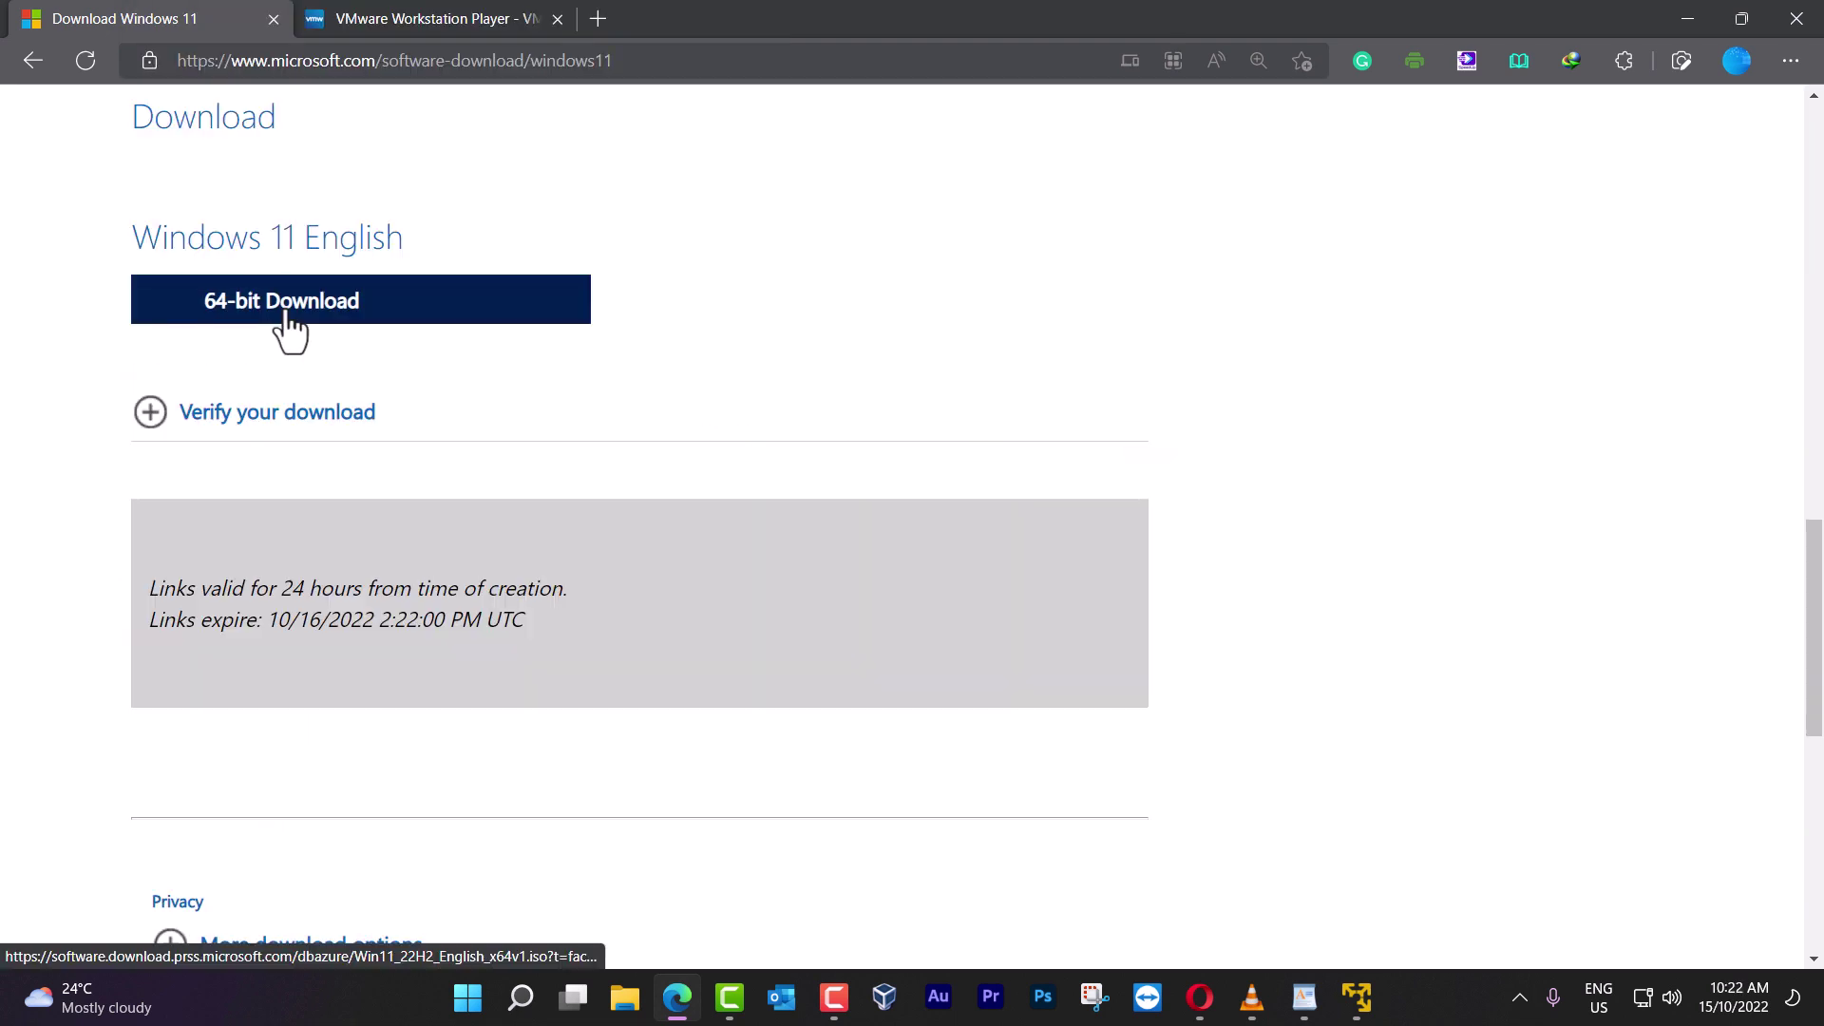
left_click(287, 316)
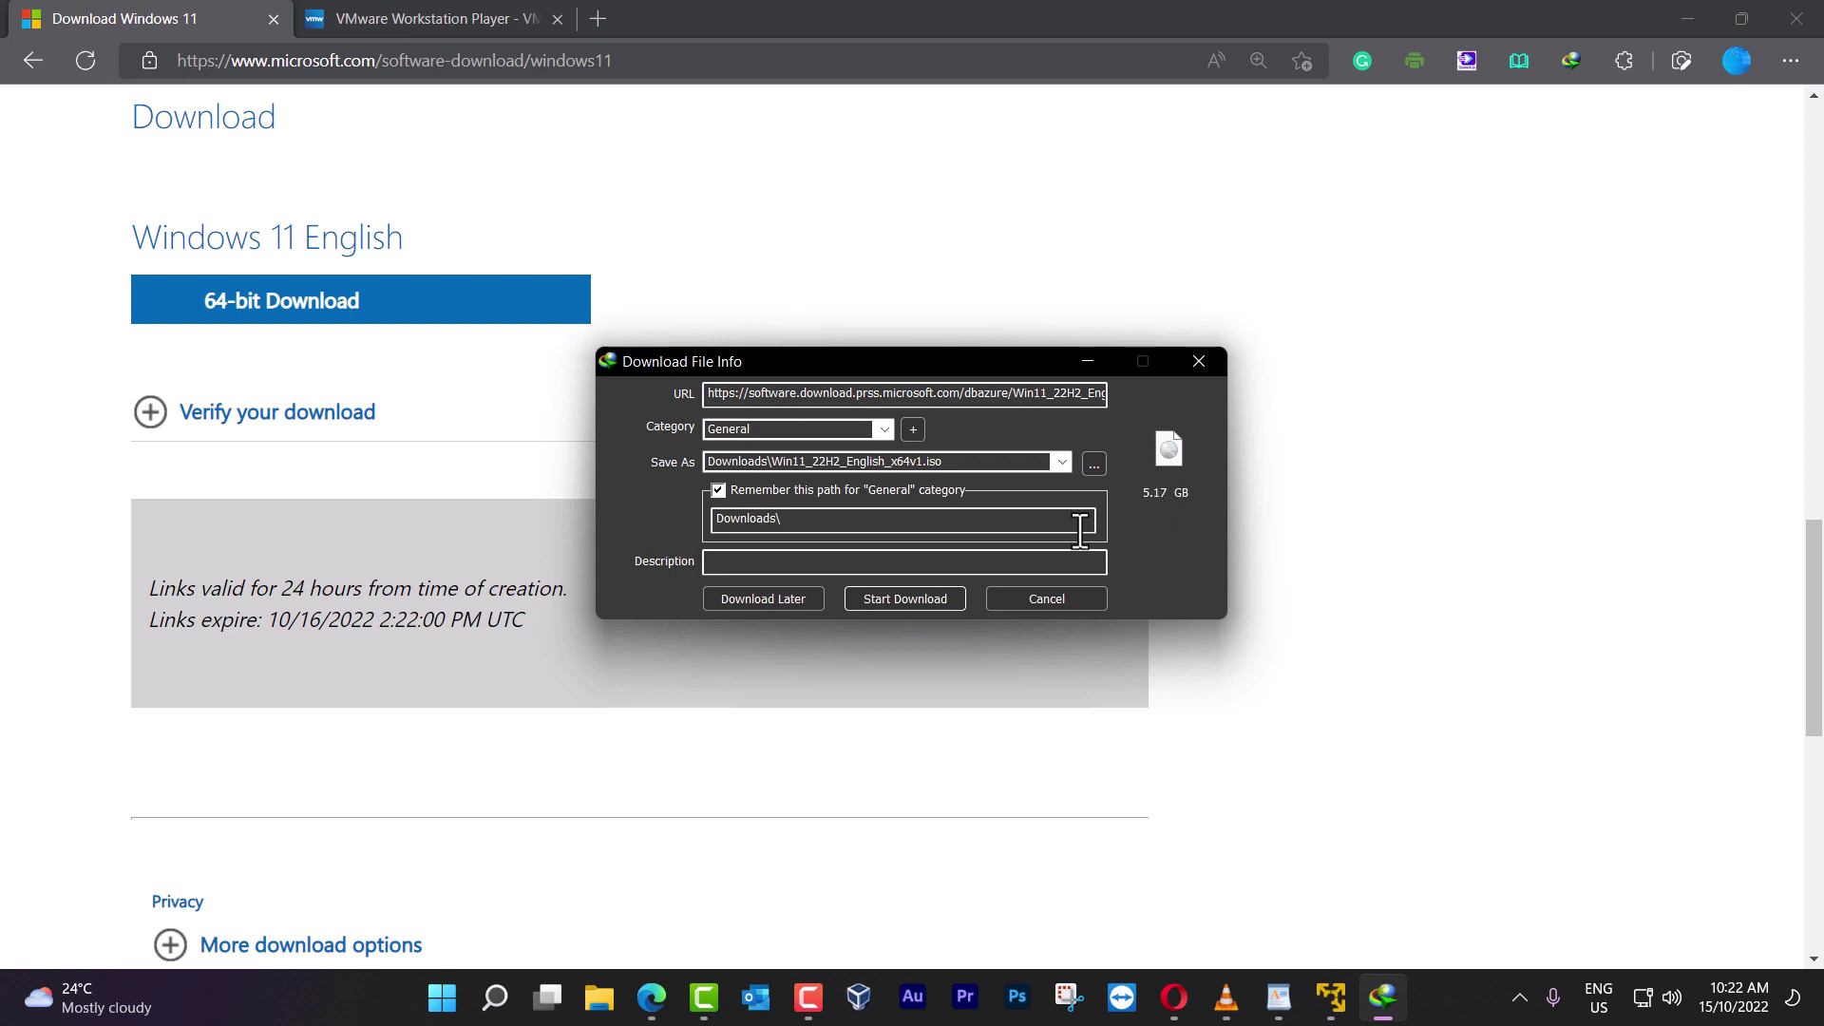
Power on the Windows 11 22H2 VM, boot the installer DVD, and start installing with default language settings
left_click(1047, 599)
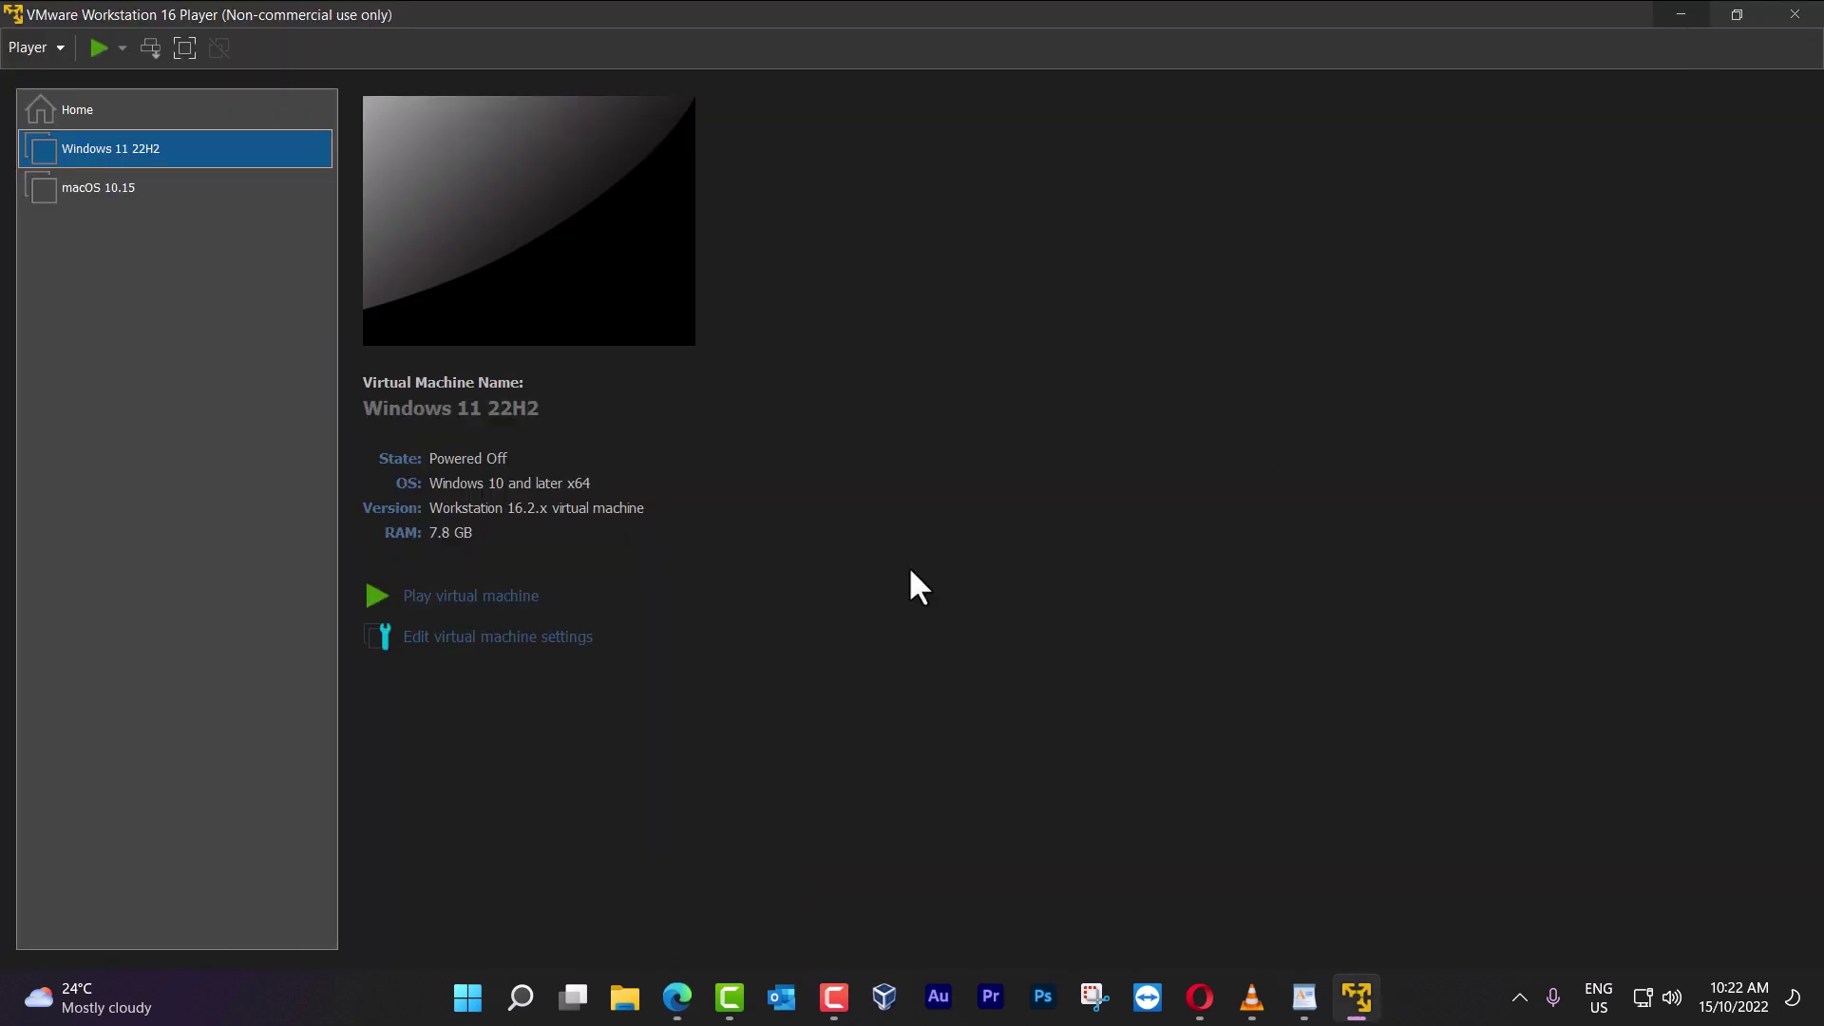
right_click(171, 159)
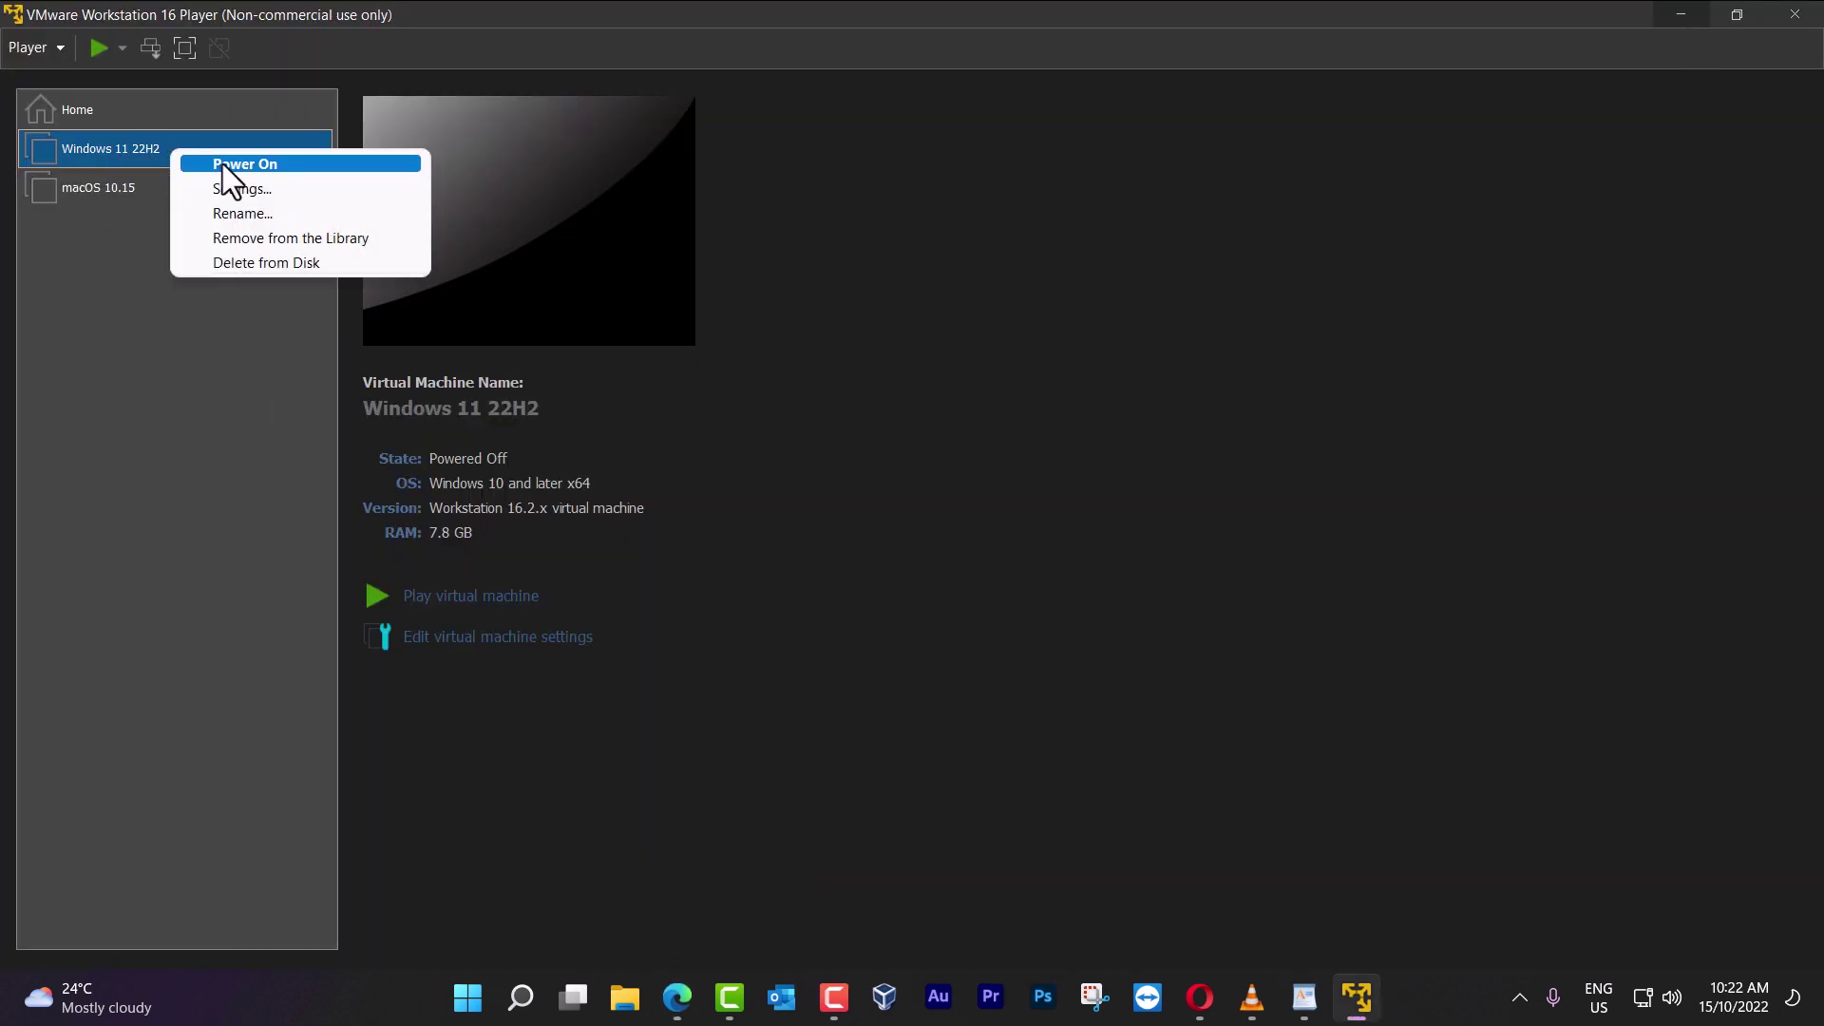
left_click(224, 164)
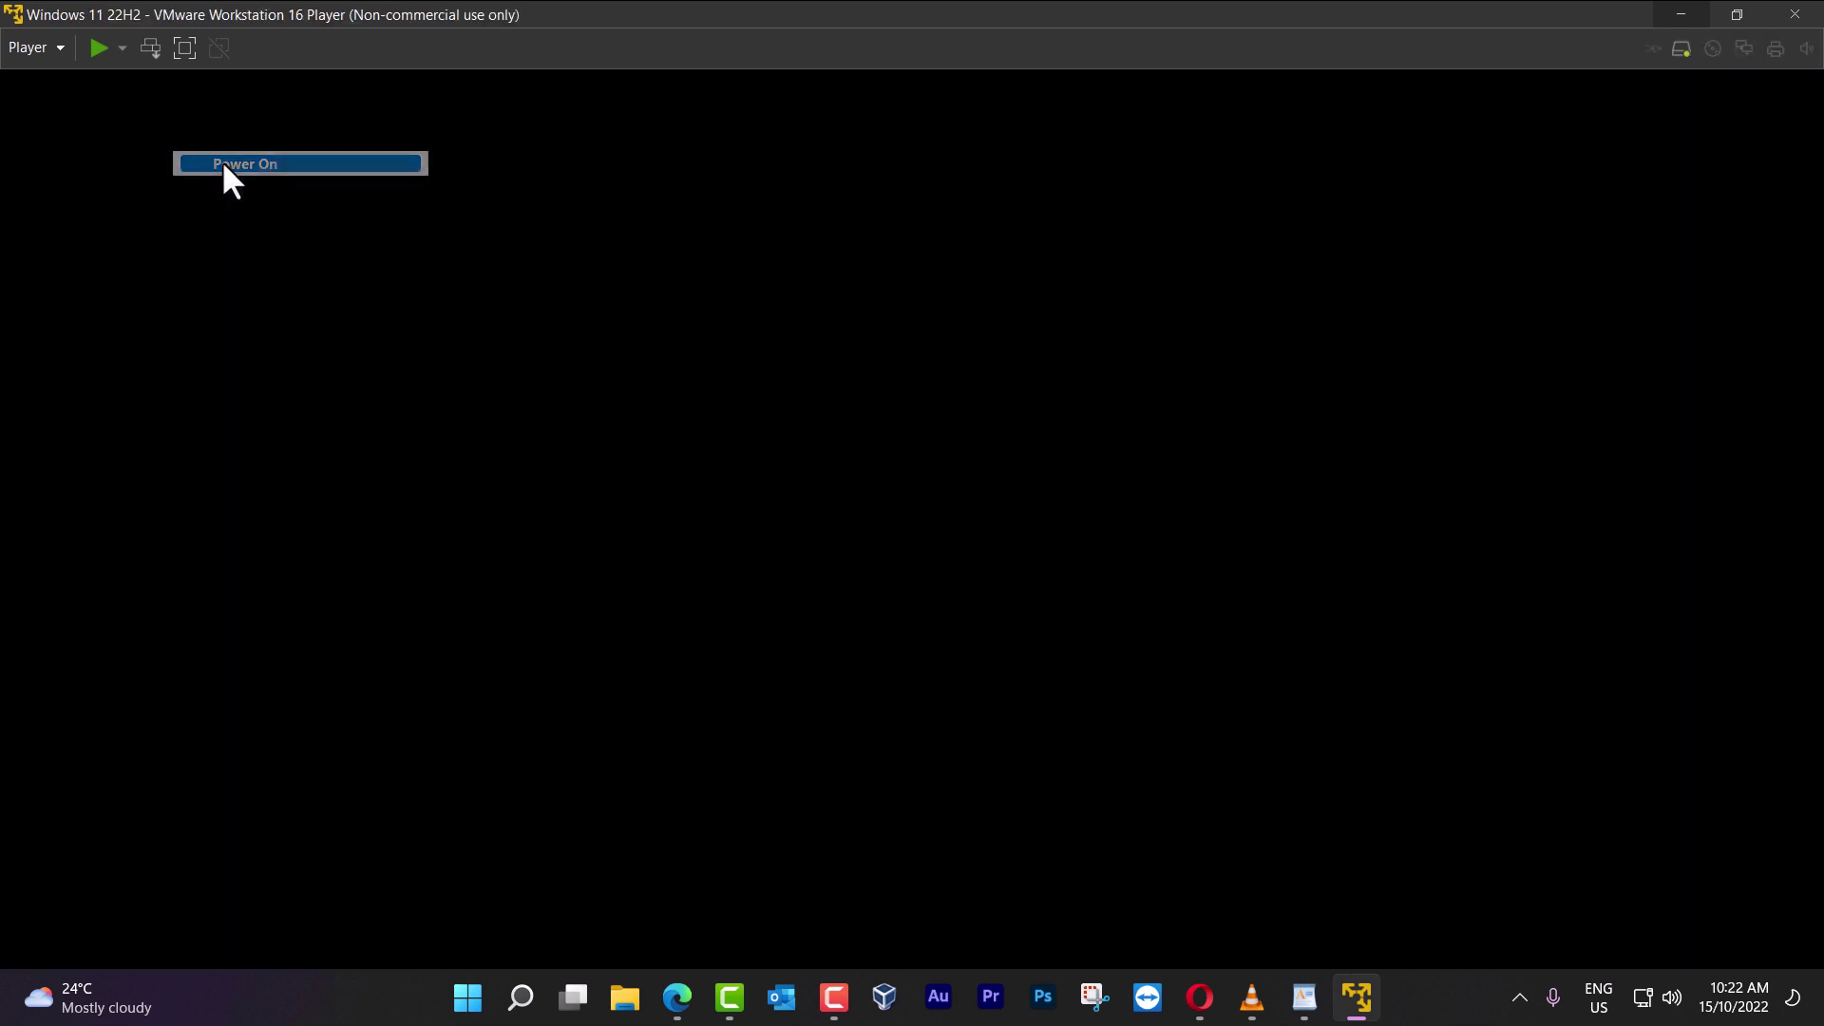
left_click(962, 268)
key("Return")
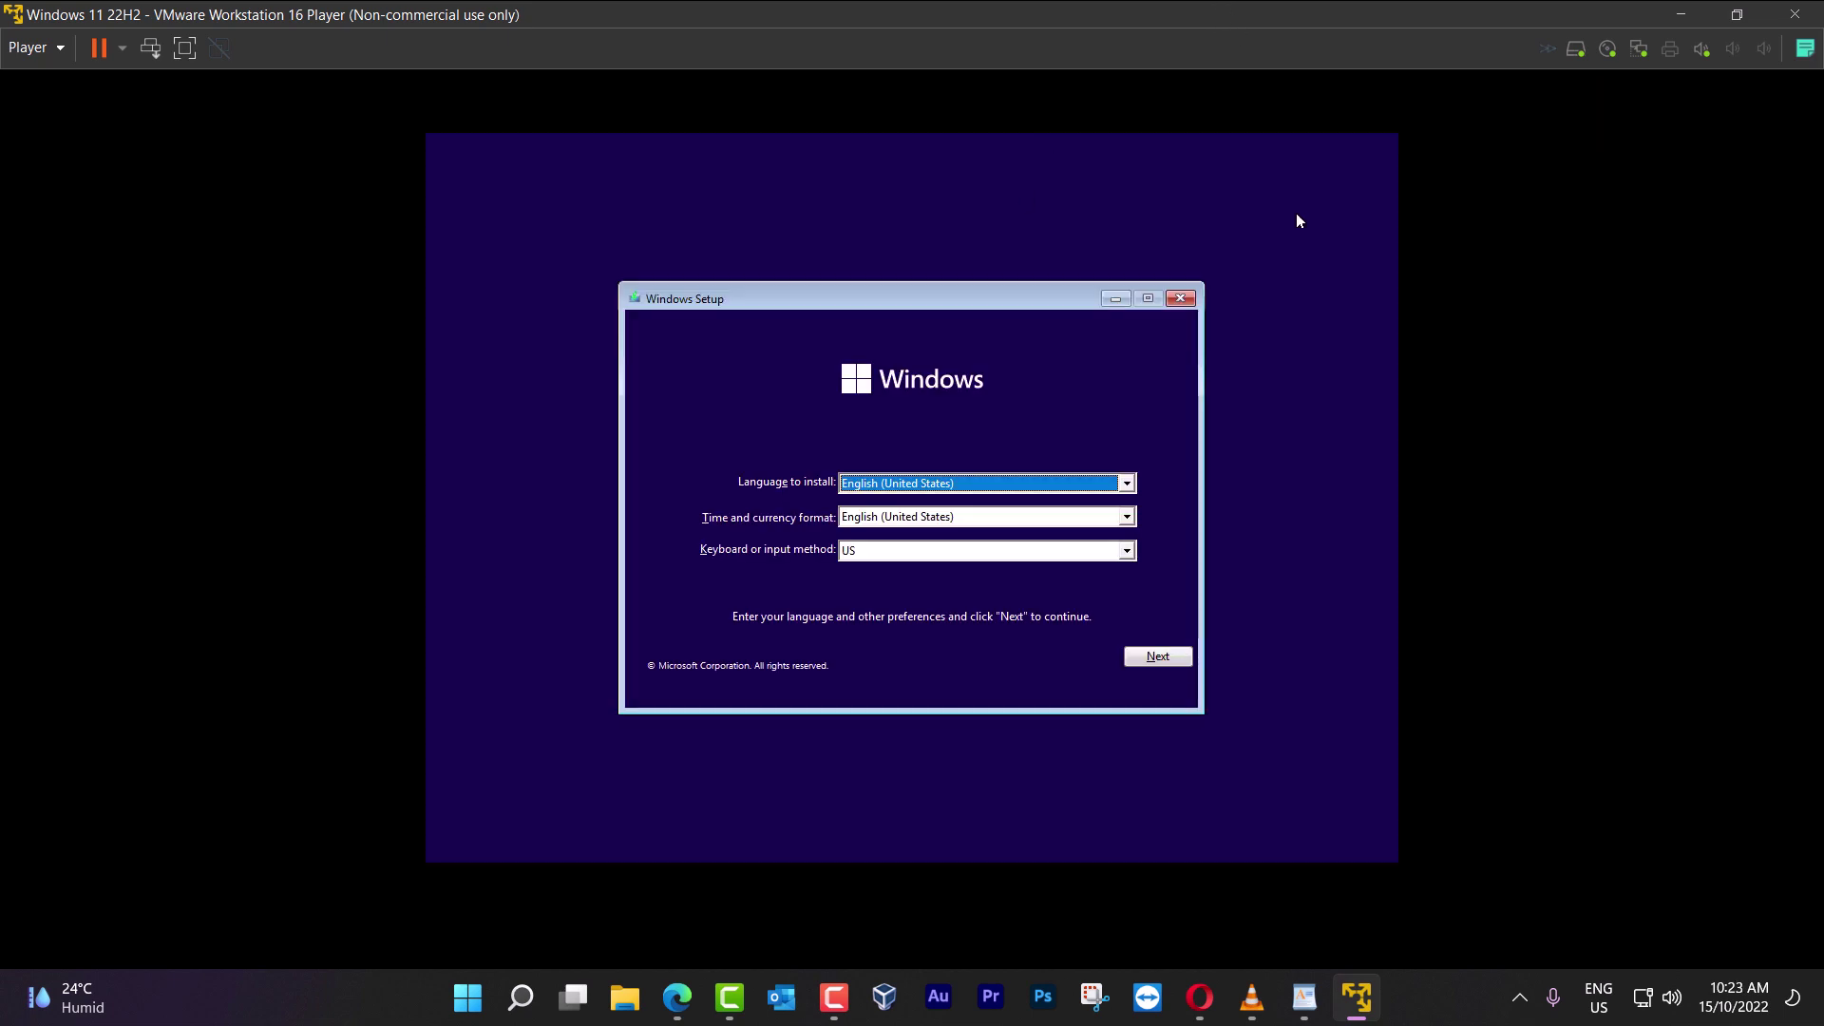
left_click(1159, 657)
left_click(935, 516)
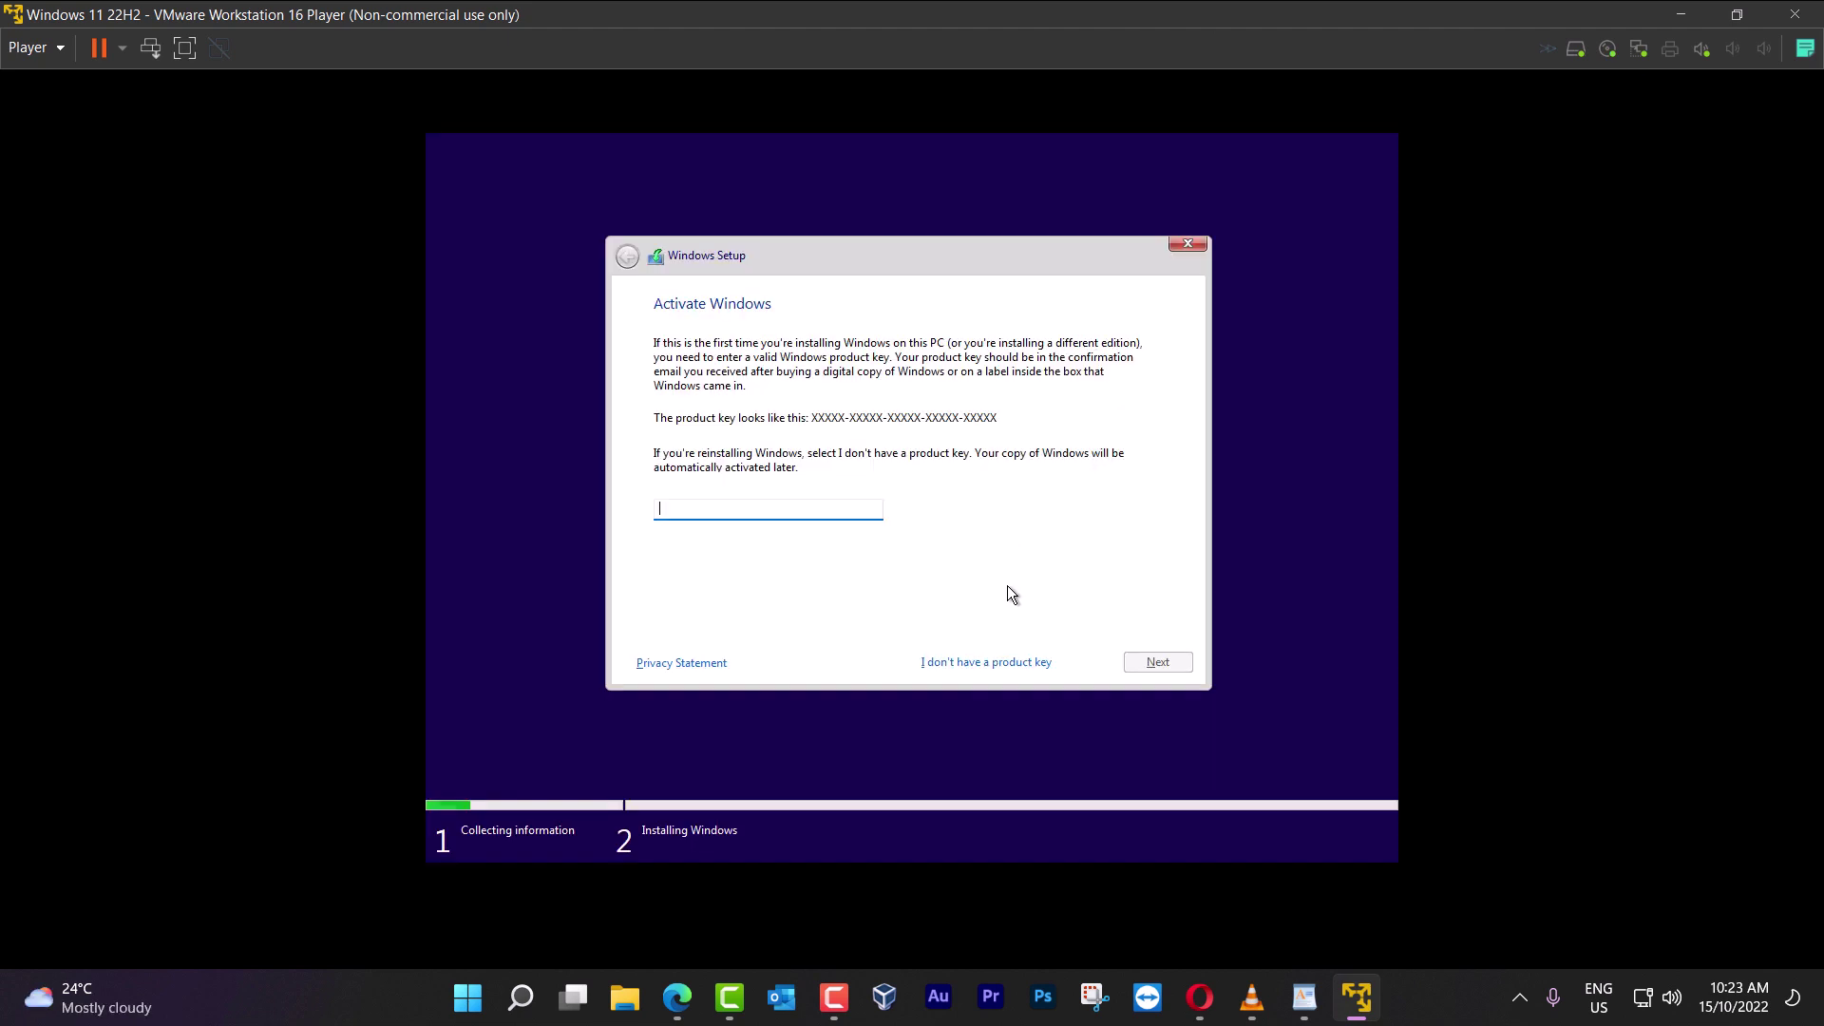
Pick Windows 11 Pro without a product key, then quit setup after the can't-run-Windows-11 block
left_click(1005, 661)
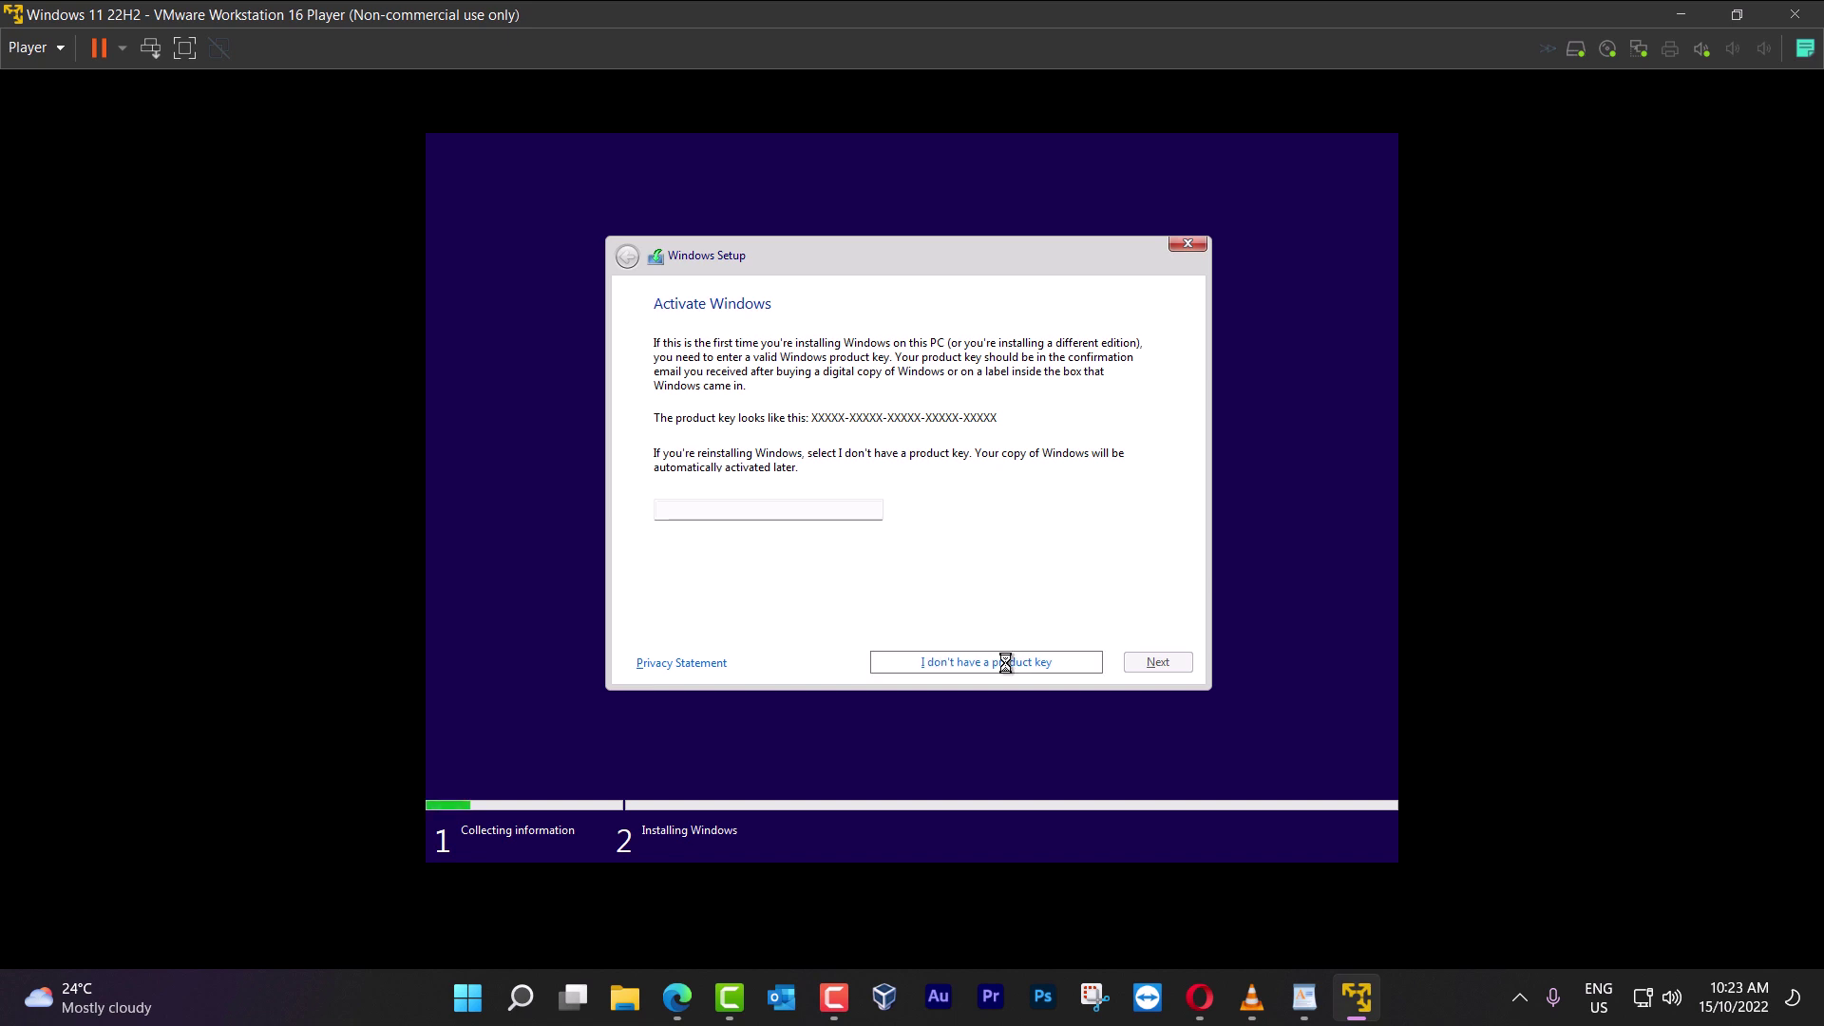
left_click(730, 460)
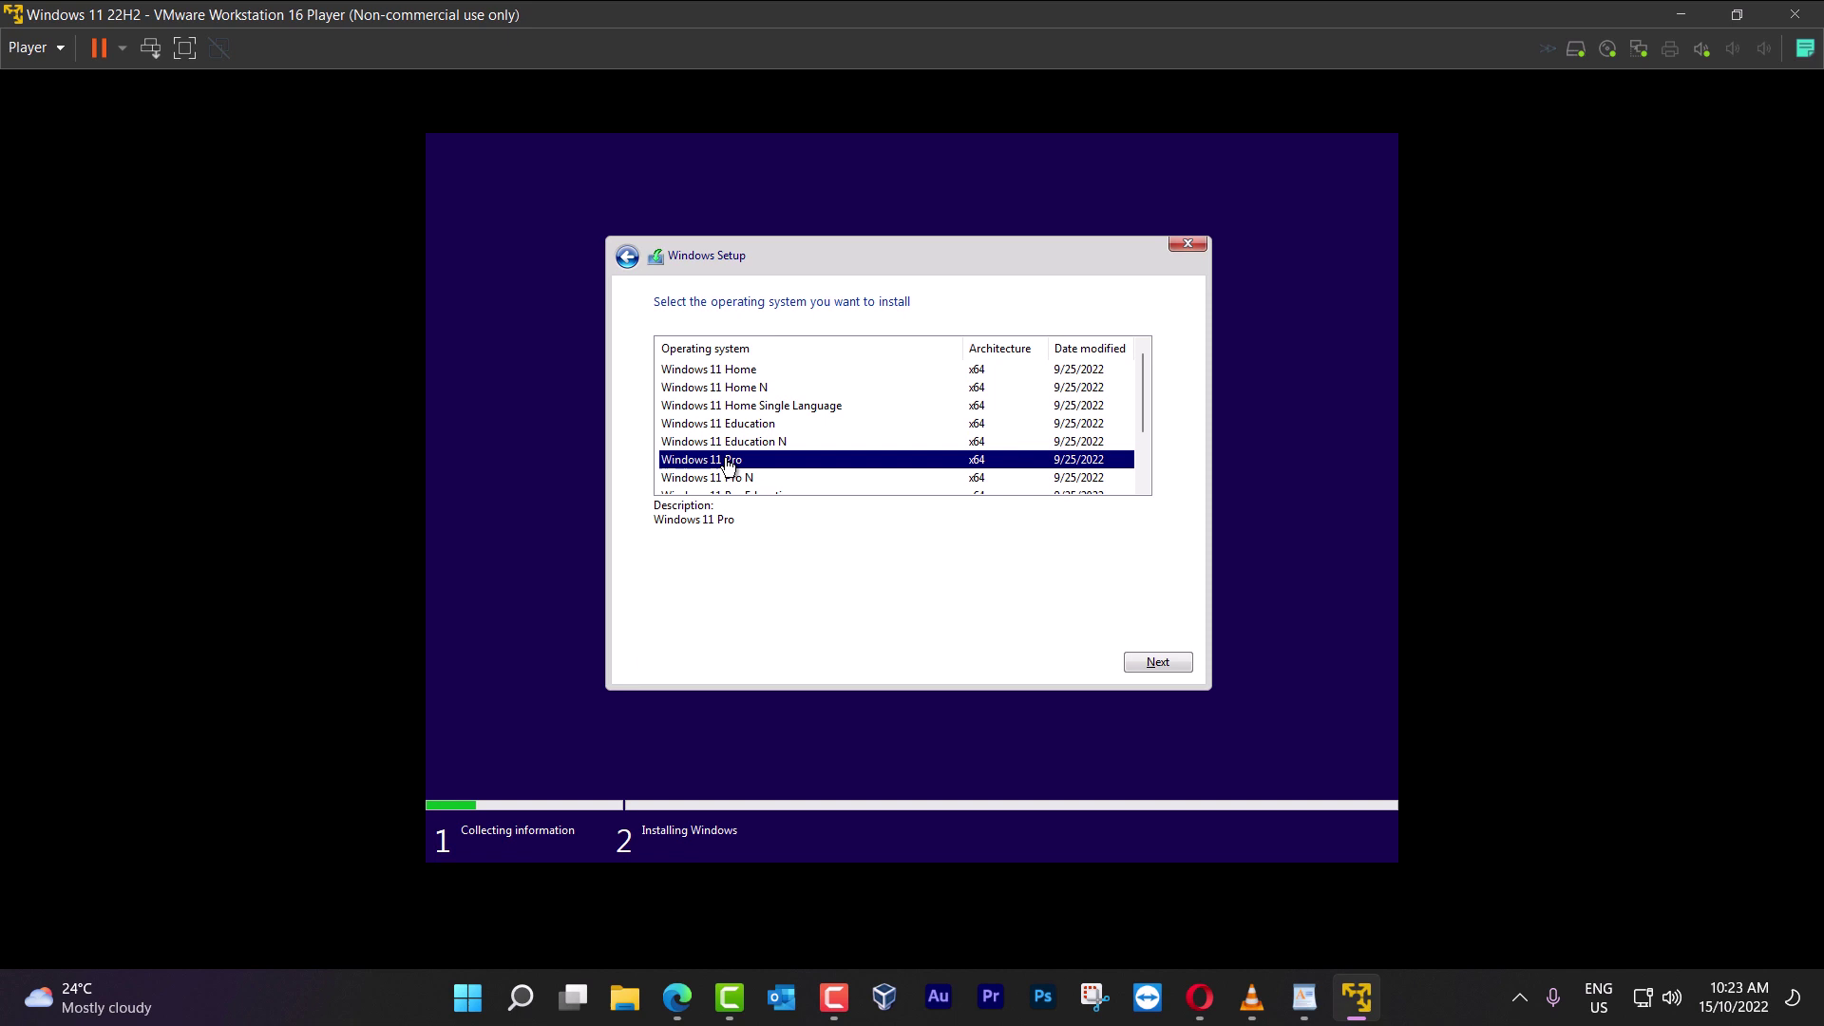
left_click(1155, 662)
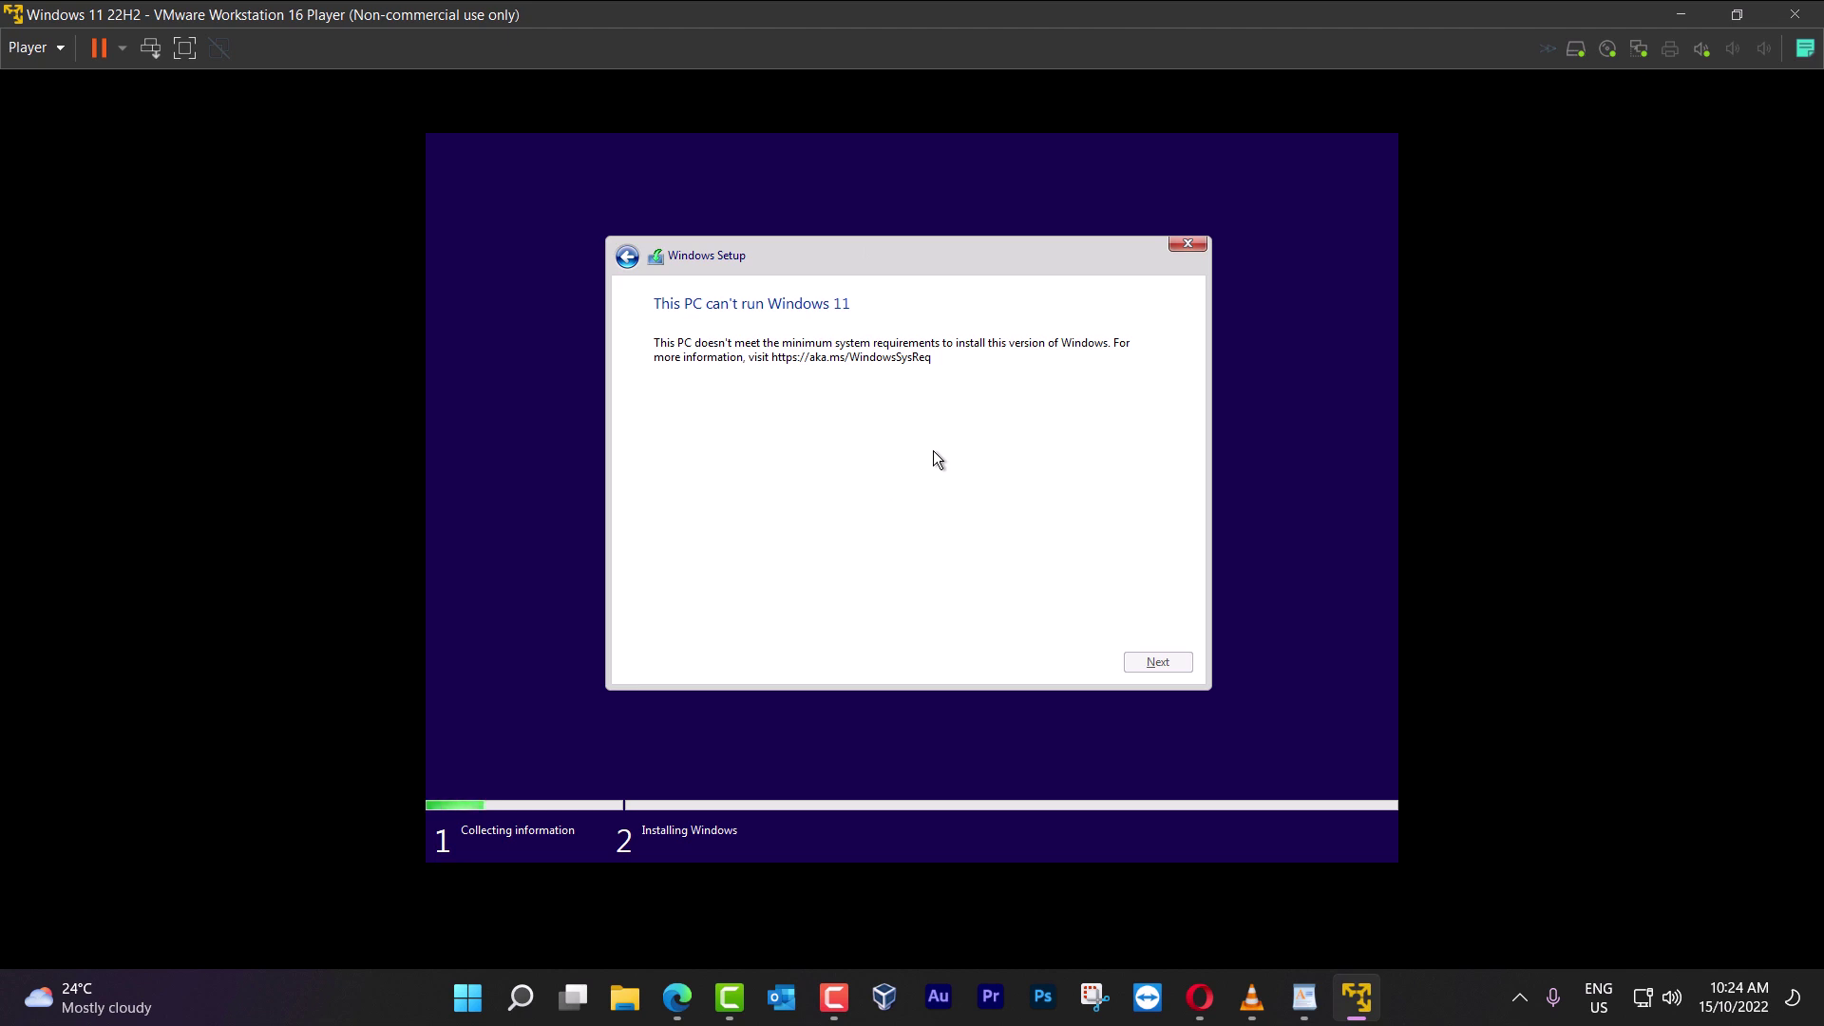
left_click(1184, 243)
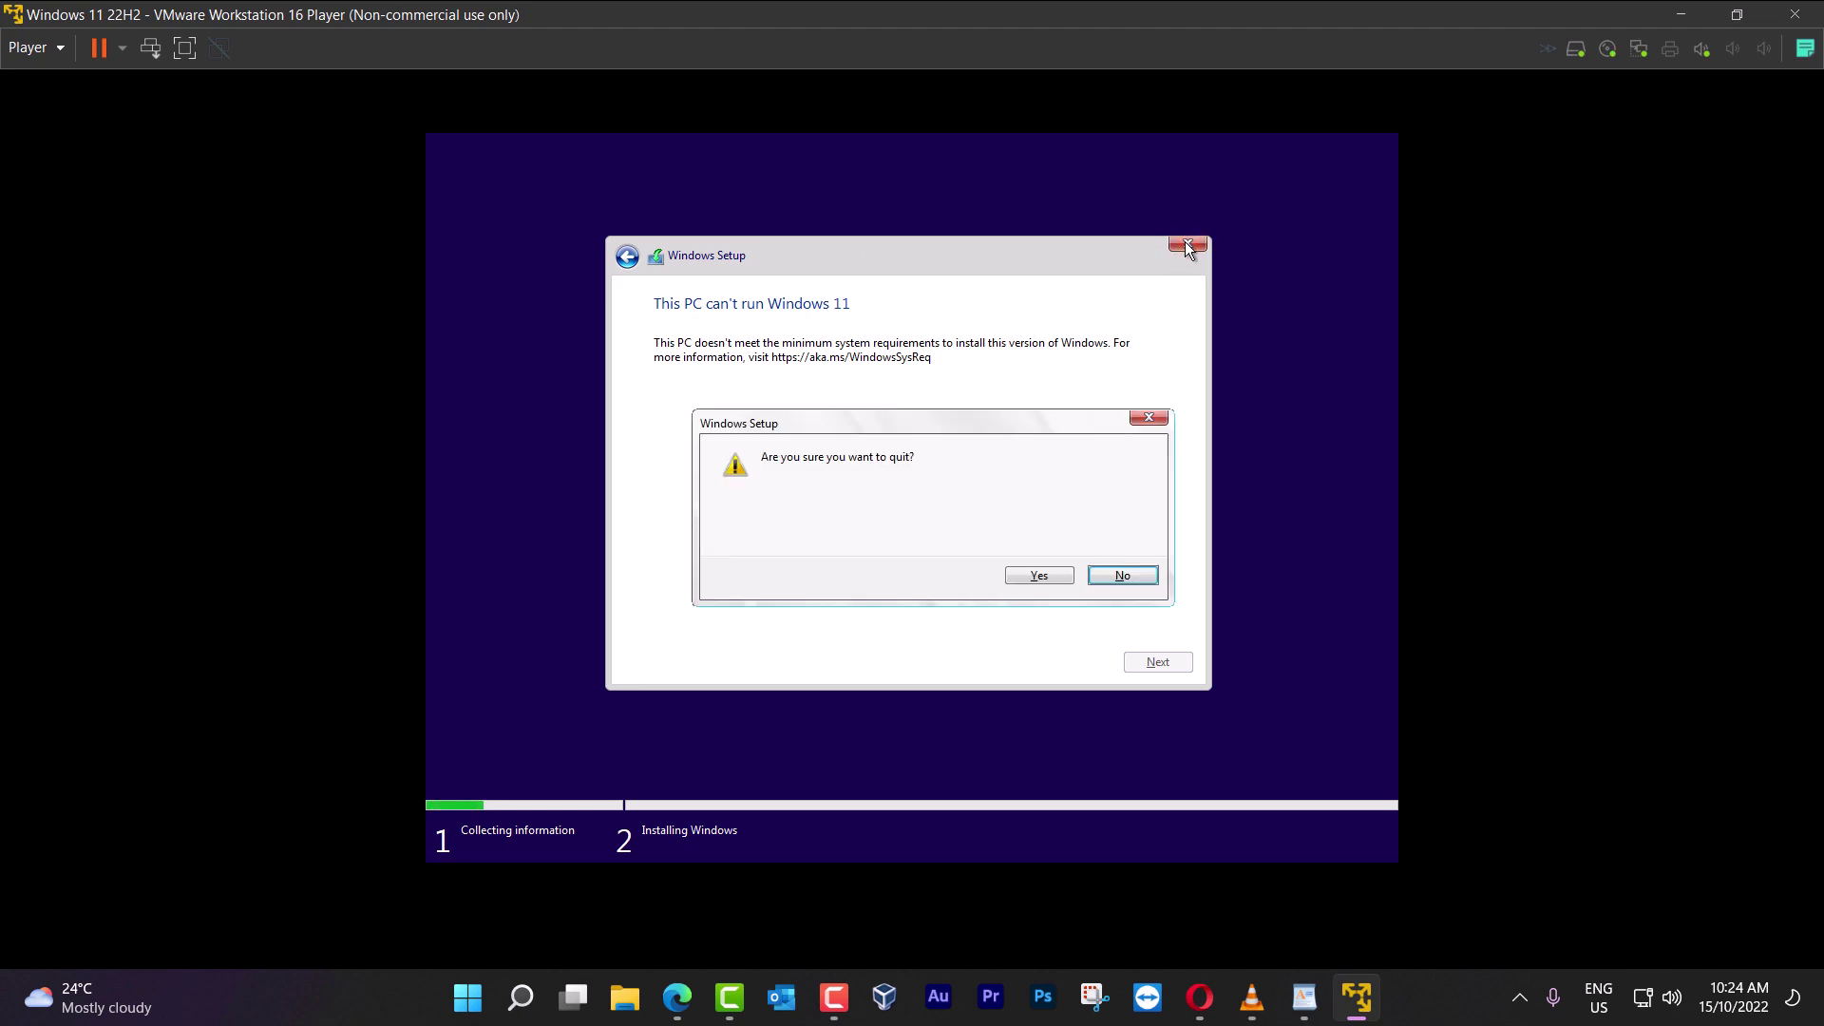
Confirm quitting setup, open a command prompt with Shift+F10 and launch regedit
left_click(1061, 579)
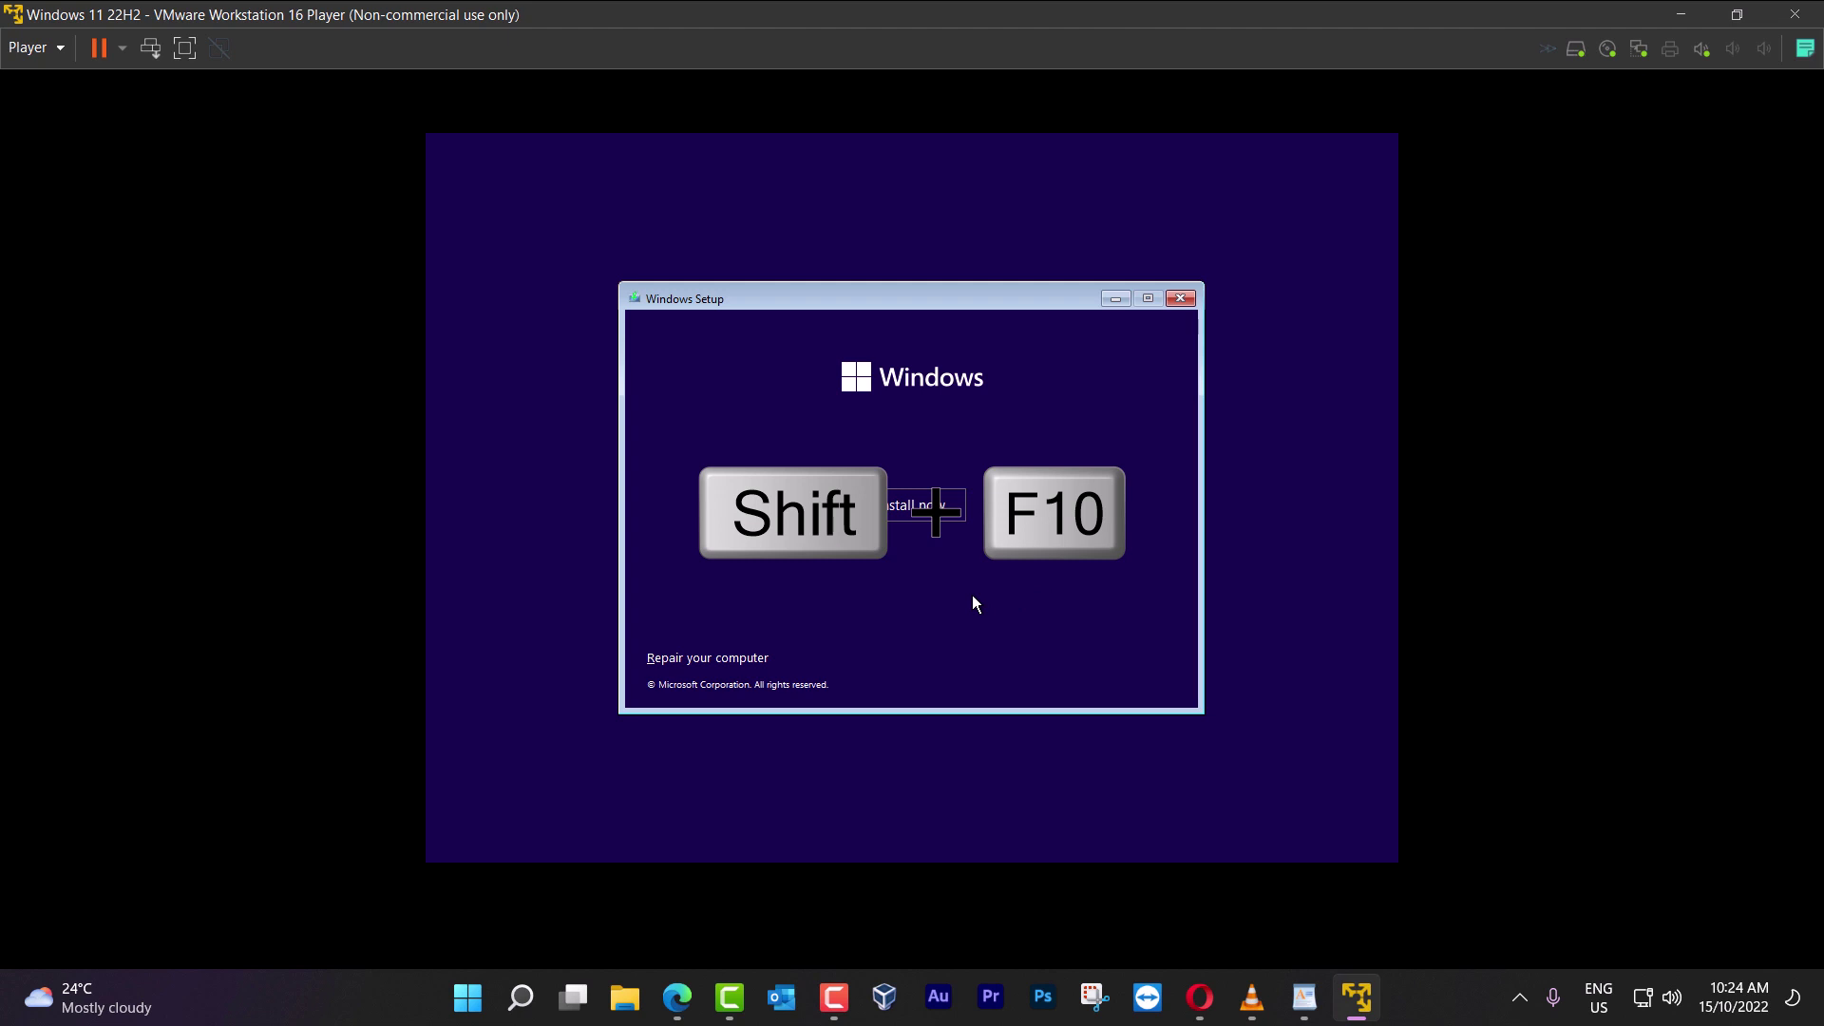
key("shift+F10")
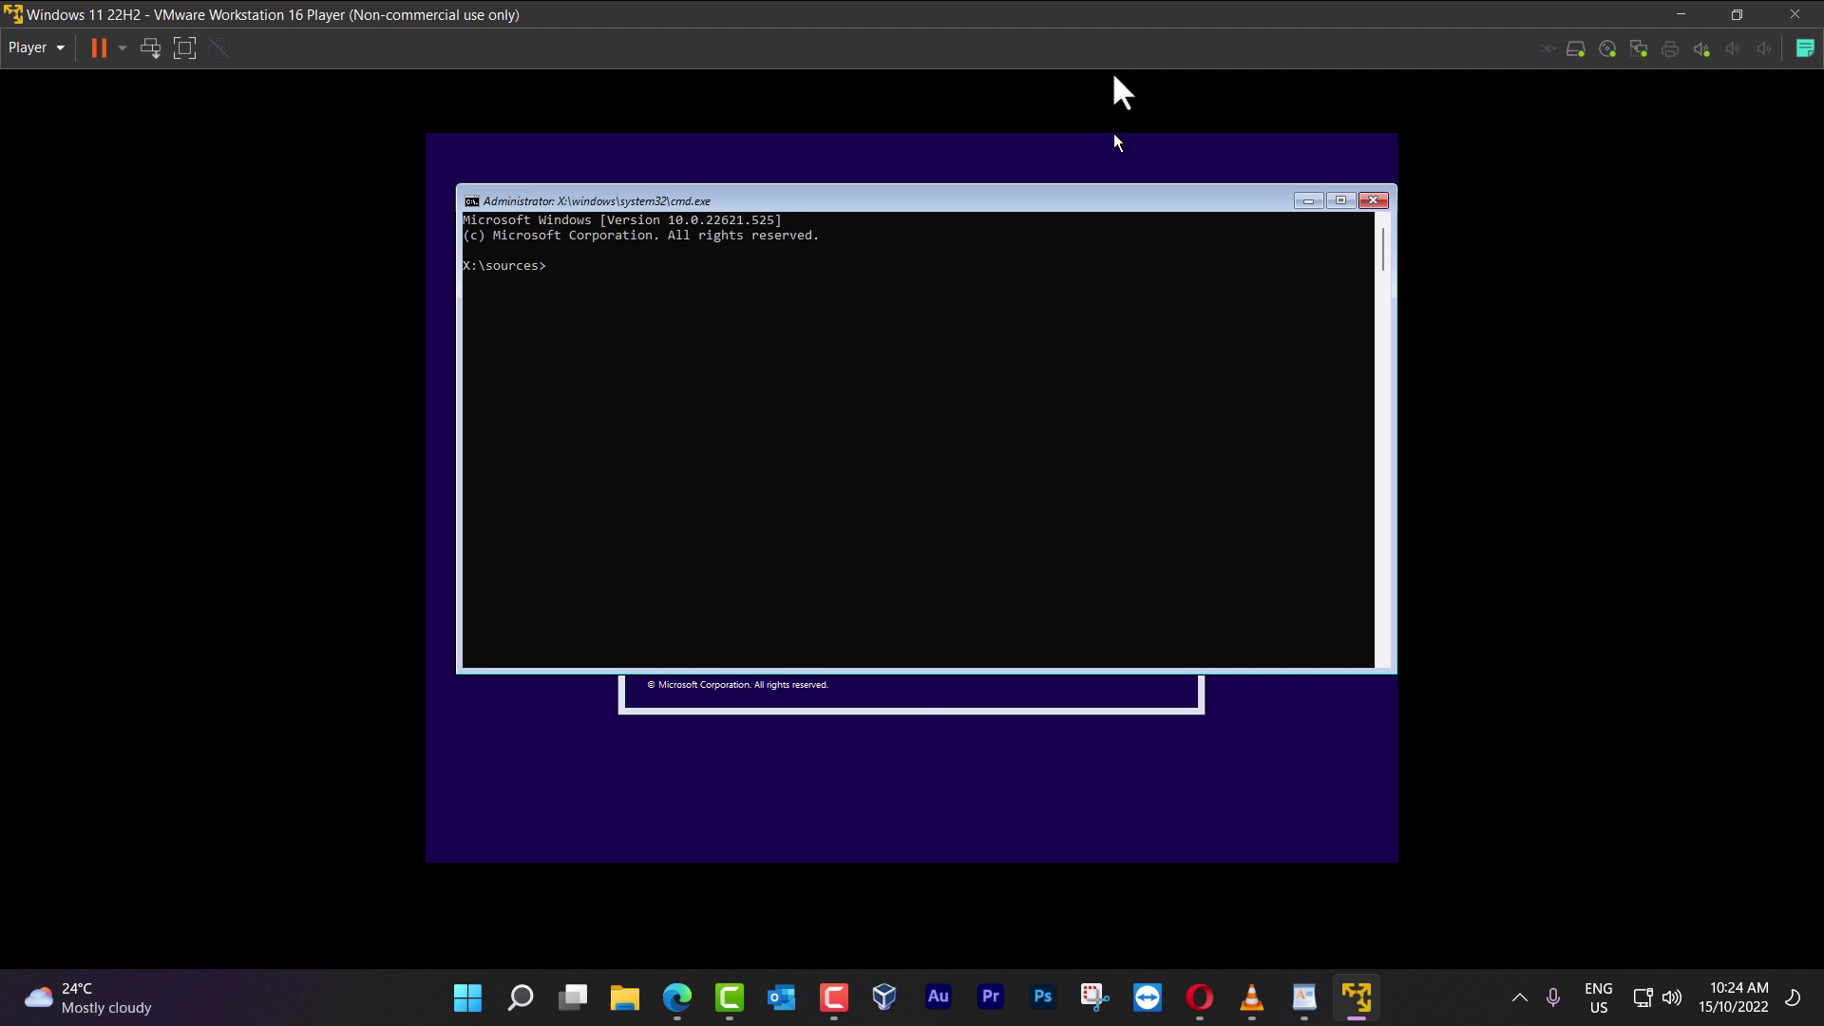
left_click(1017, 414)
type("regef")
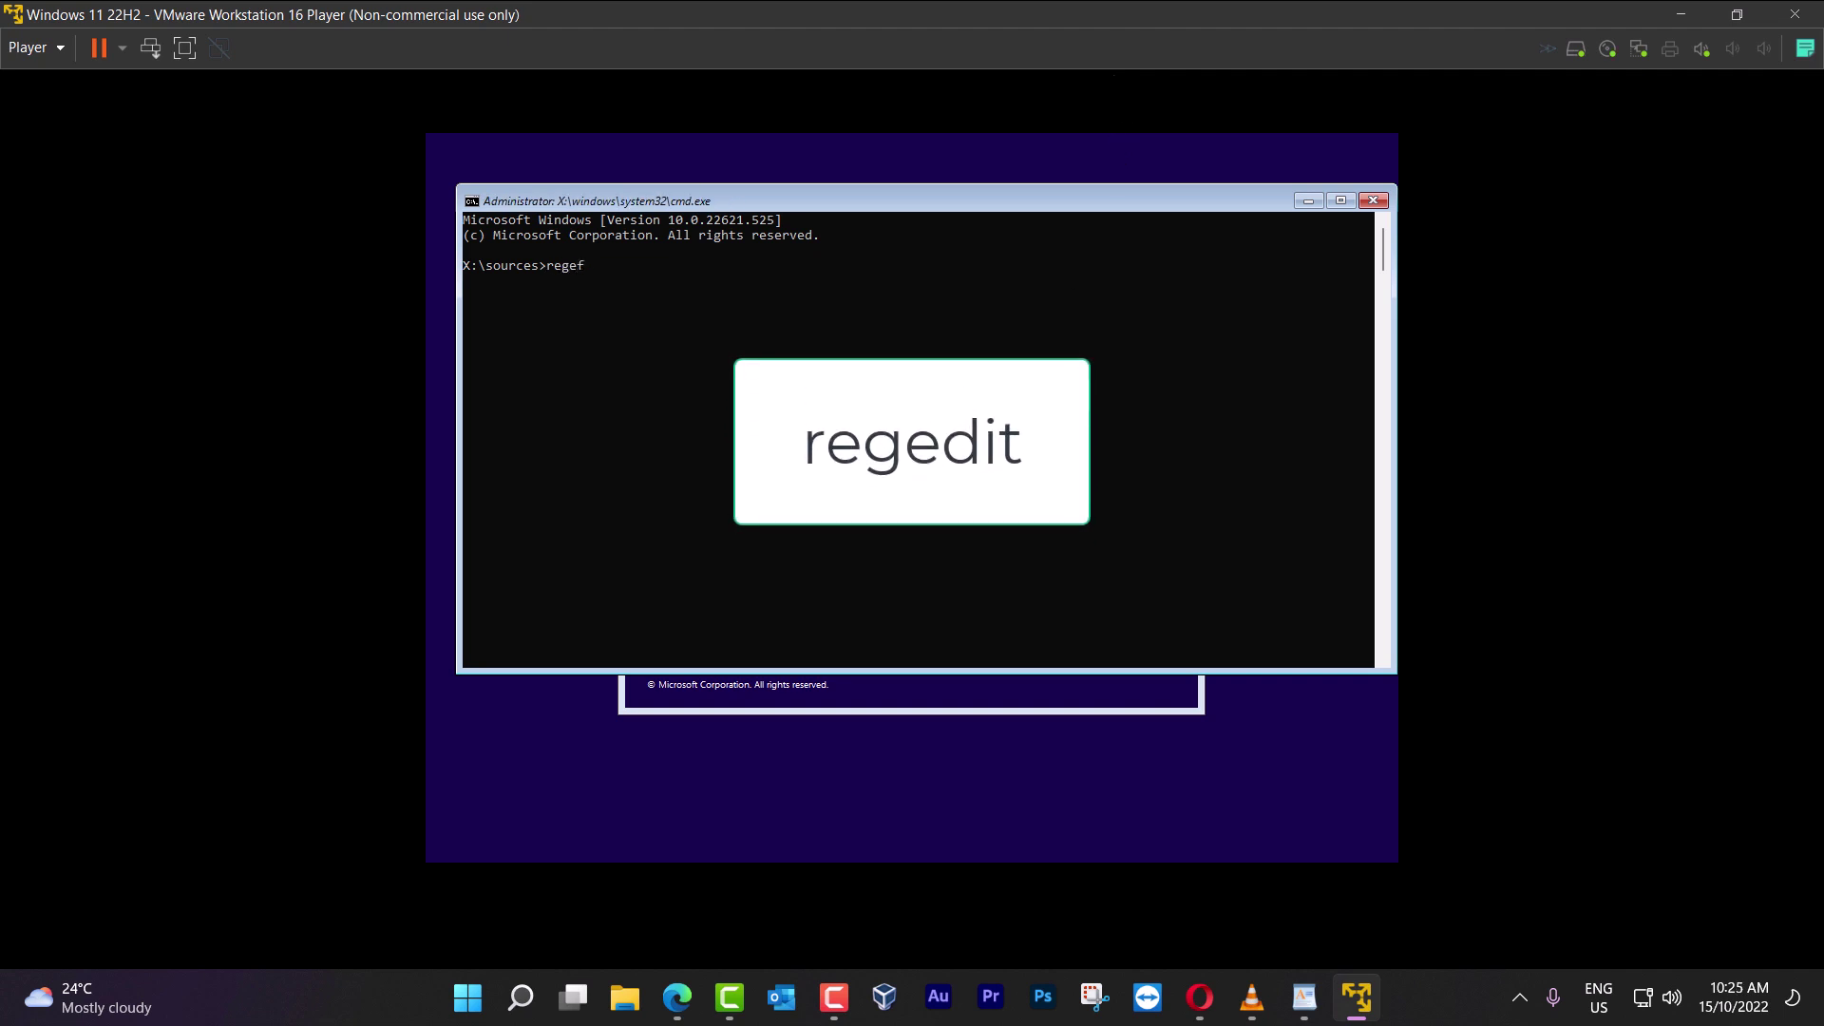
key("BackSpace")
type("dit")
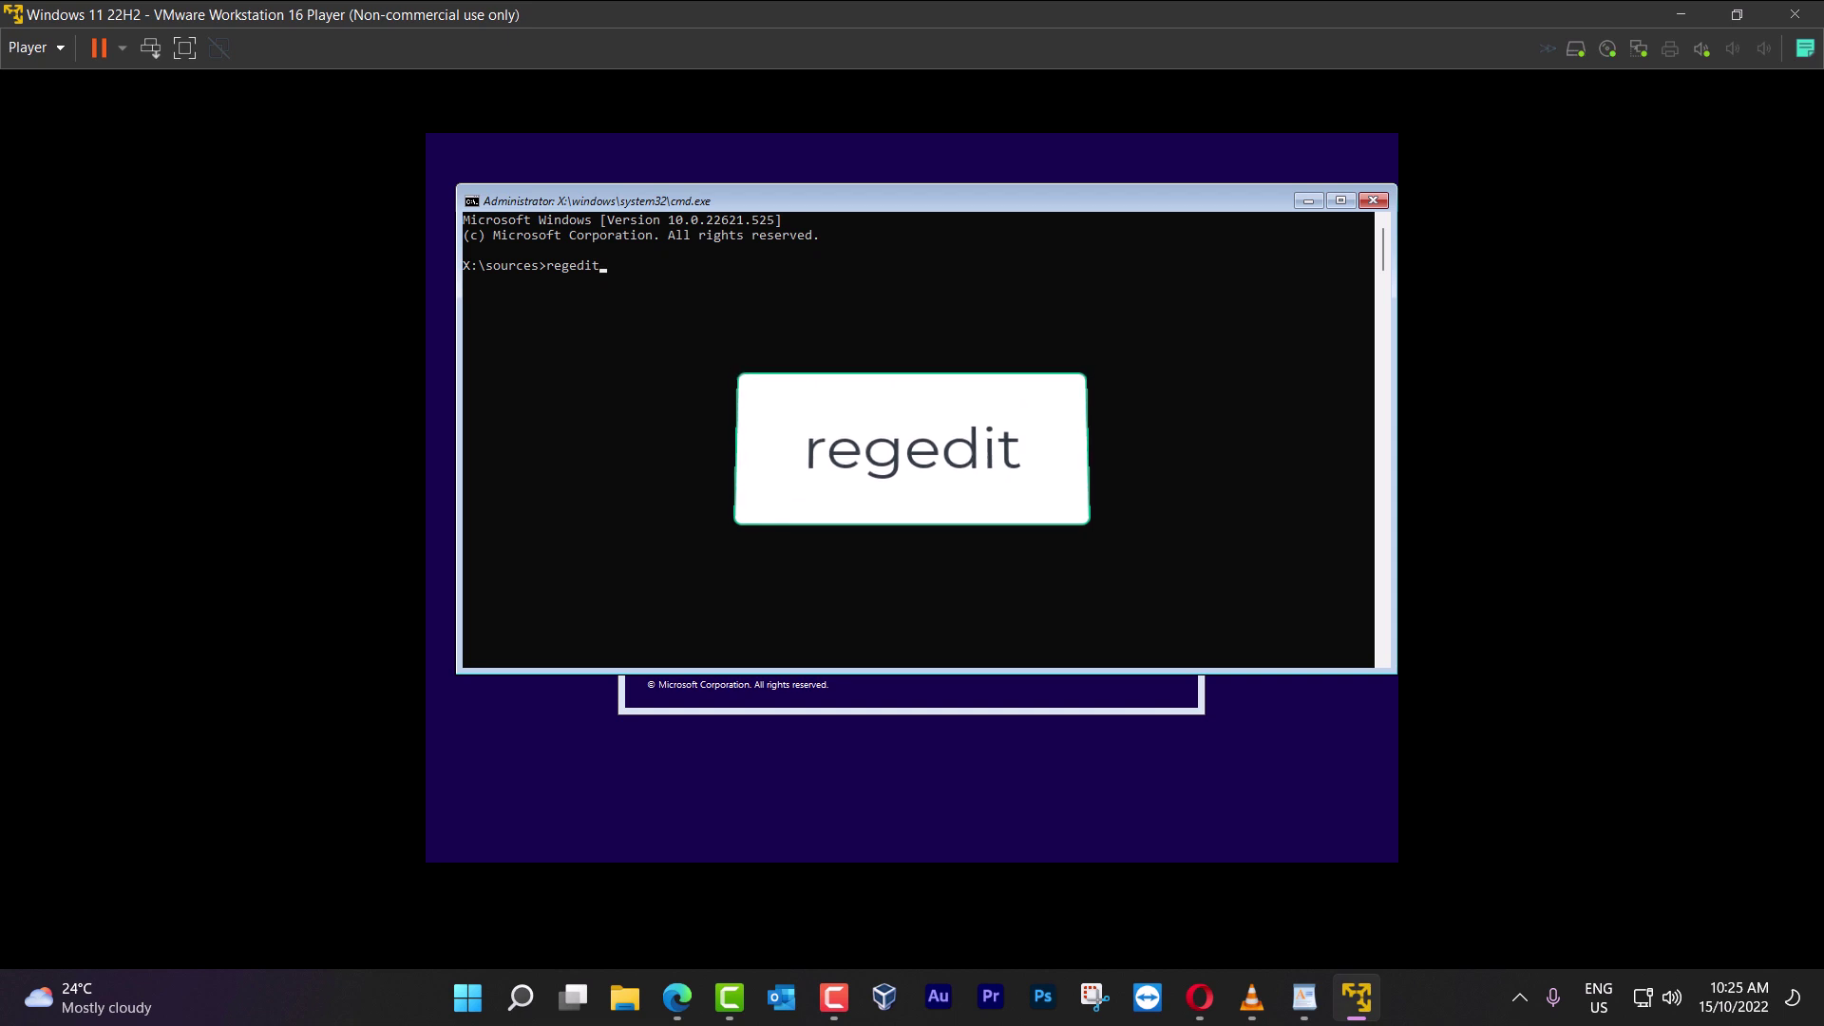
key("Return")
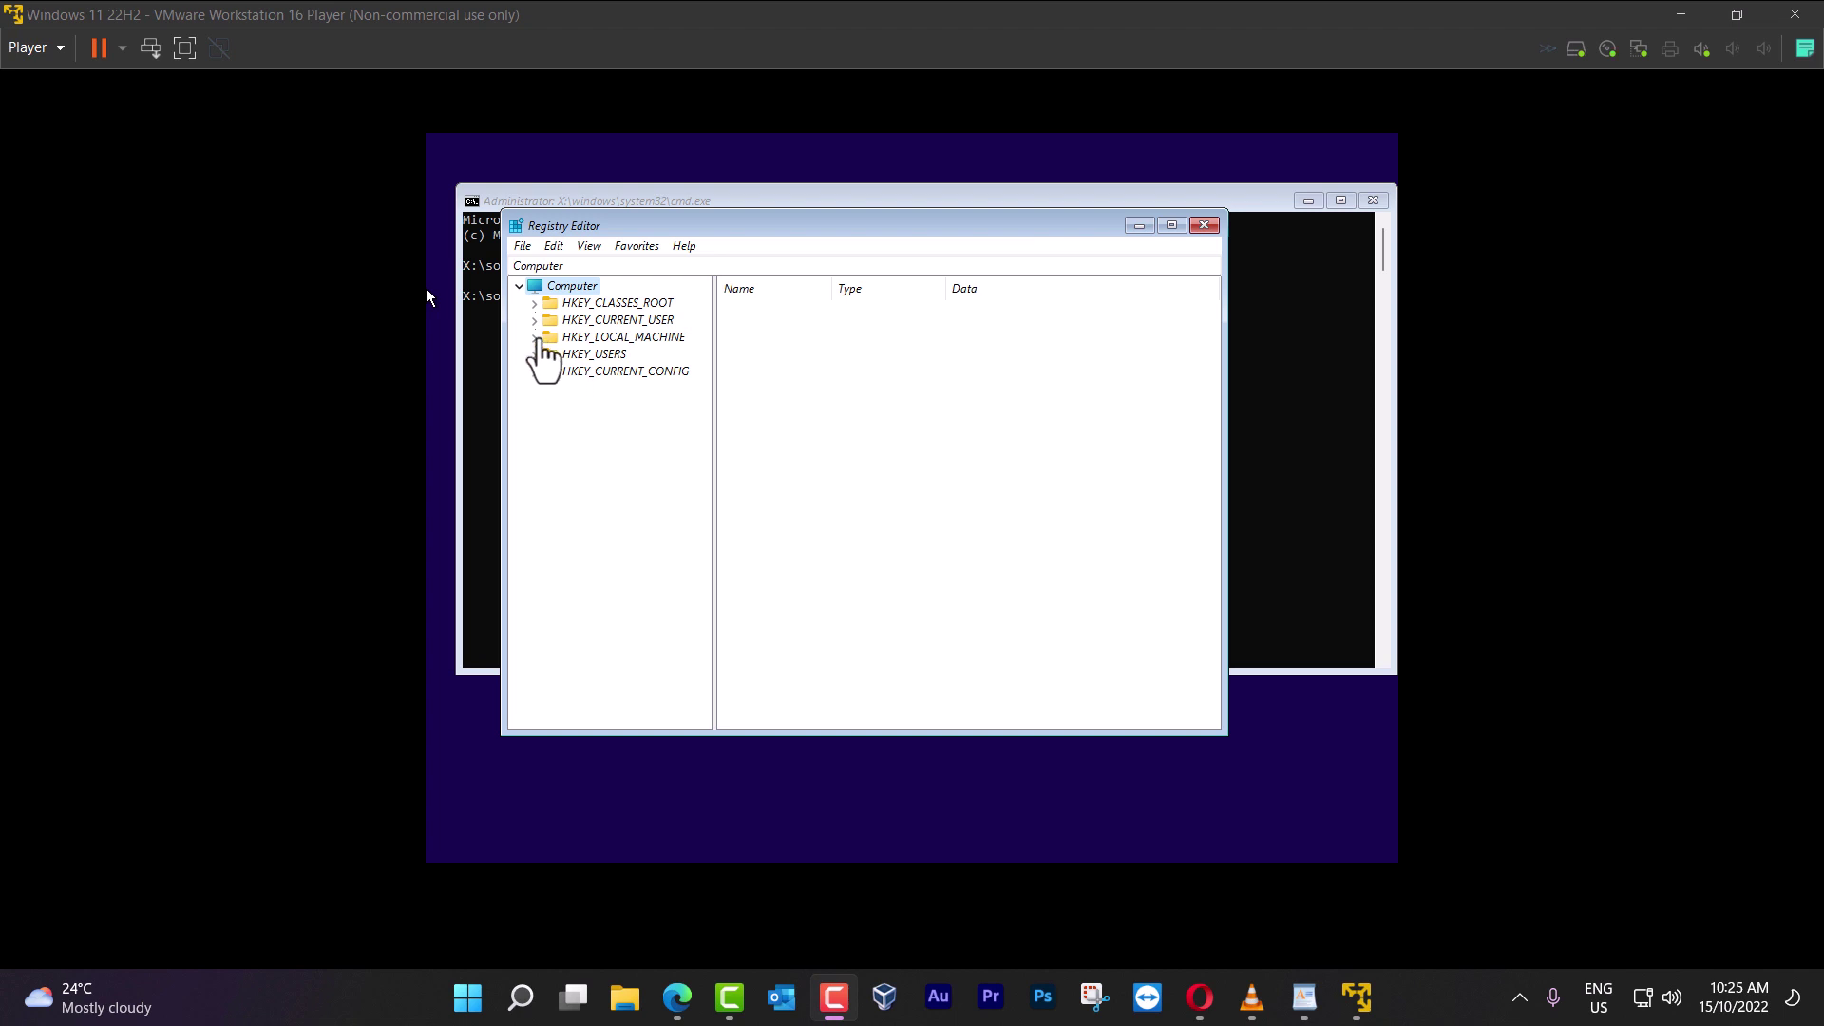
Expand HKEY_LOCAL_MACHINE > SYSTEM and select the Setup key to list its values
left_click(535, 337)
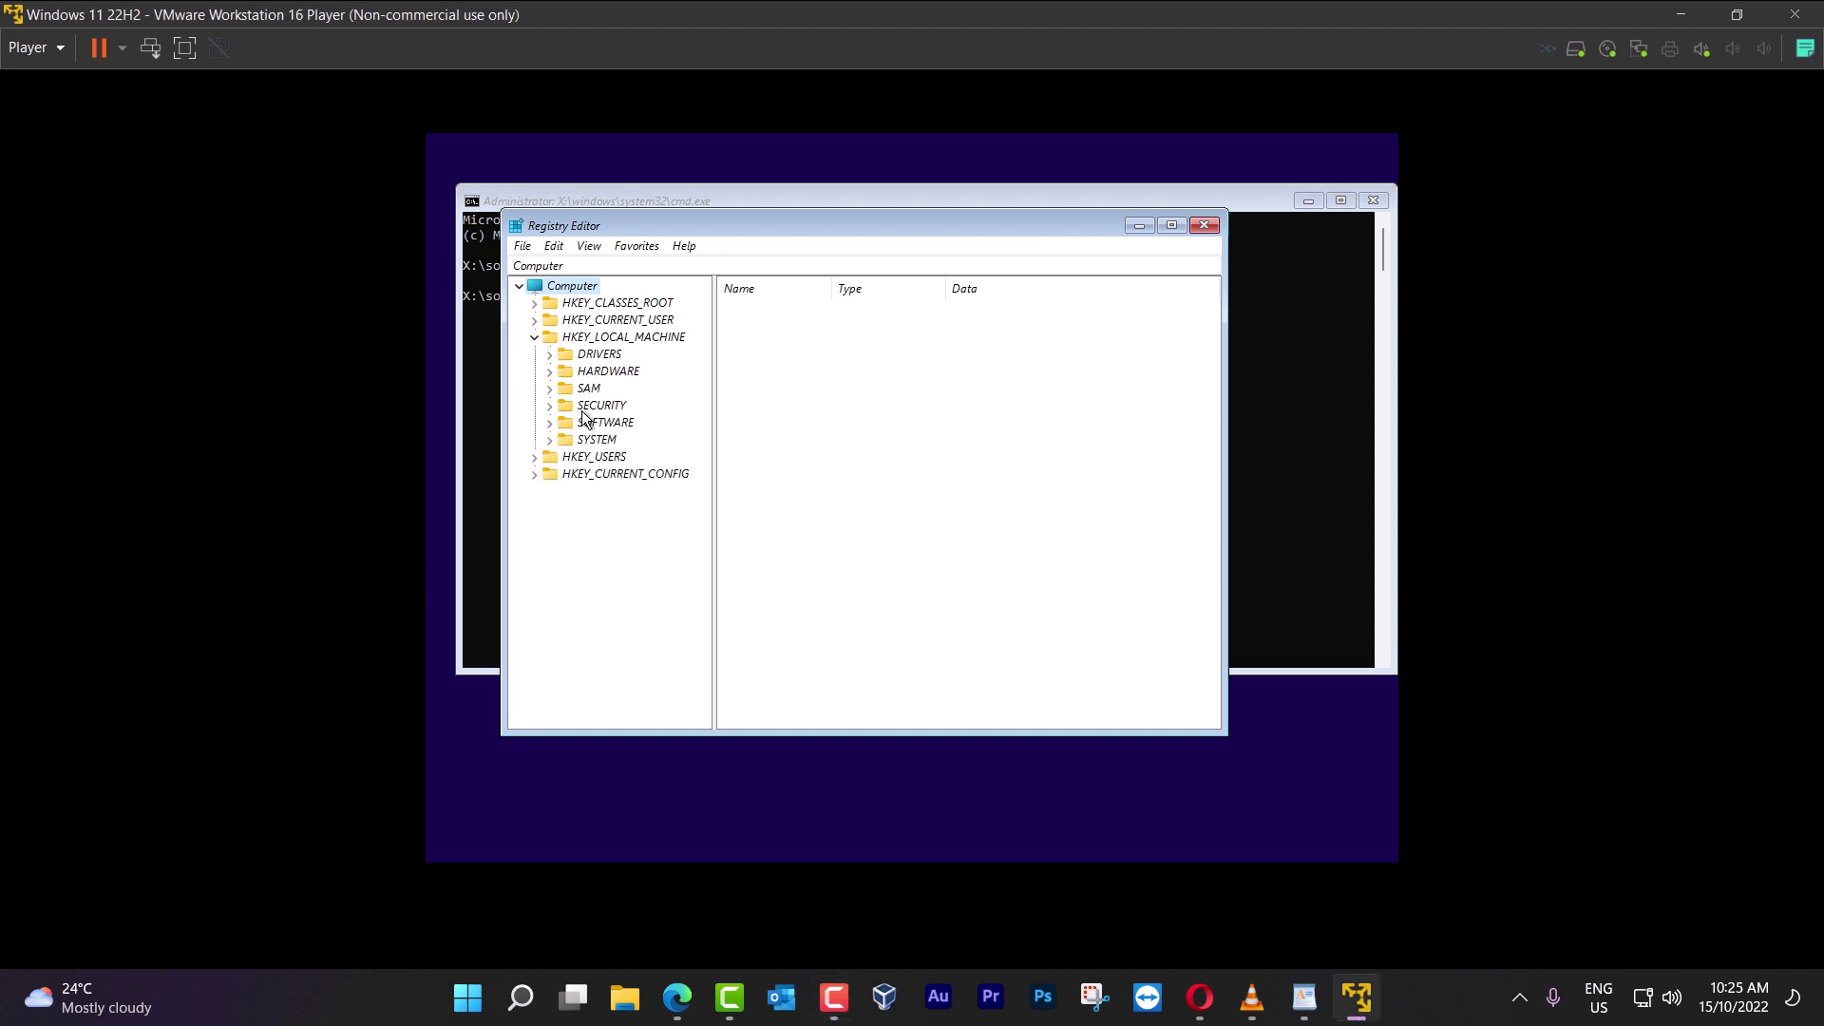
left_click(550, 440)
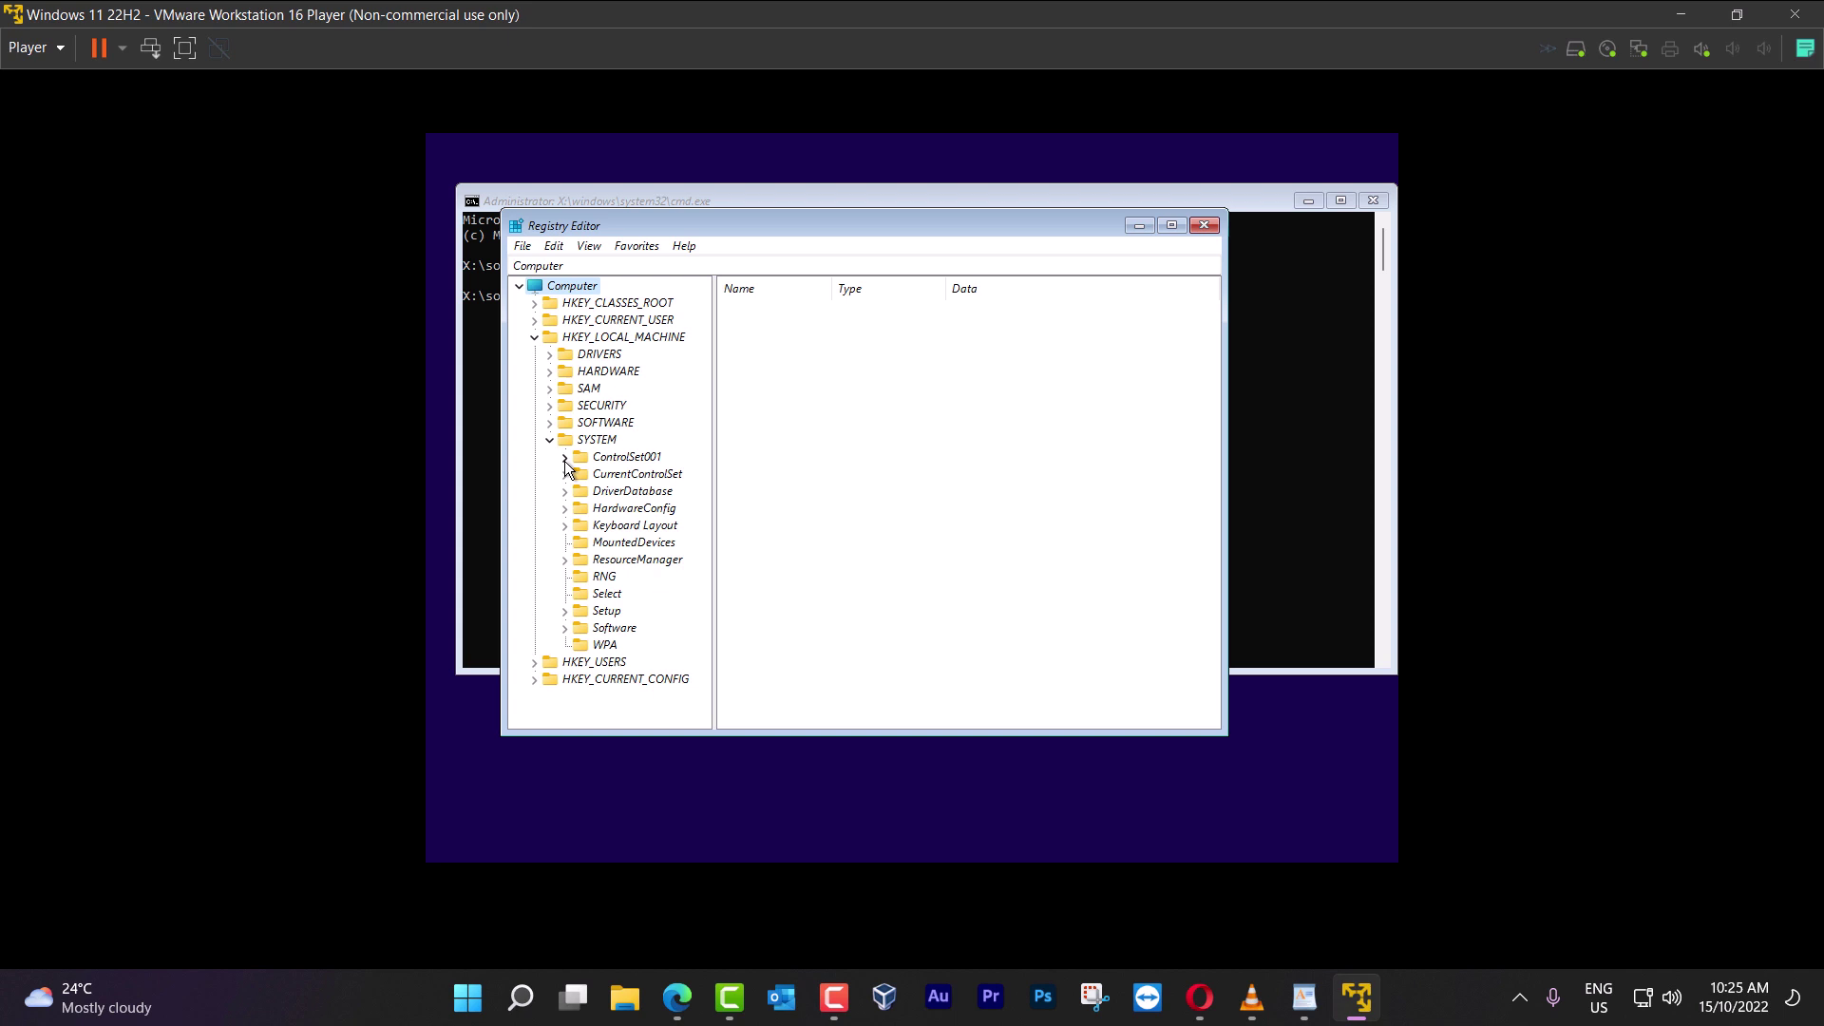
left_click(565, 611)
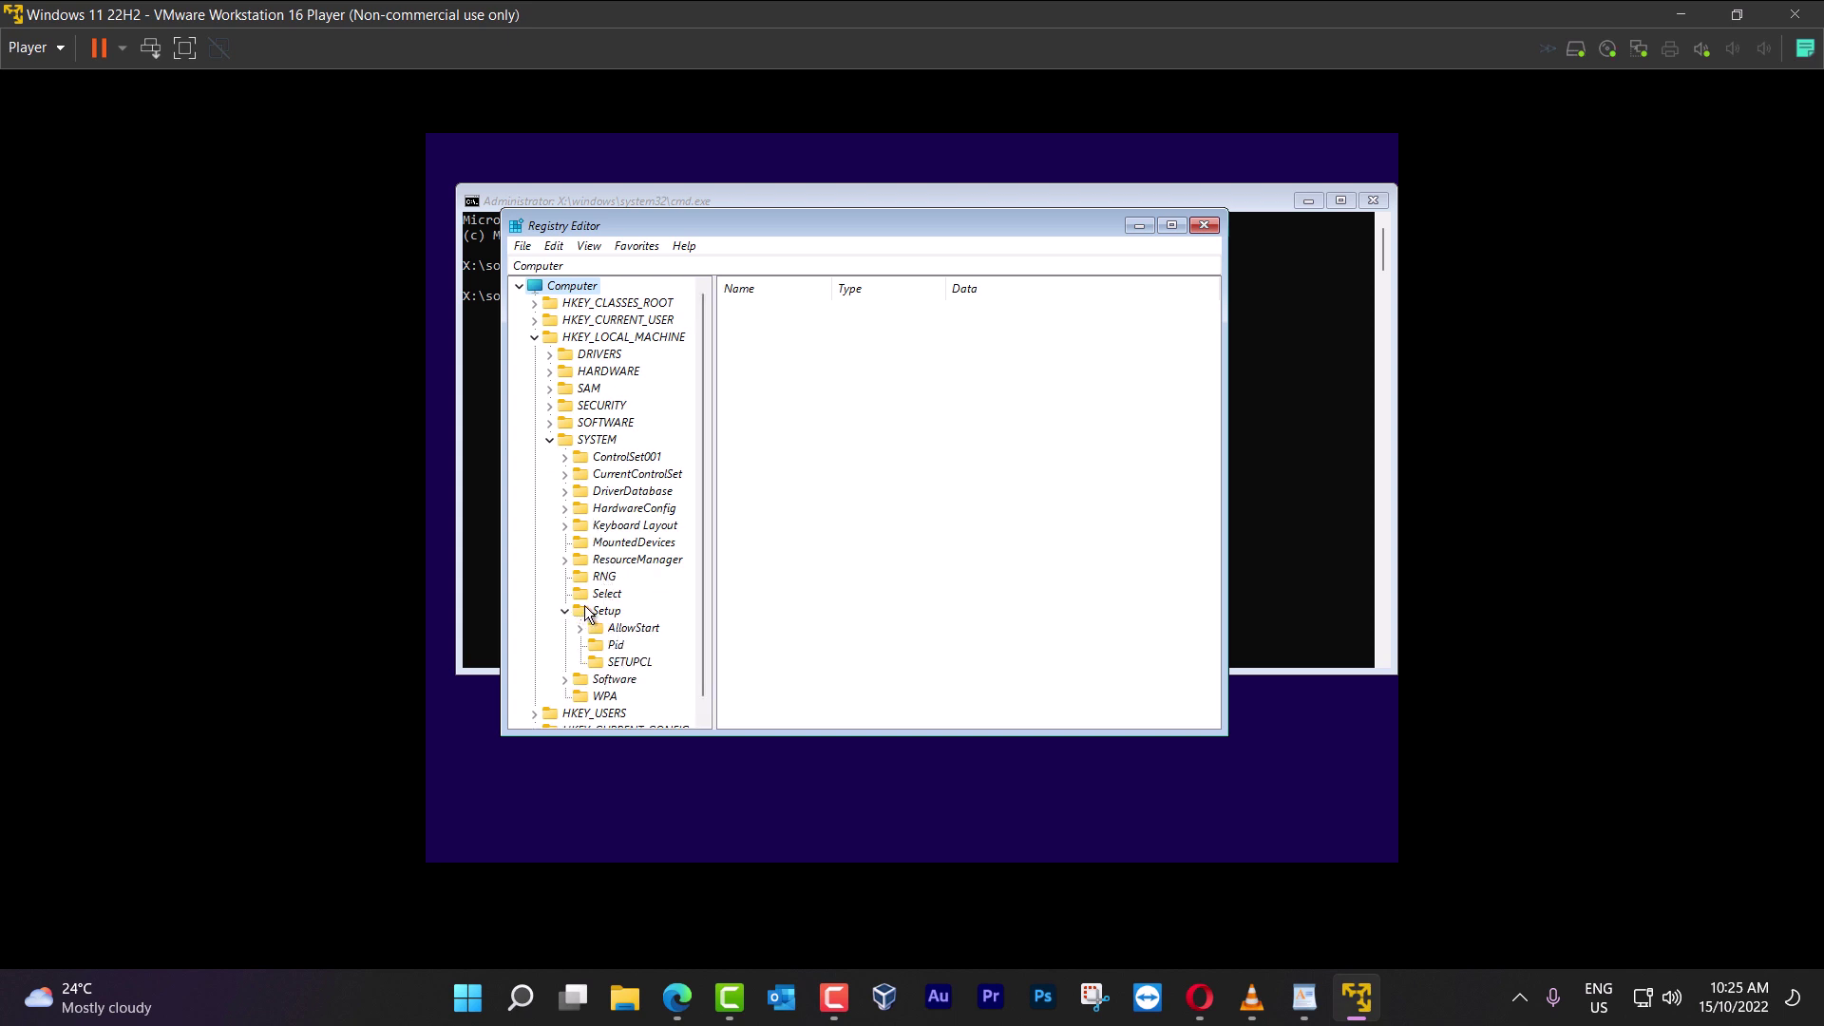
left_click(616, 599)
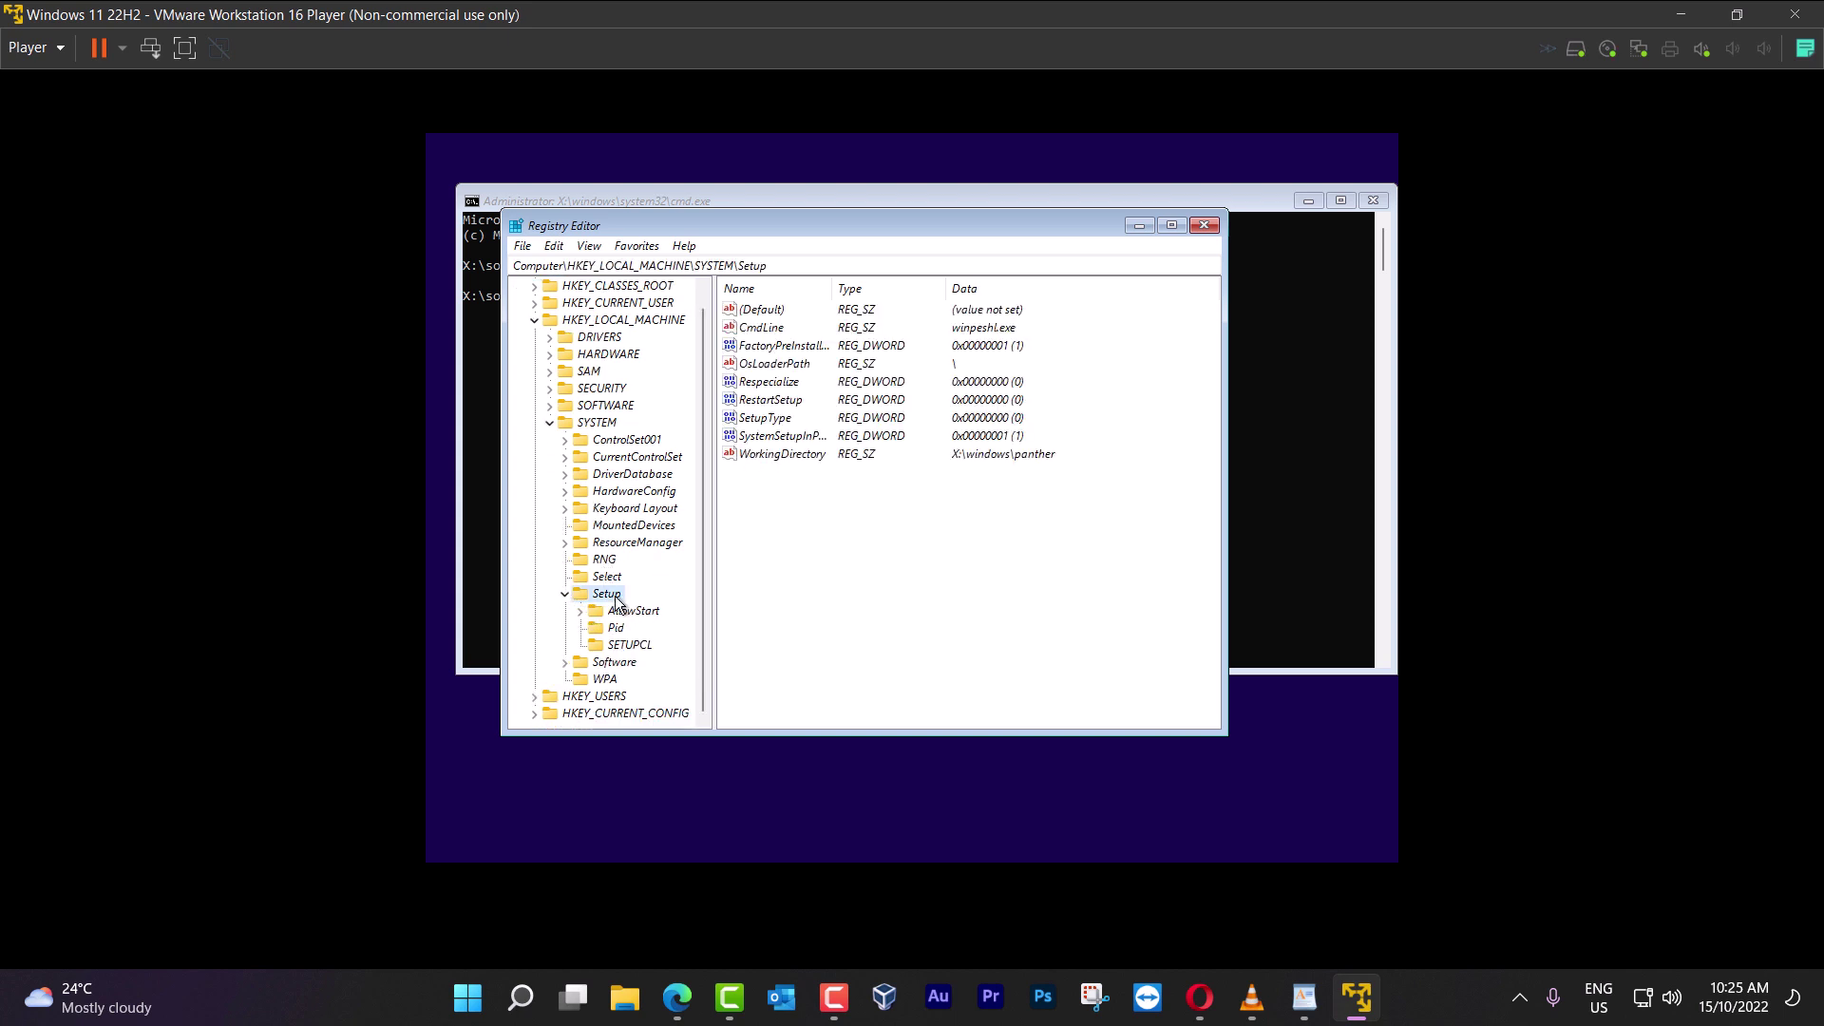
Create a new key named LabConfig under Setup
right_click(615, 600)
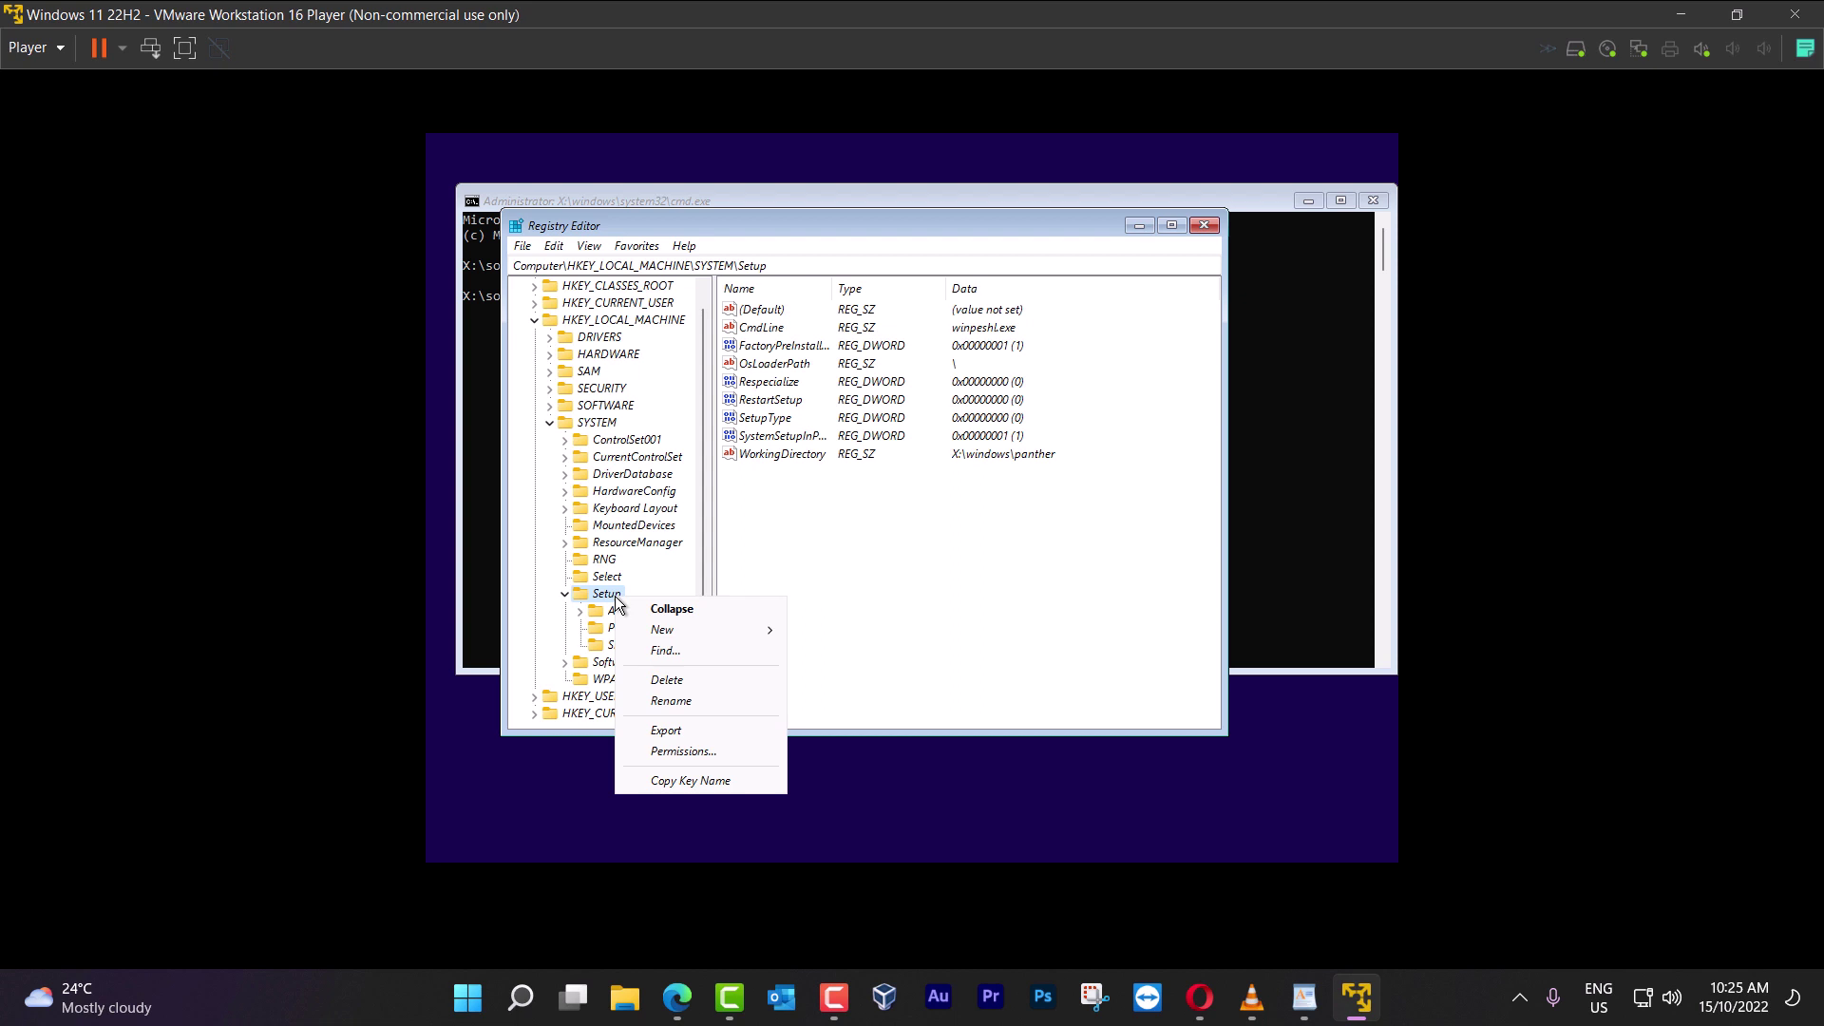
mouse_move(655, 633)
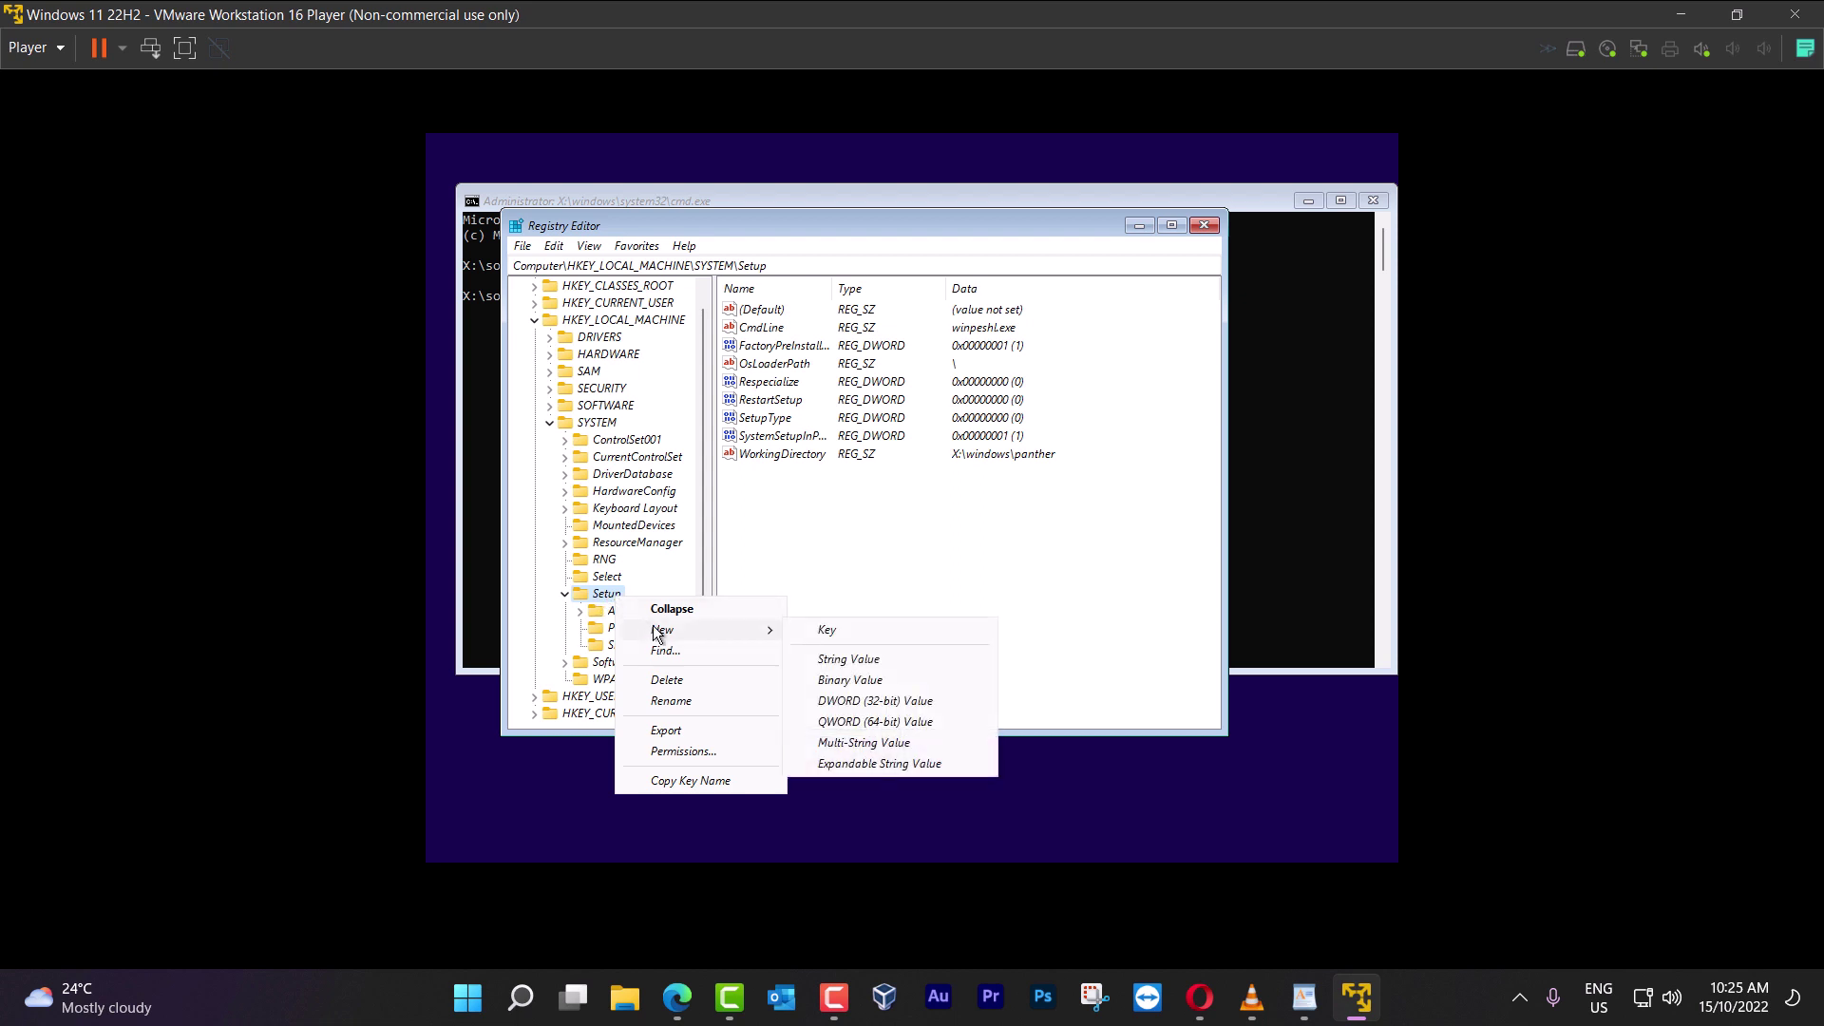
left_click(826, 630)
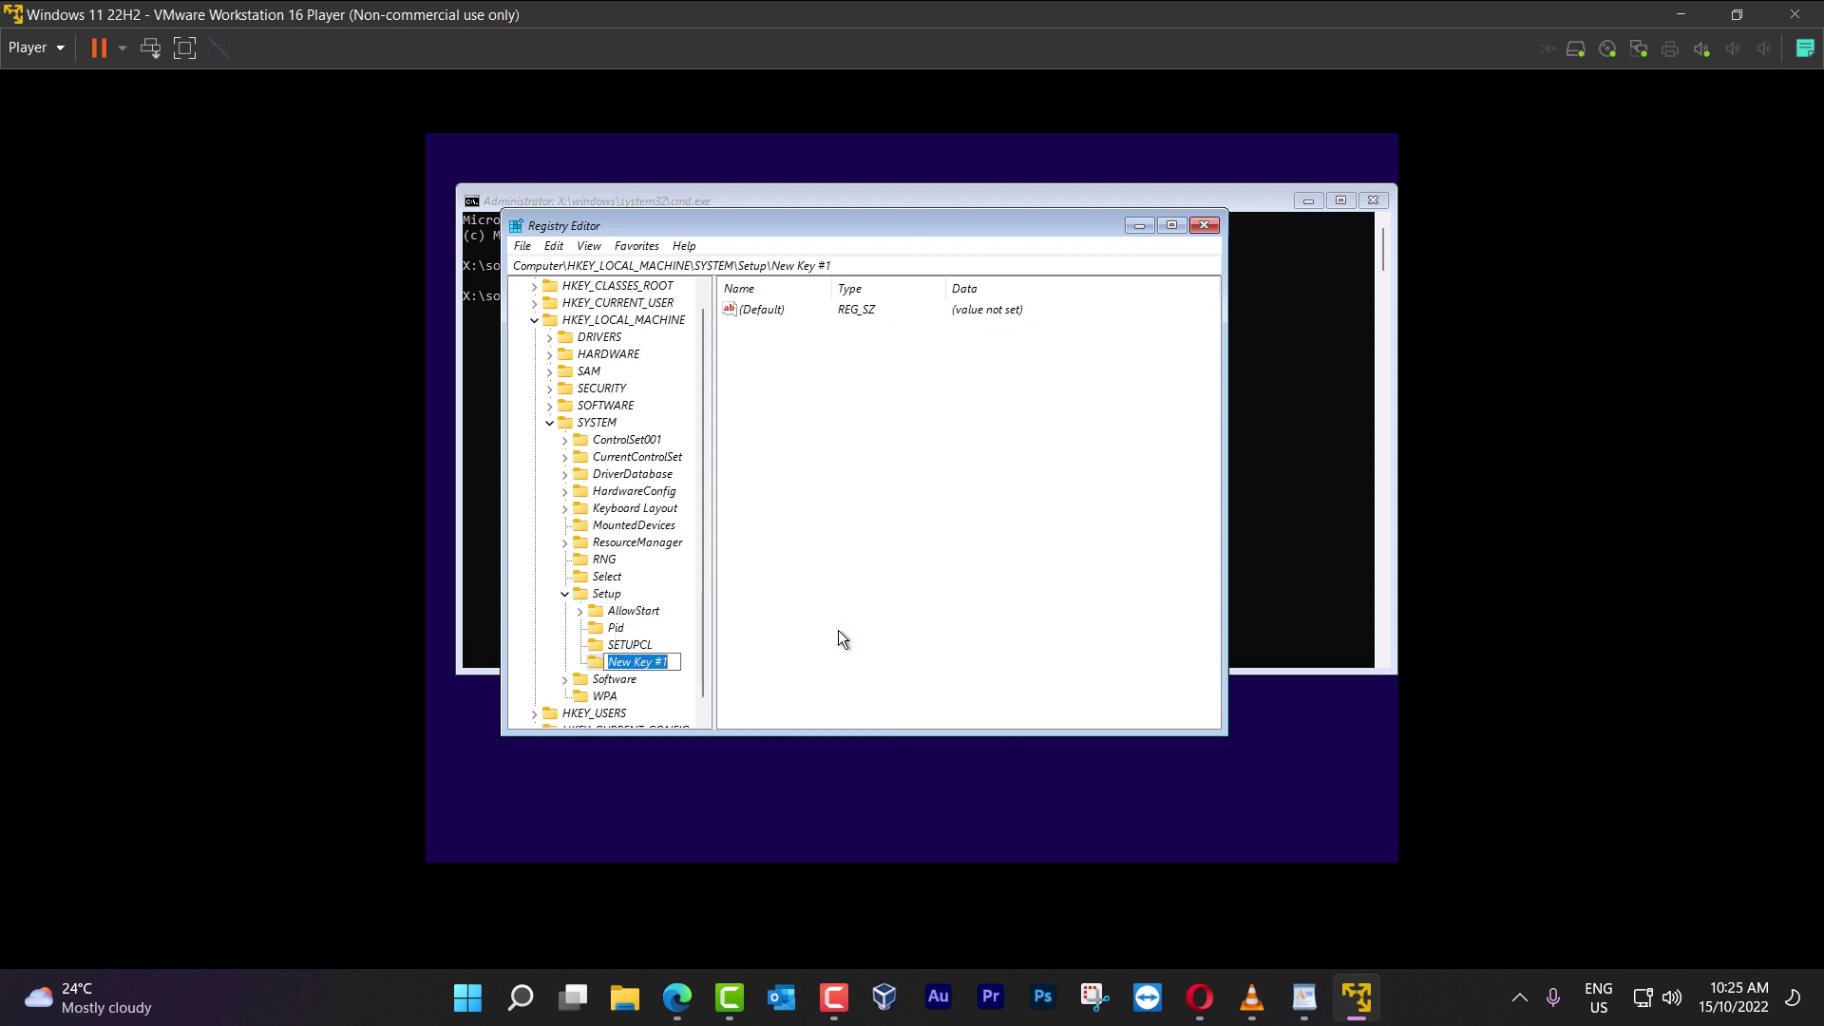
type("LabConfig")
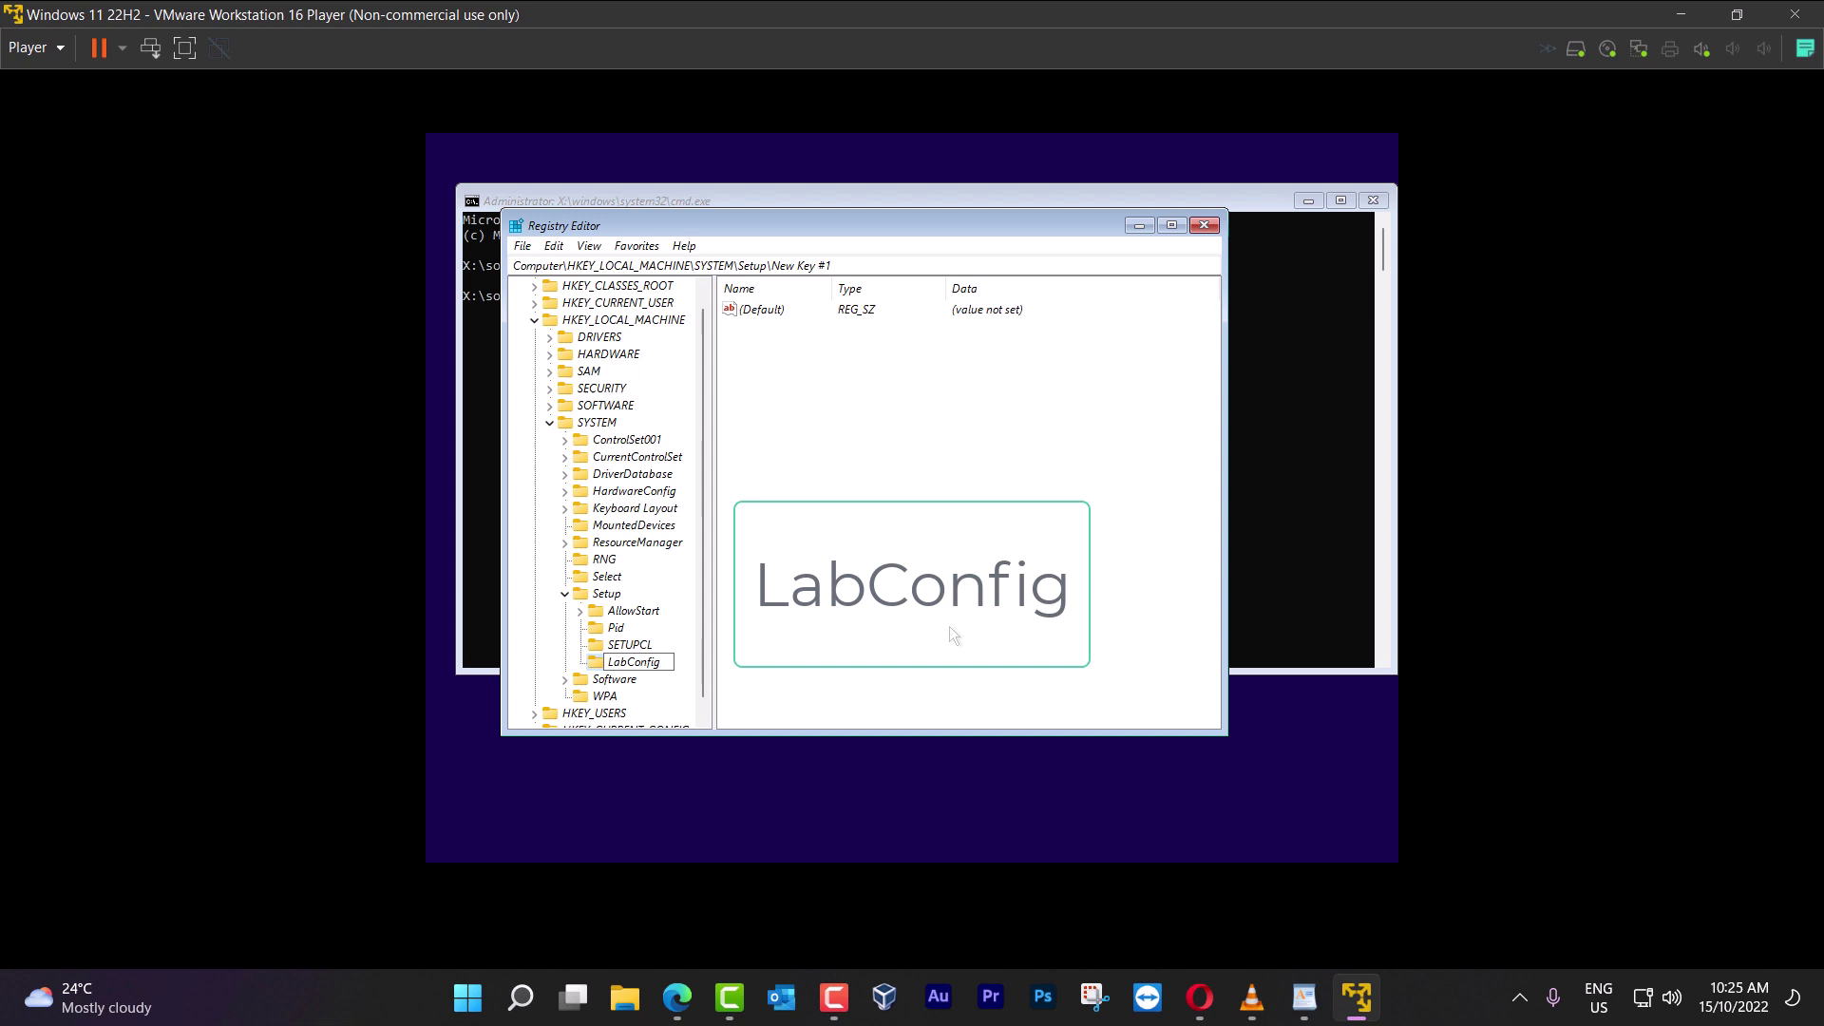
key("Return")
Add a DWORD (32-bit) value named BypassTPMCheck in LabConfig
right_click(652, 663)
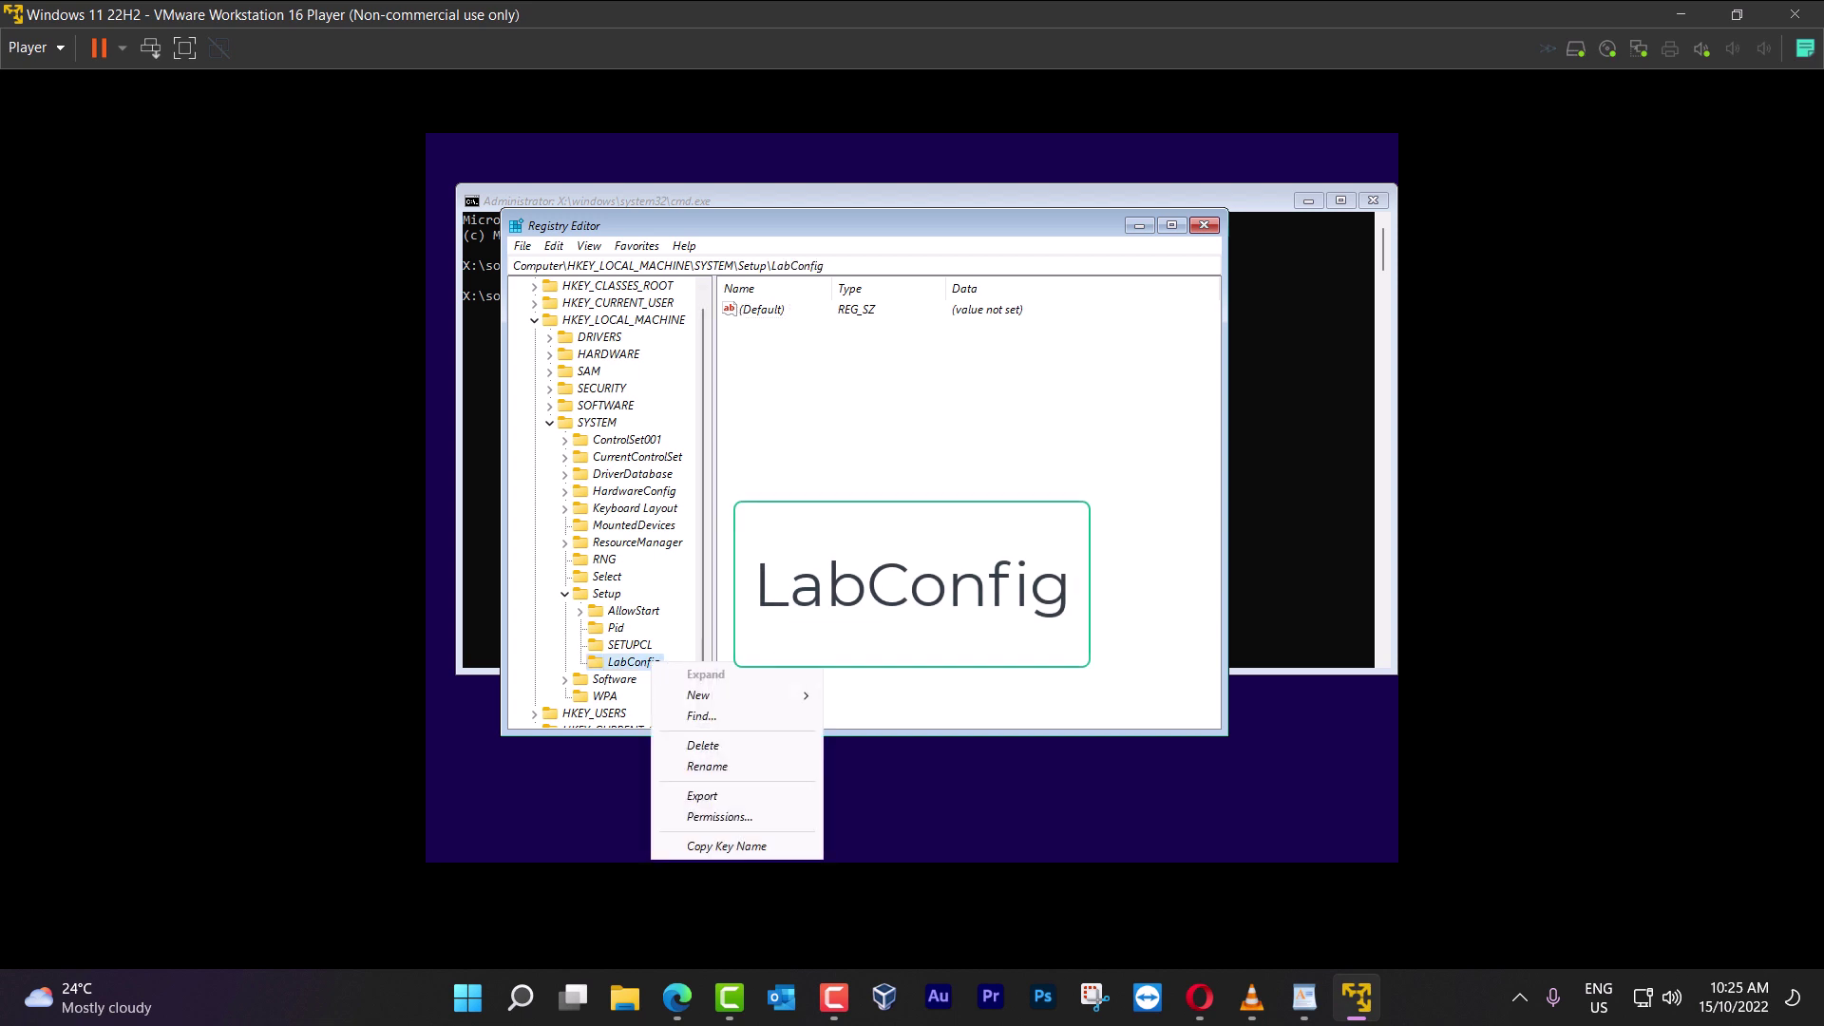
left_click(823, 473)
right_click(818, 427)
left_click(880, 444)
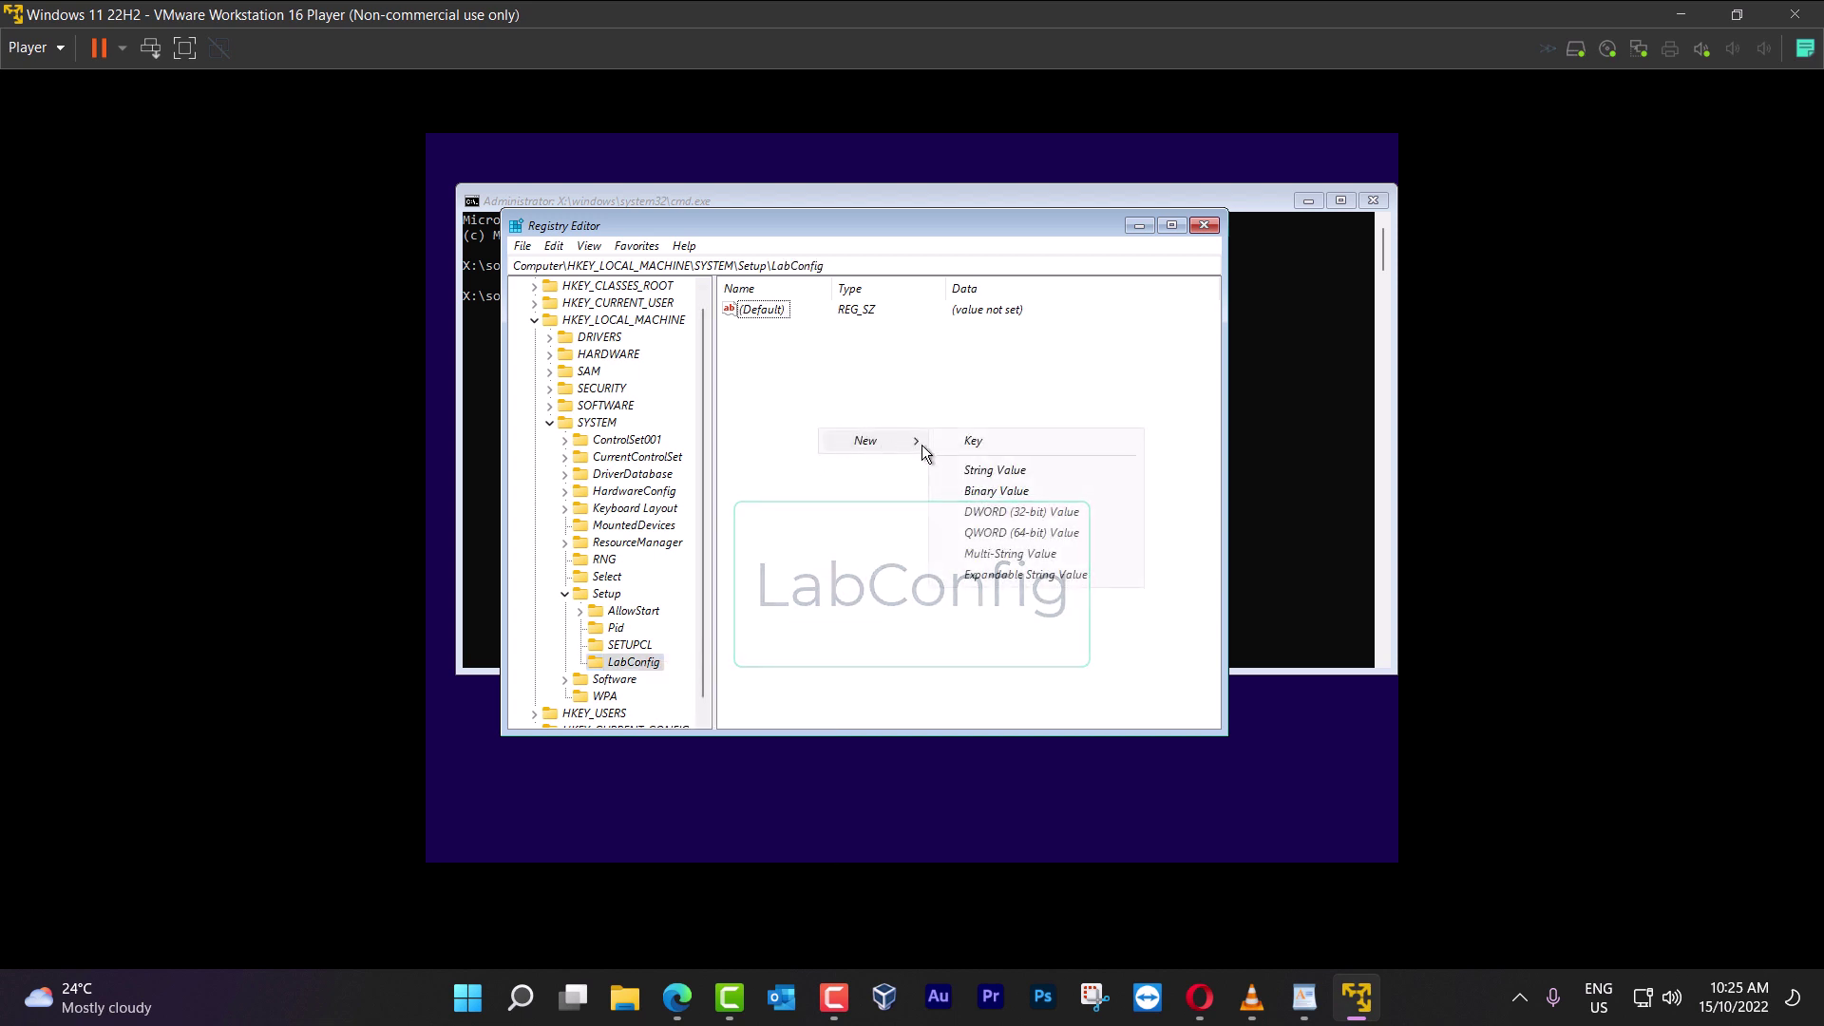
left_click(1033, 514)
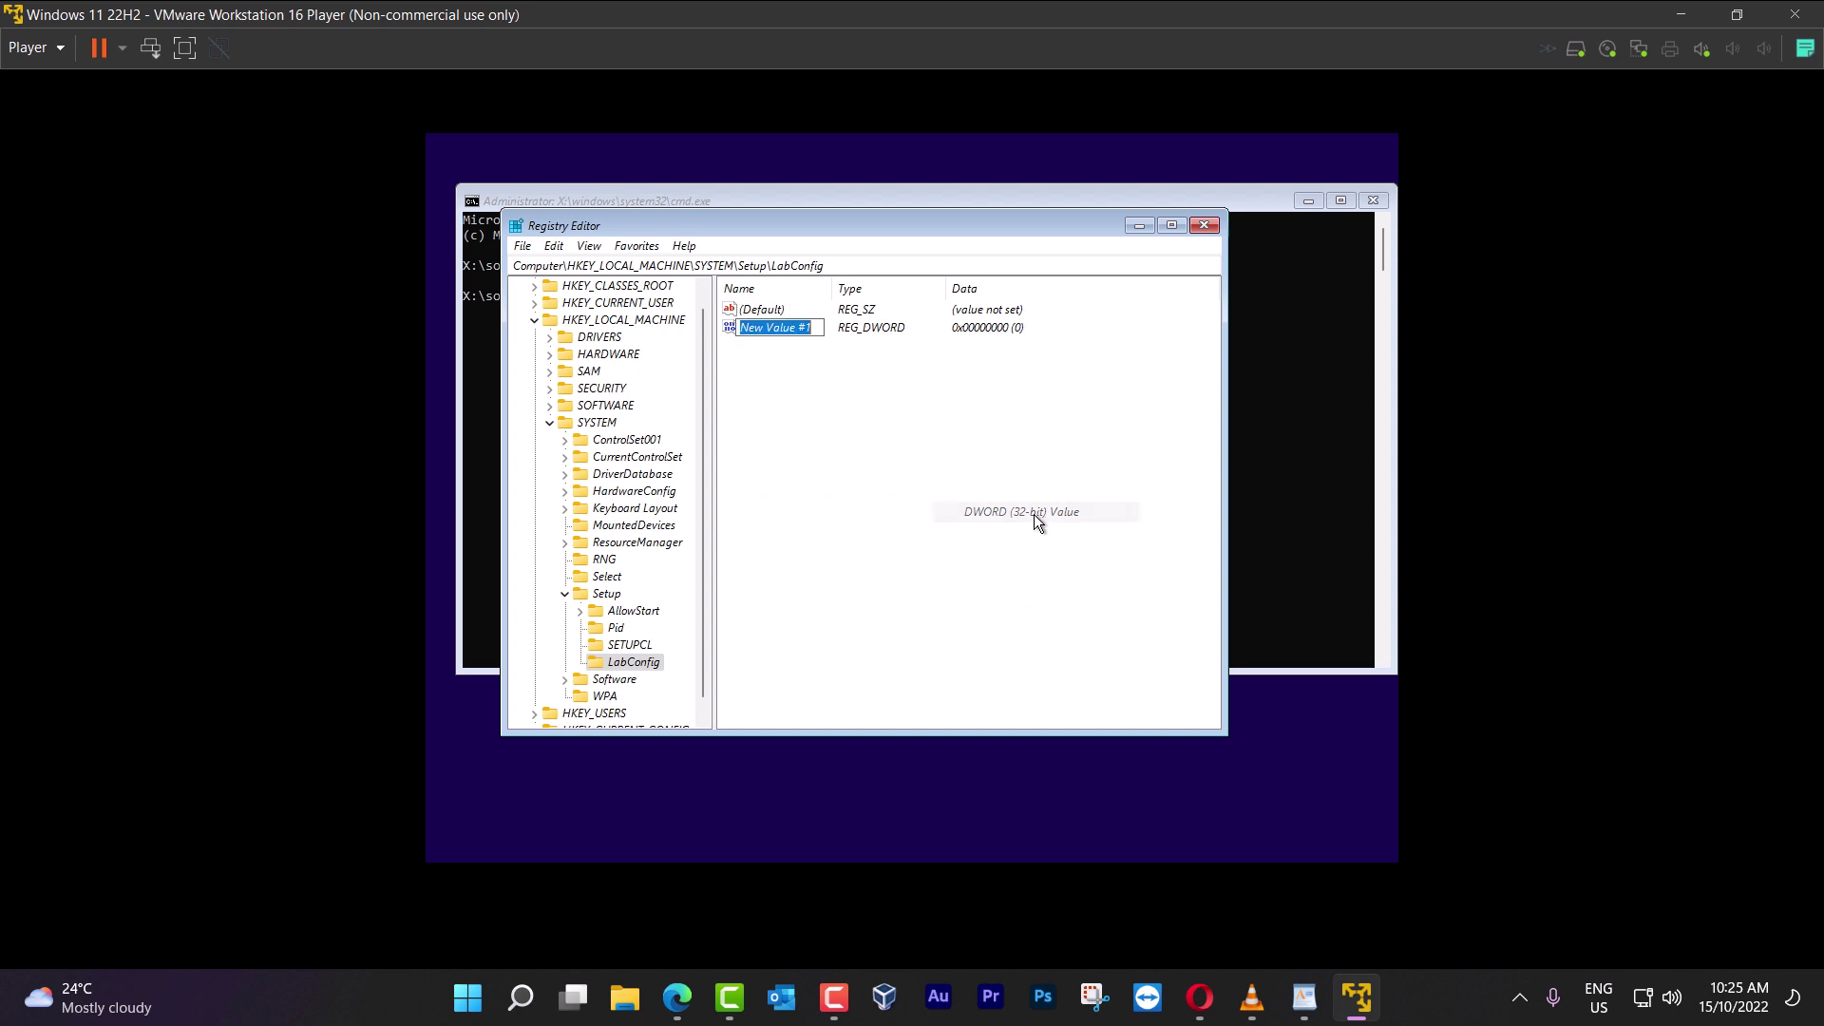
type("By")
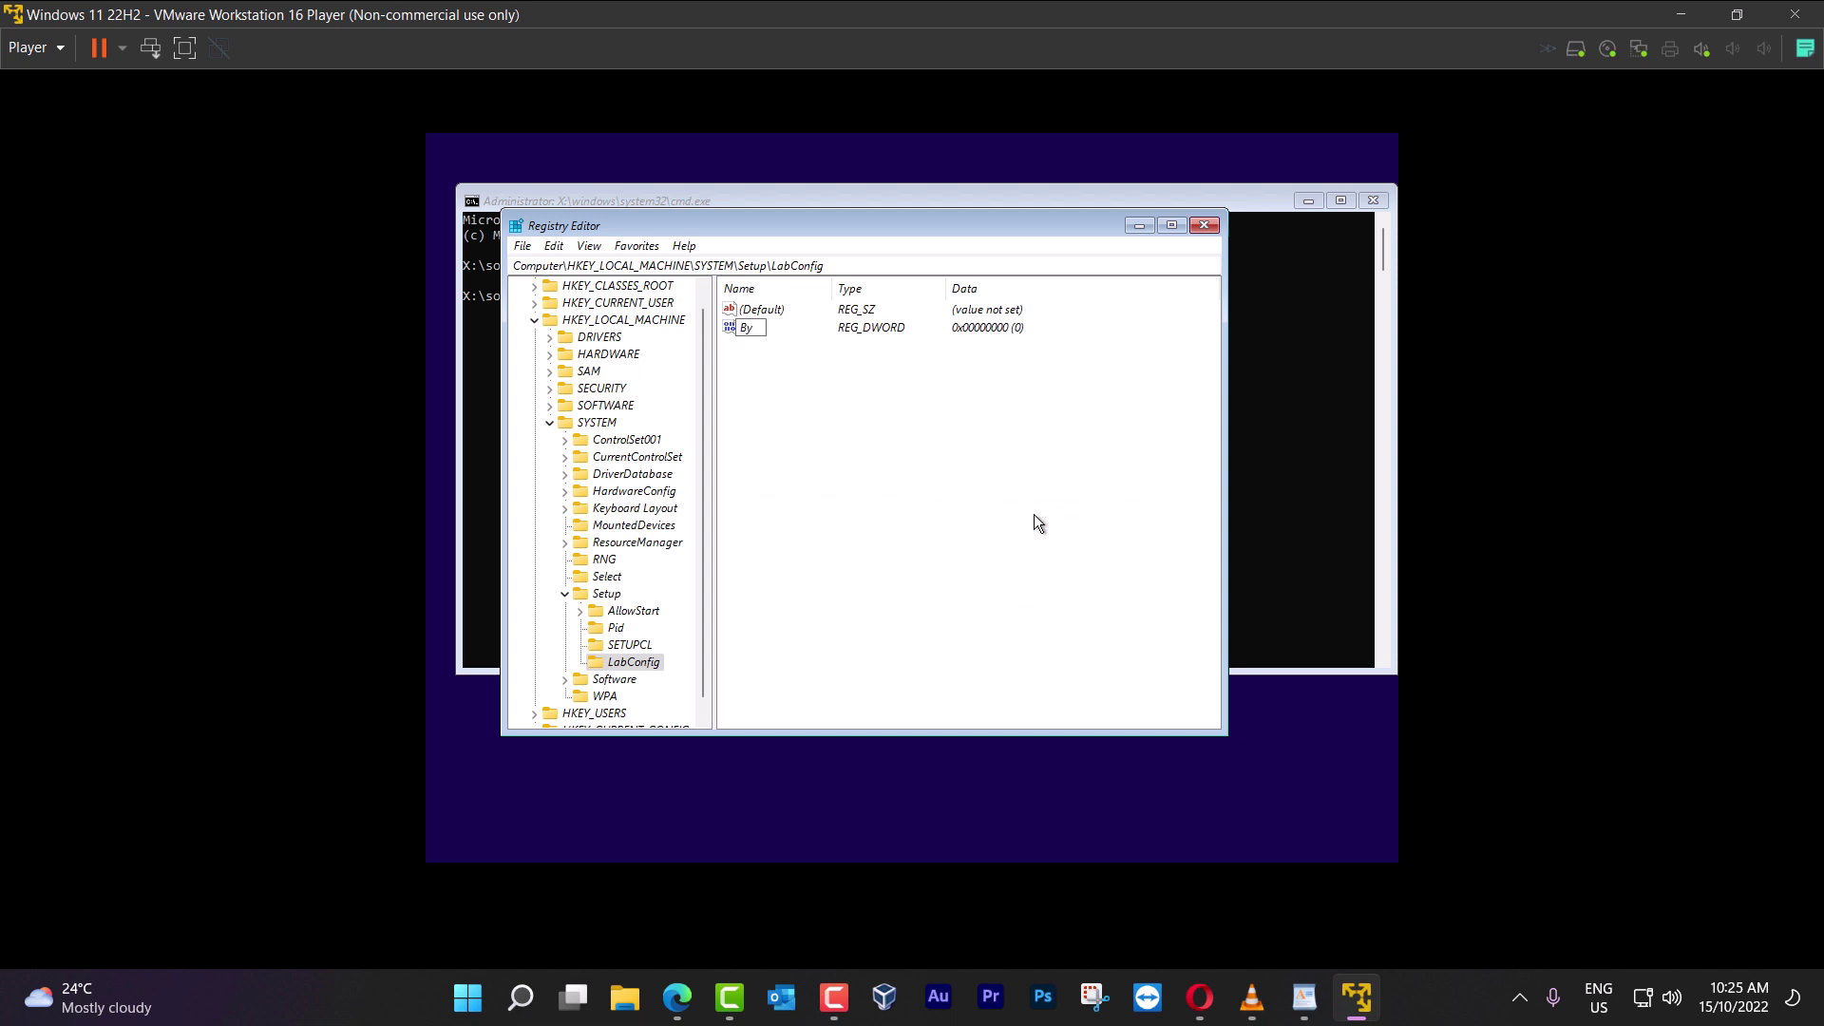
type("passCheck")
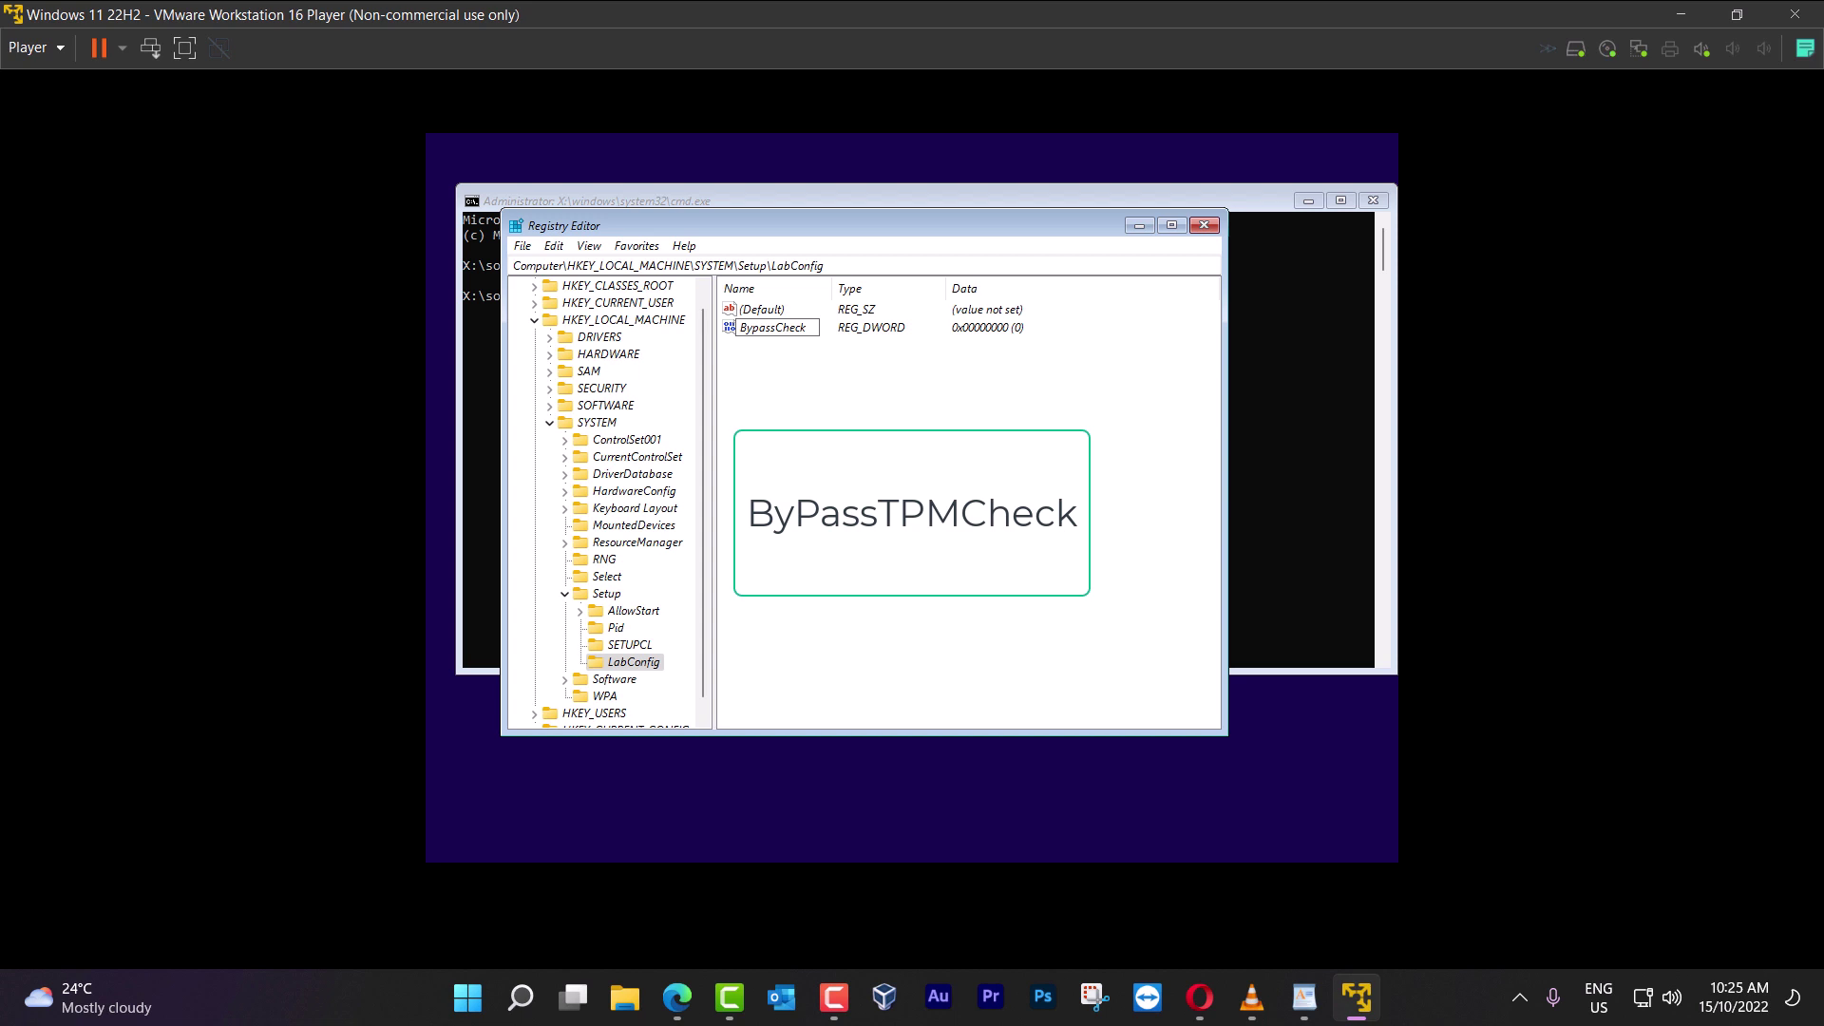
key("BackSpace")
key("BackSpace")
key("BackSpace")
key("BackSpace")
key("BackSpace")
type("TPM")
type("Ch")
type("heck")
key("Return")
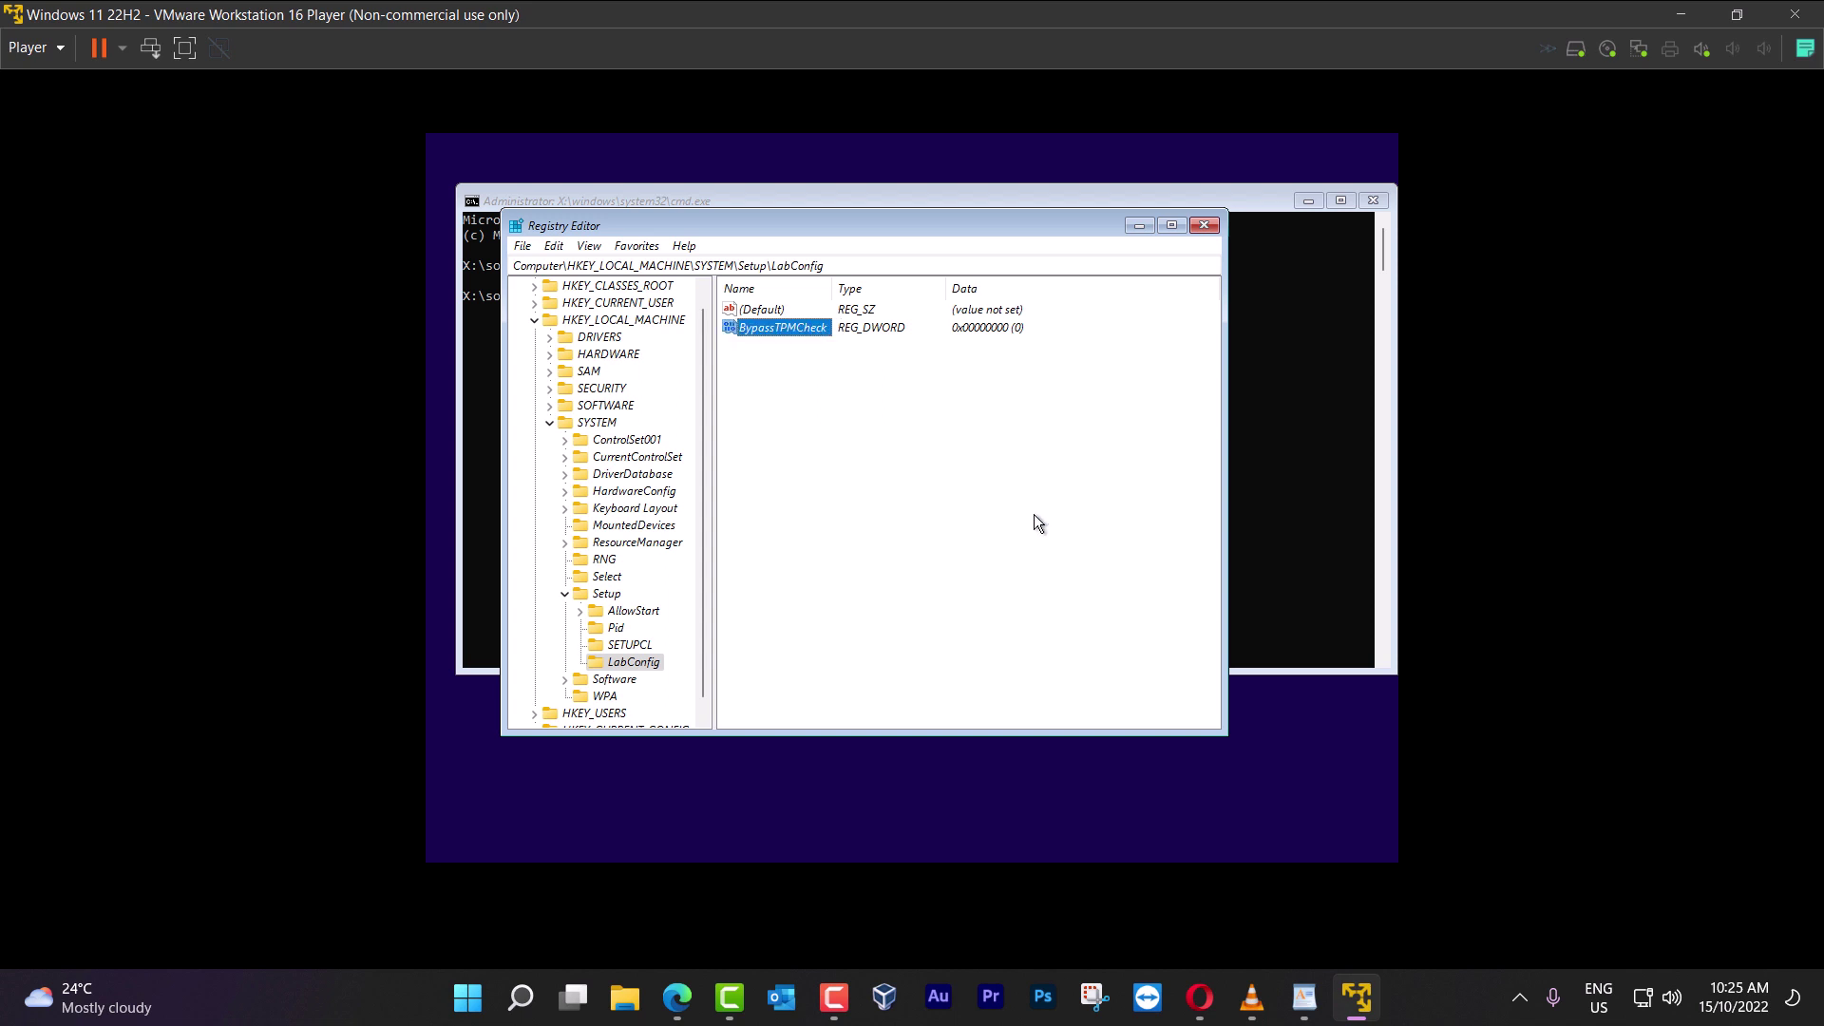
Set BypassTPMCheck's data to 1
double_click(801, 327)
type("1")
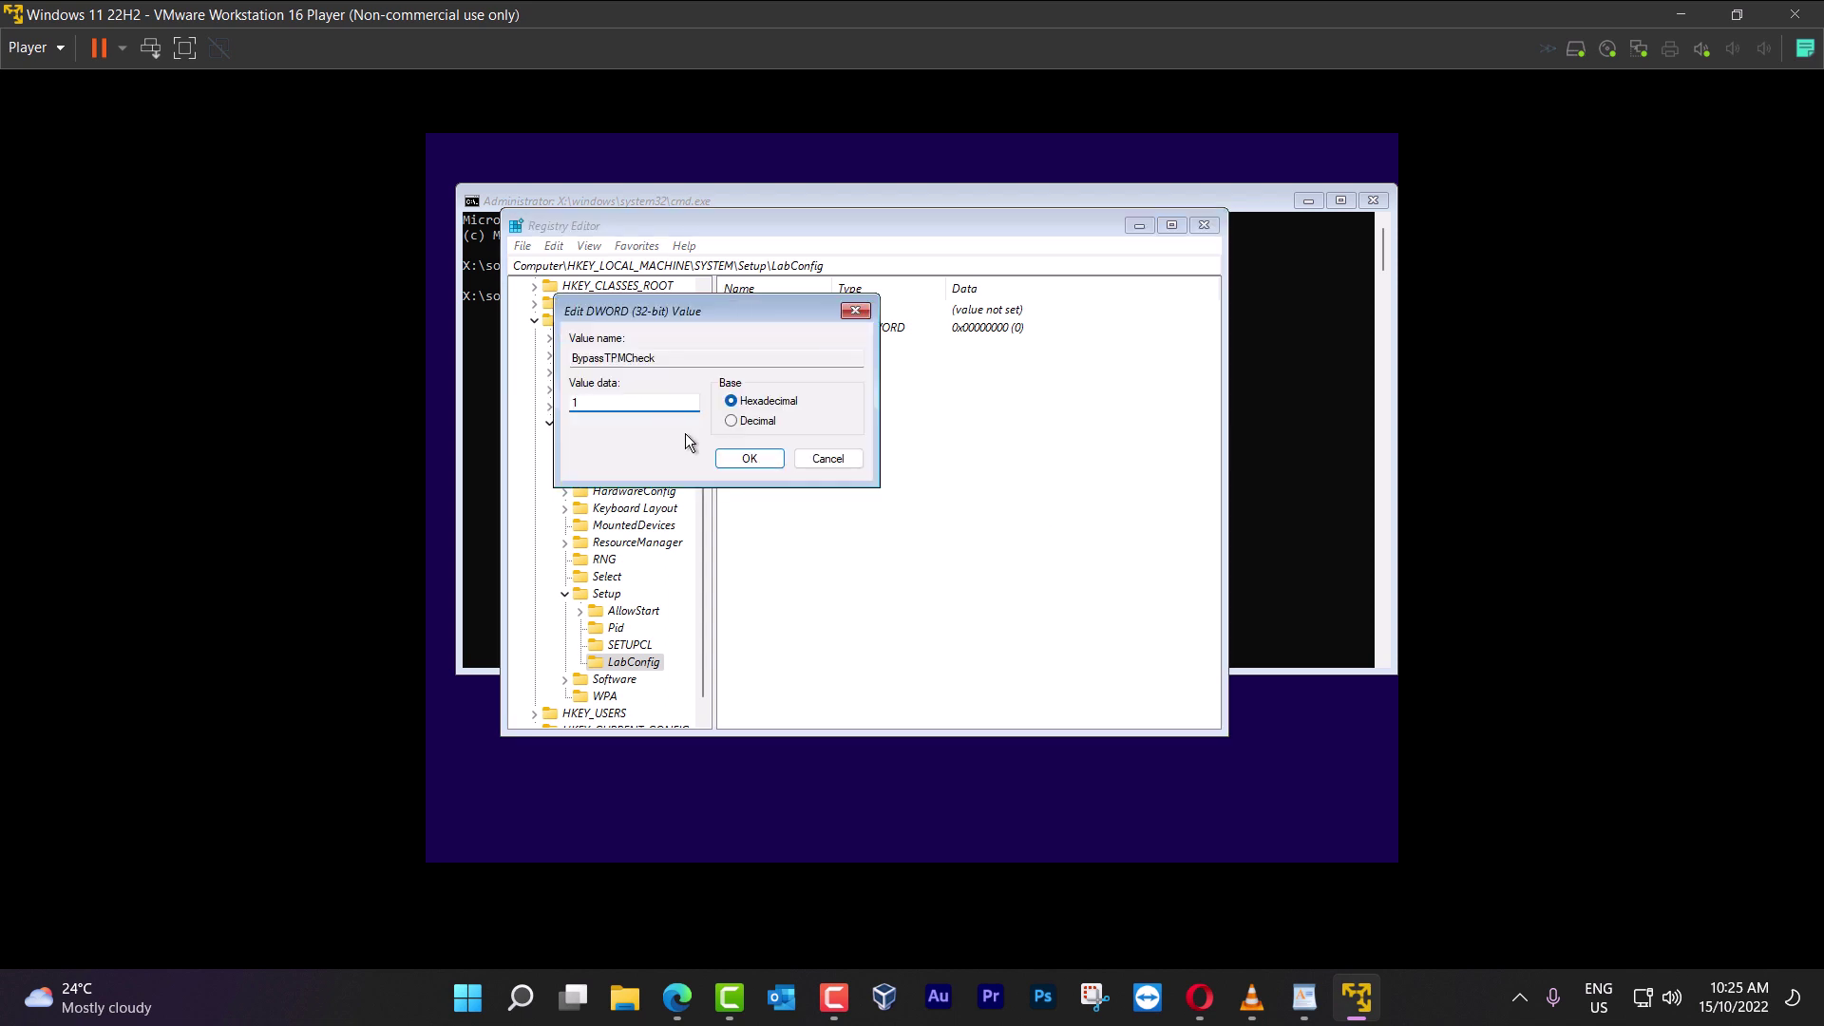
left_click(738, 453)
right_click(785, 410)
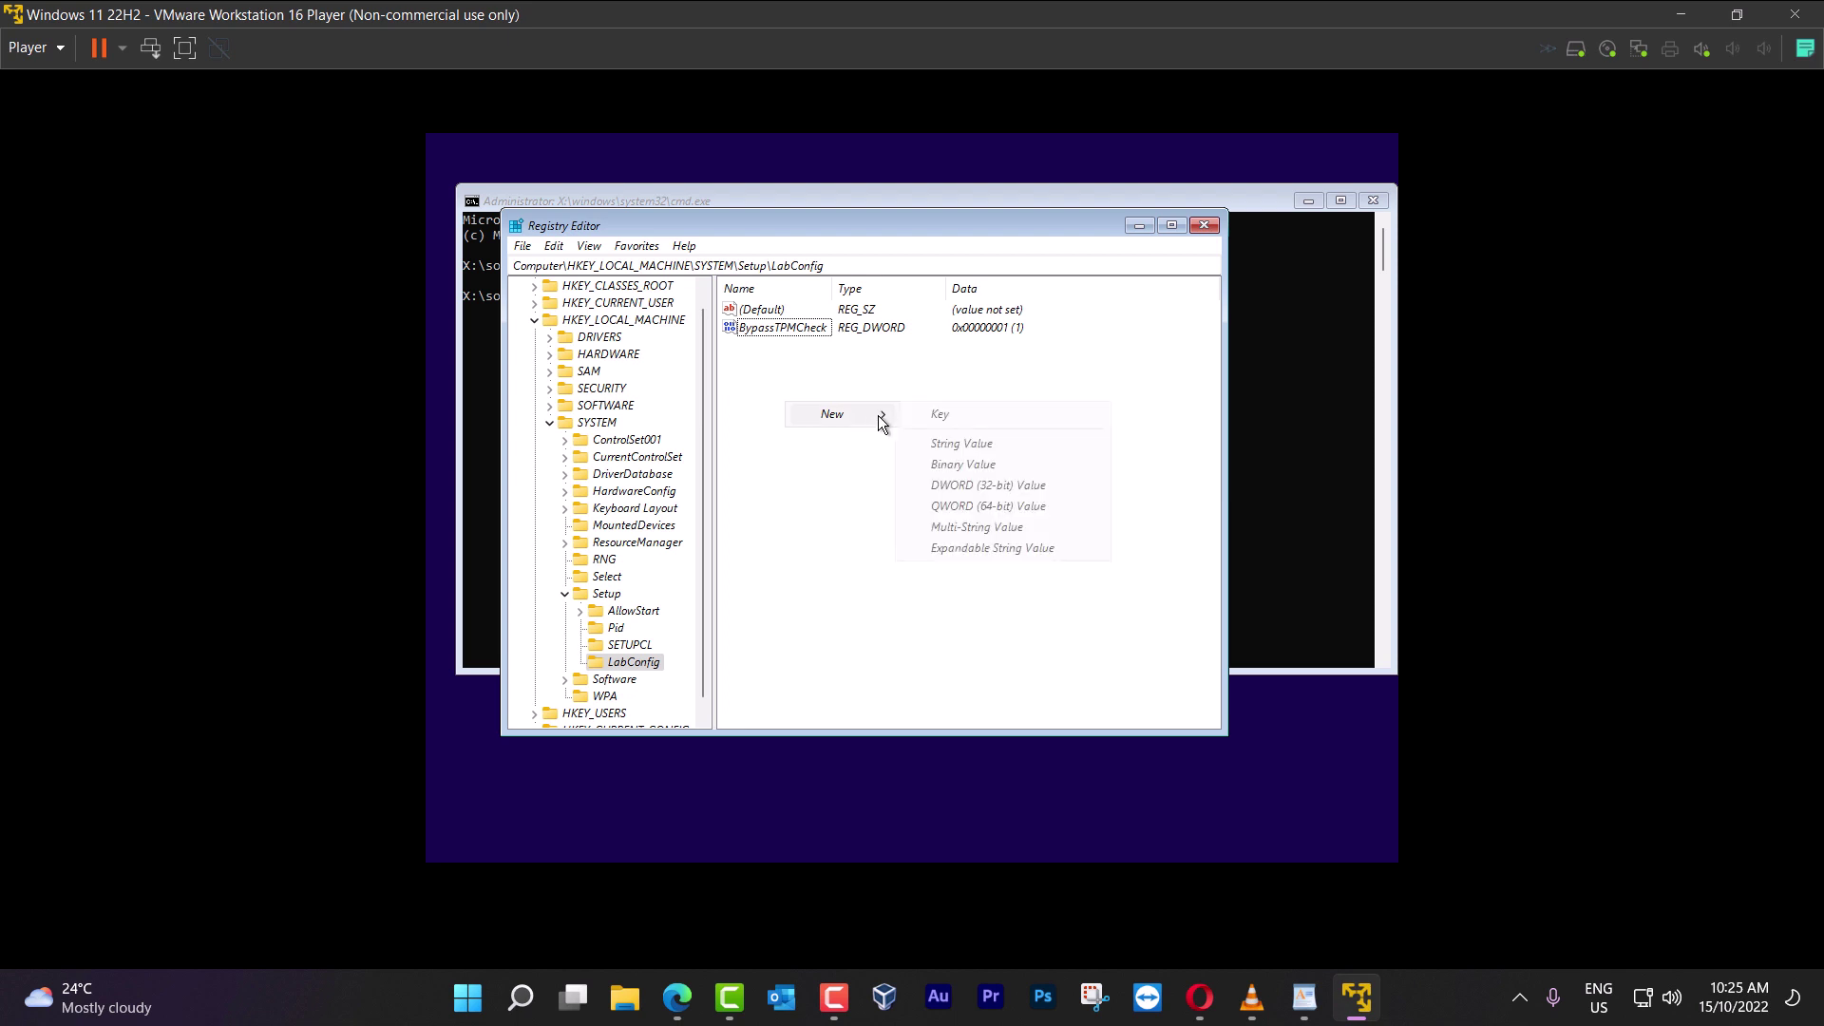
Add a DWORD (32-bit) value BypassSecureBootCheck in LabConfig with data 1
left_click(807, 393)
right_click(787, 376)
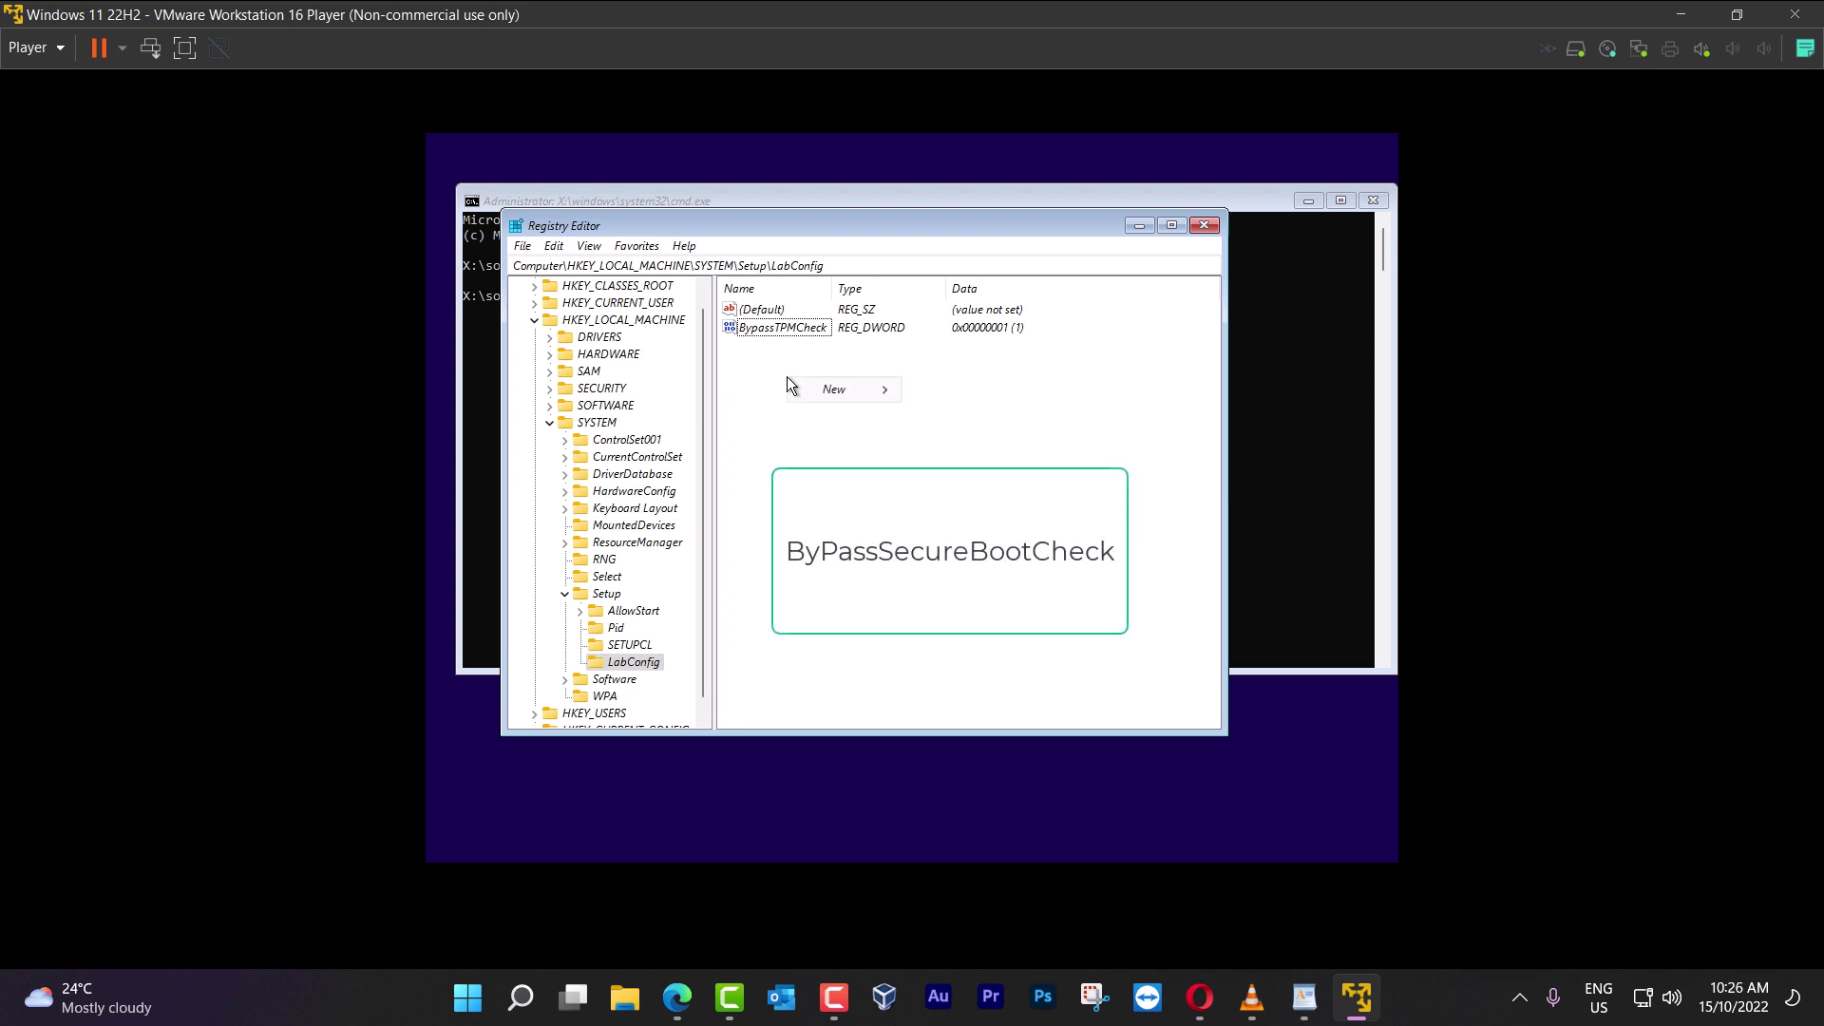
mouse_move(845, 387)
left_click(1006, 459)
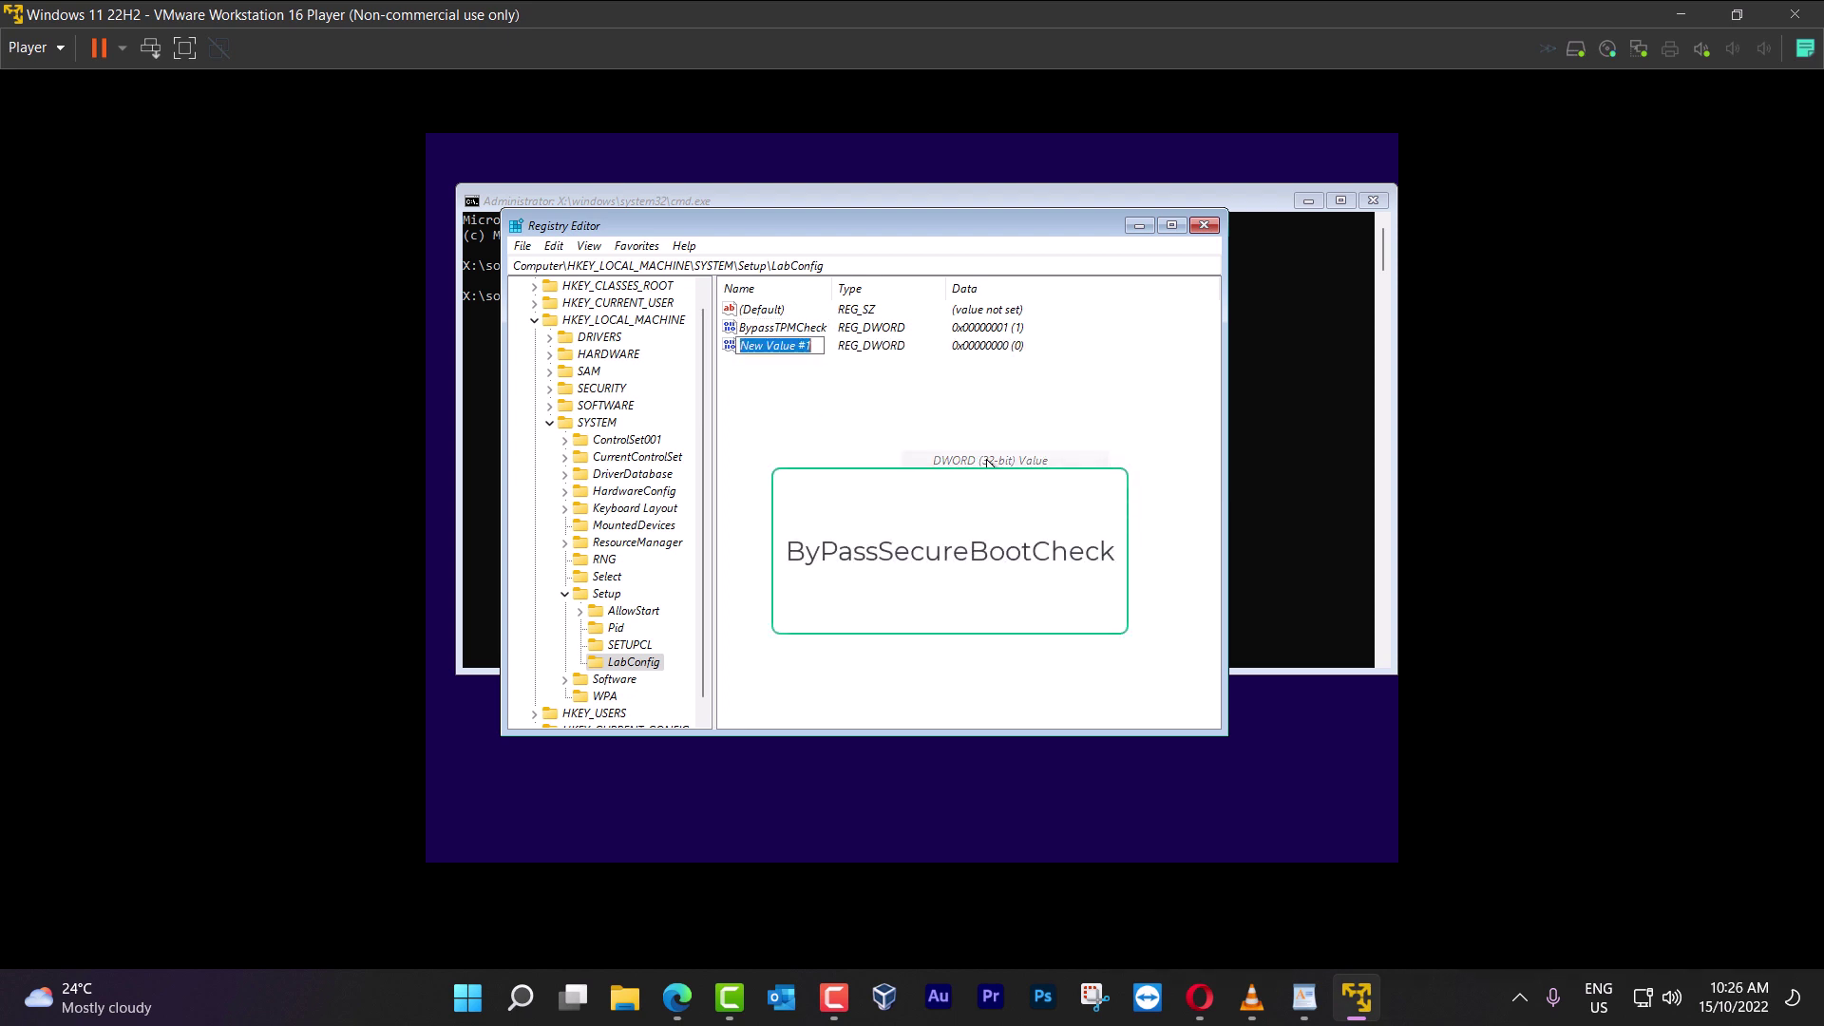
type("By")
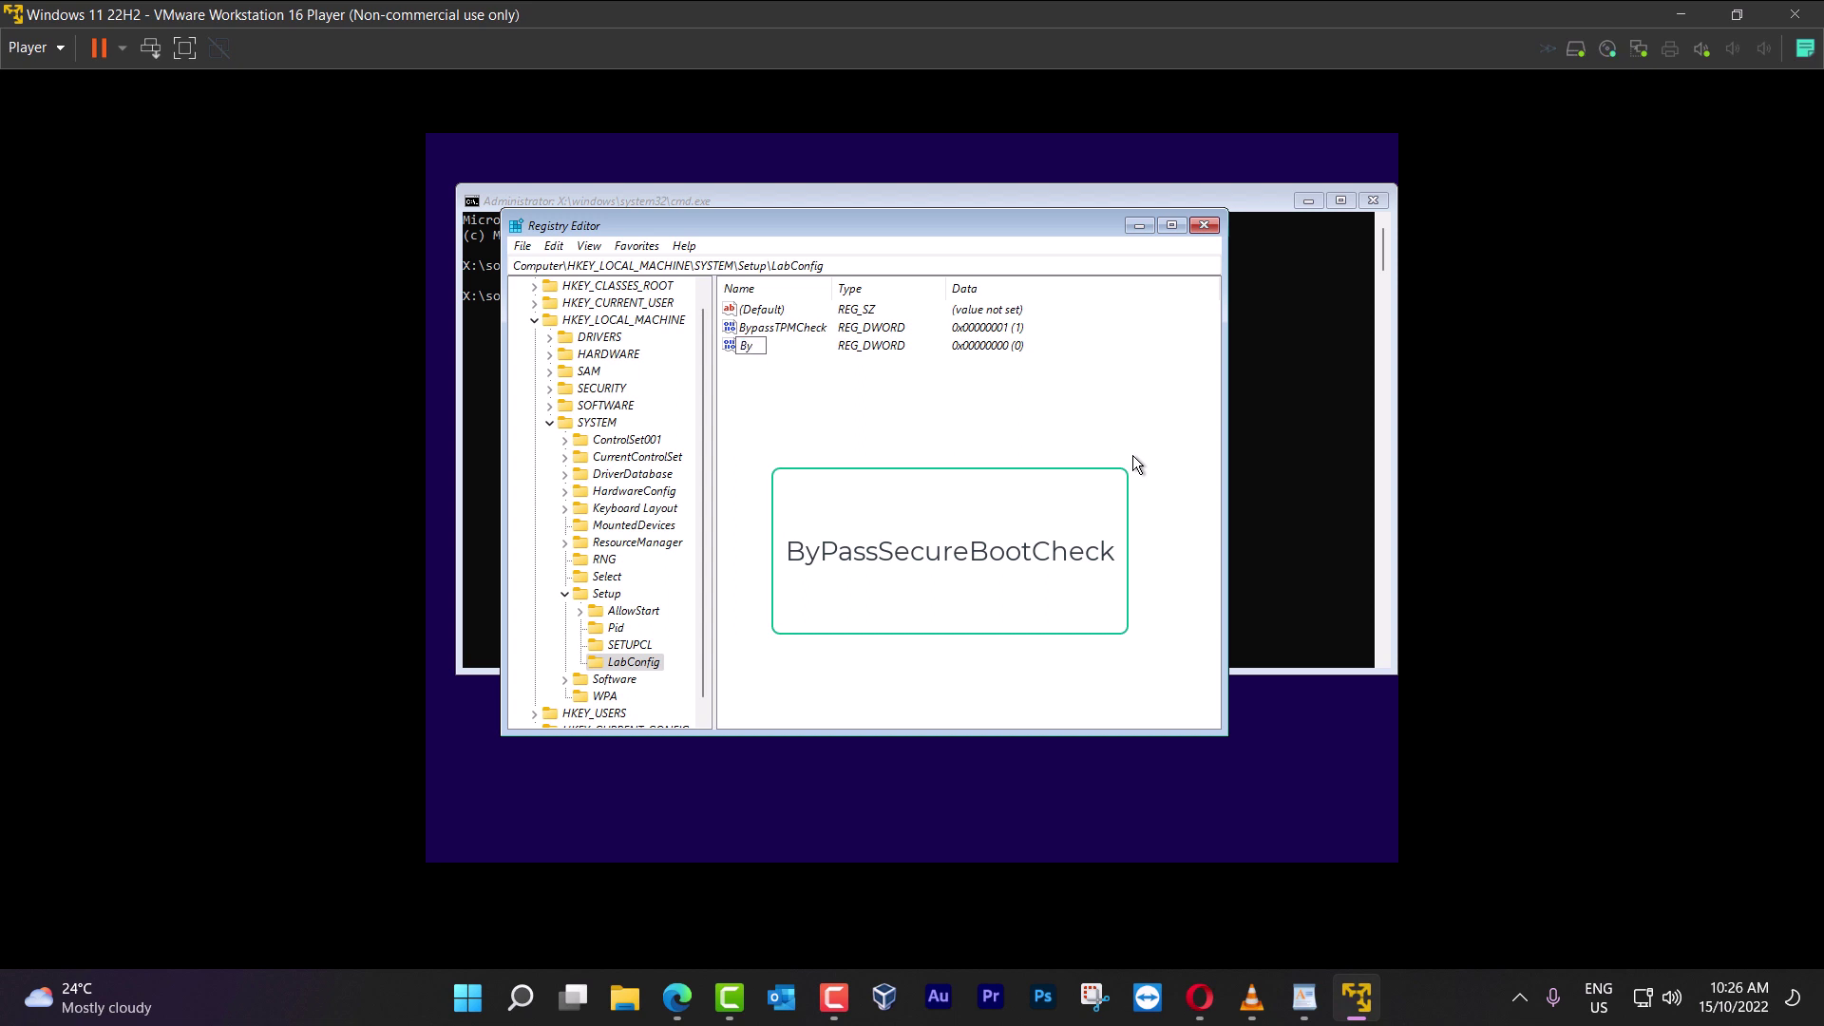
type("passSecureBootCheck")
key("Return")
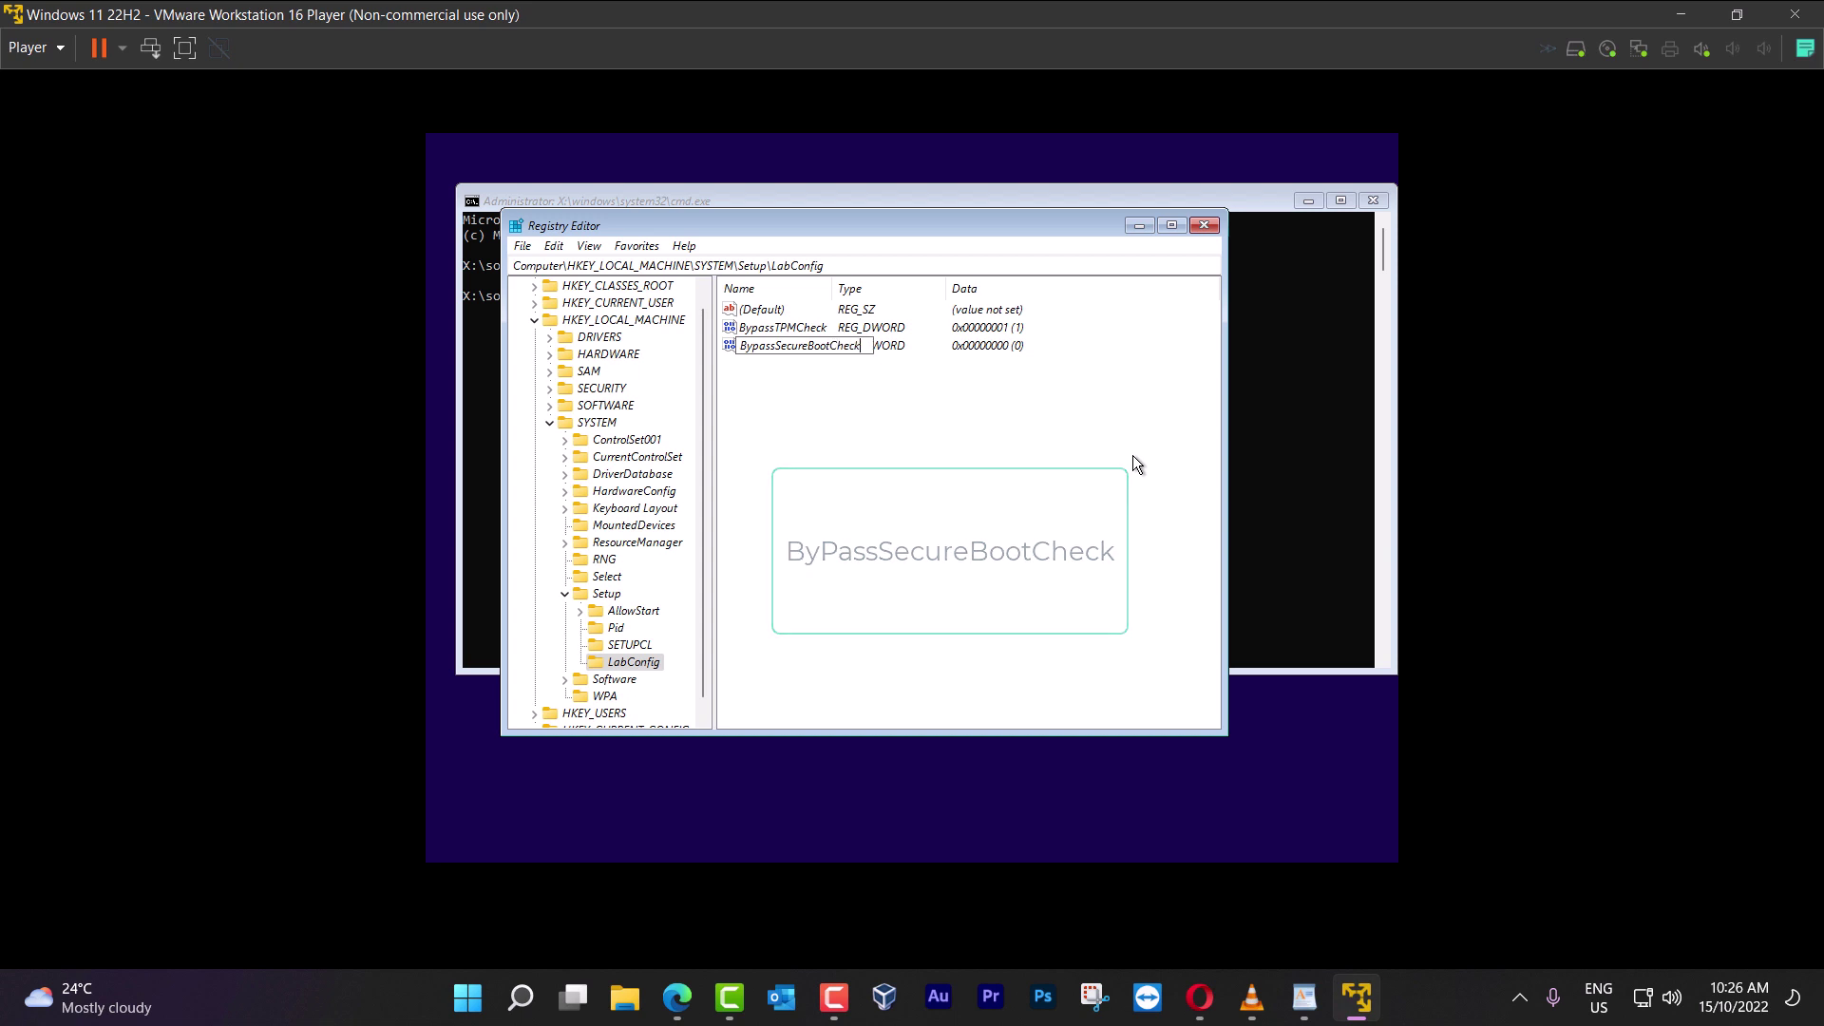
key("Return")
type("1")
key("Return")
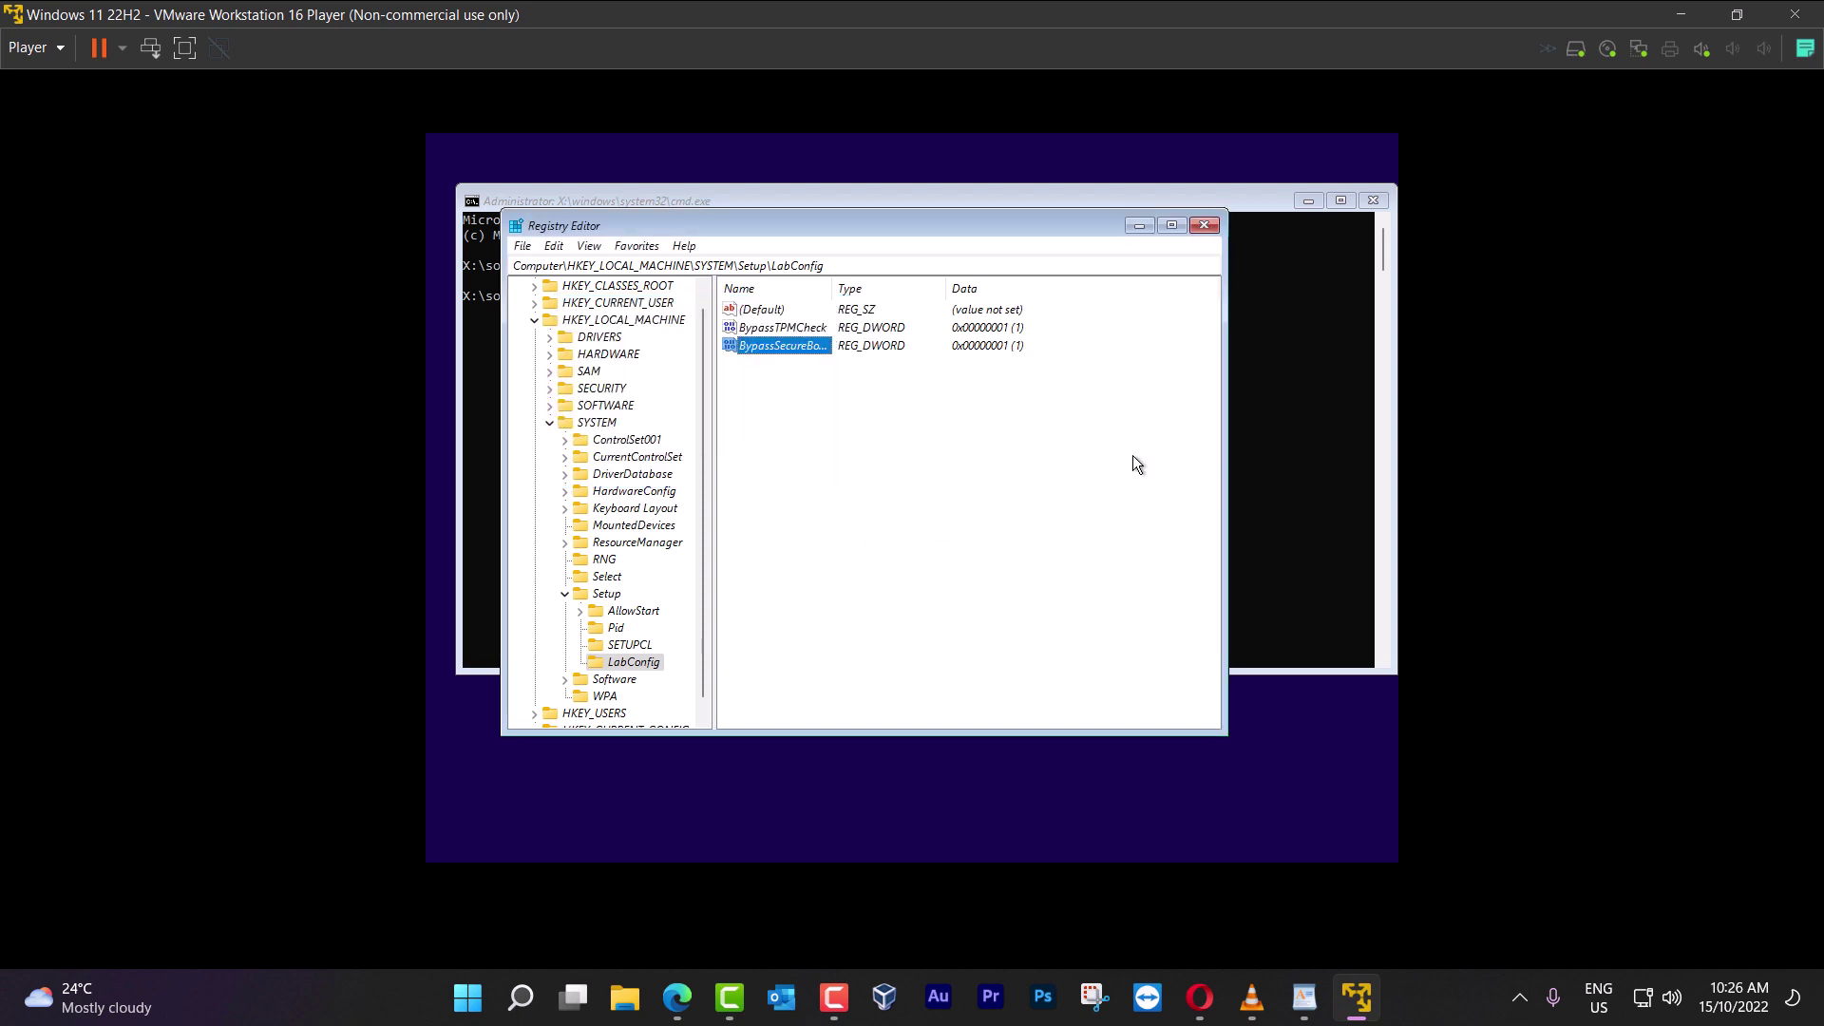
Close Registry Editor and cmd, then restart setup with Windows 11 Pro and no product key
left_click(1205, 227)
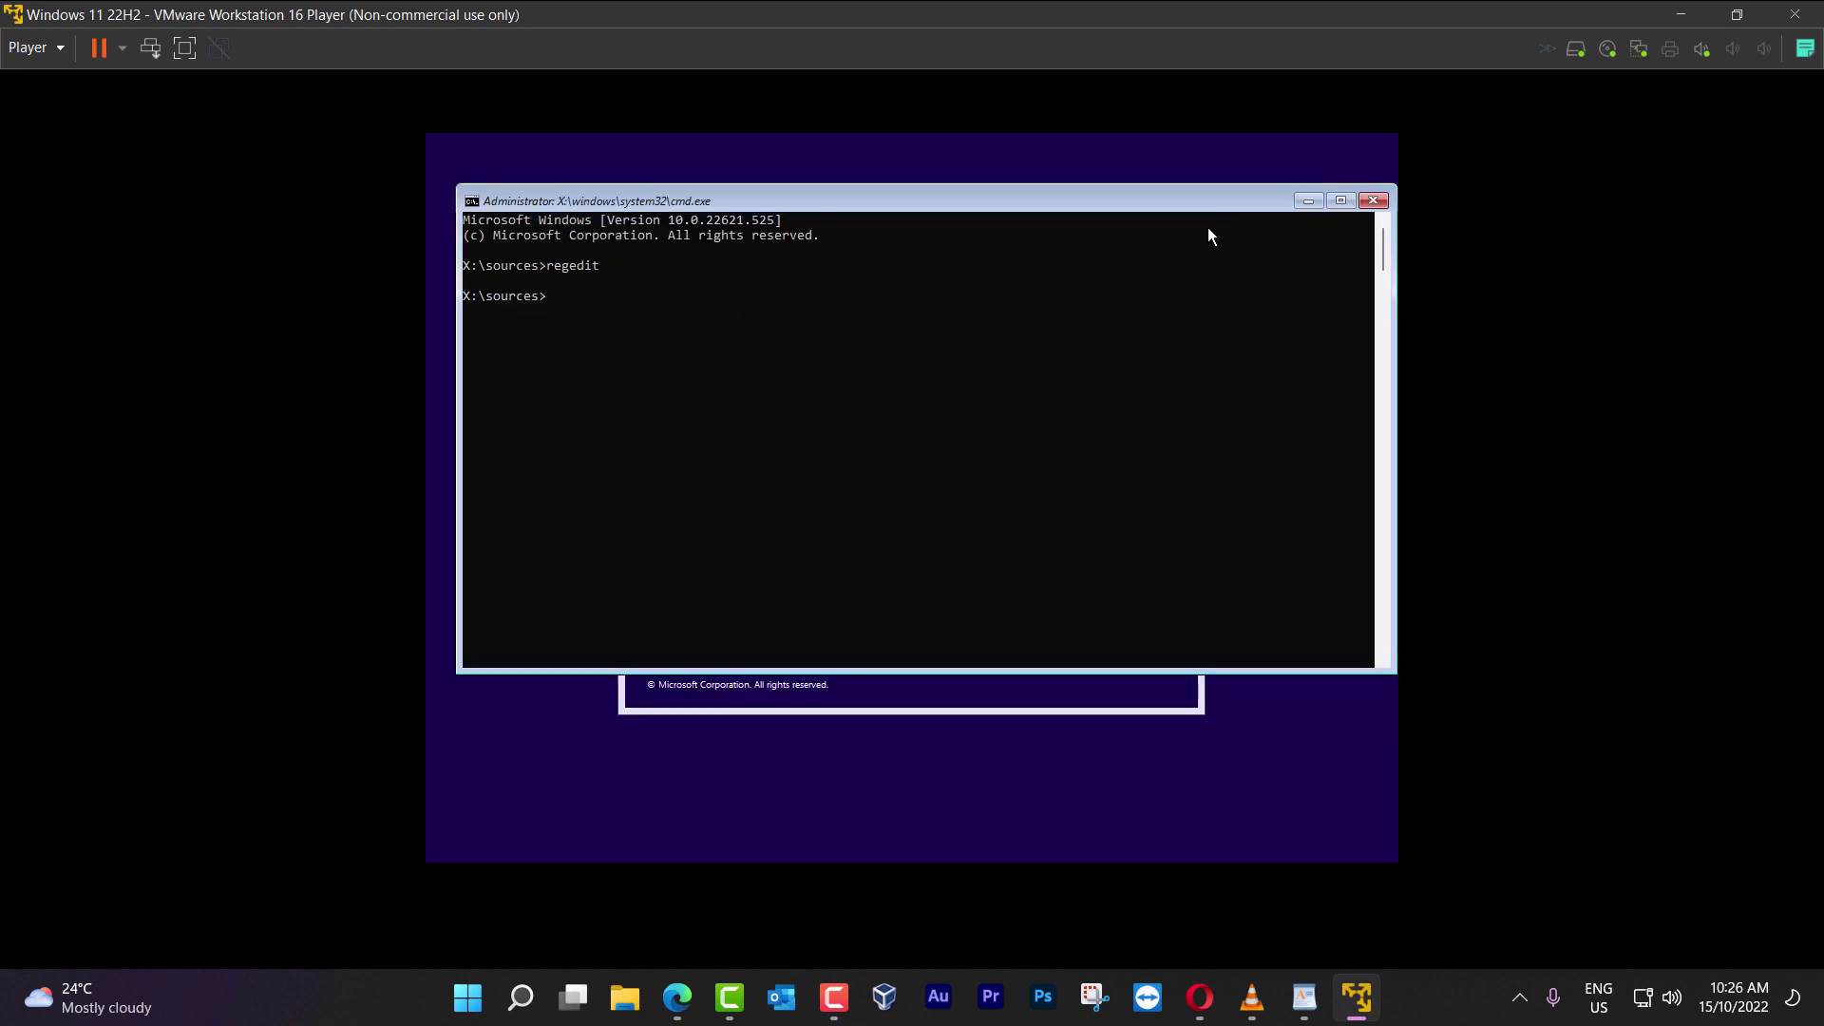
left_click(1375, 203)
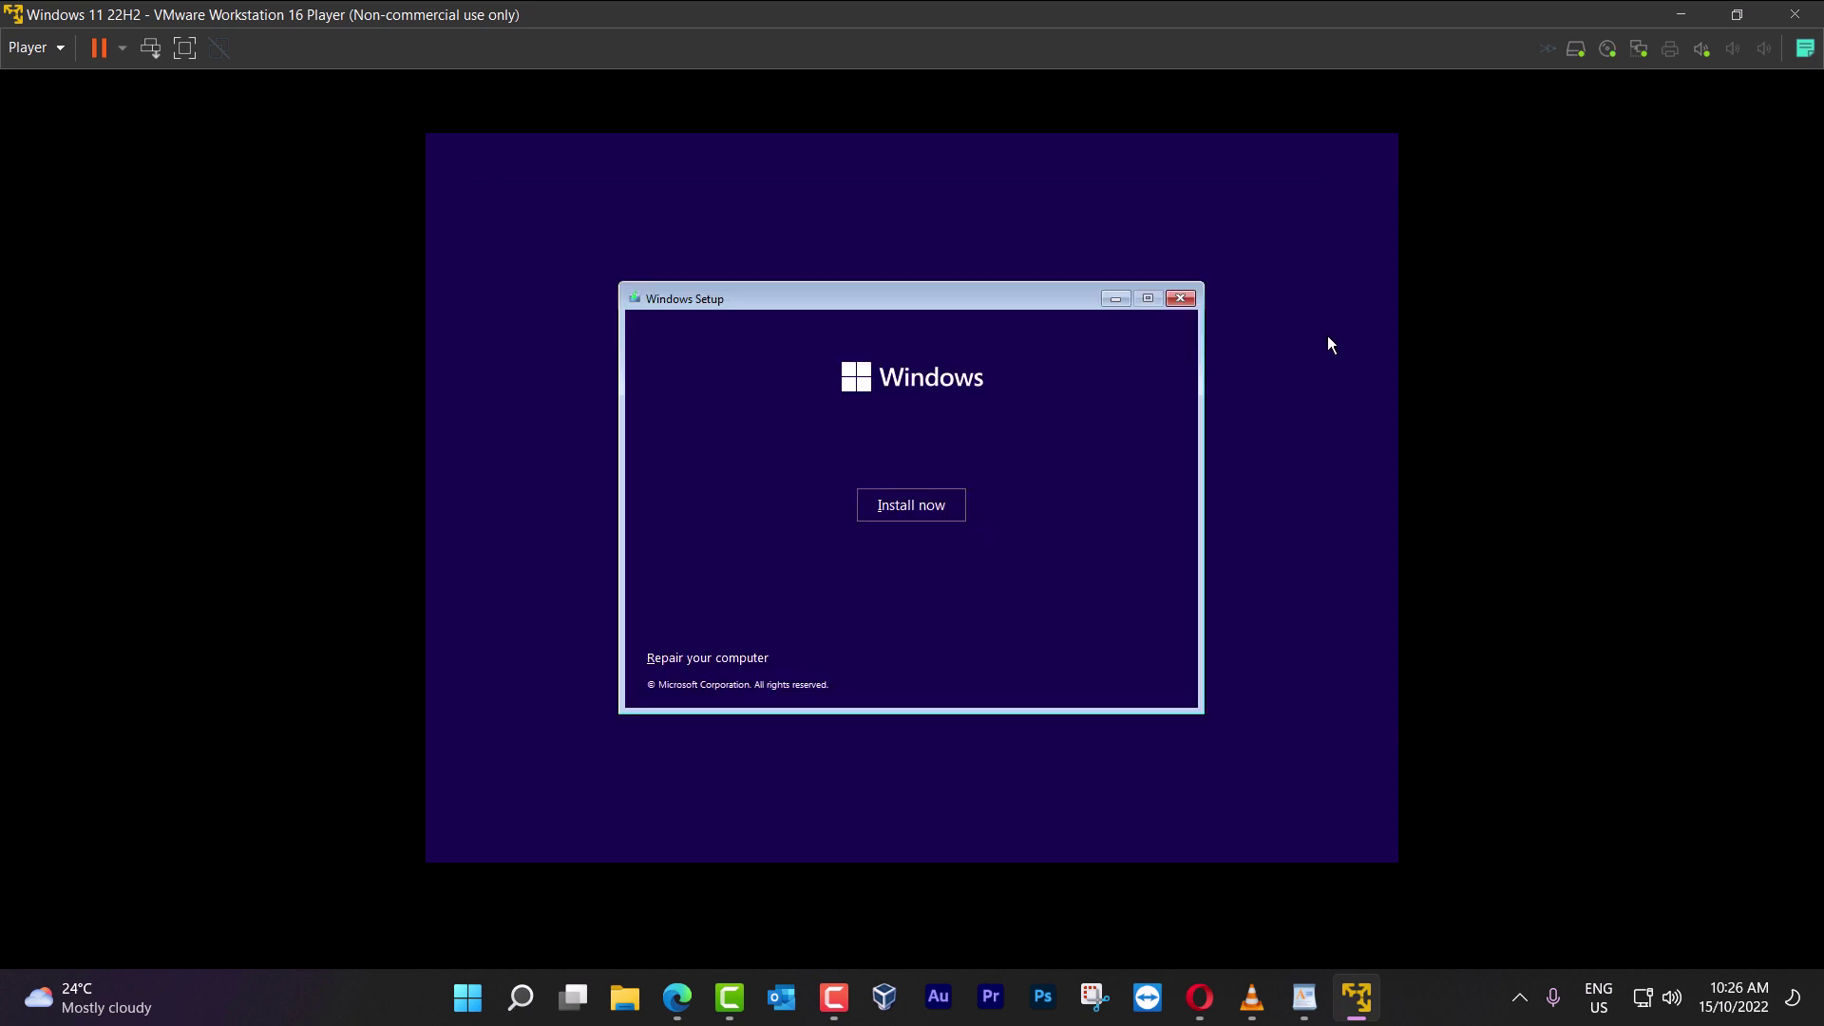
left_click(923, 504)
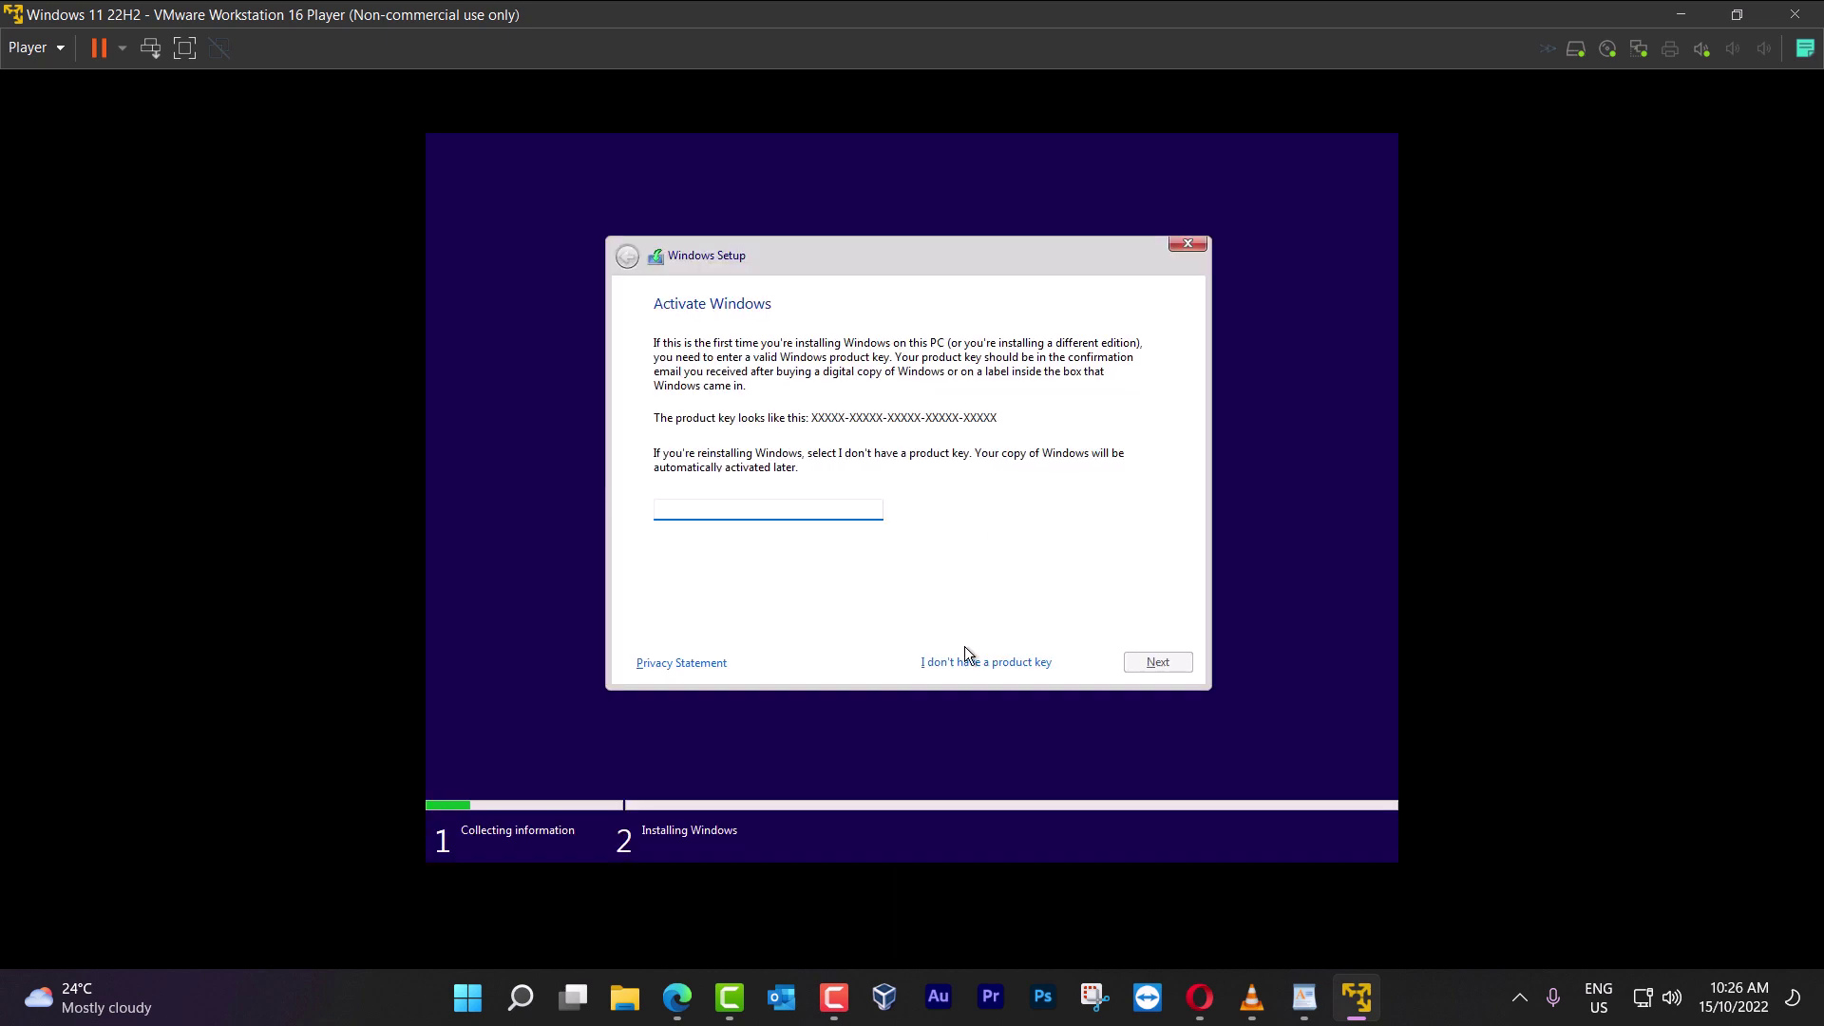
left_click(967, 661)
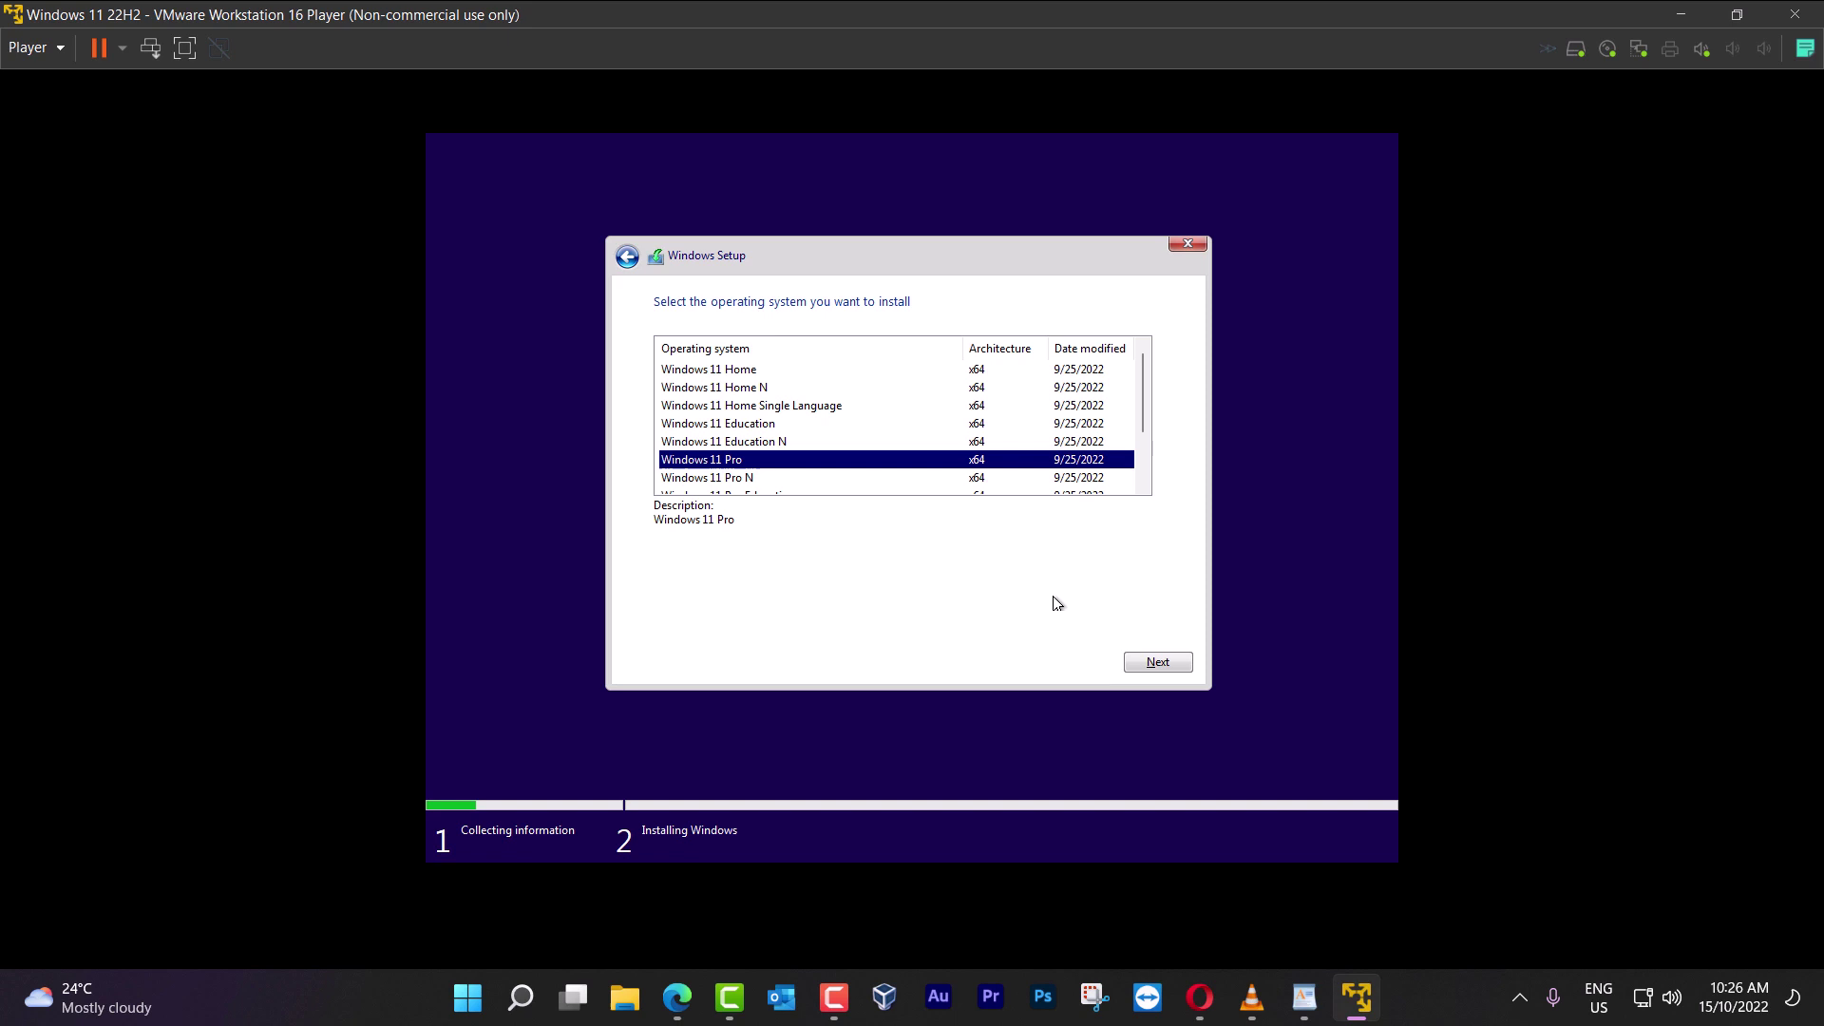
left_click(1158, 663)
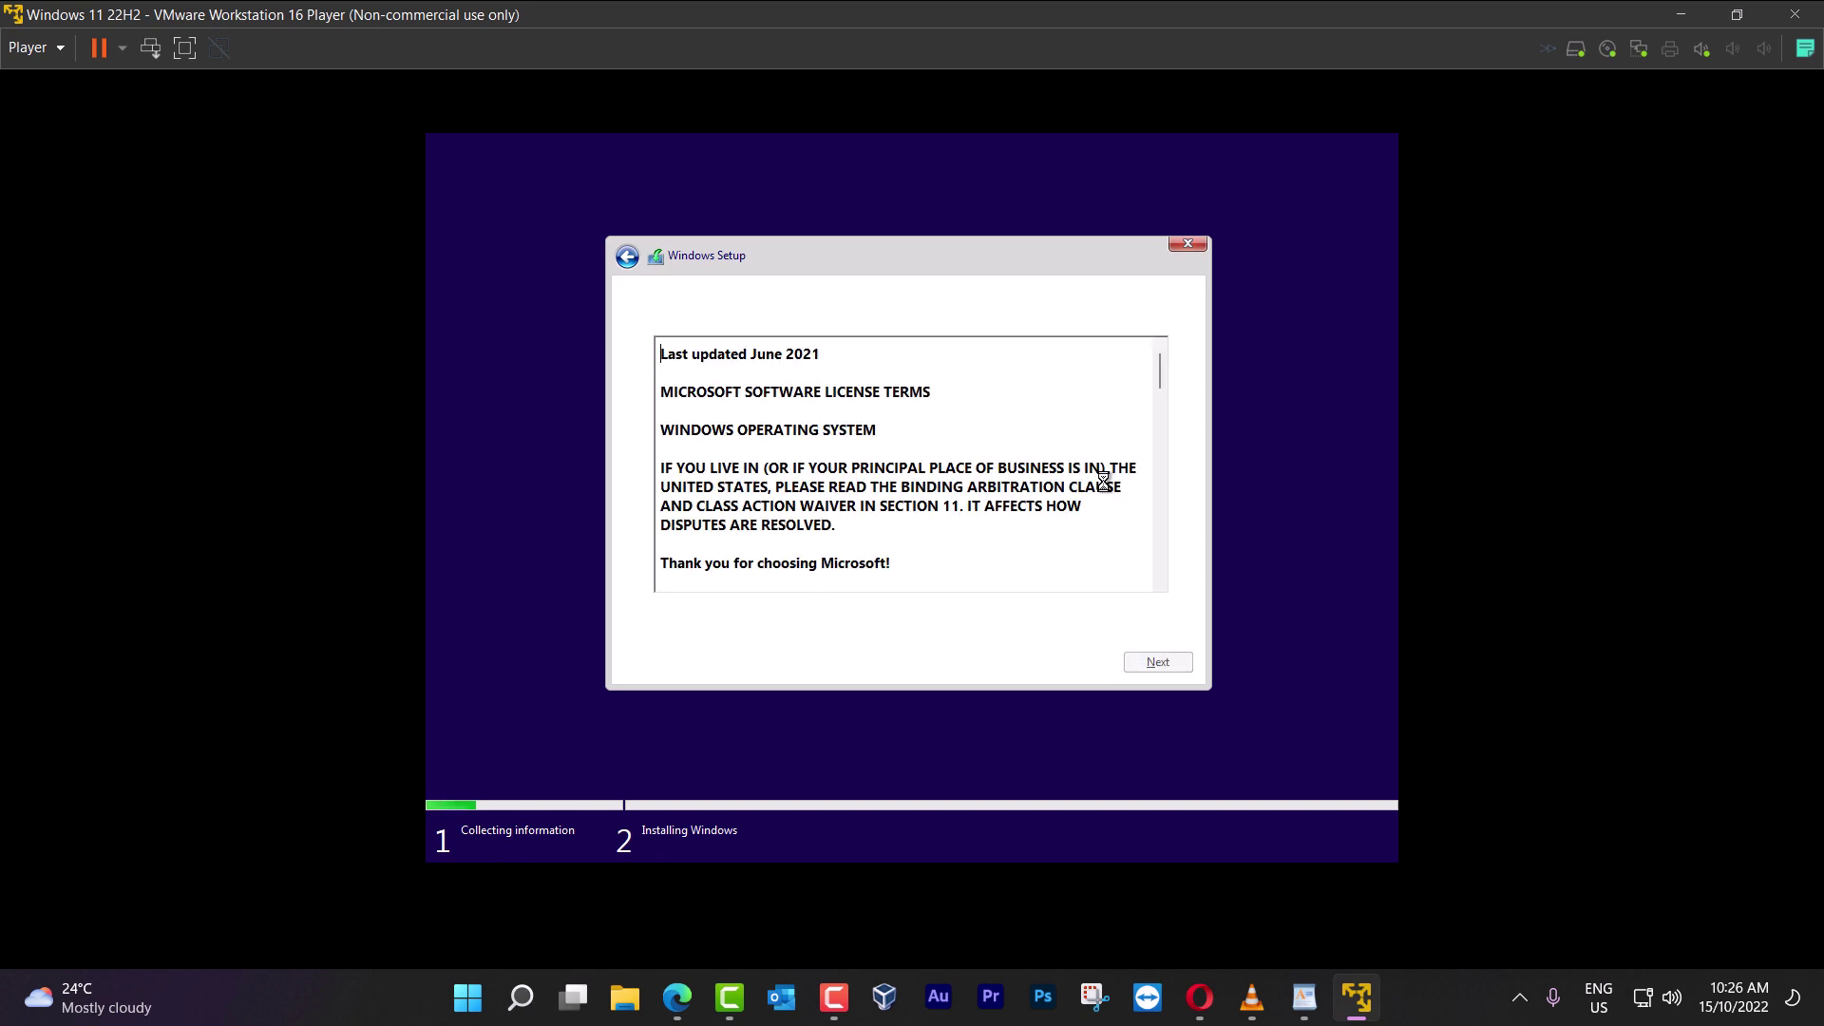
Accept the license terms and run a Custom install onto unallocated Drive 0
left_click(728, 632)
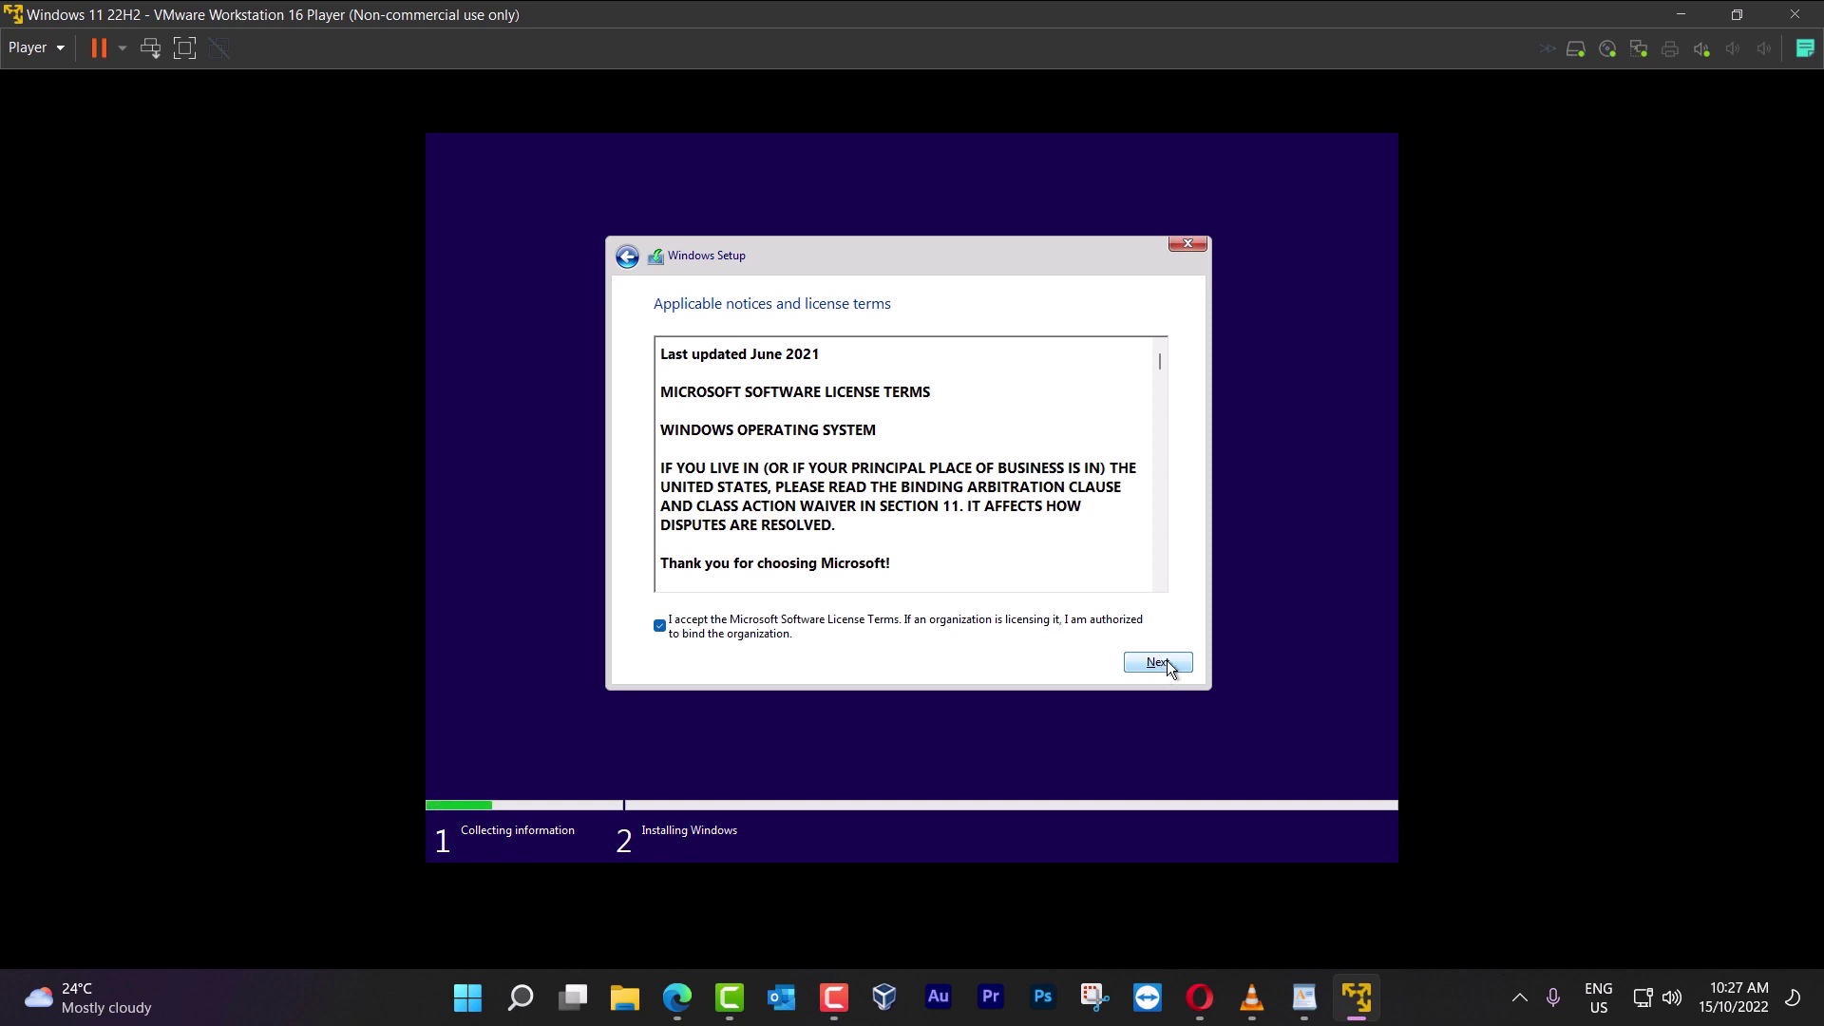
left_click(1167, 663)
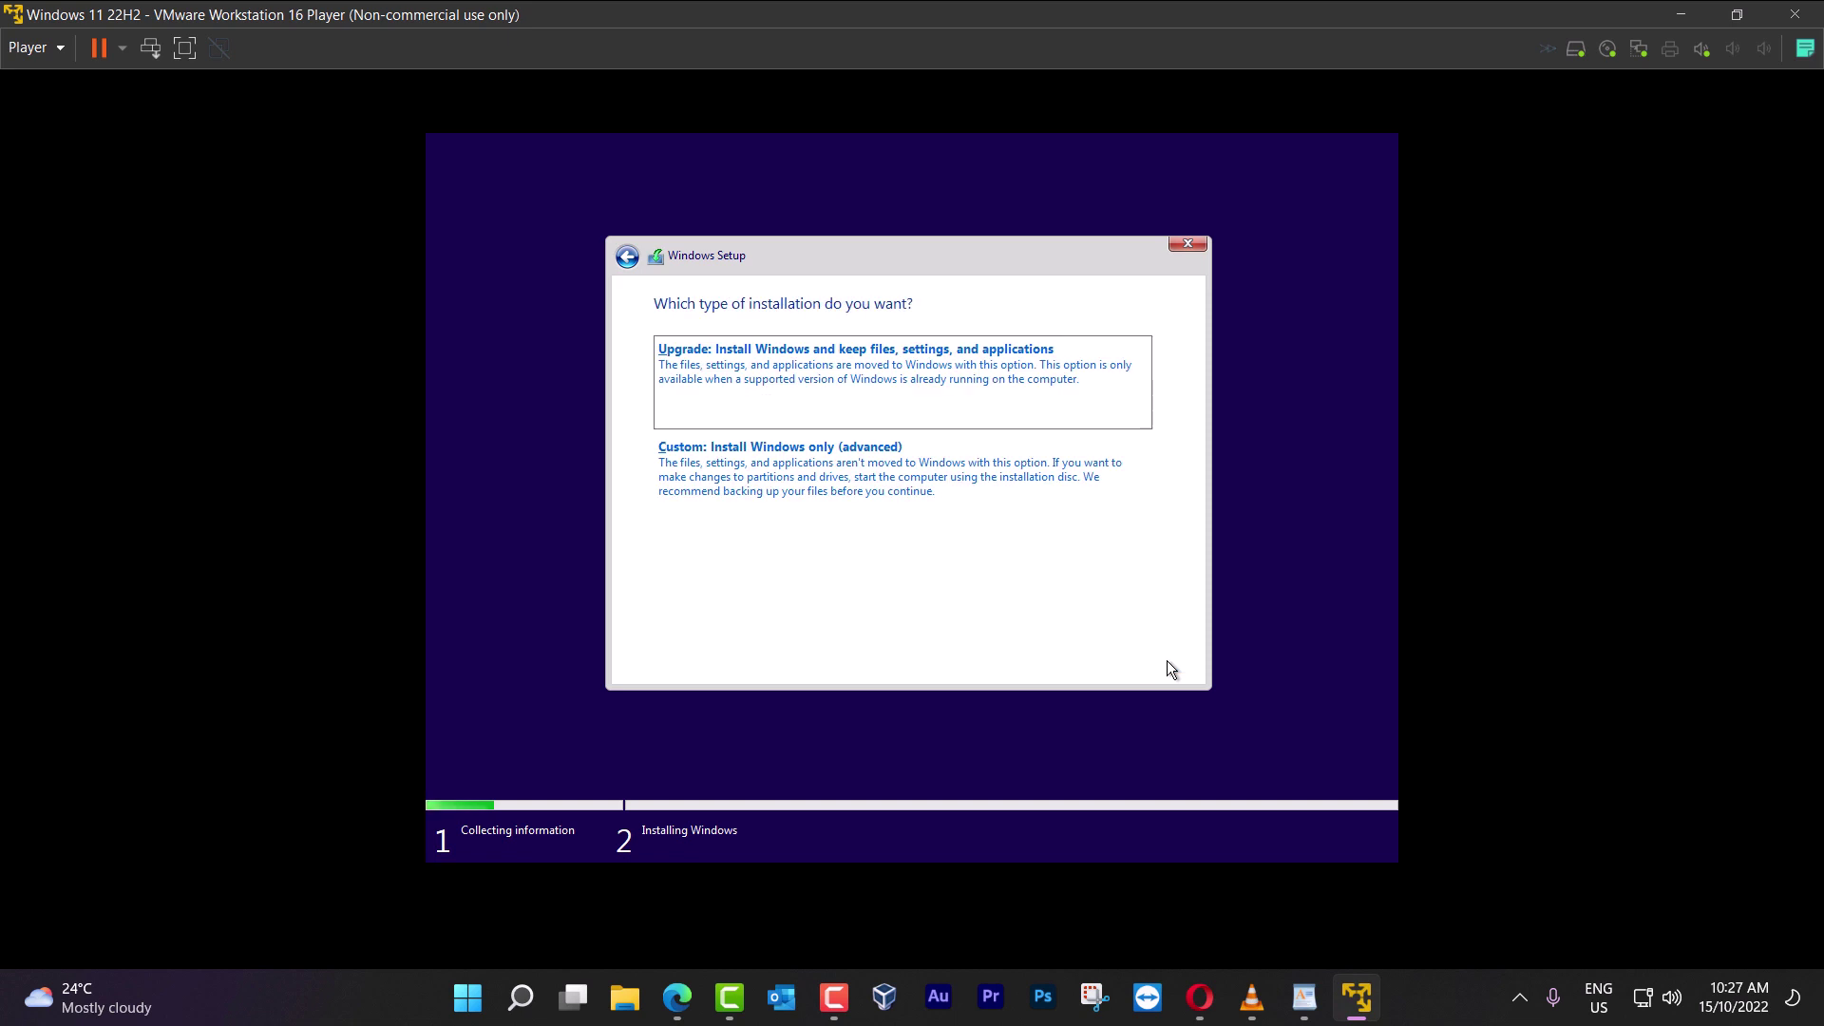
left_click(791, 484)
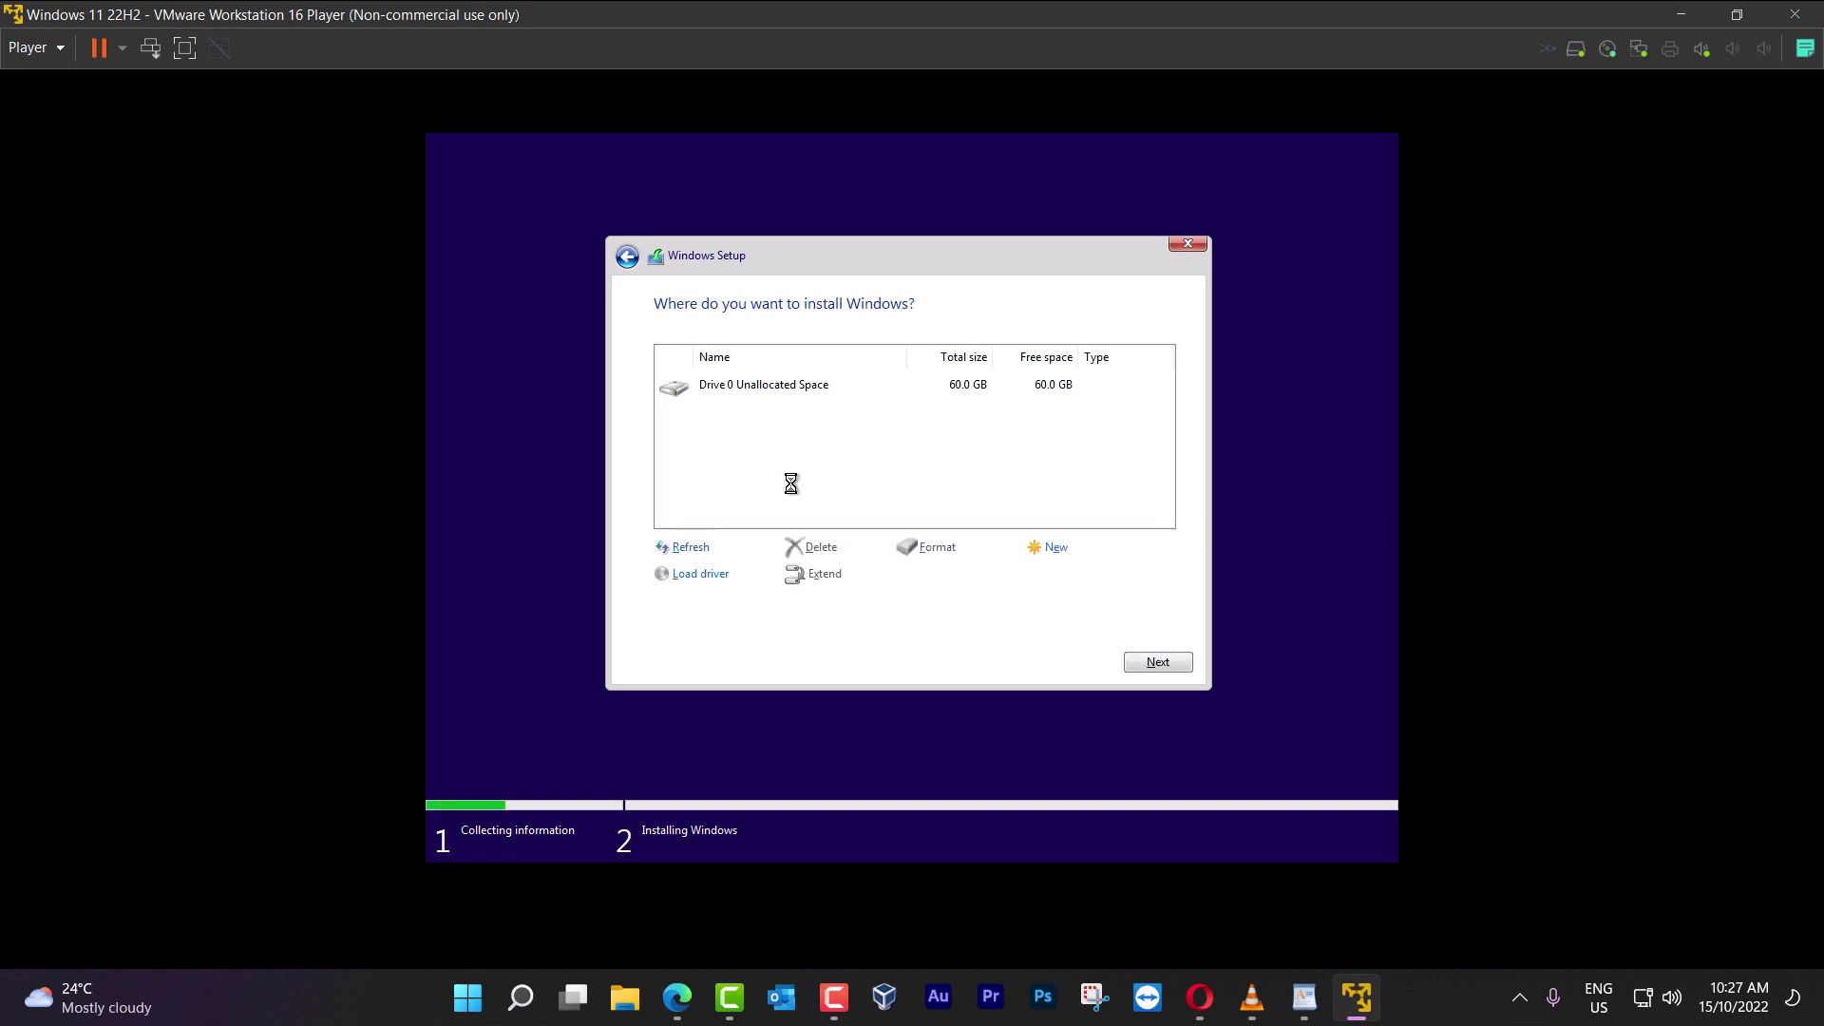
left_click(1159, 664)
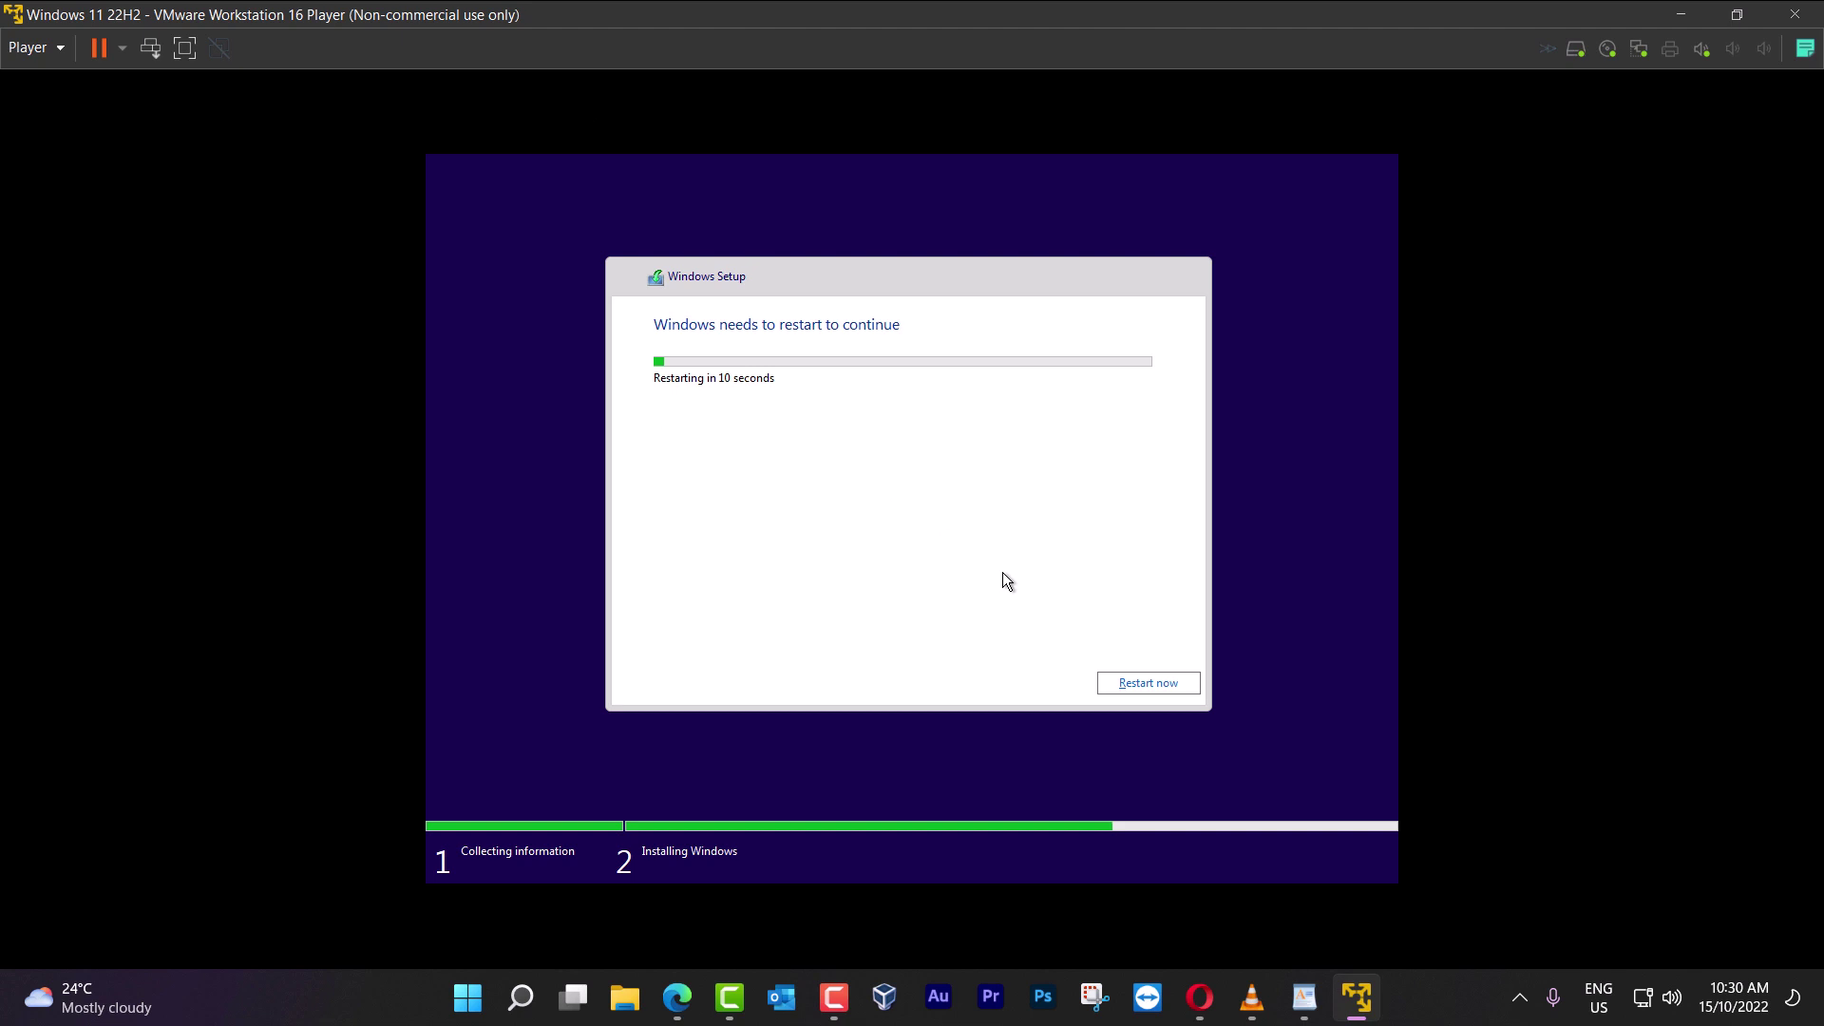
Restart the VM once Windows finishes installing
left_click(1153, 680)
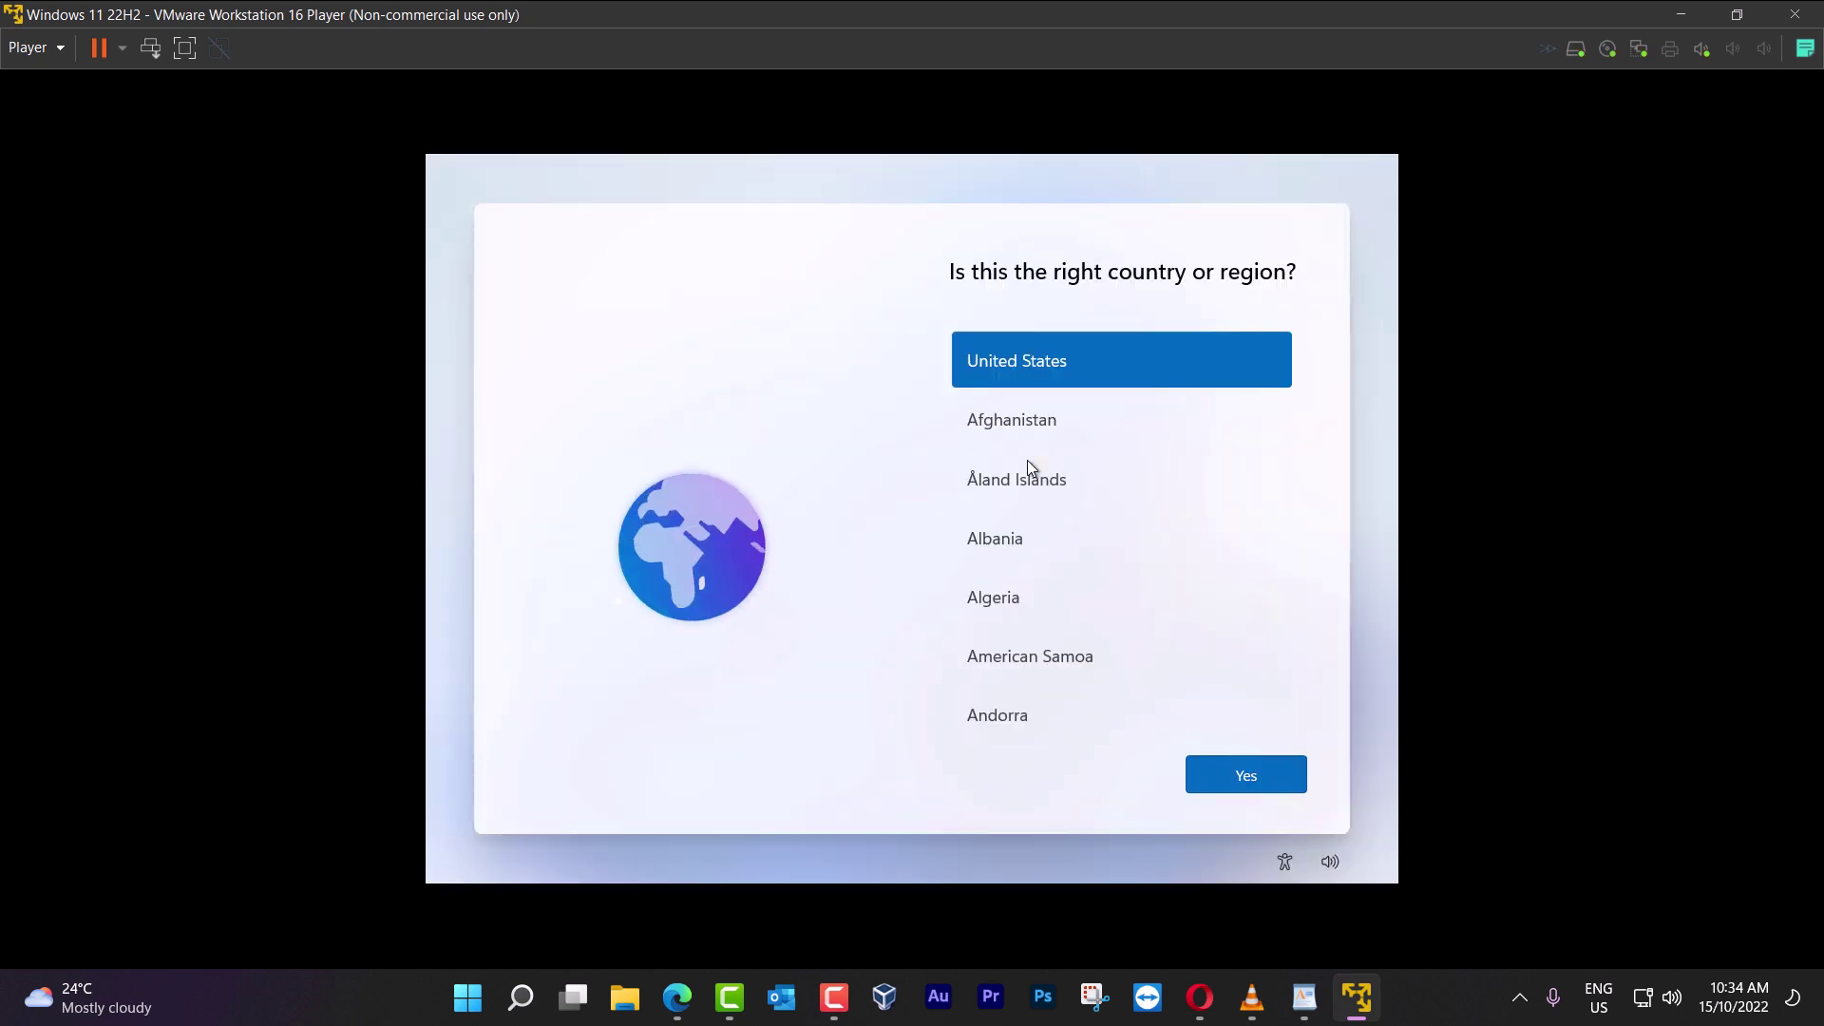
Confirm United States and the US keyboard, skip a second layout, and name the device TechWarriors
double_click(964, 368)
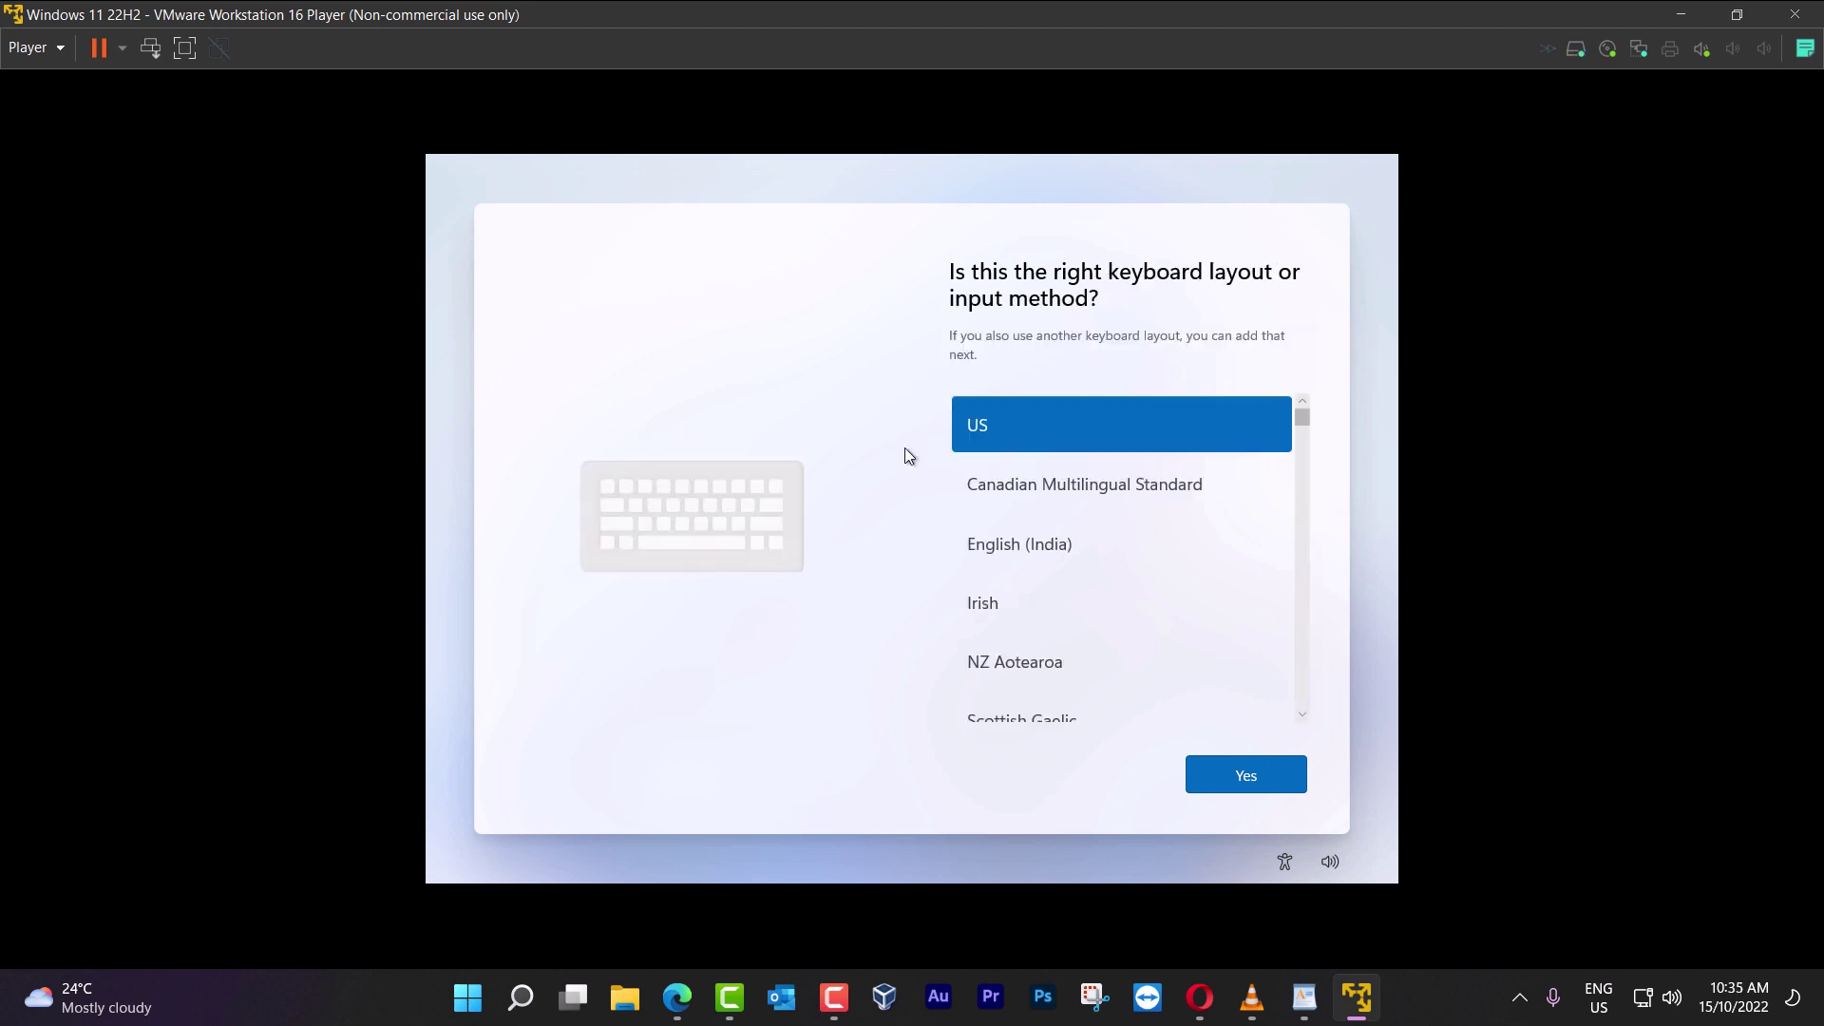
left_click(1276, 784)
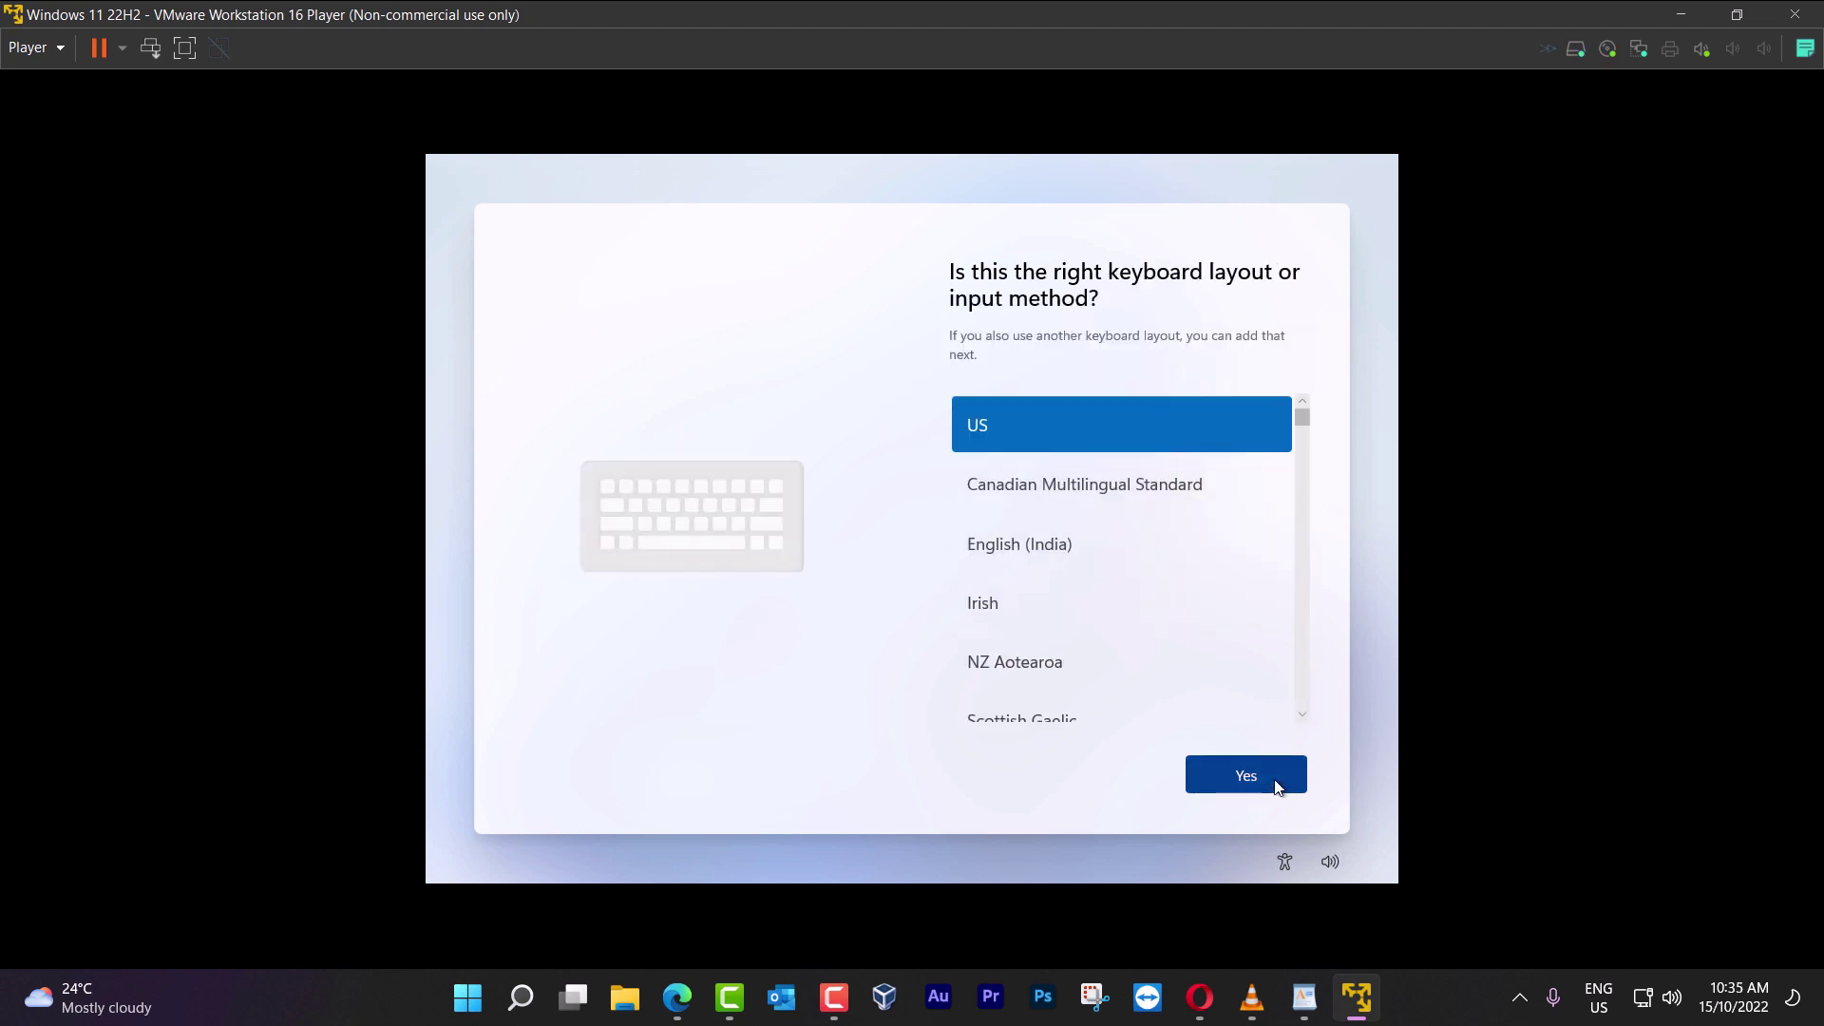
left_click(1300, 772)
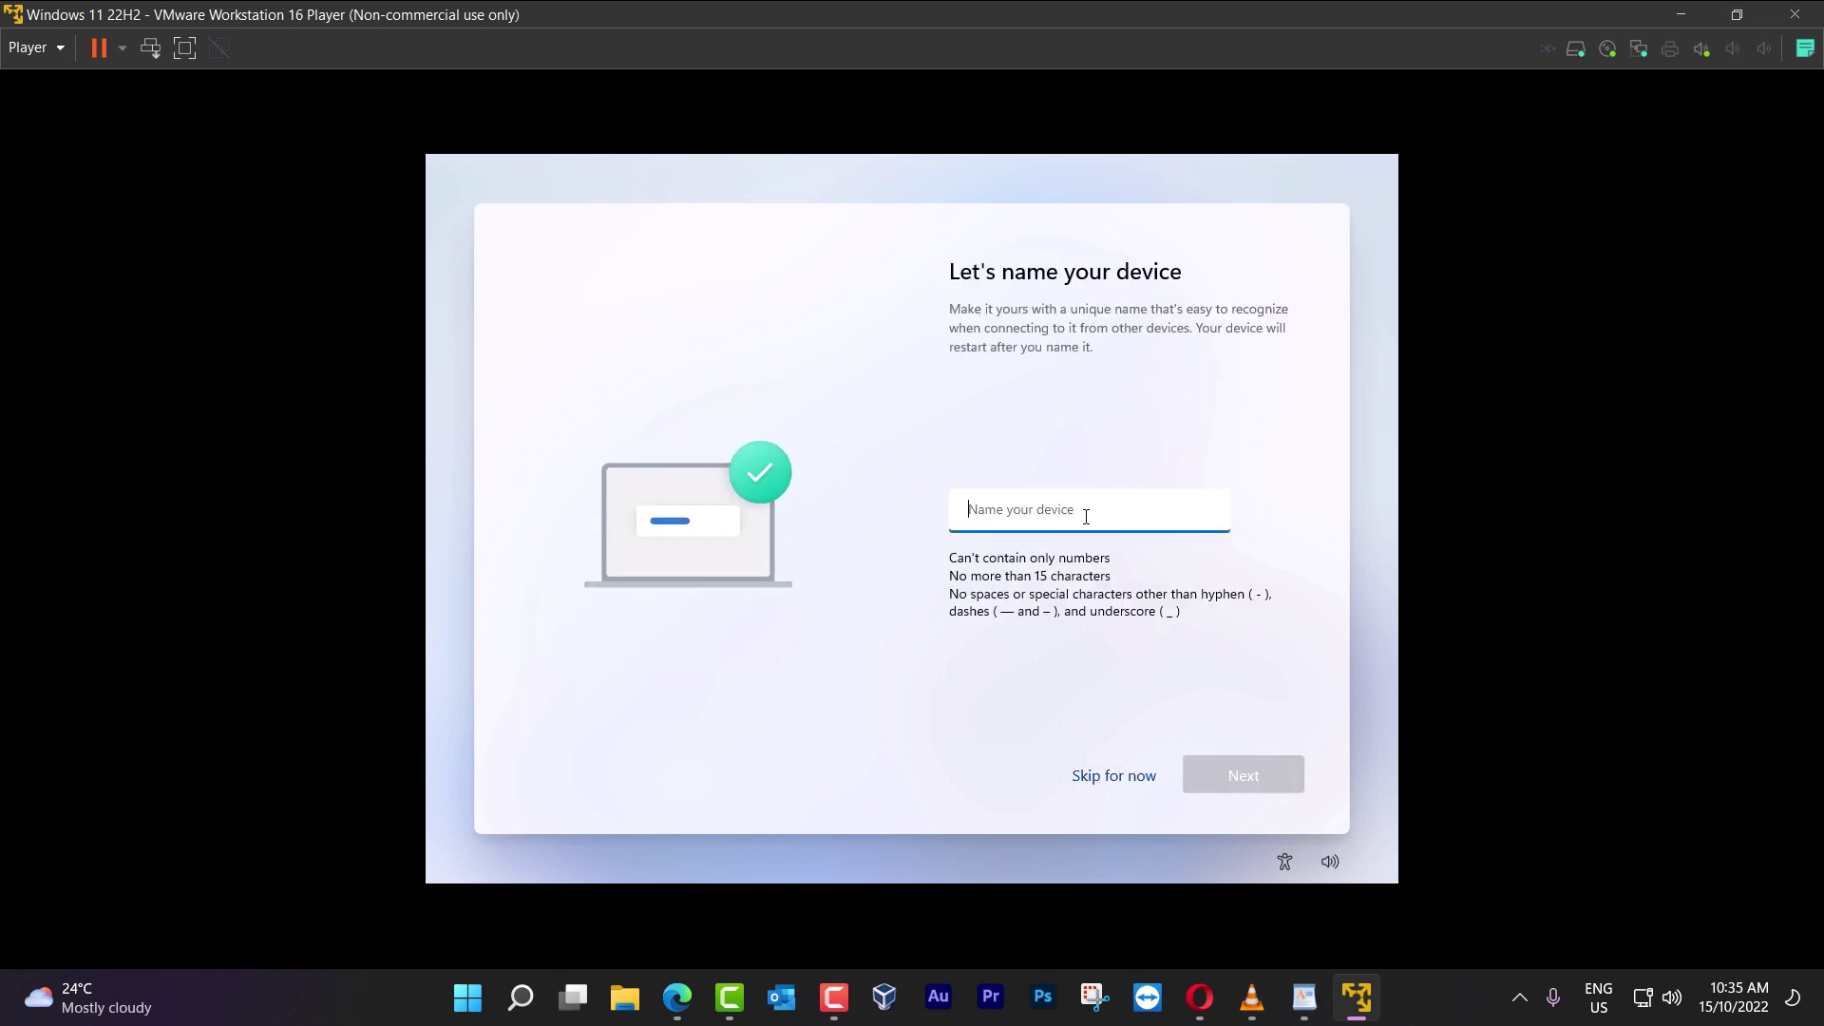
type("Tech")
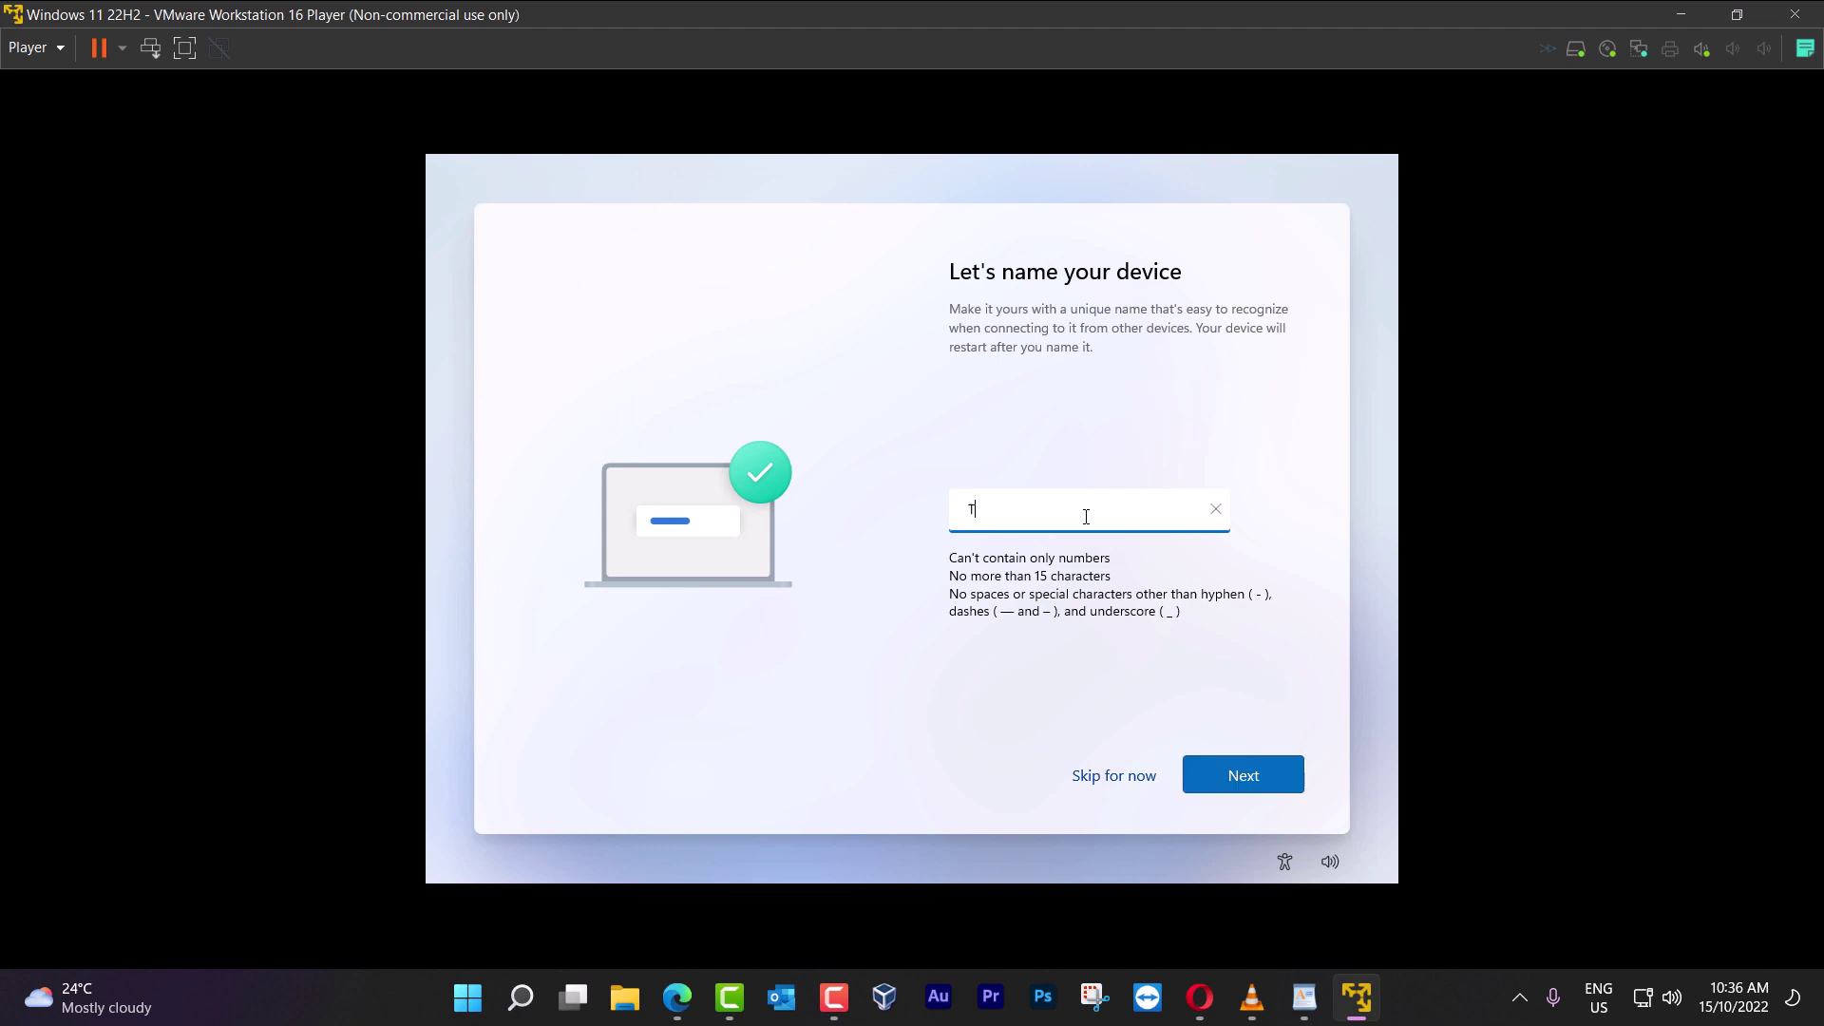
type("Warriors")
left_click(1263, 760)
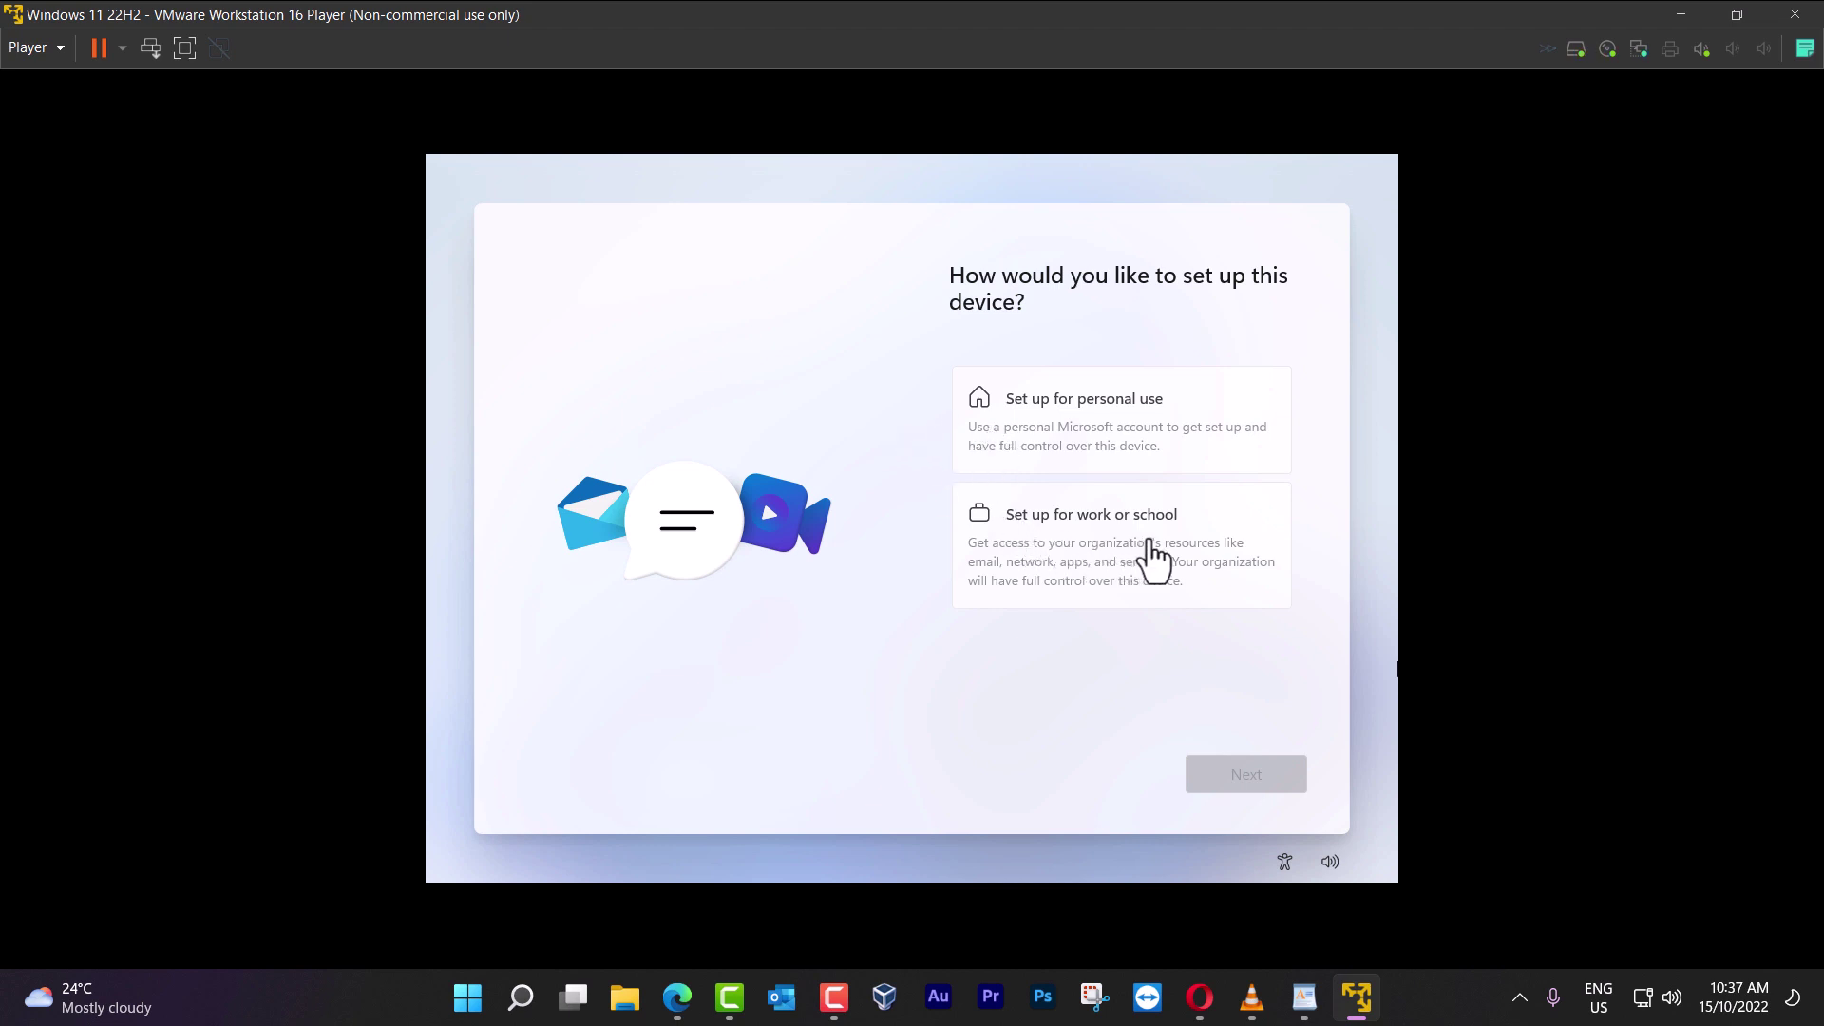
Choose Set up for personal use and continue to the Microsoft account sign-in page
left_click(1091, 463)
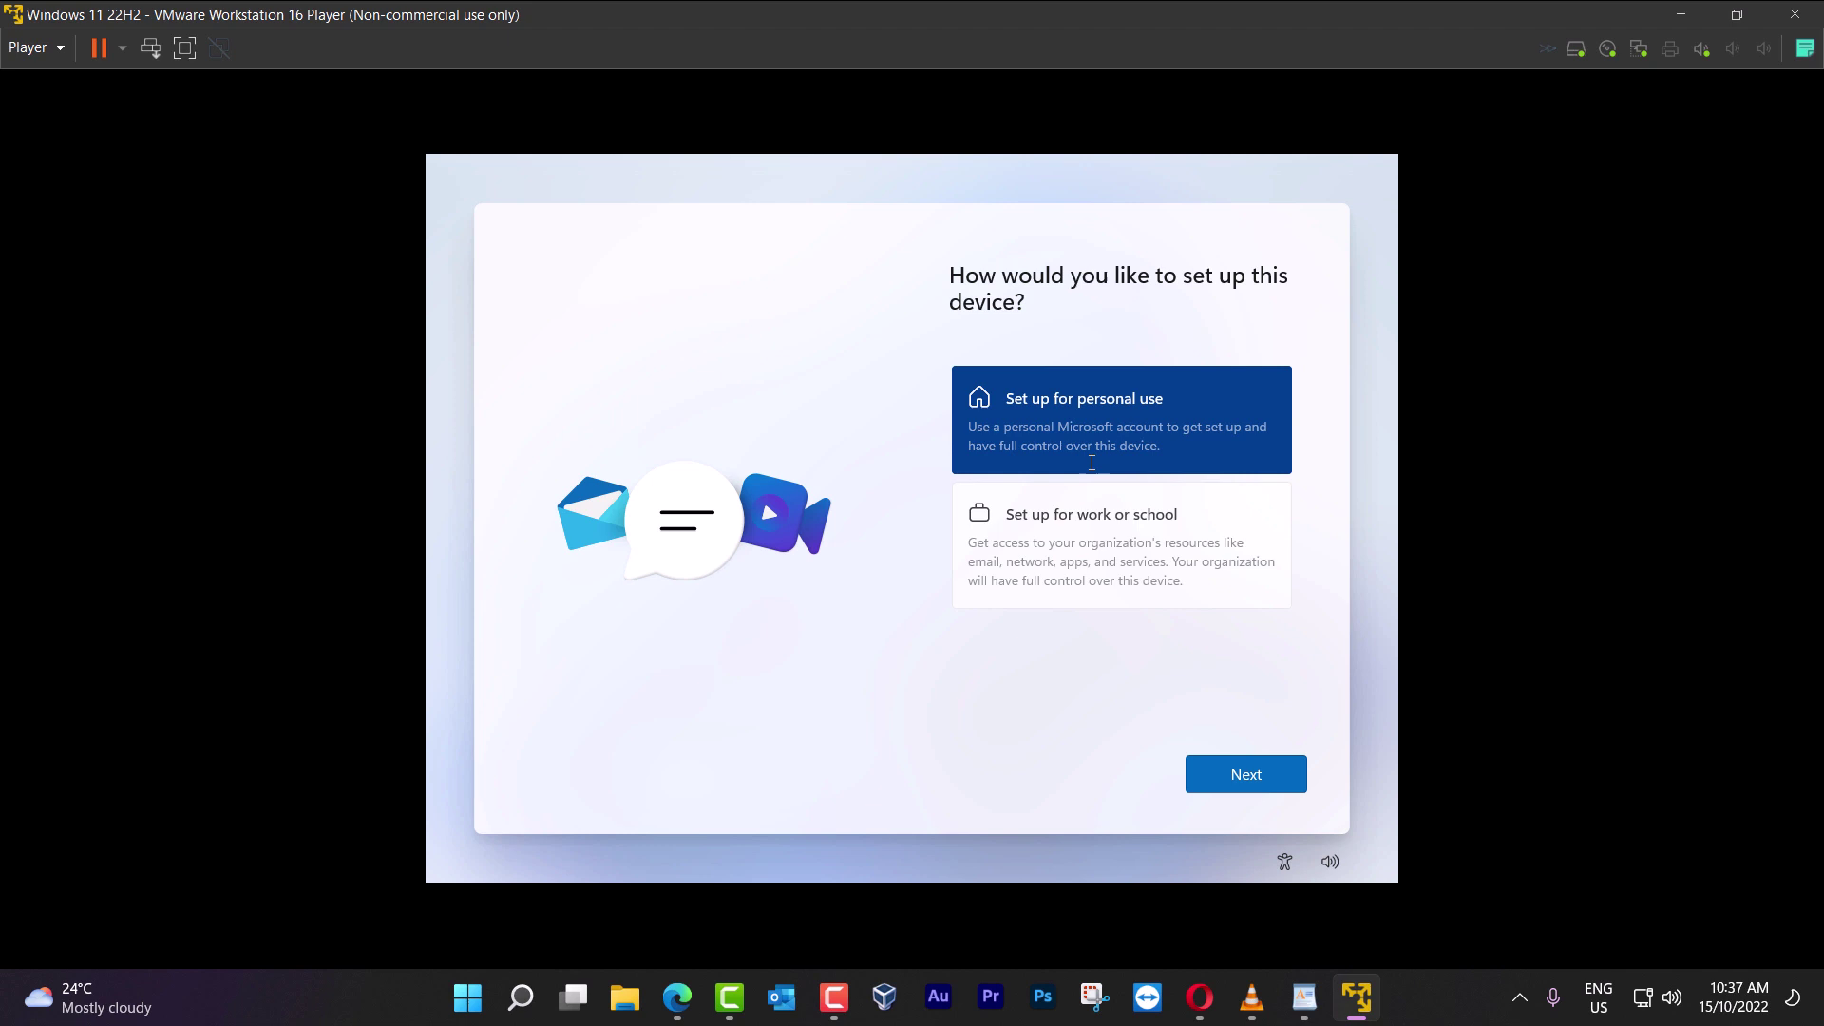
left_click(1259, 777)
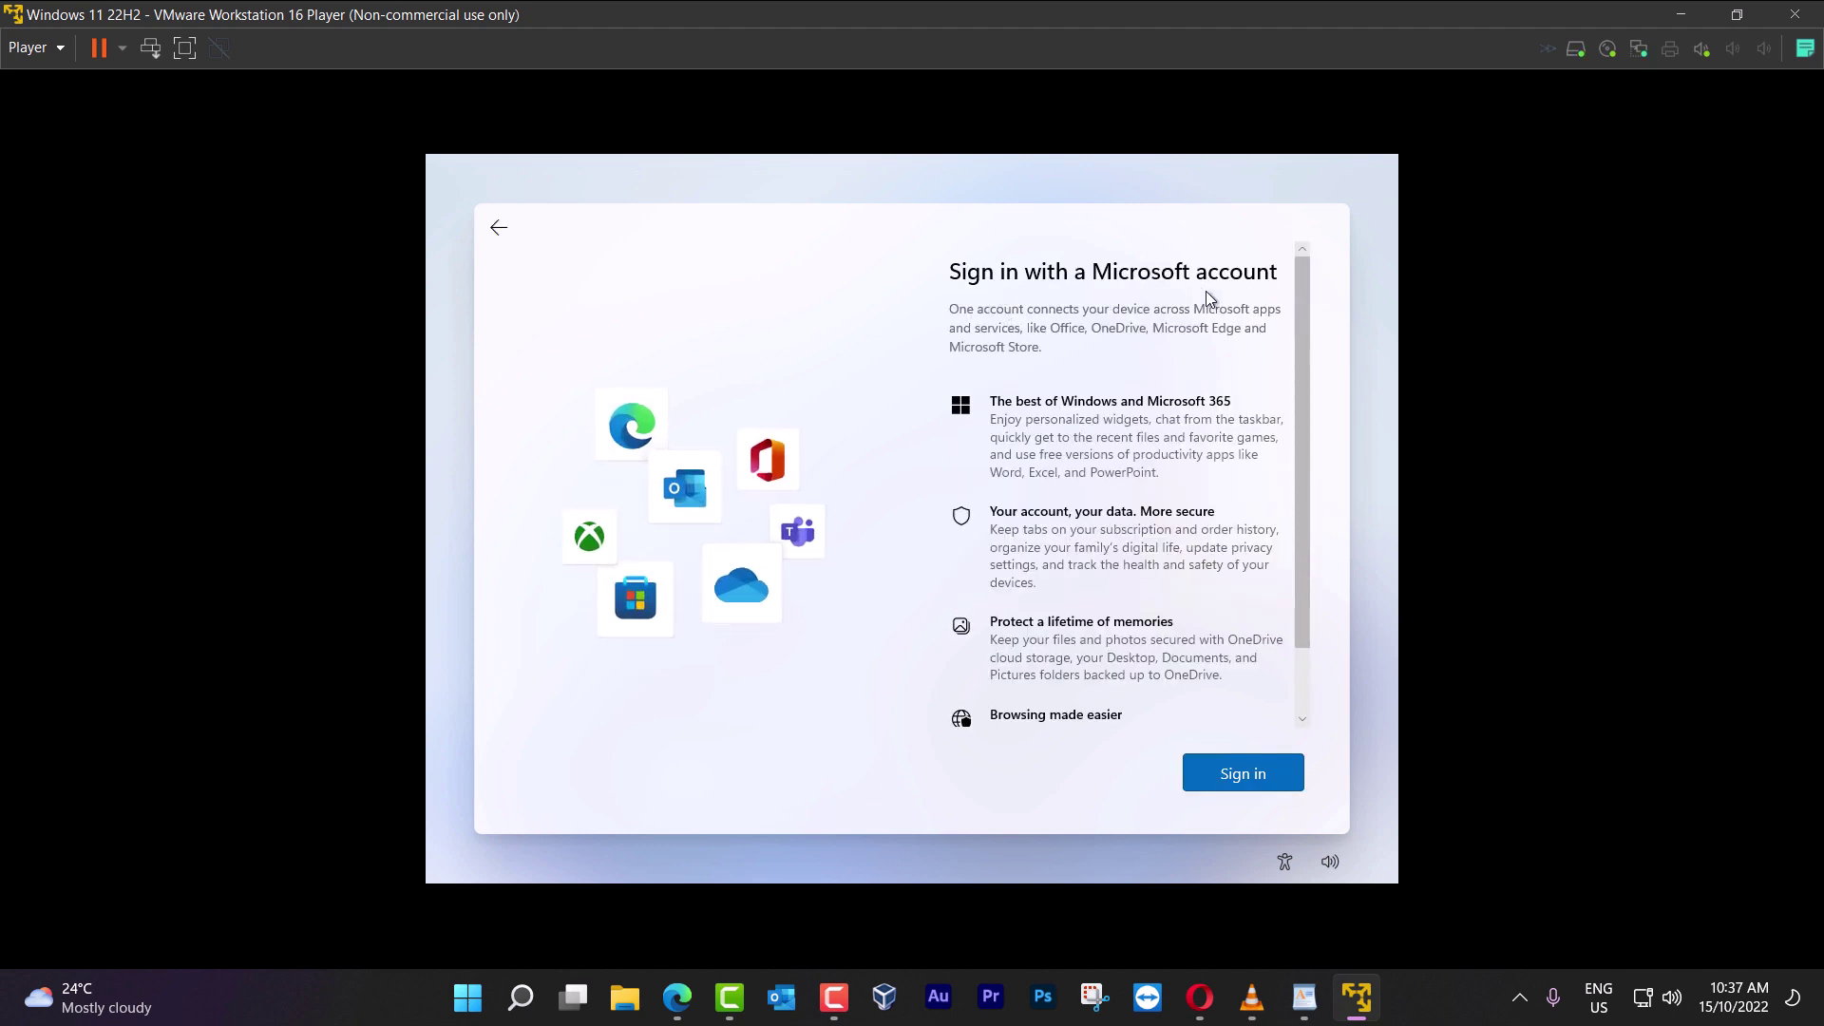
scroll(1195, 667, "down", 2)
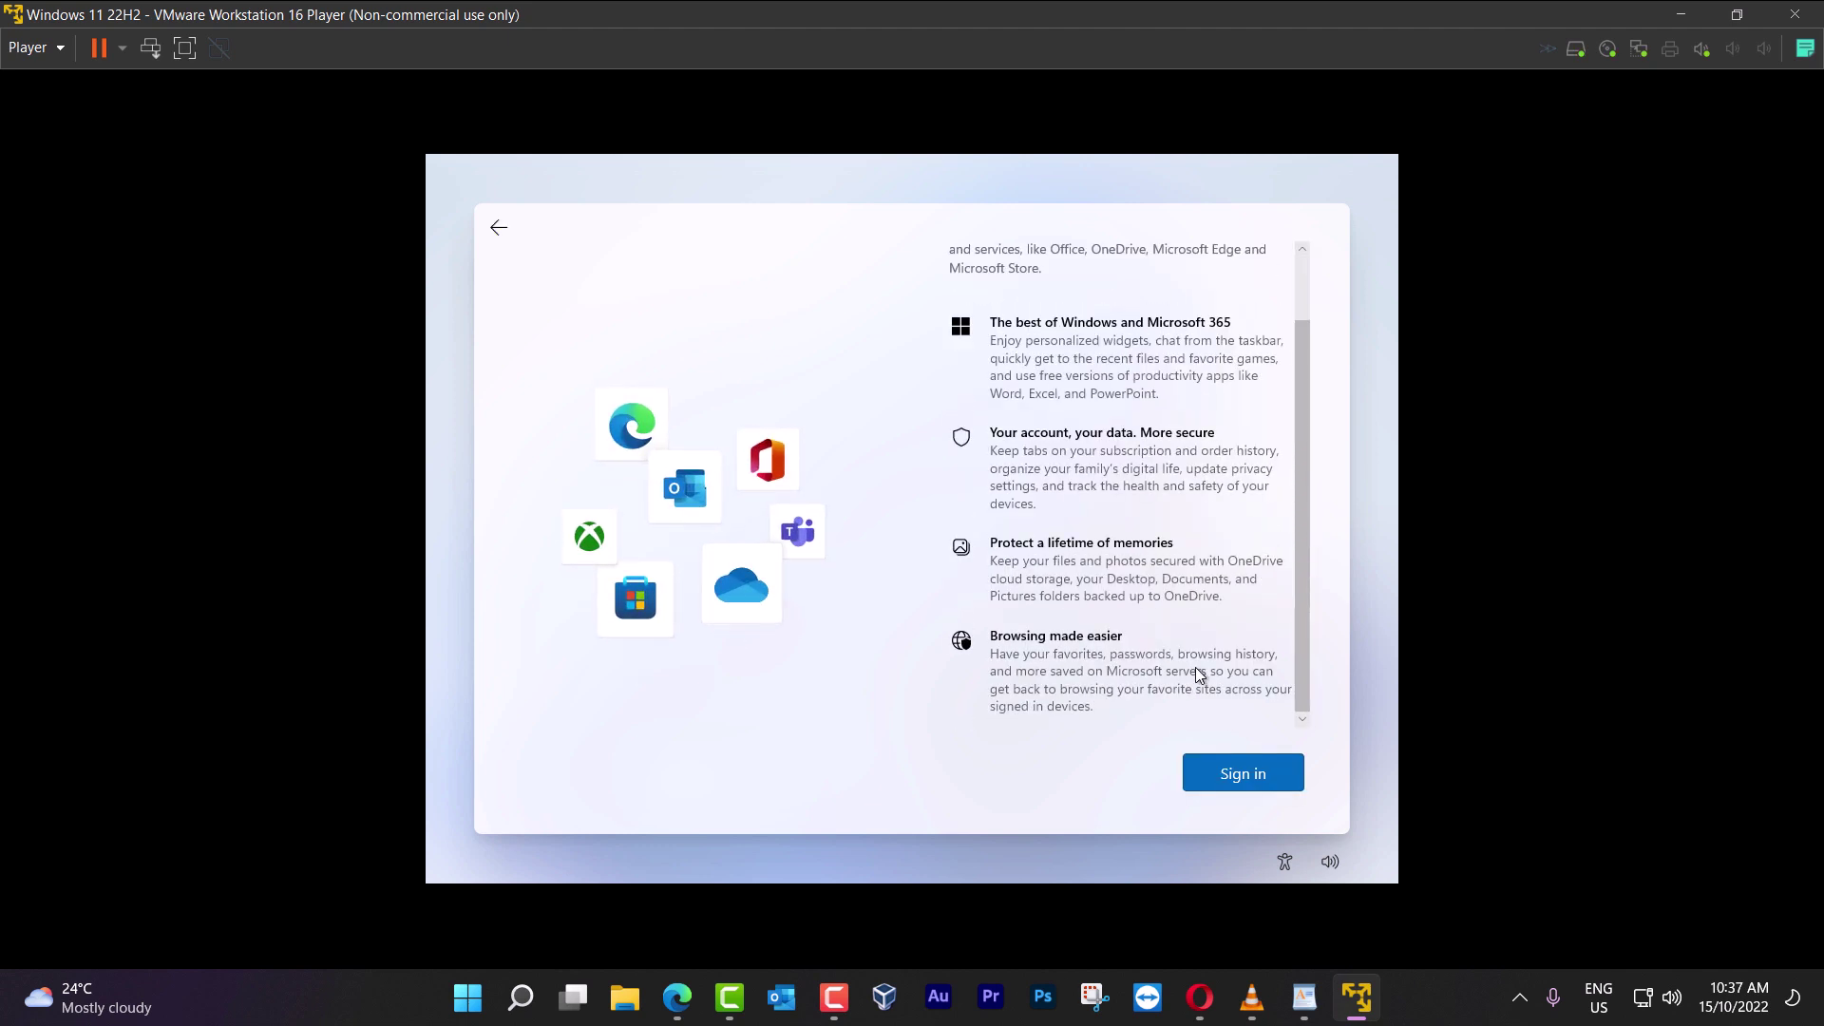
left_click(1240, 777)
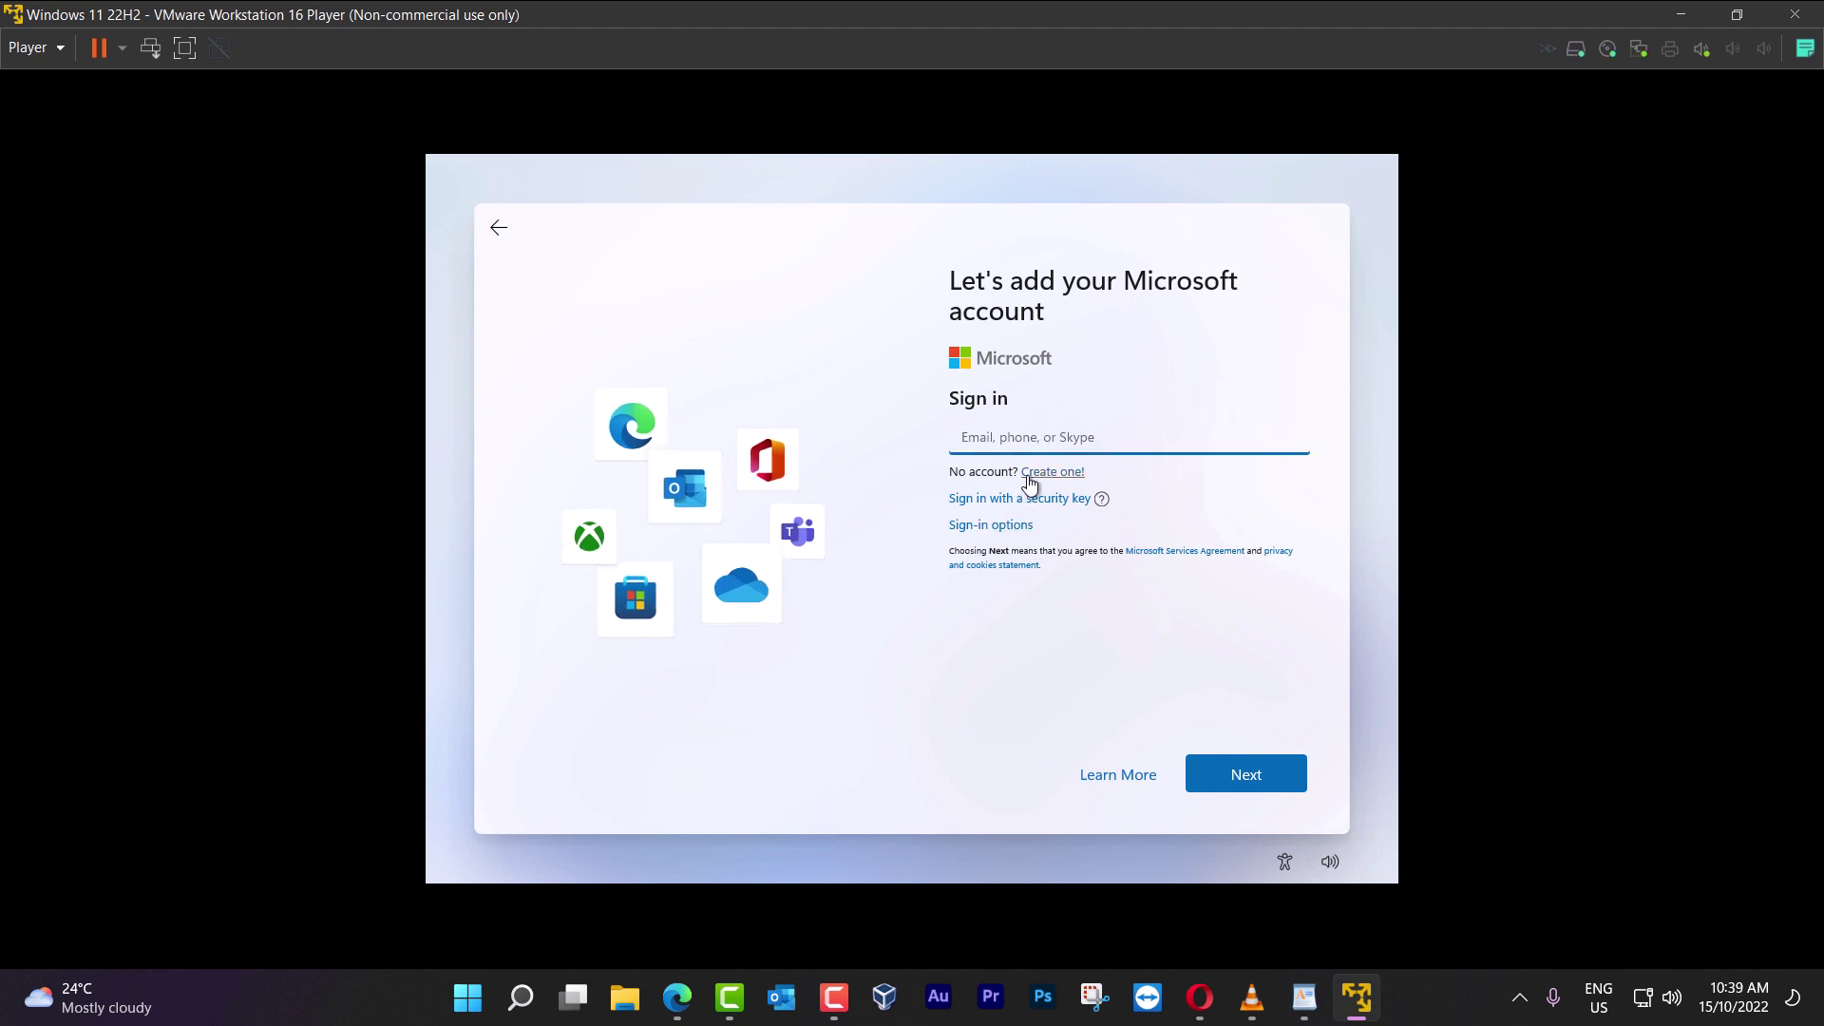
Sign in with a dummy email and password, skip the locked-account error, and start typing a local user name
type("dfsdfsdf")
left_click(1247, 773)
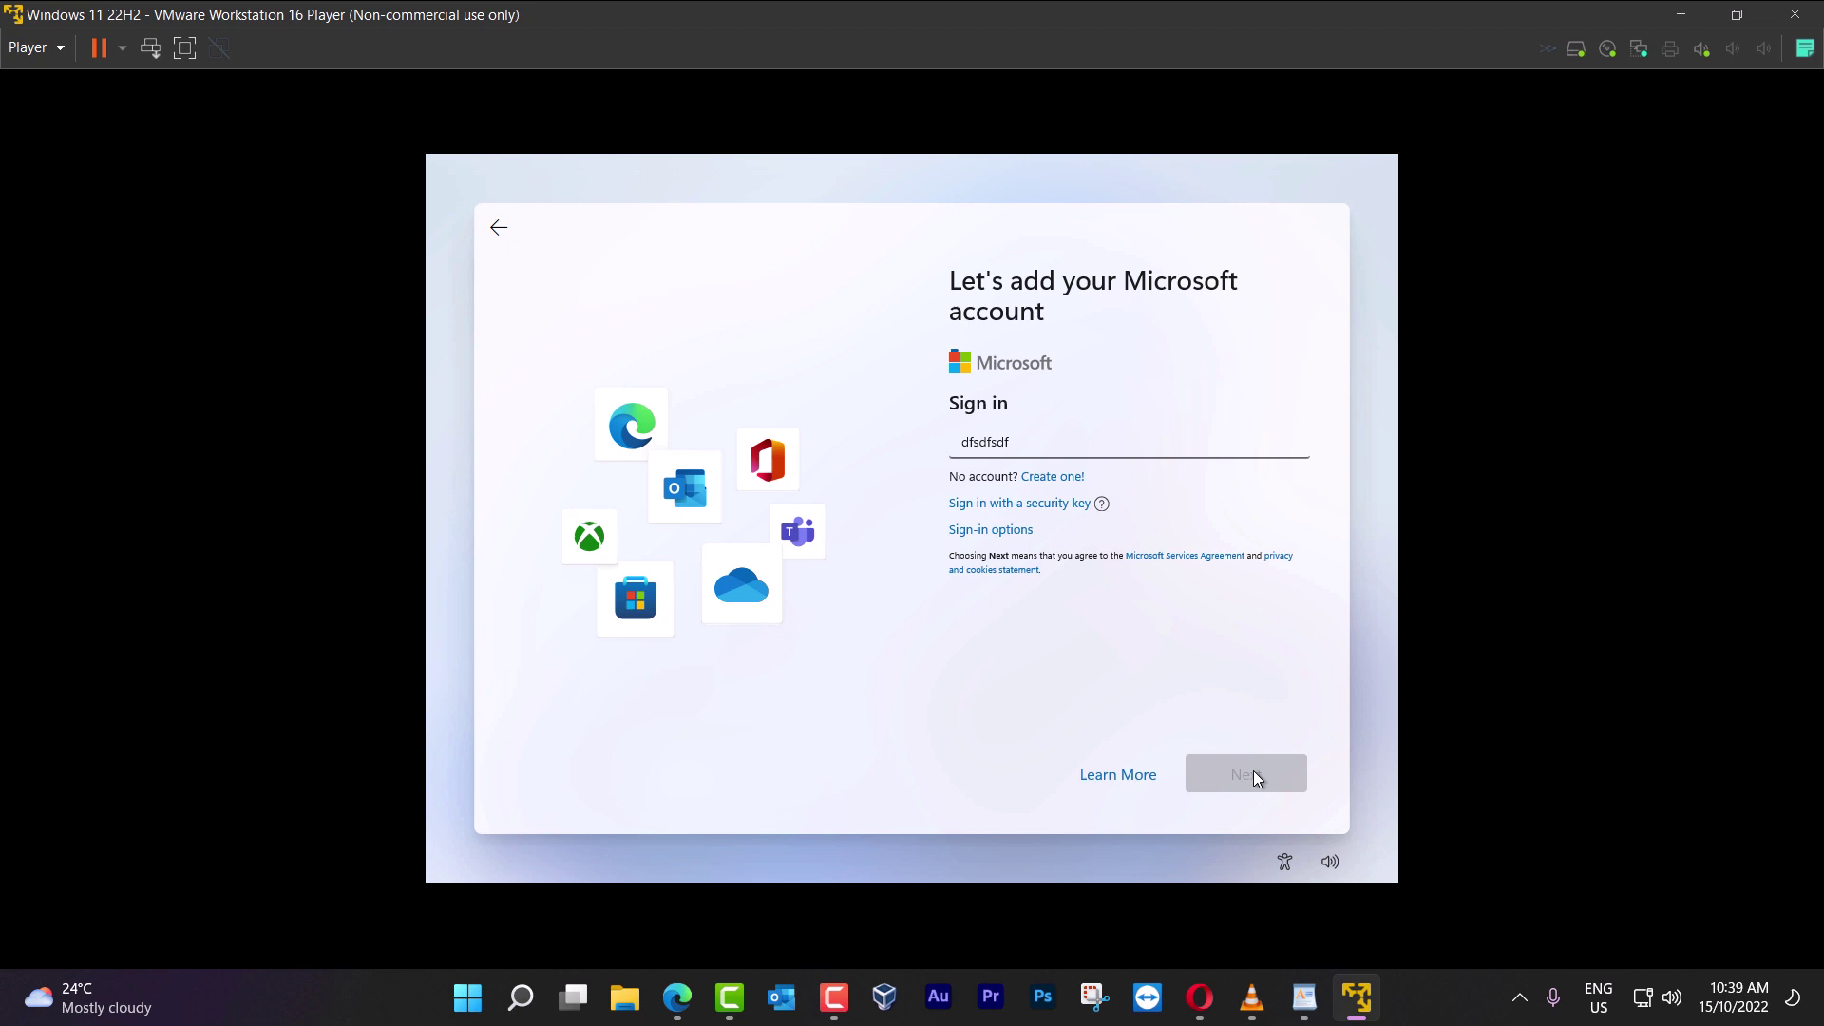
type("sdfsdfsdf")
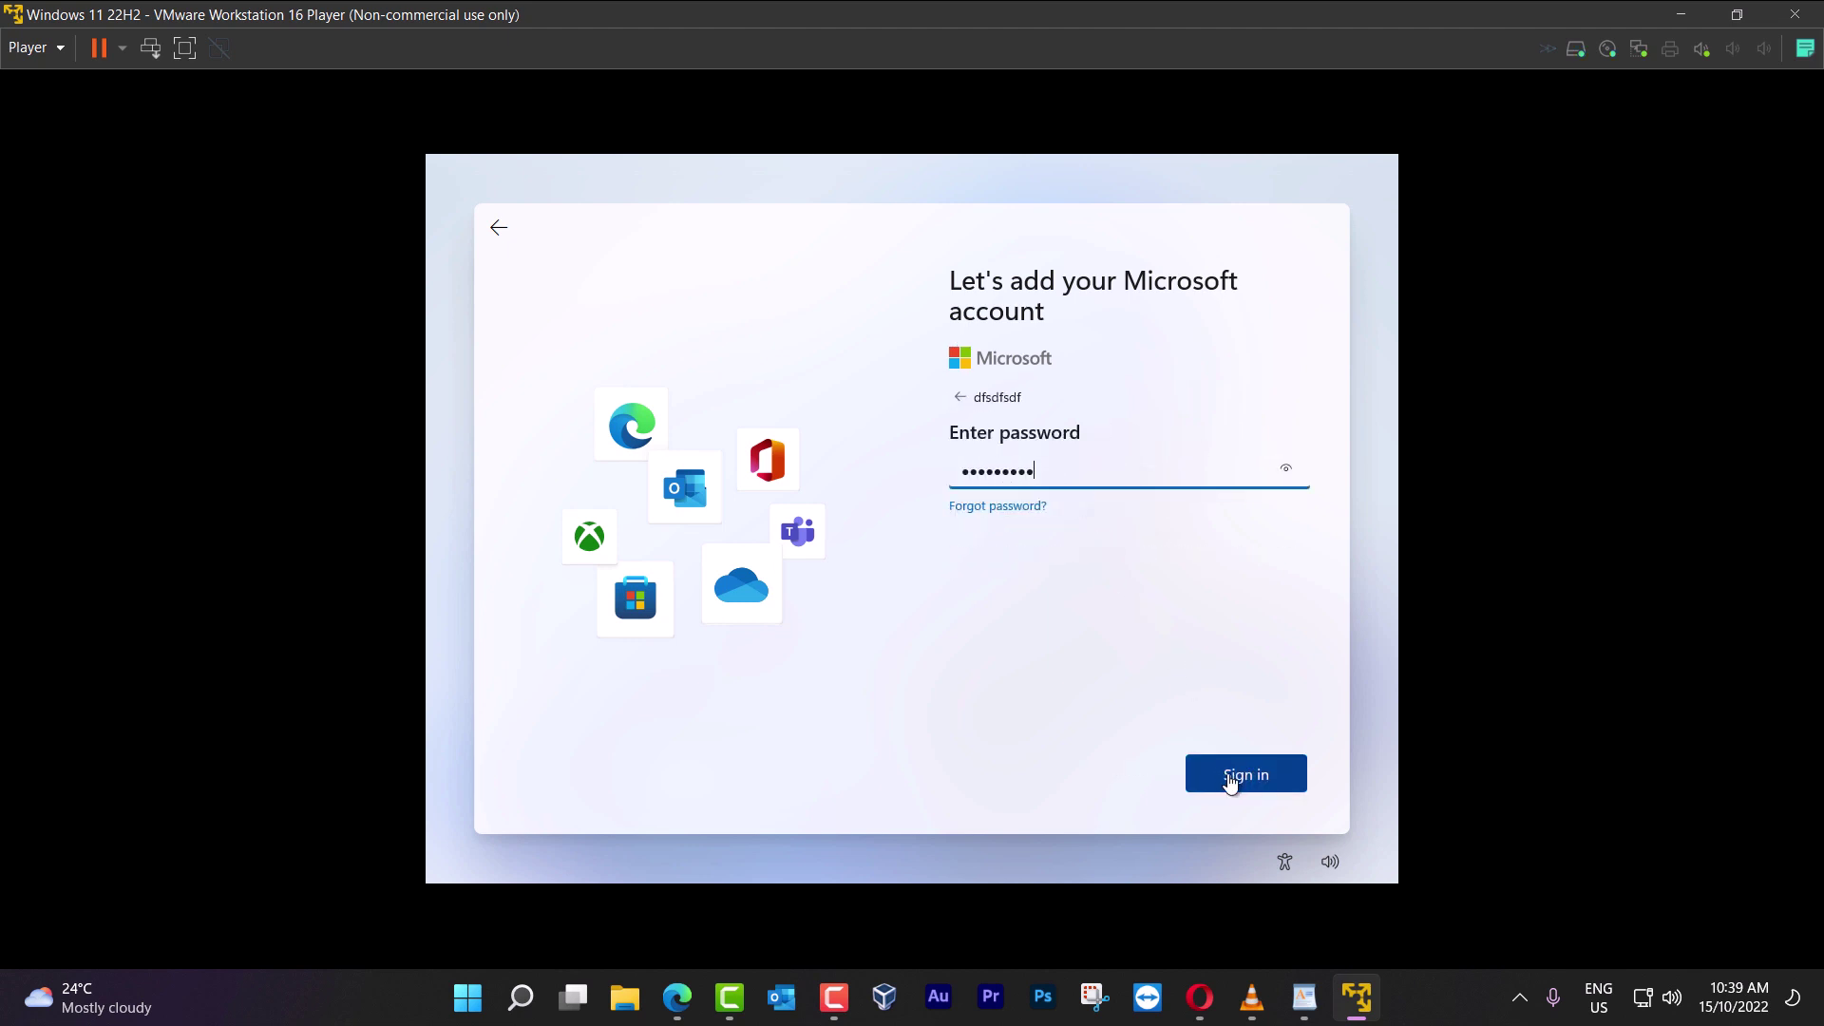
left_click(1261, 777)
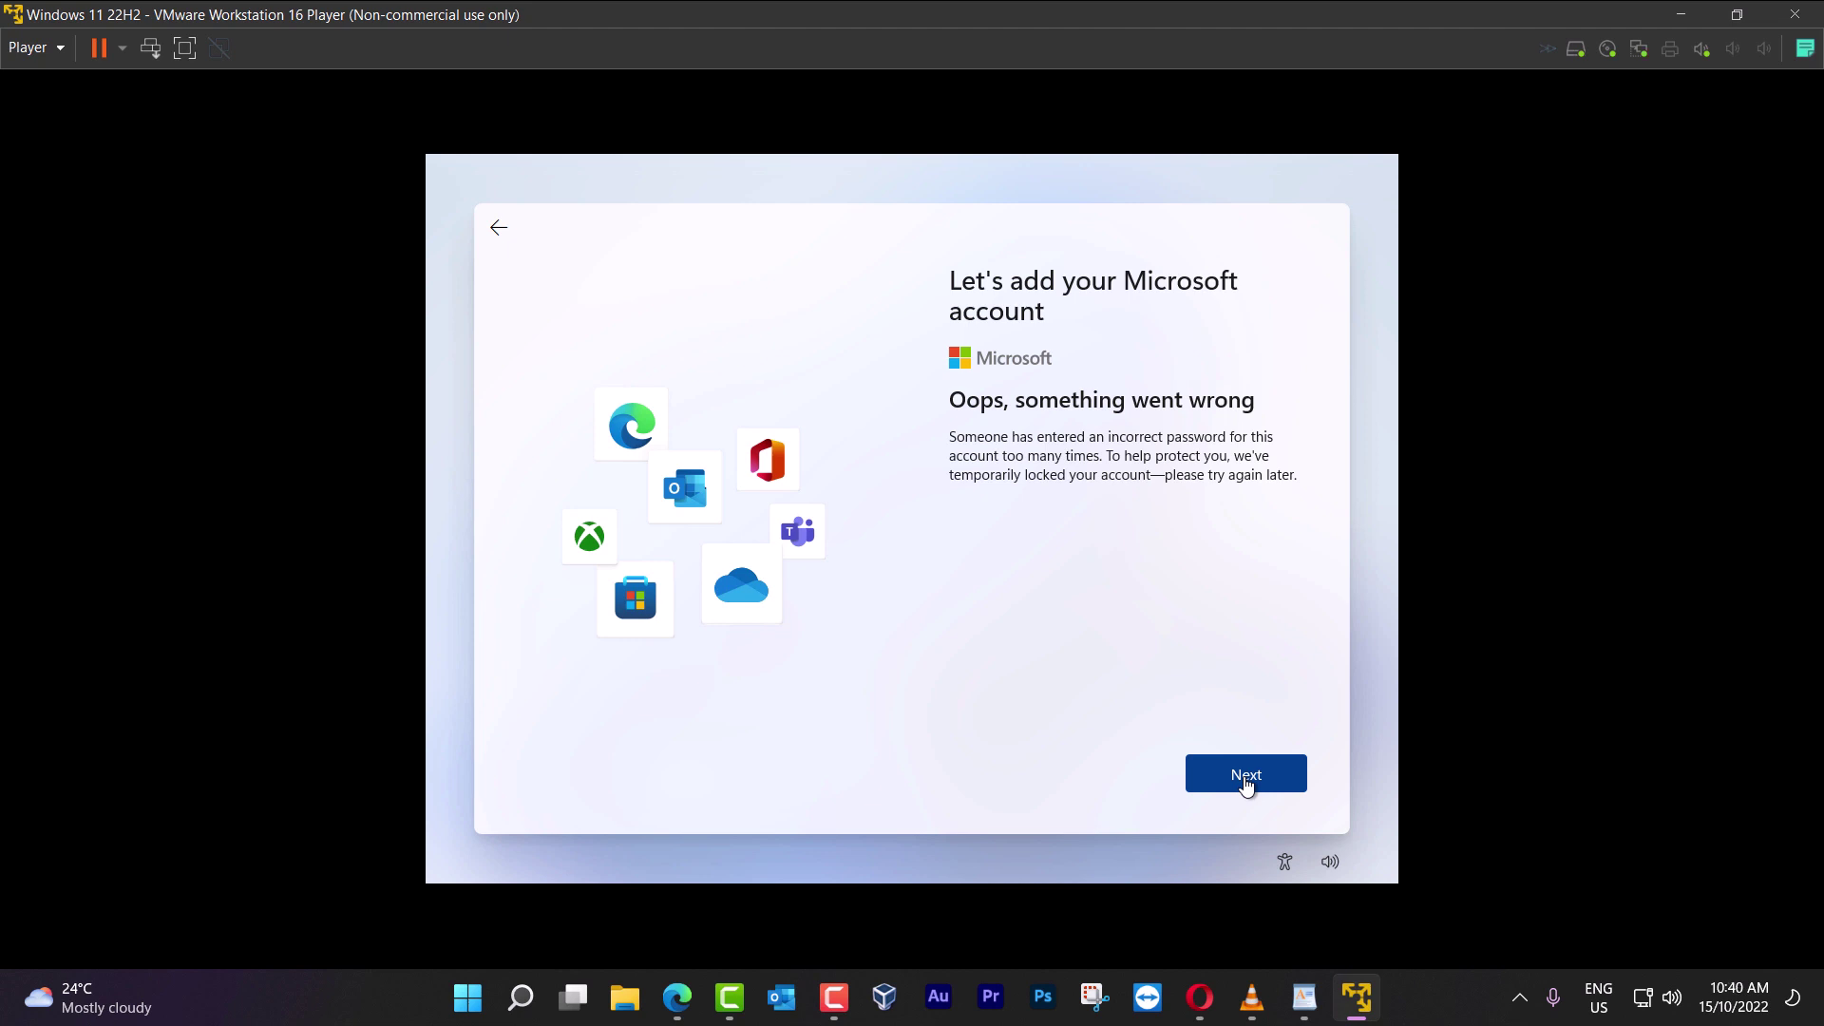
left_click(1244, 779)
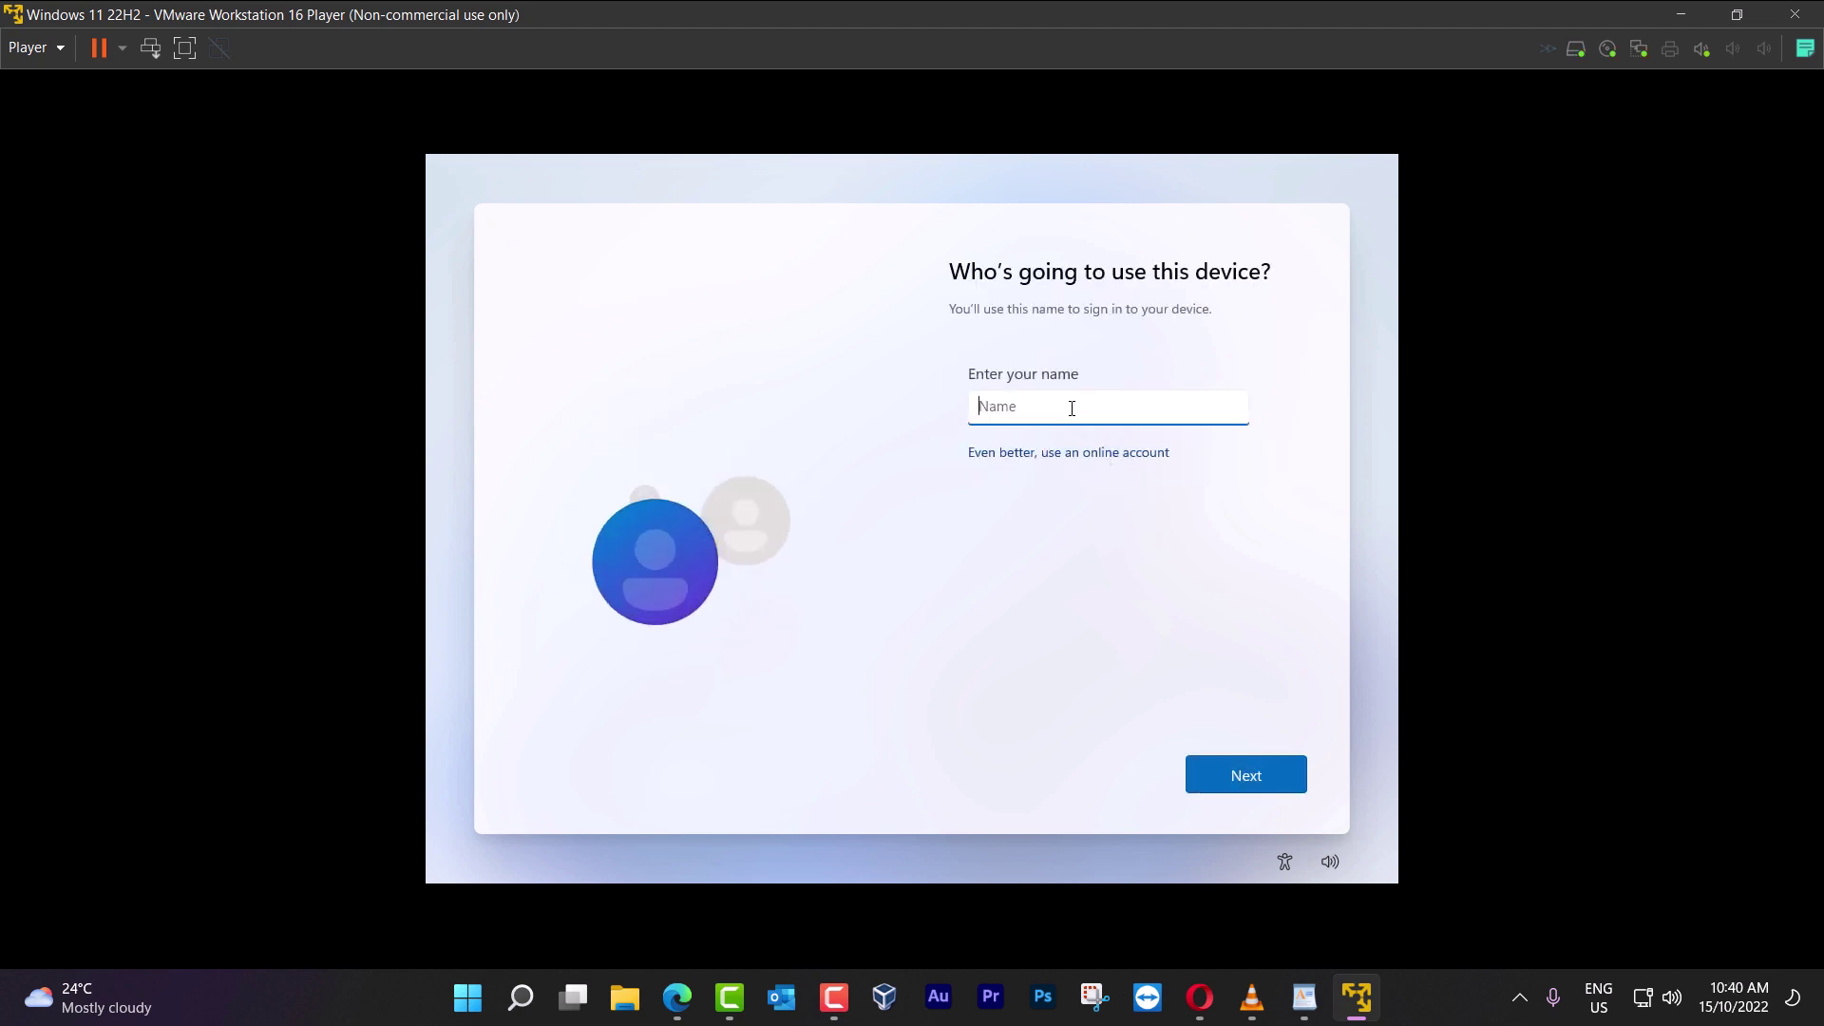
type("Tec")
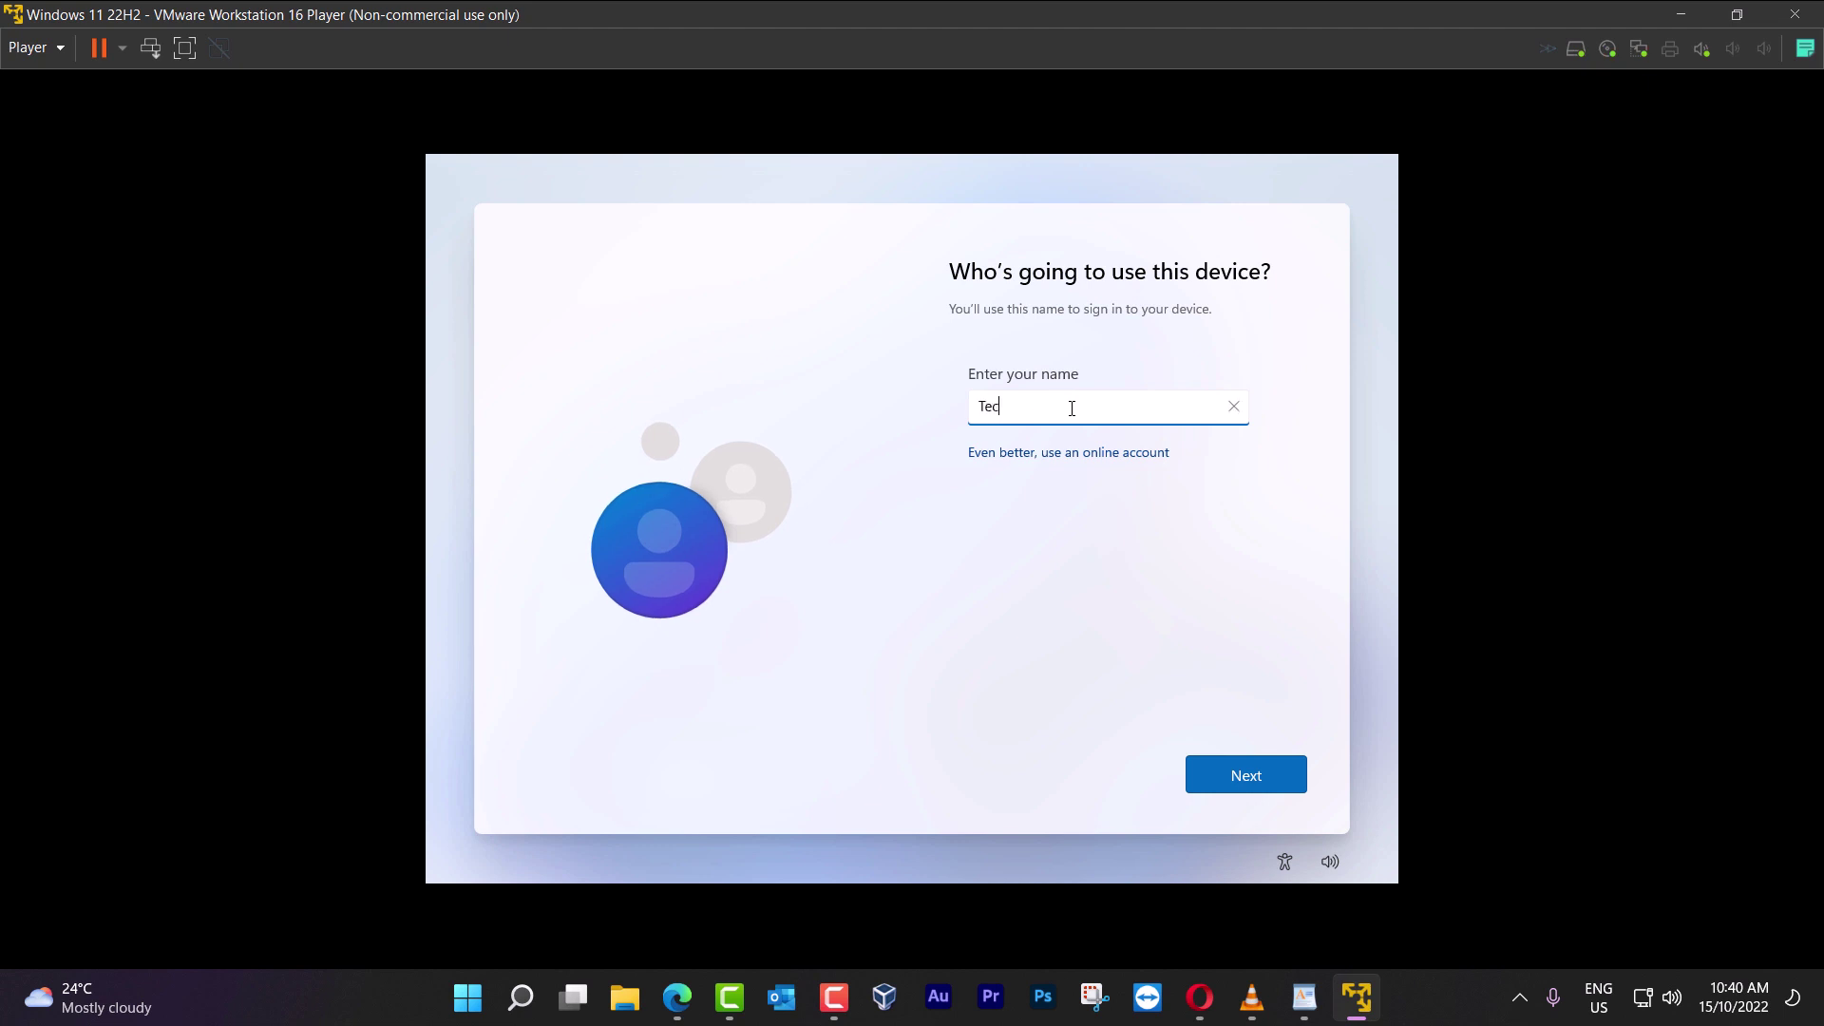
type("hWarriorsGM")
Accept the local user name, set and confirm the account password, and open the security question list
key("Return")
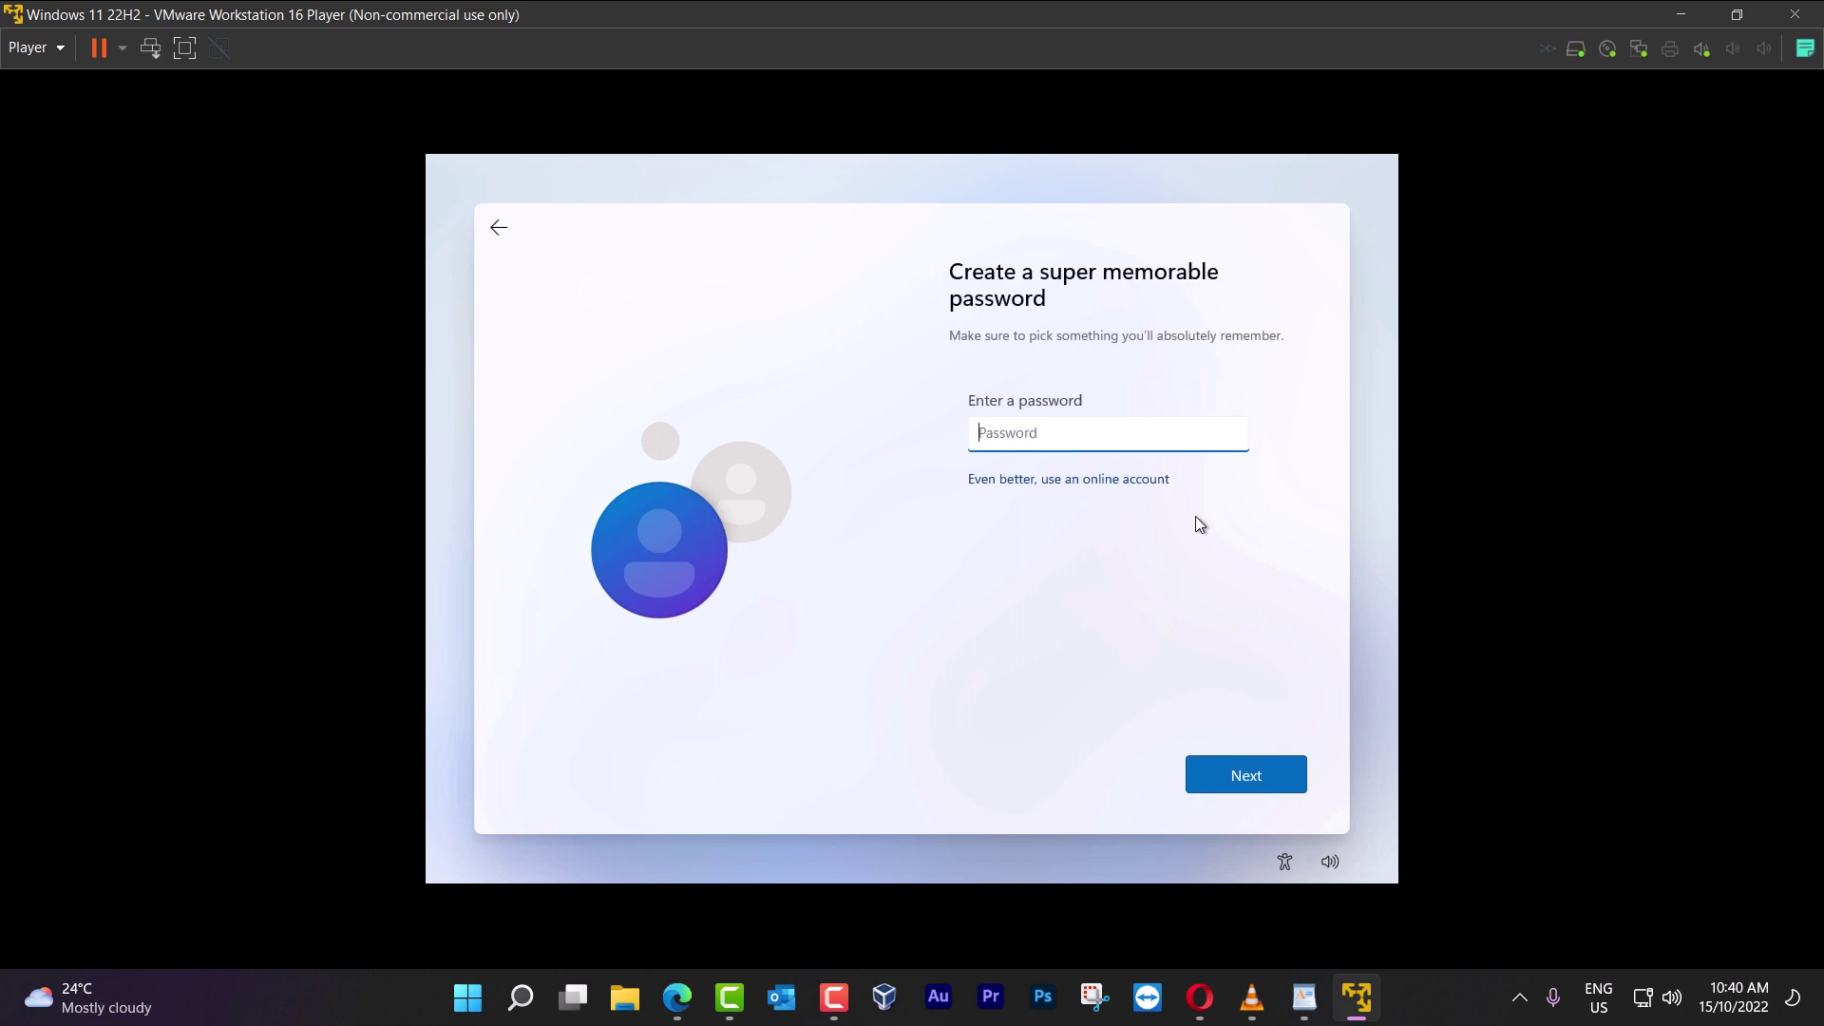
type("123456")
key("Return")
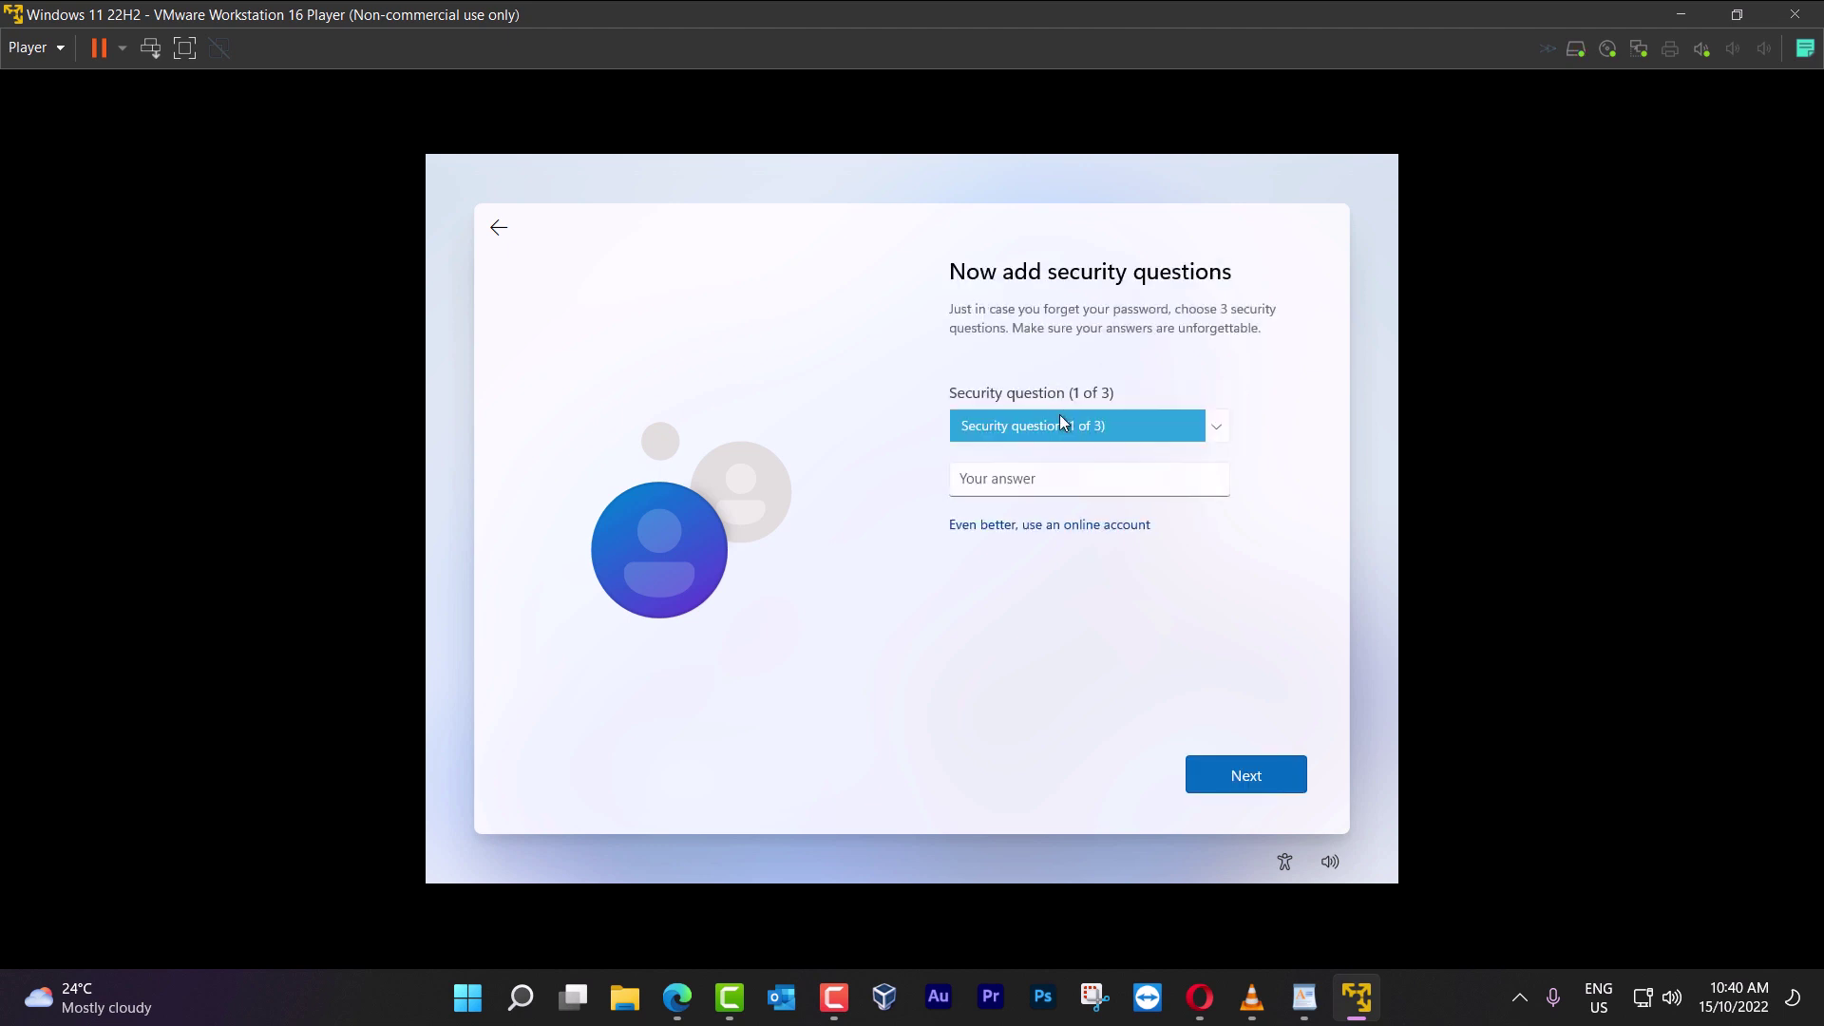
left_click(1059, 415)
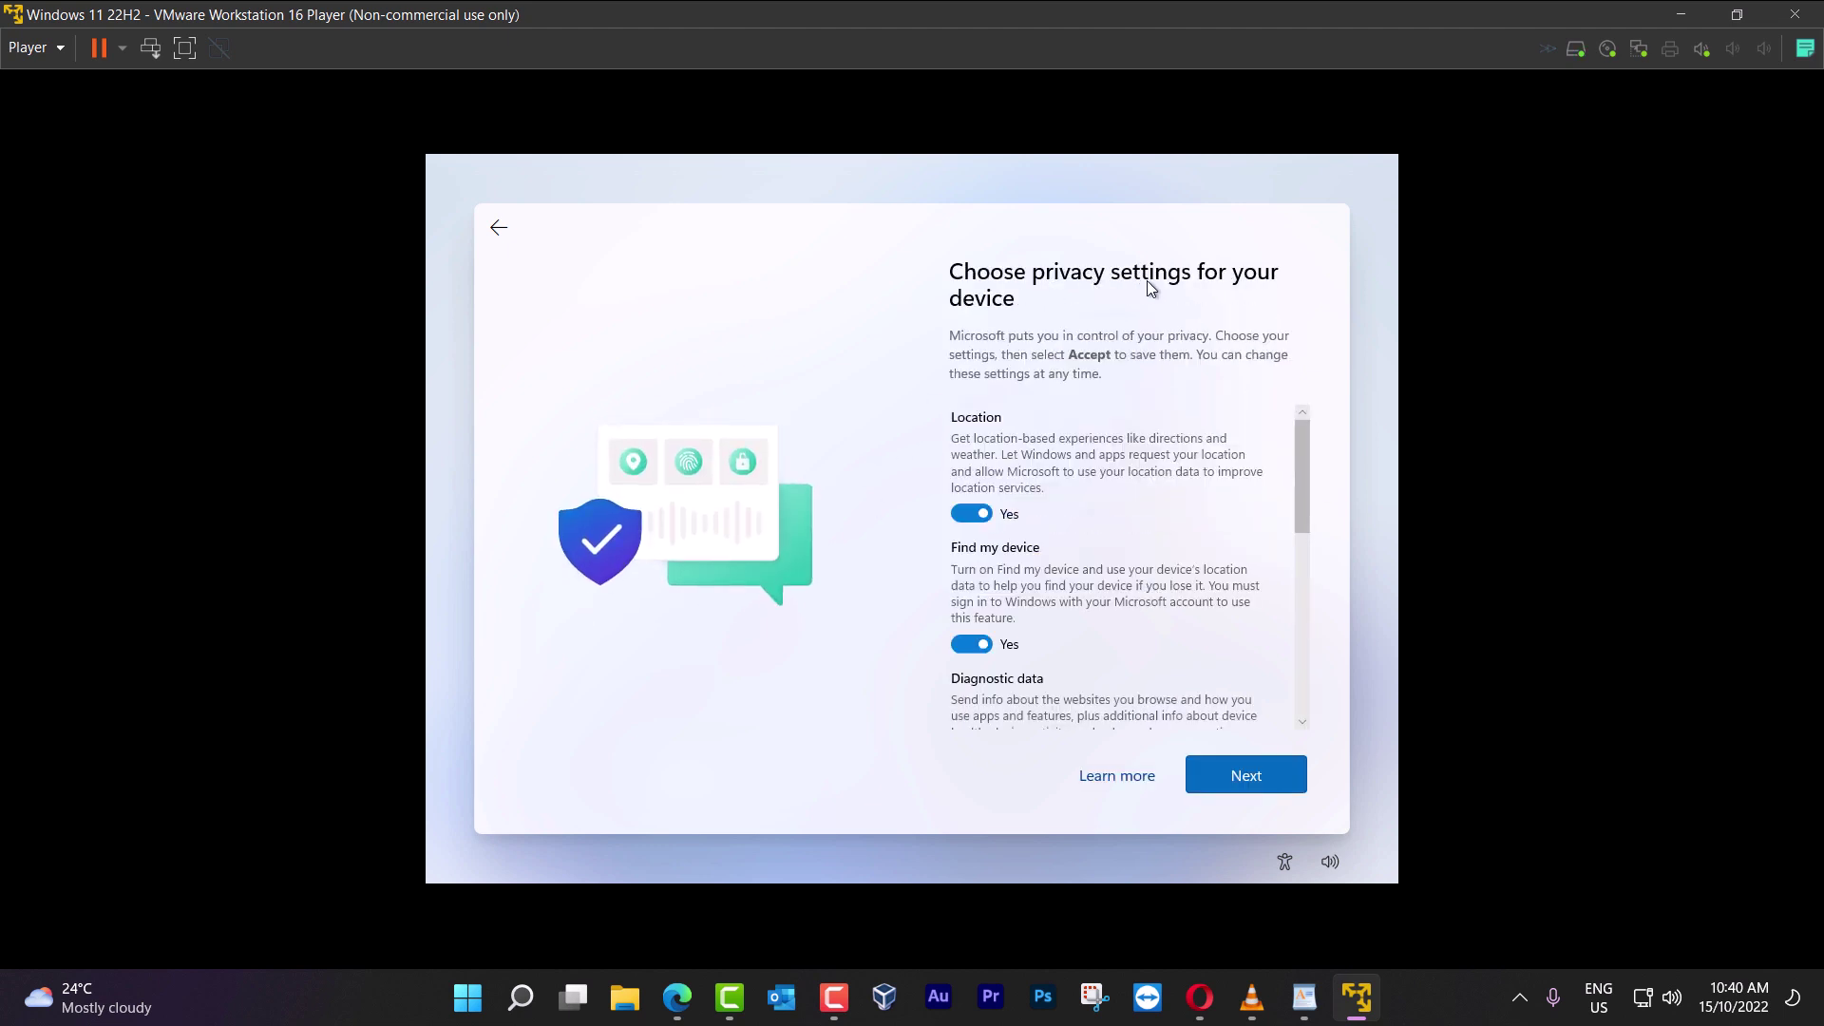
Turn off Location and Find my device, set diagnostic data to Required only, and disable Inking & typing
left_click(971, 513)
left_click(970, 627)
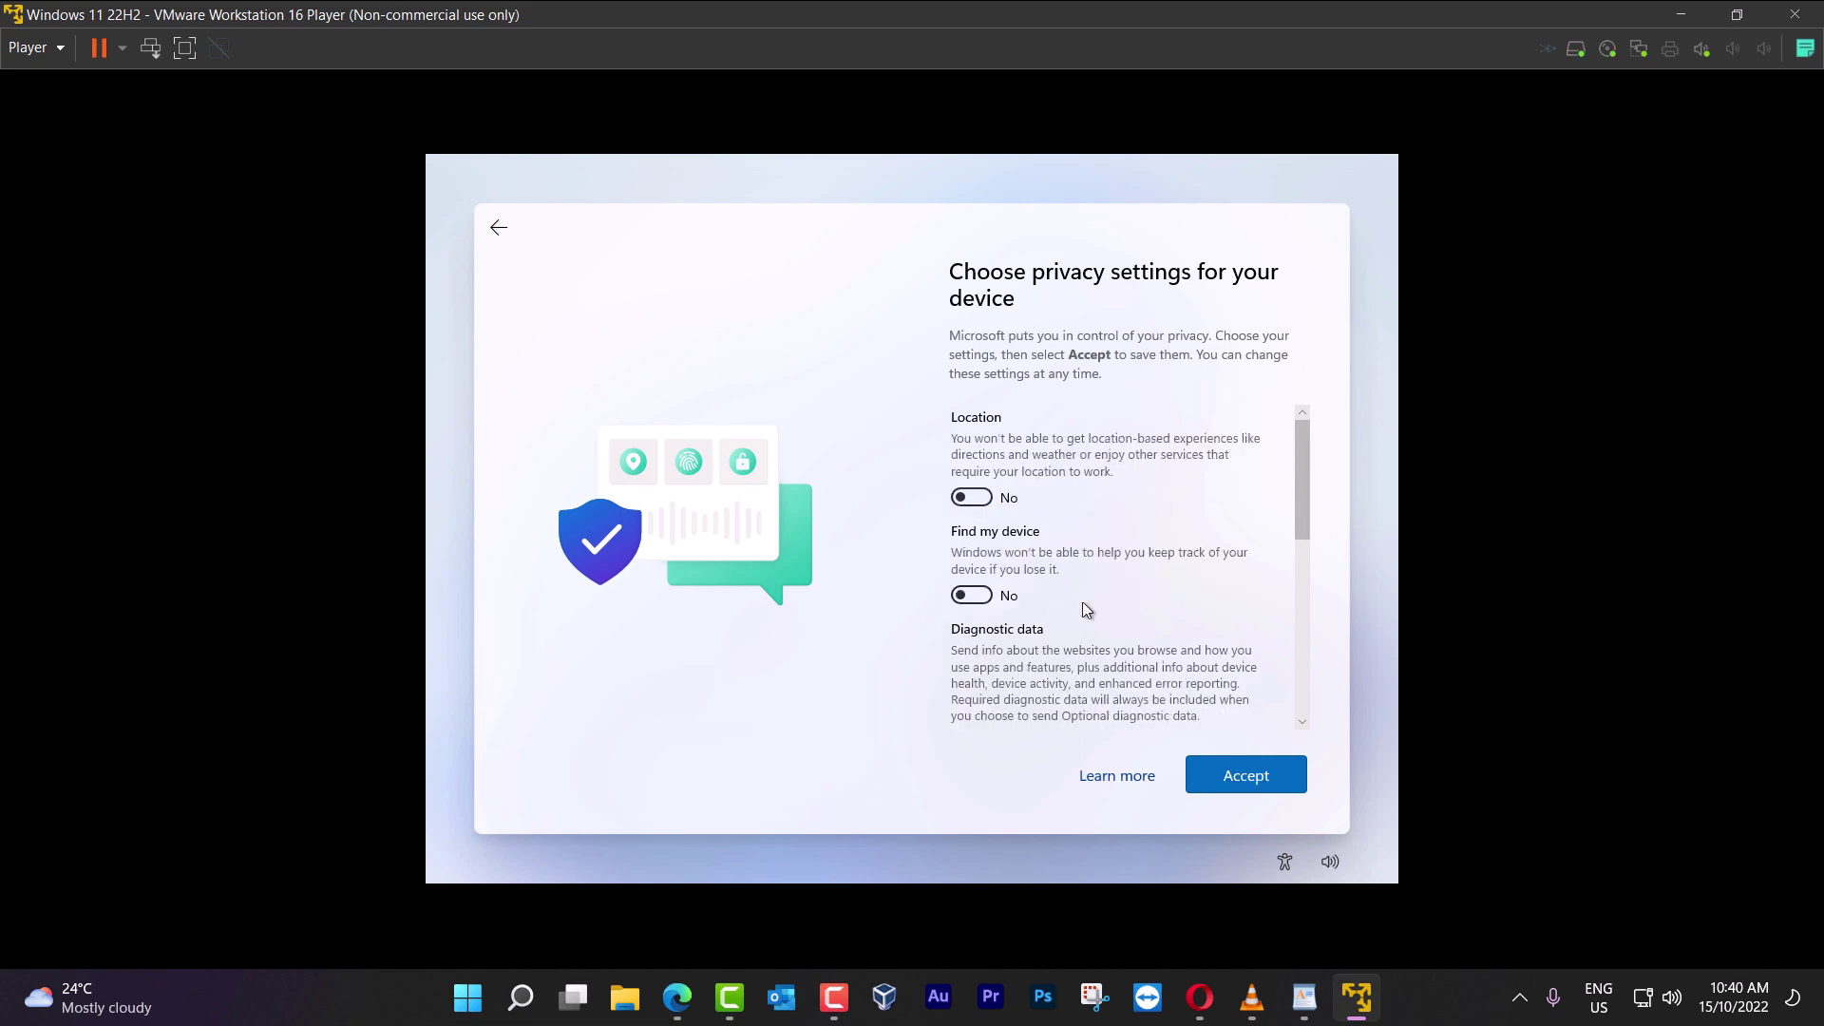
left_click_drag(1303, 474, 1303, 521)
left_click(986, 594)
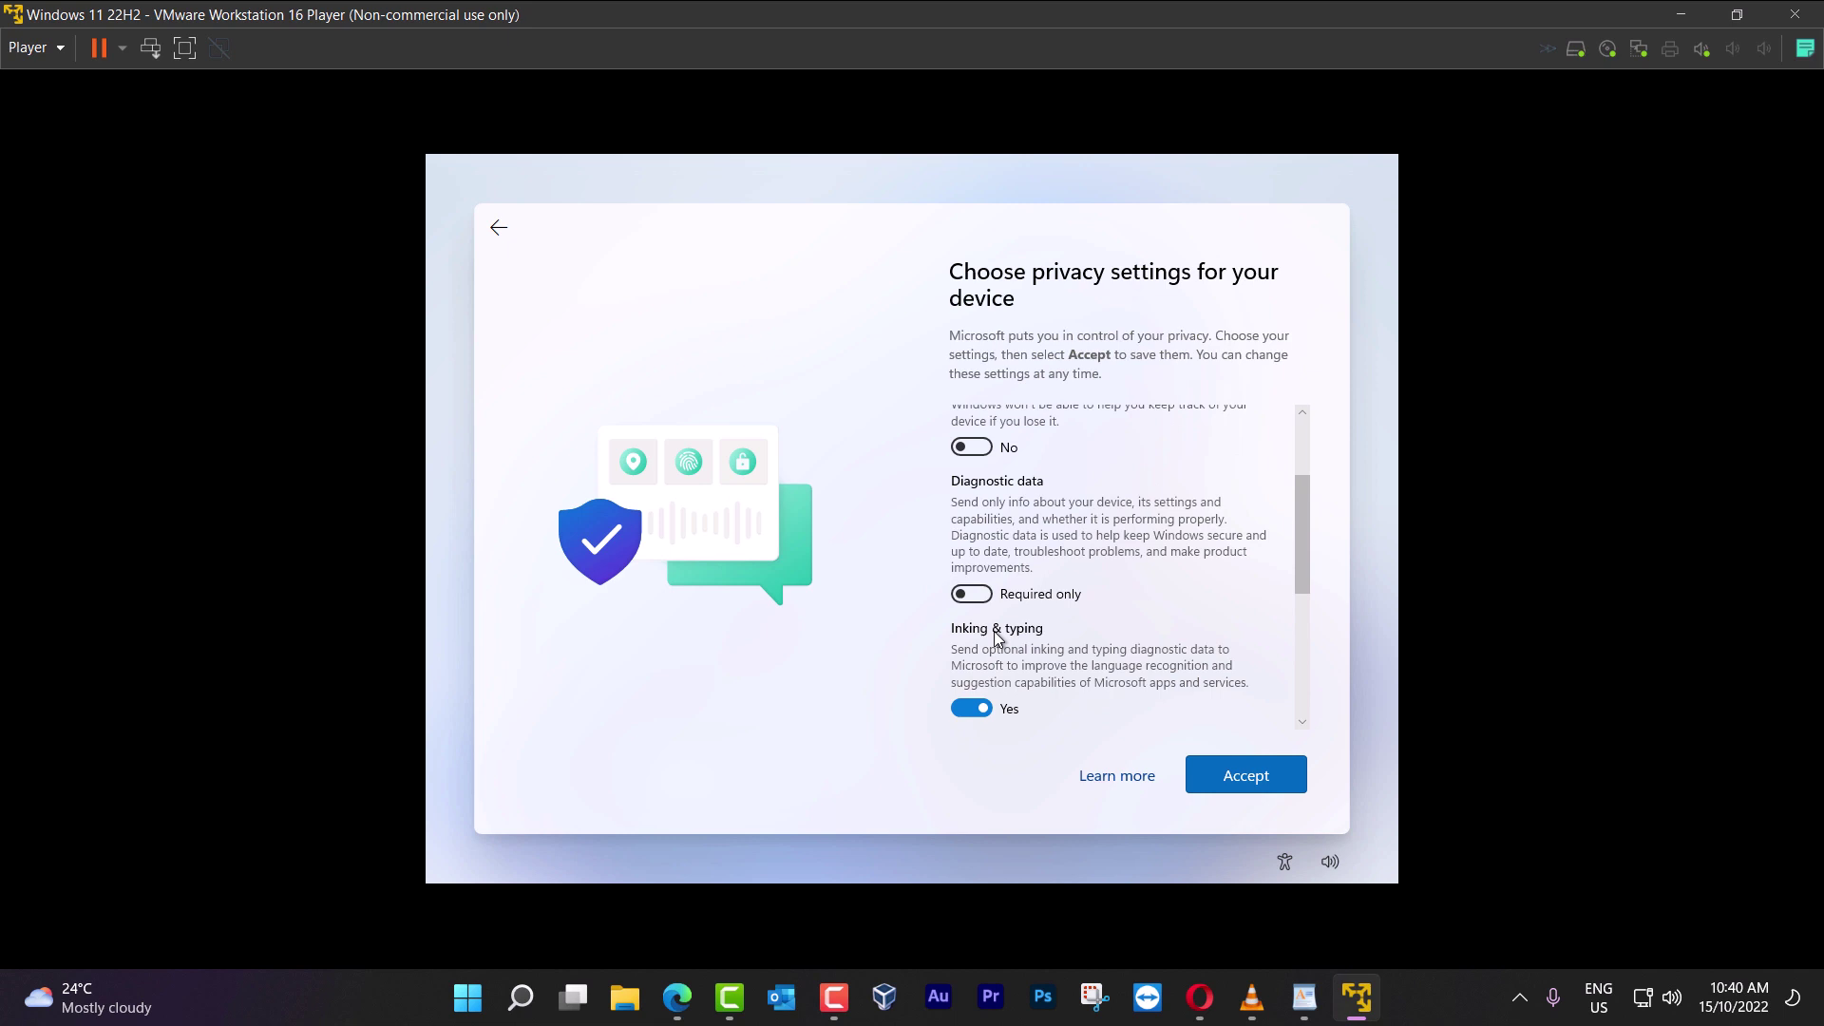
left_click(975, 705)
Turn off Tailored experiences and Advertising ID, then accept the privacy settings
scroll(1298, 548, "down", 3)
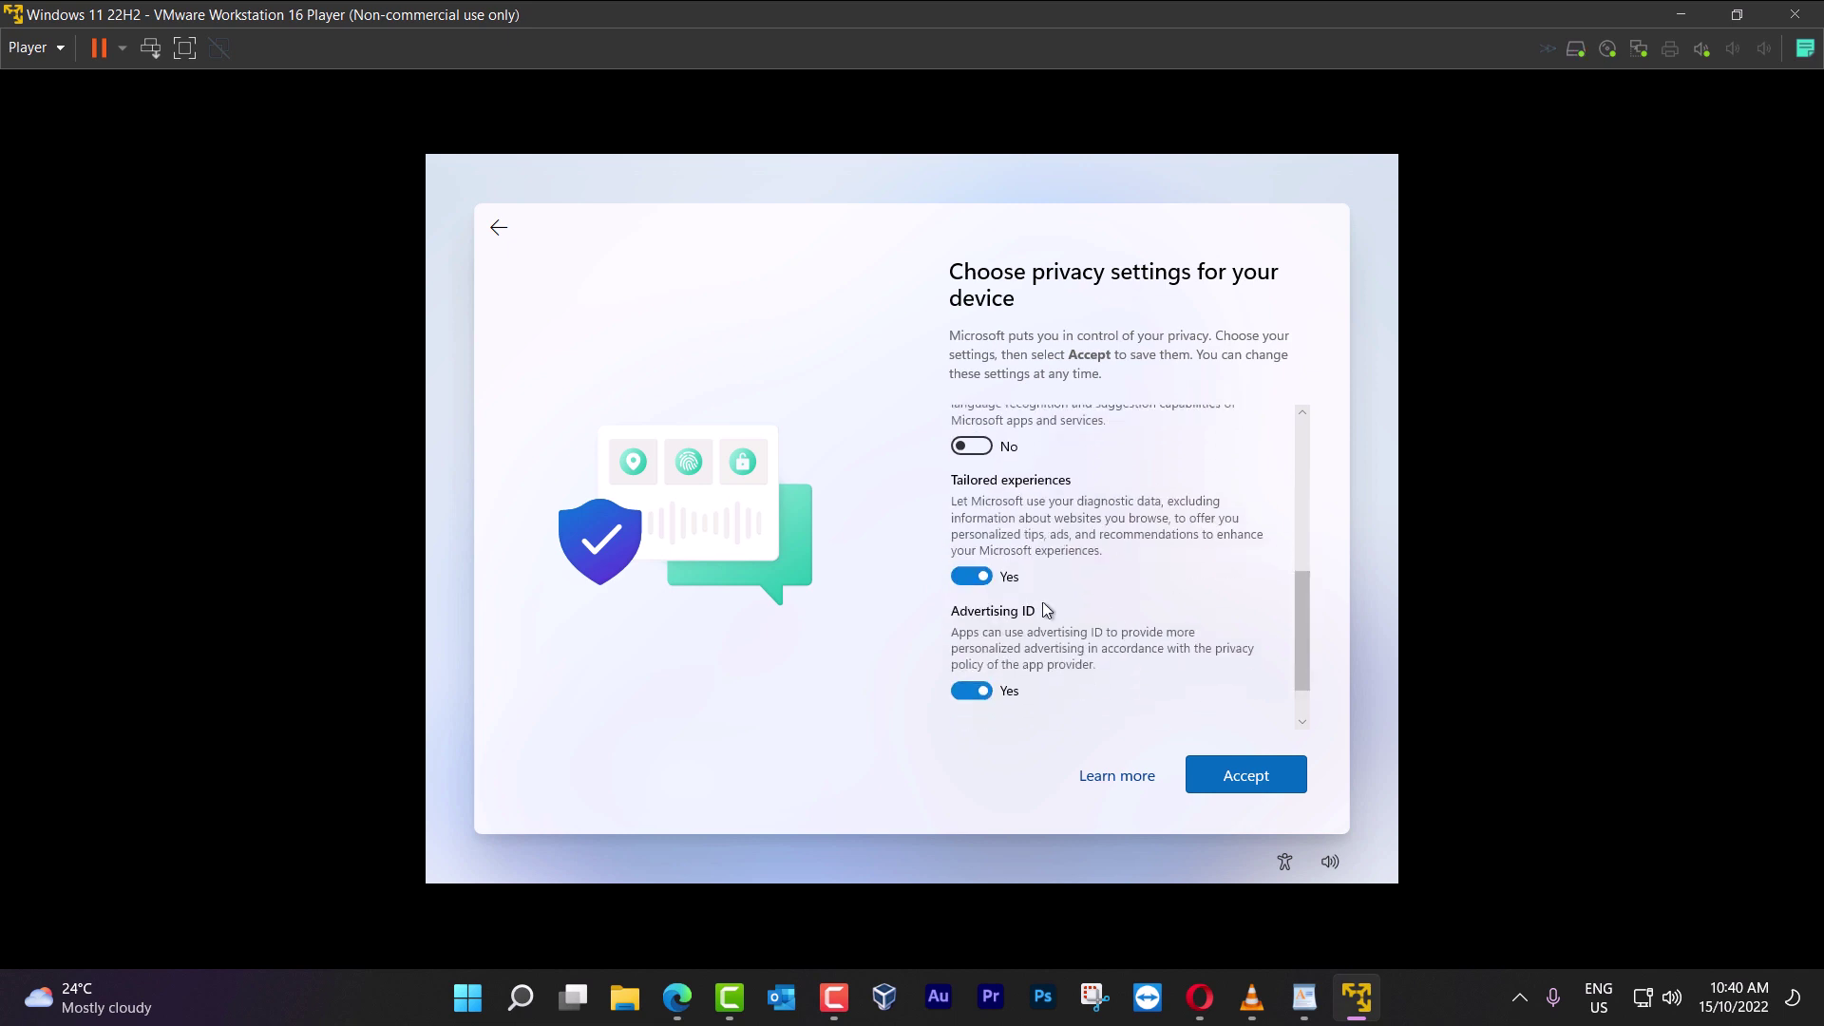
left_click(966, 579)
left_click(971, 665)
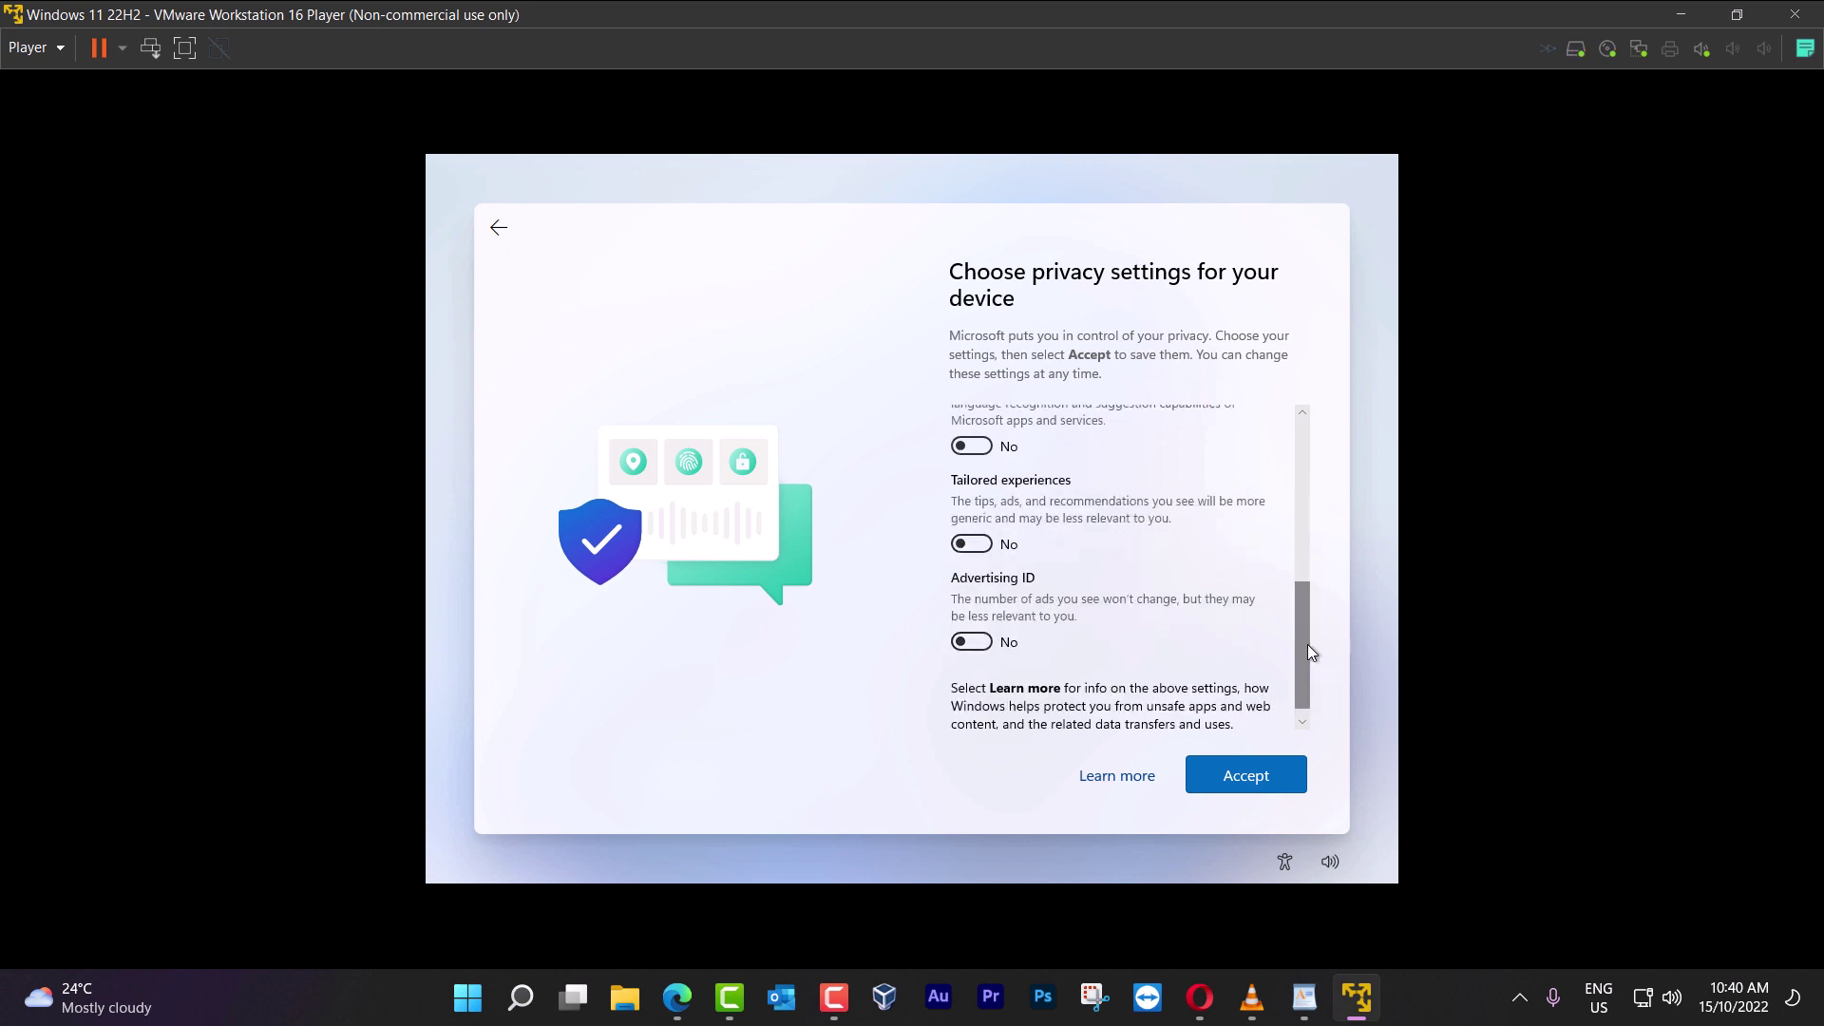
left_click_drag(1307, 650, 1295, 471)
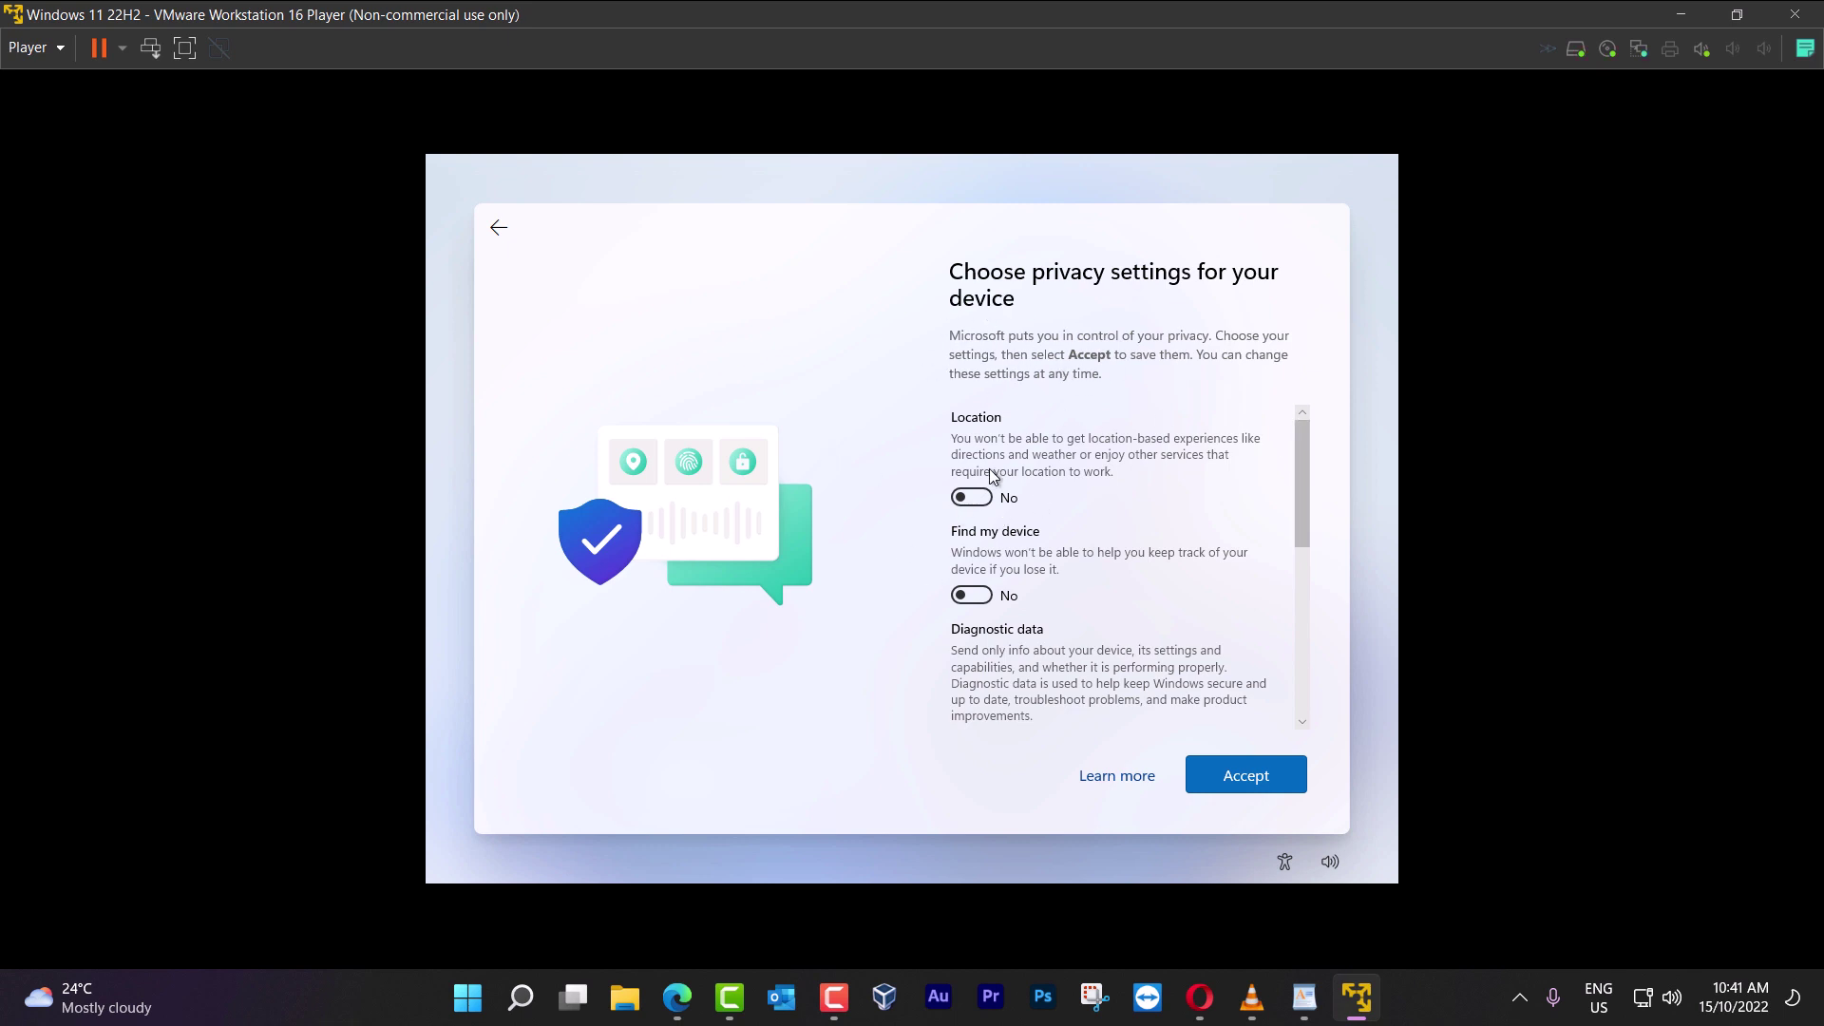
left_click_drag(1303, 490, 1303, 552)
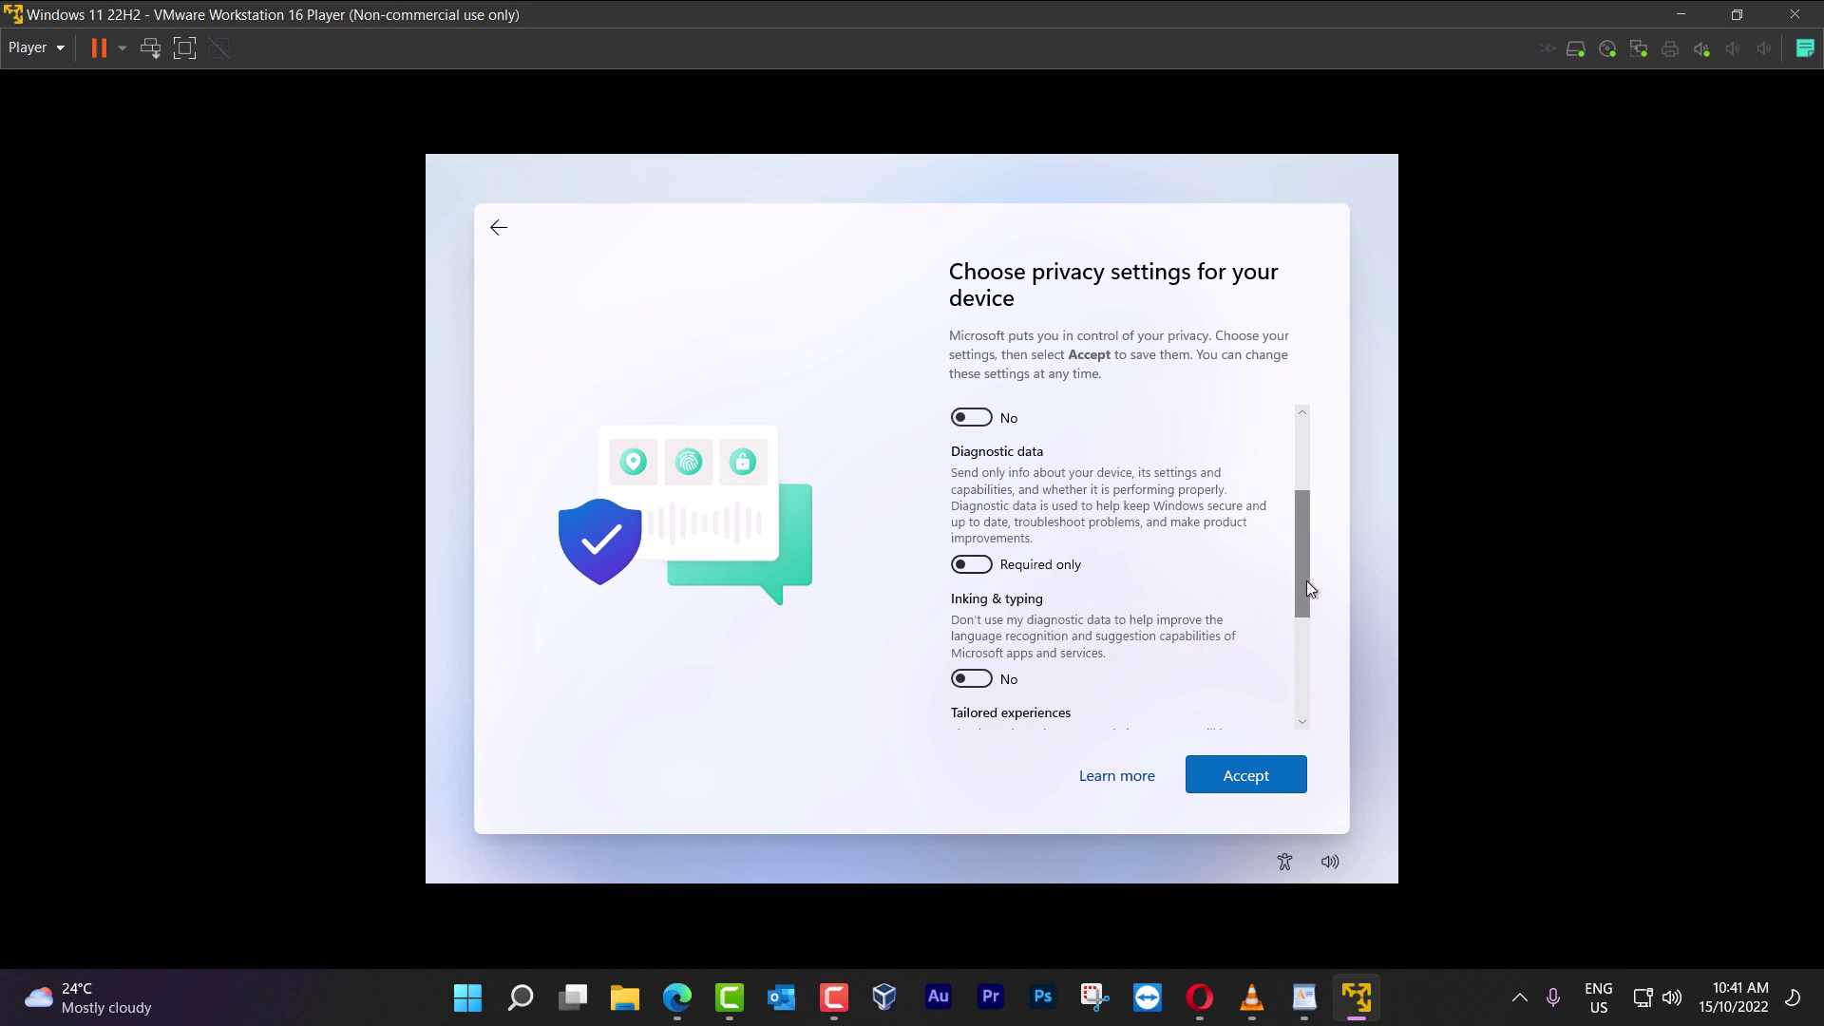
left_click_drag(1307, 585, 1313, 629)
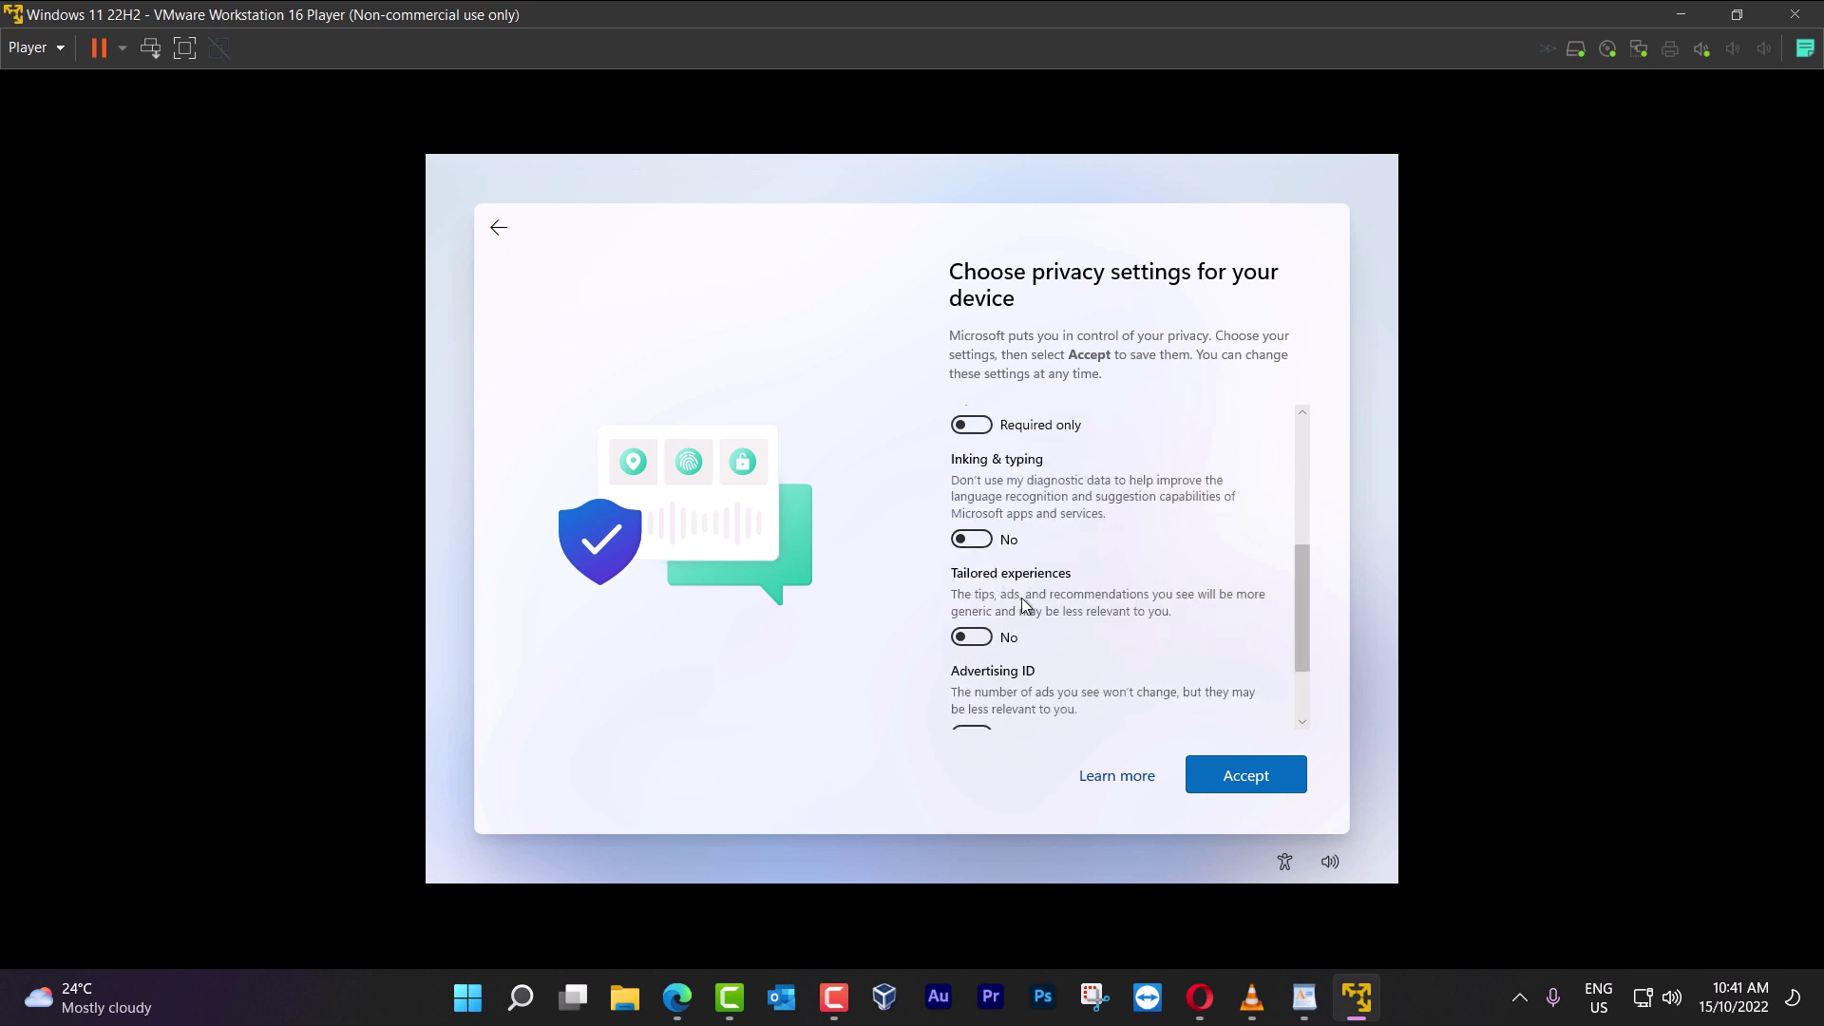
left_click_drag(1304, 608, 1130, 657)
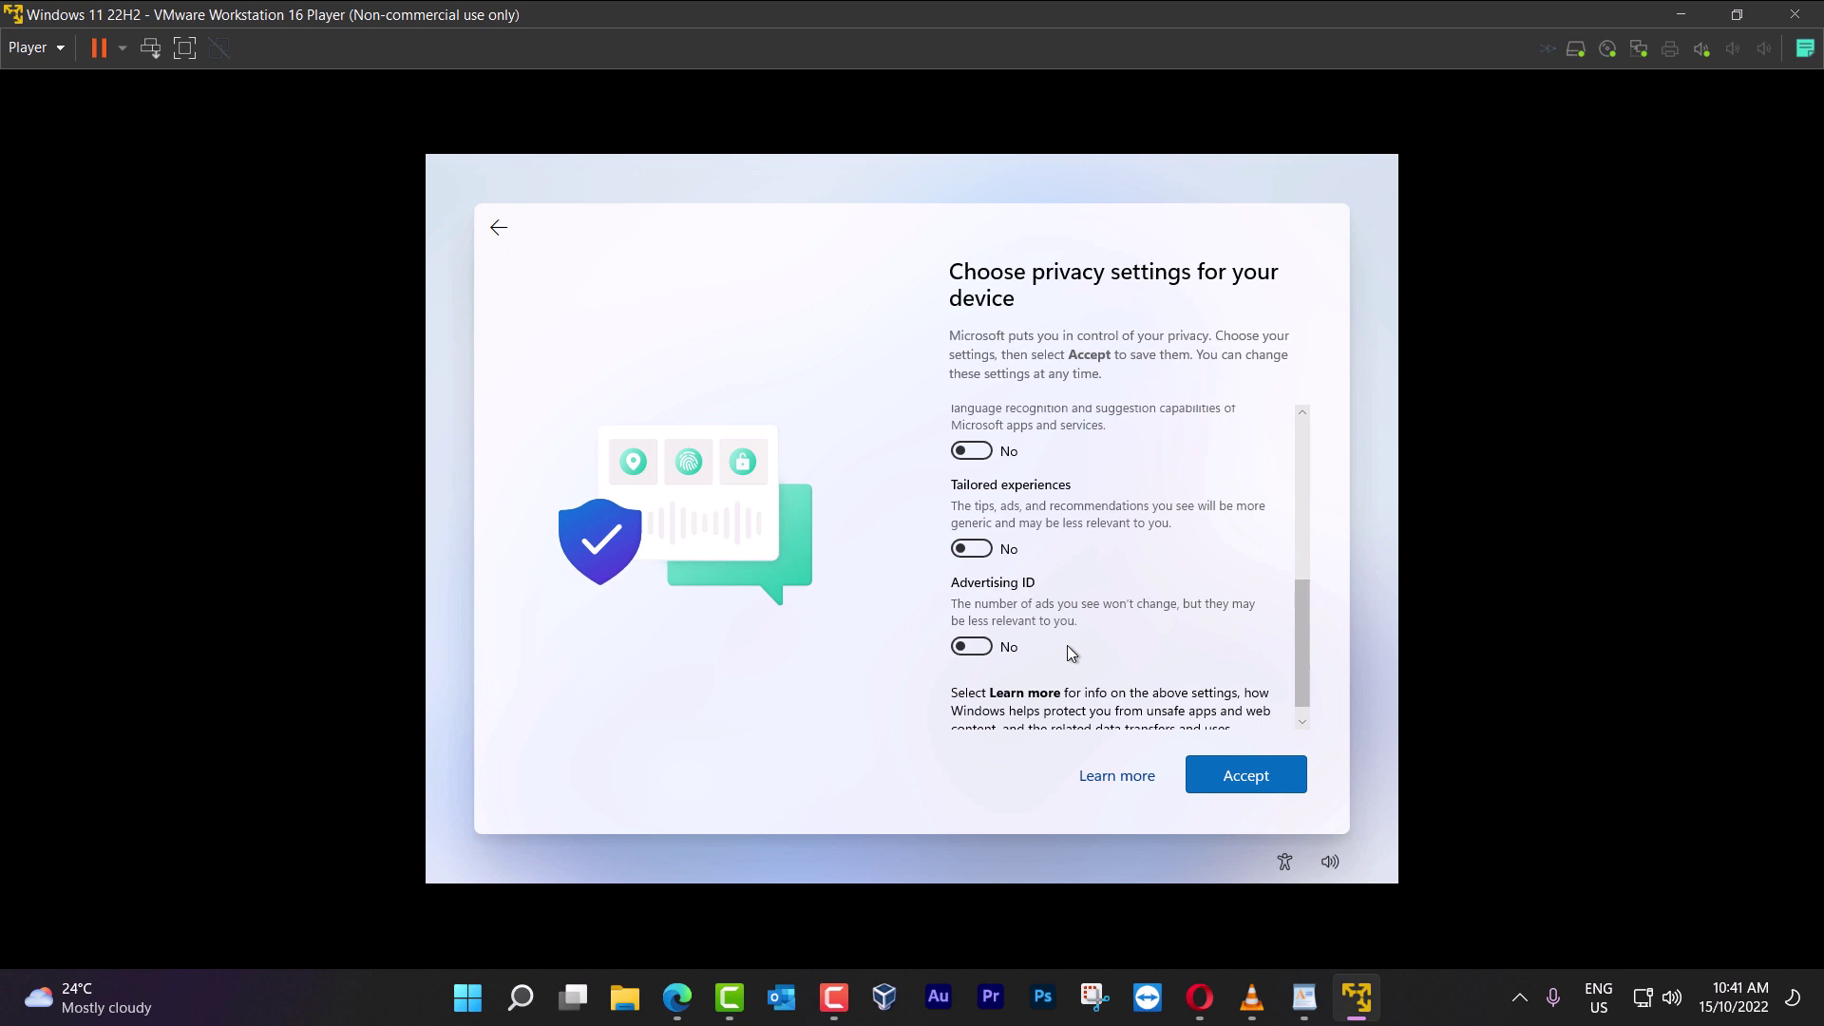
scroll(1290, 646, "down", 1)
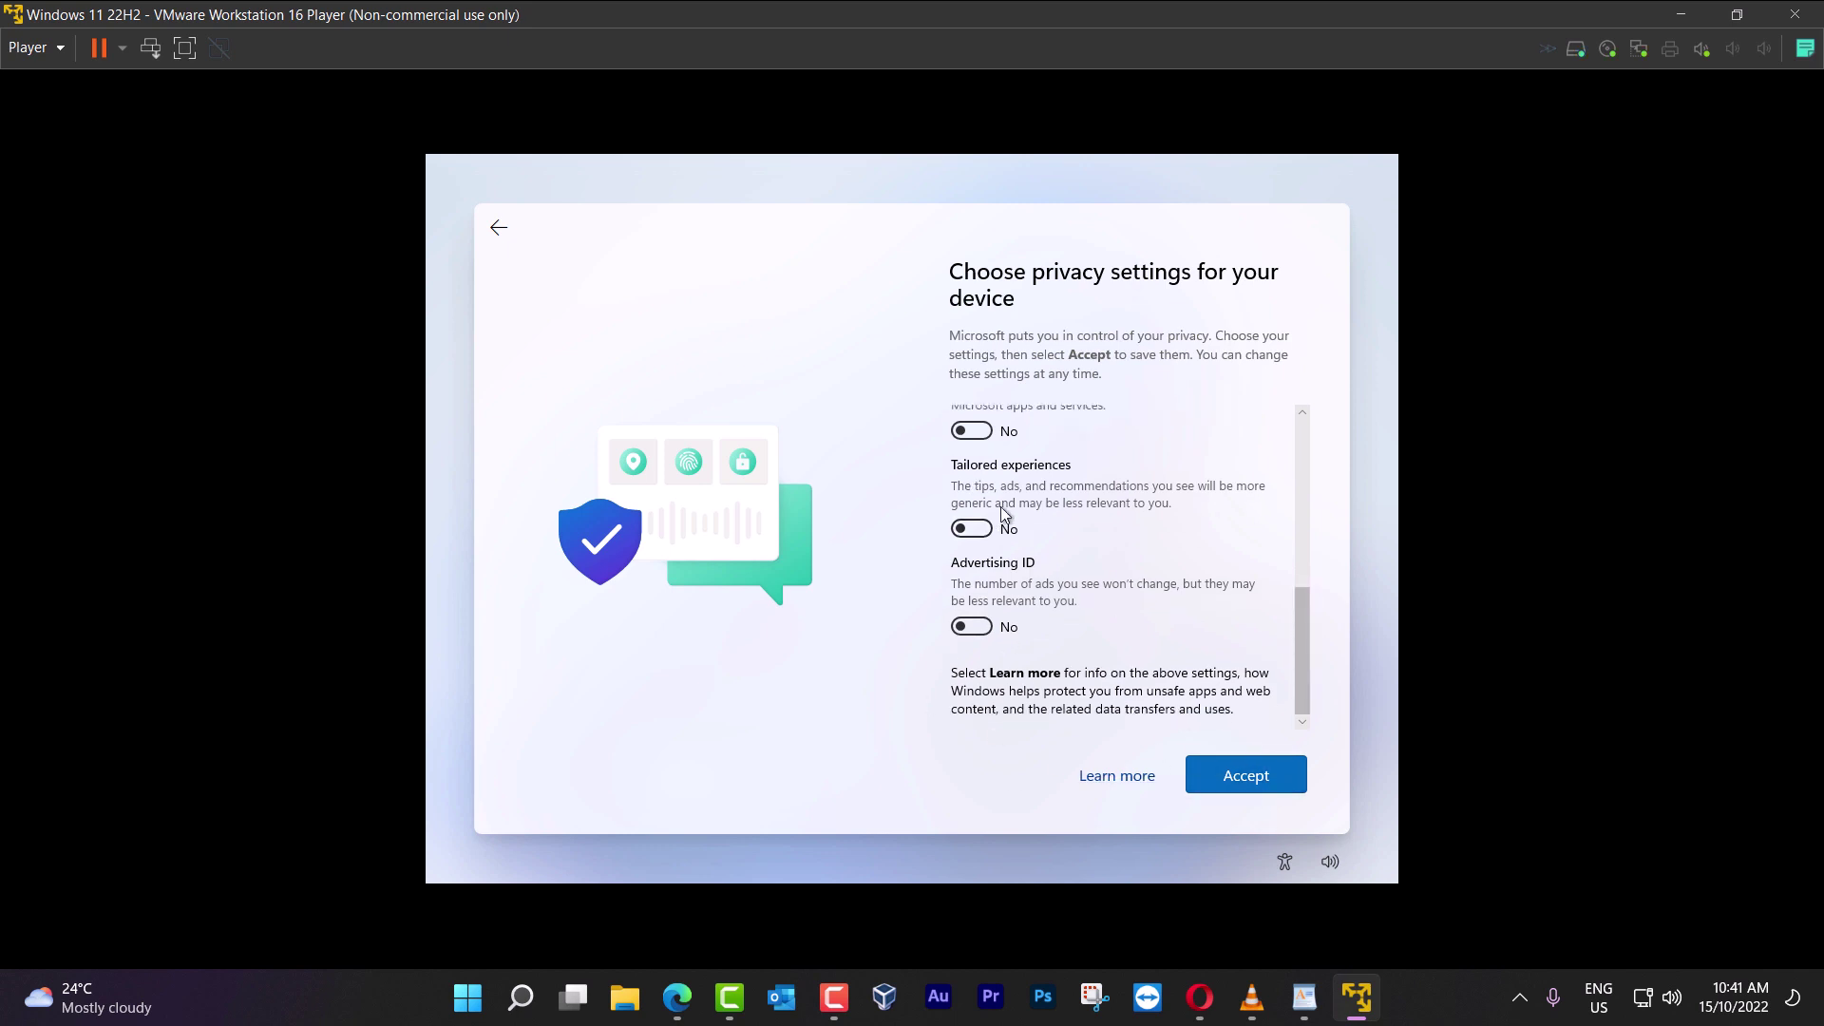
left_click(1274, 778)
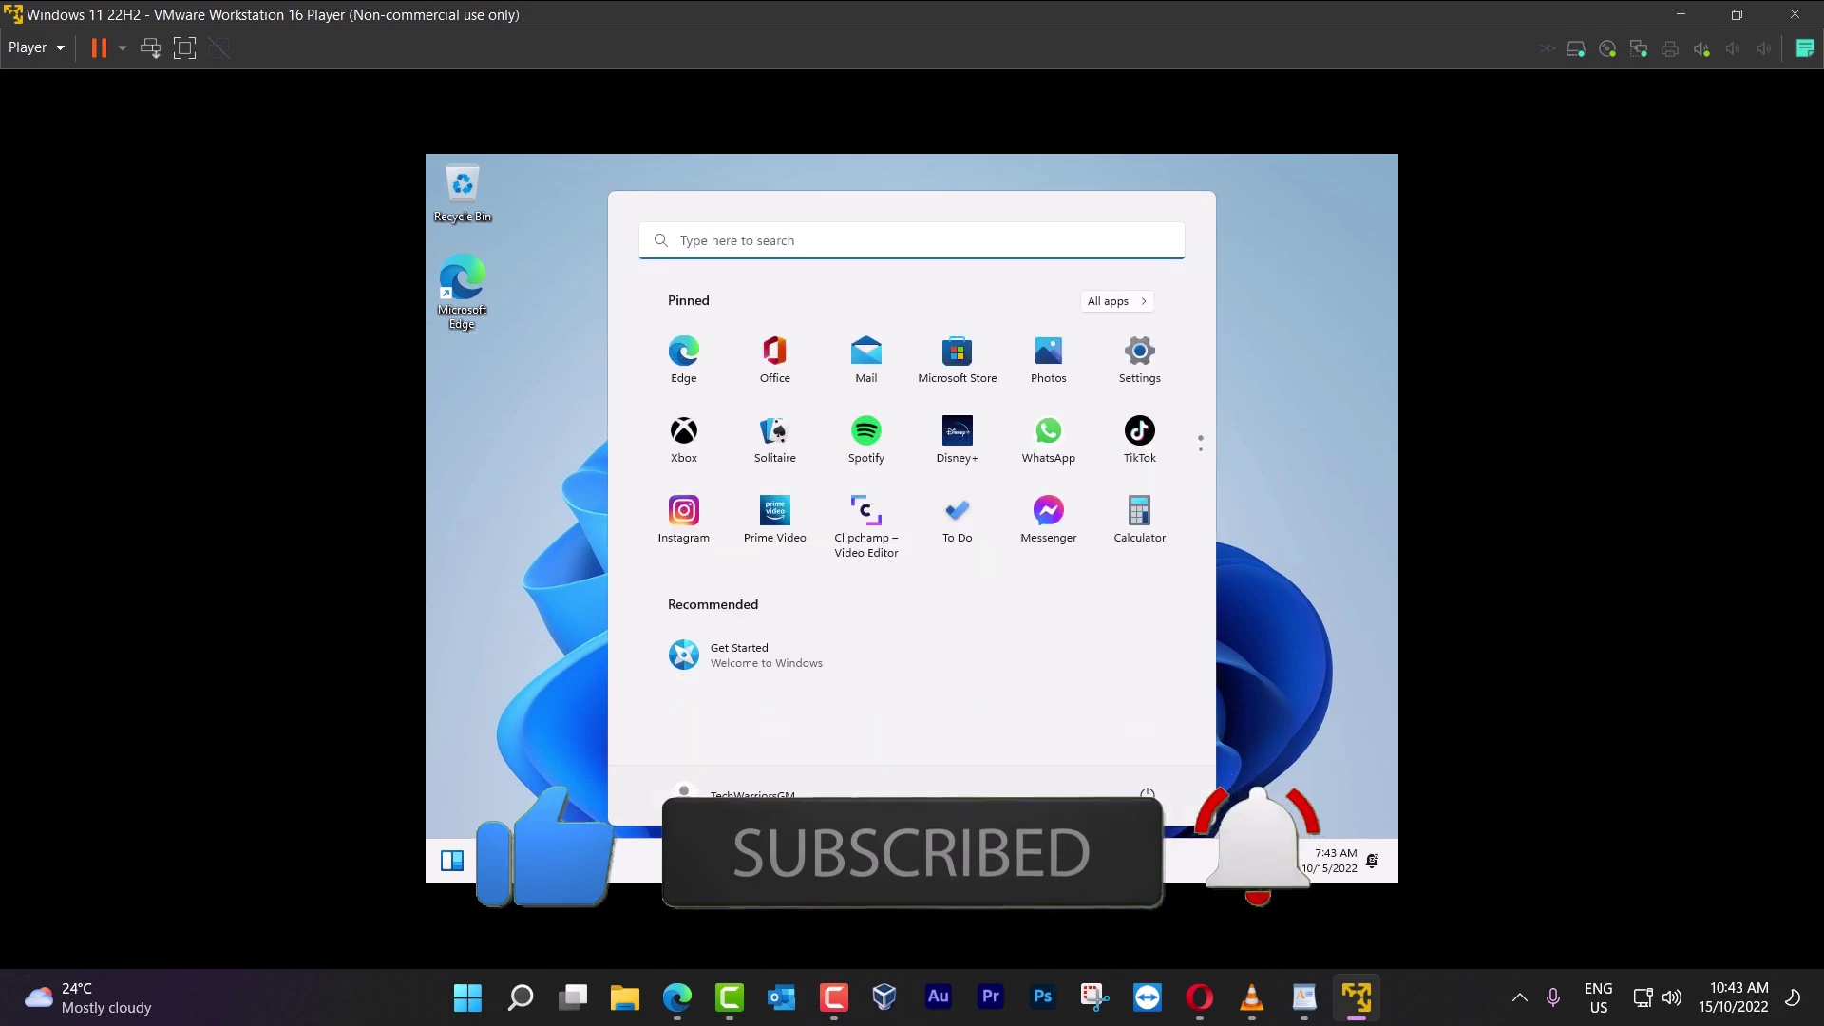
Close the Start menu to leave the fresh Windows 11 desktop showing
key("Escape")
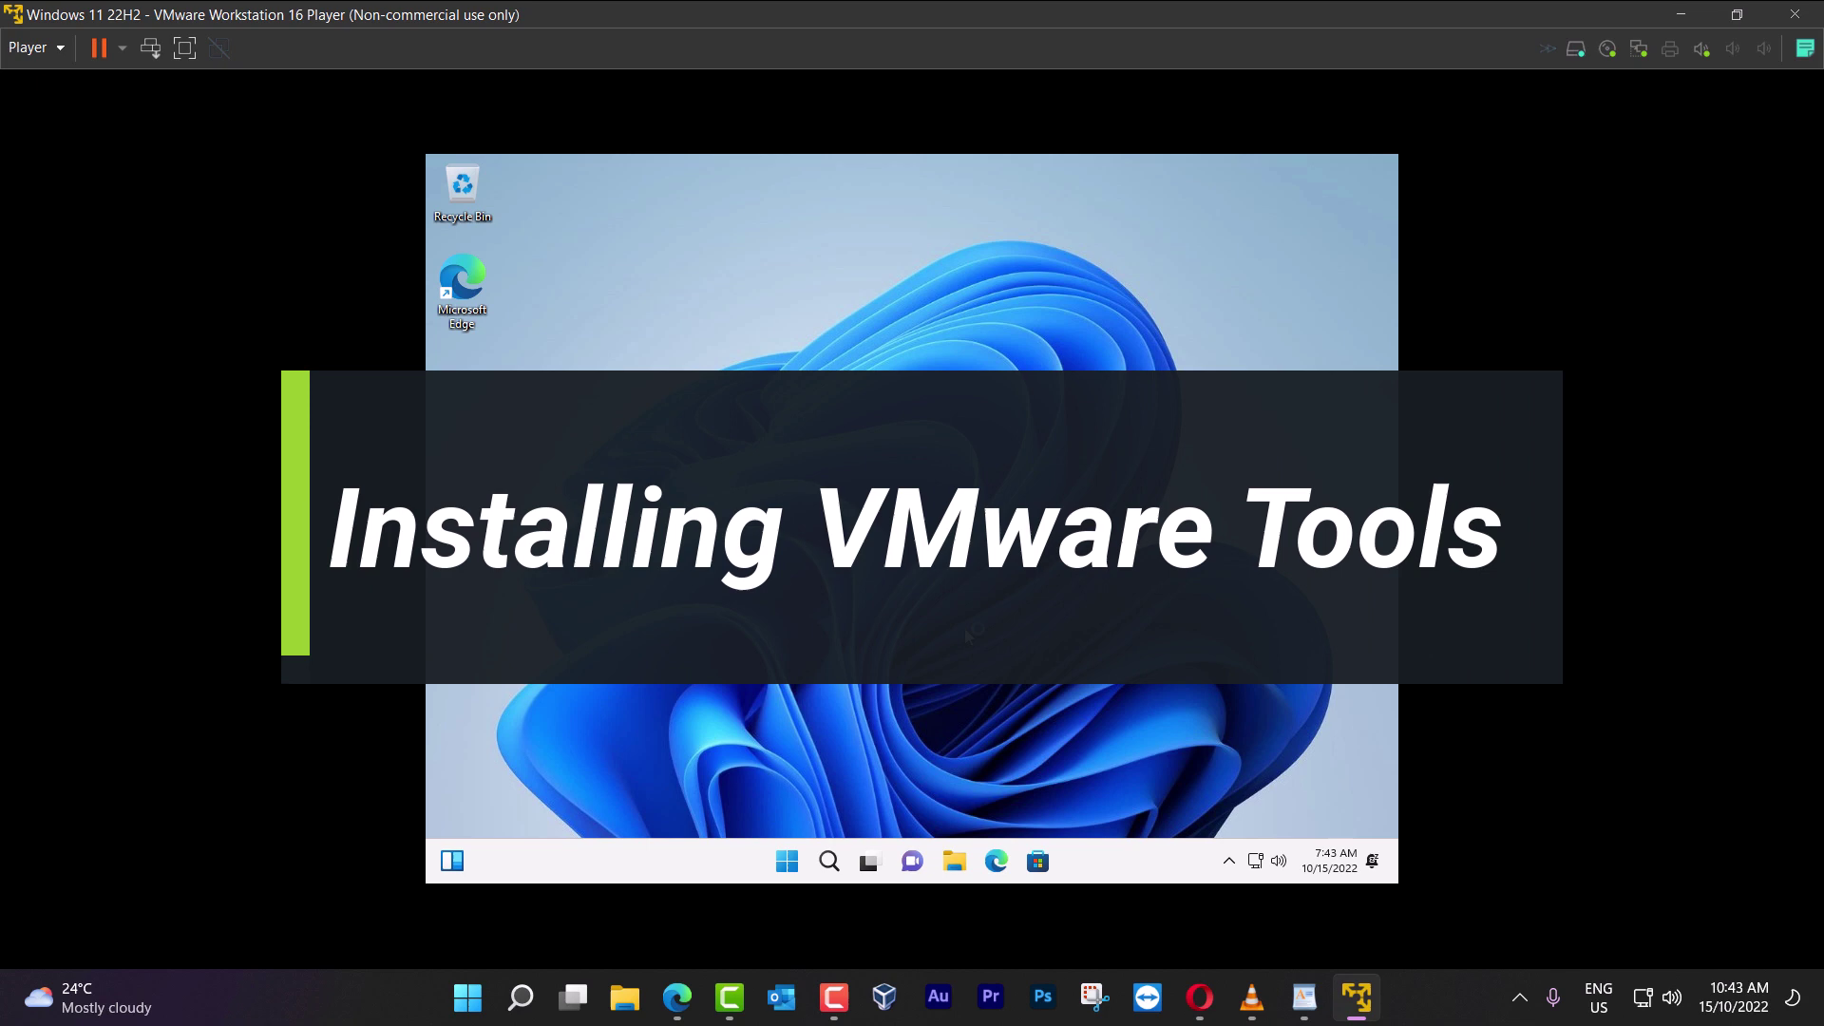
Eject the Windows installation disc from DVD Drive (D:) in File Explorer
left_click(955, 862)
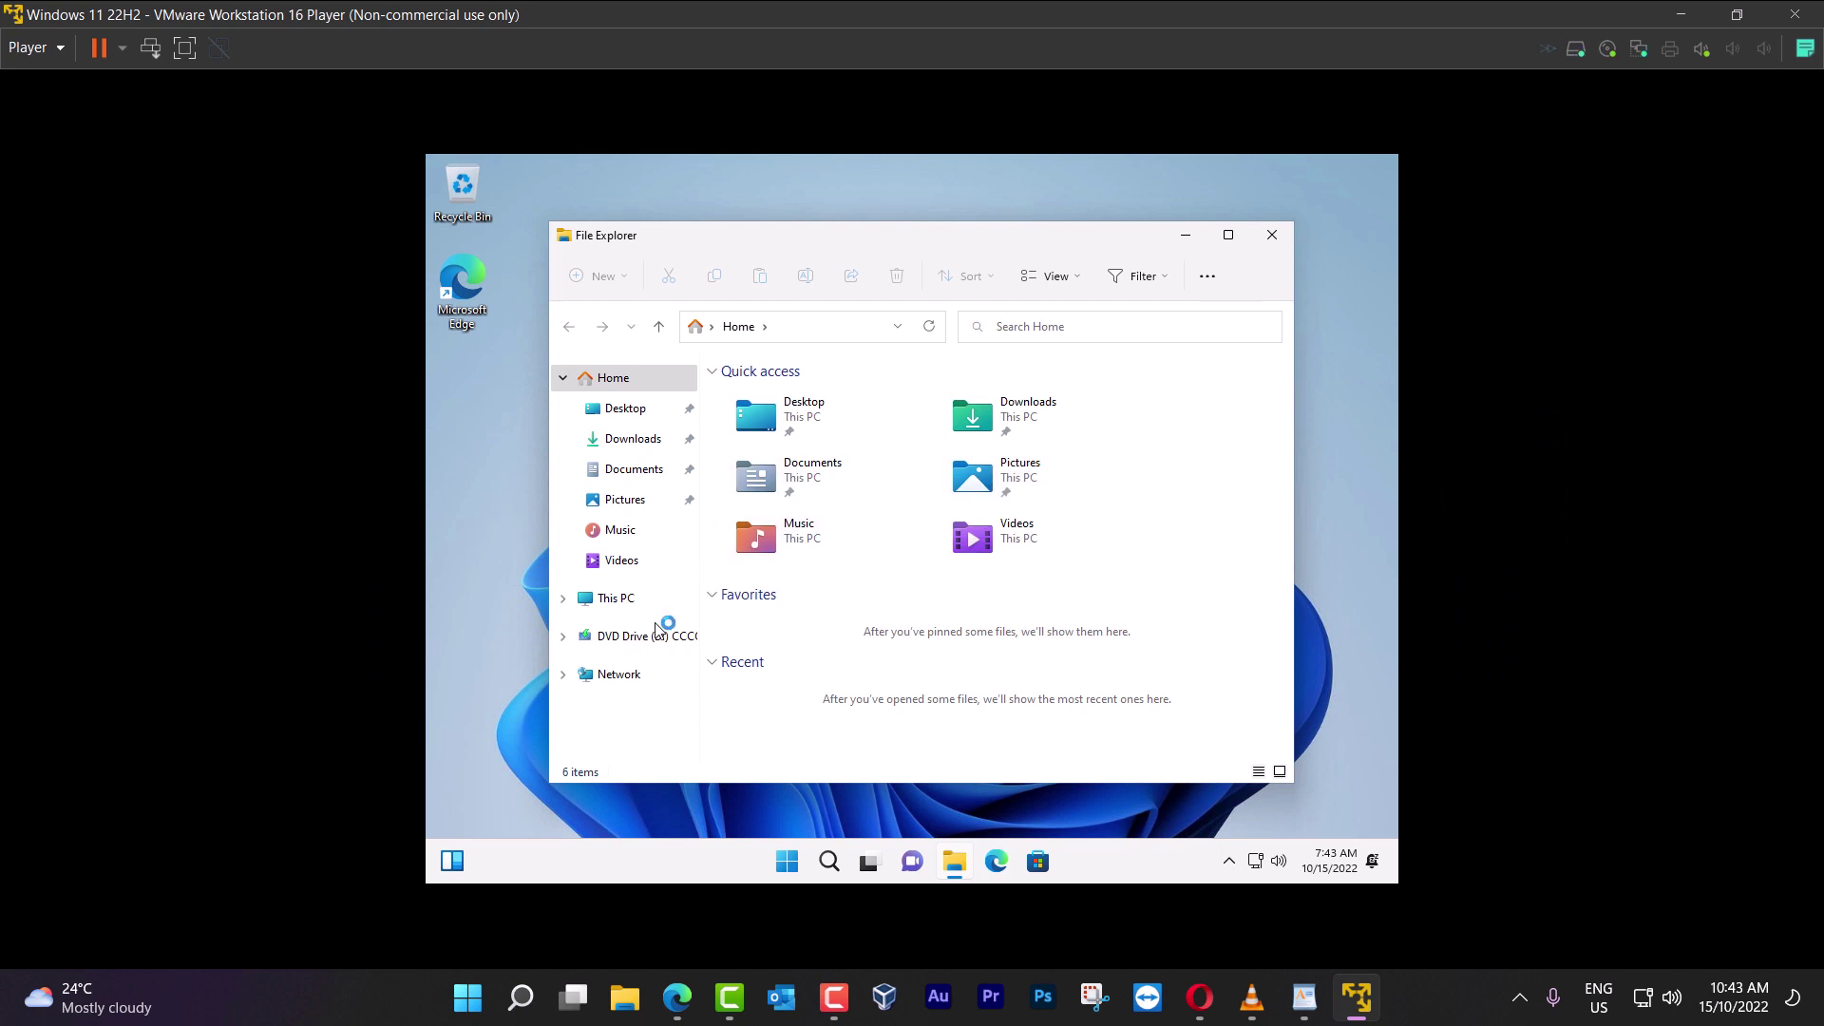
left_click(633, 638)
right_click(635, 641)
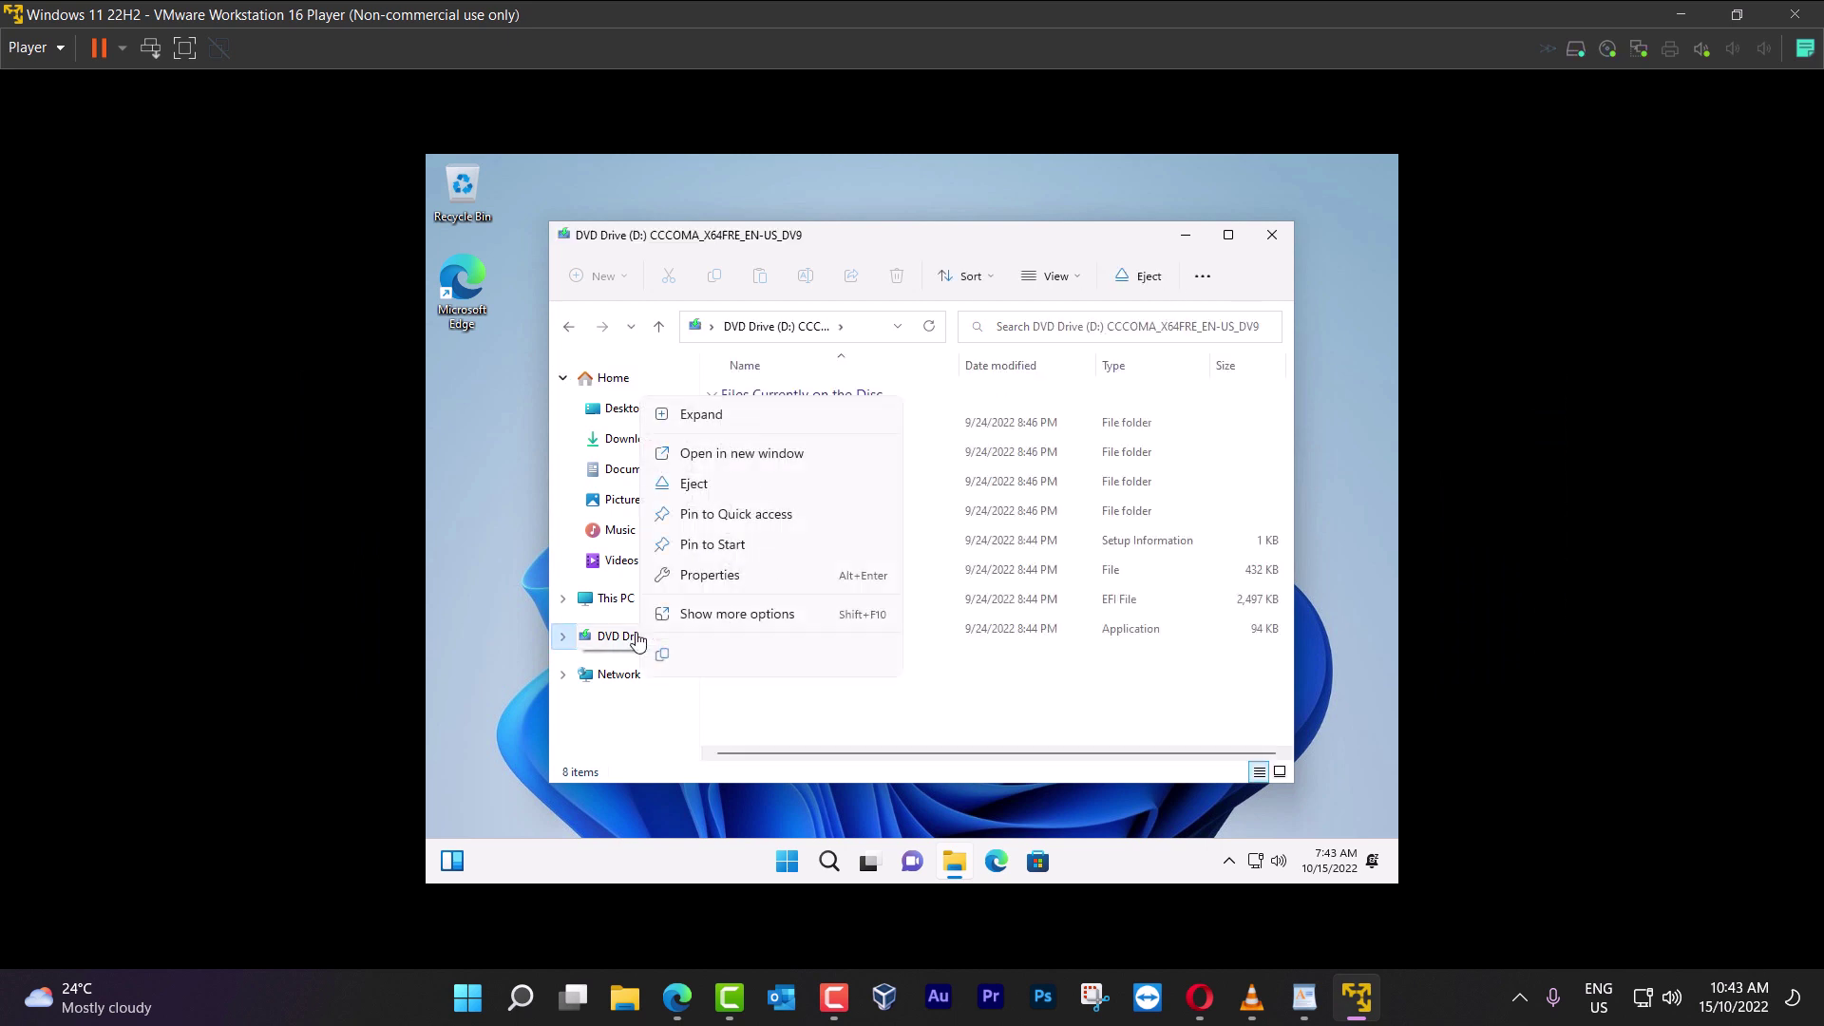
left_click(696, 487)
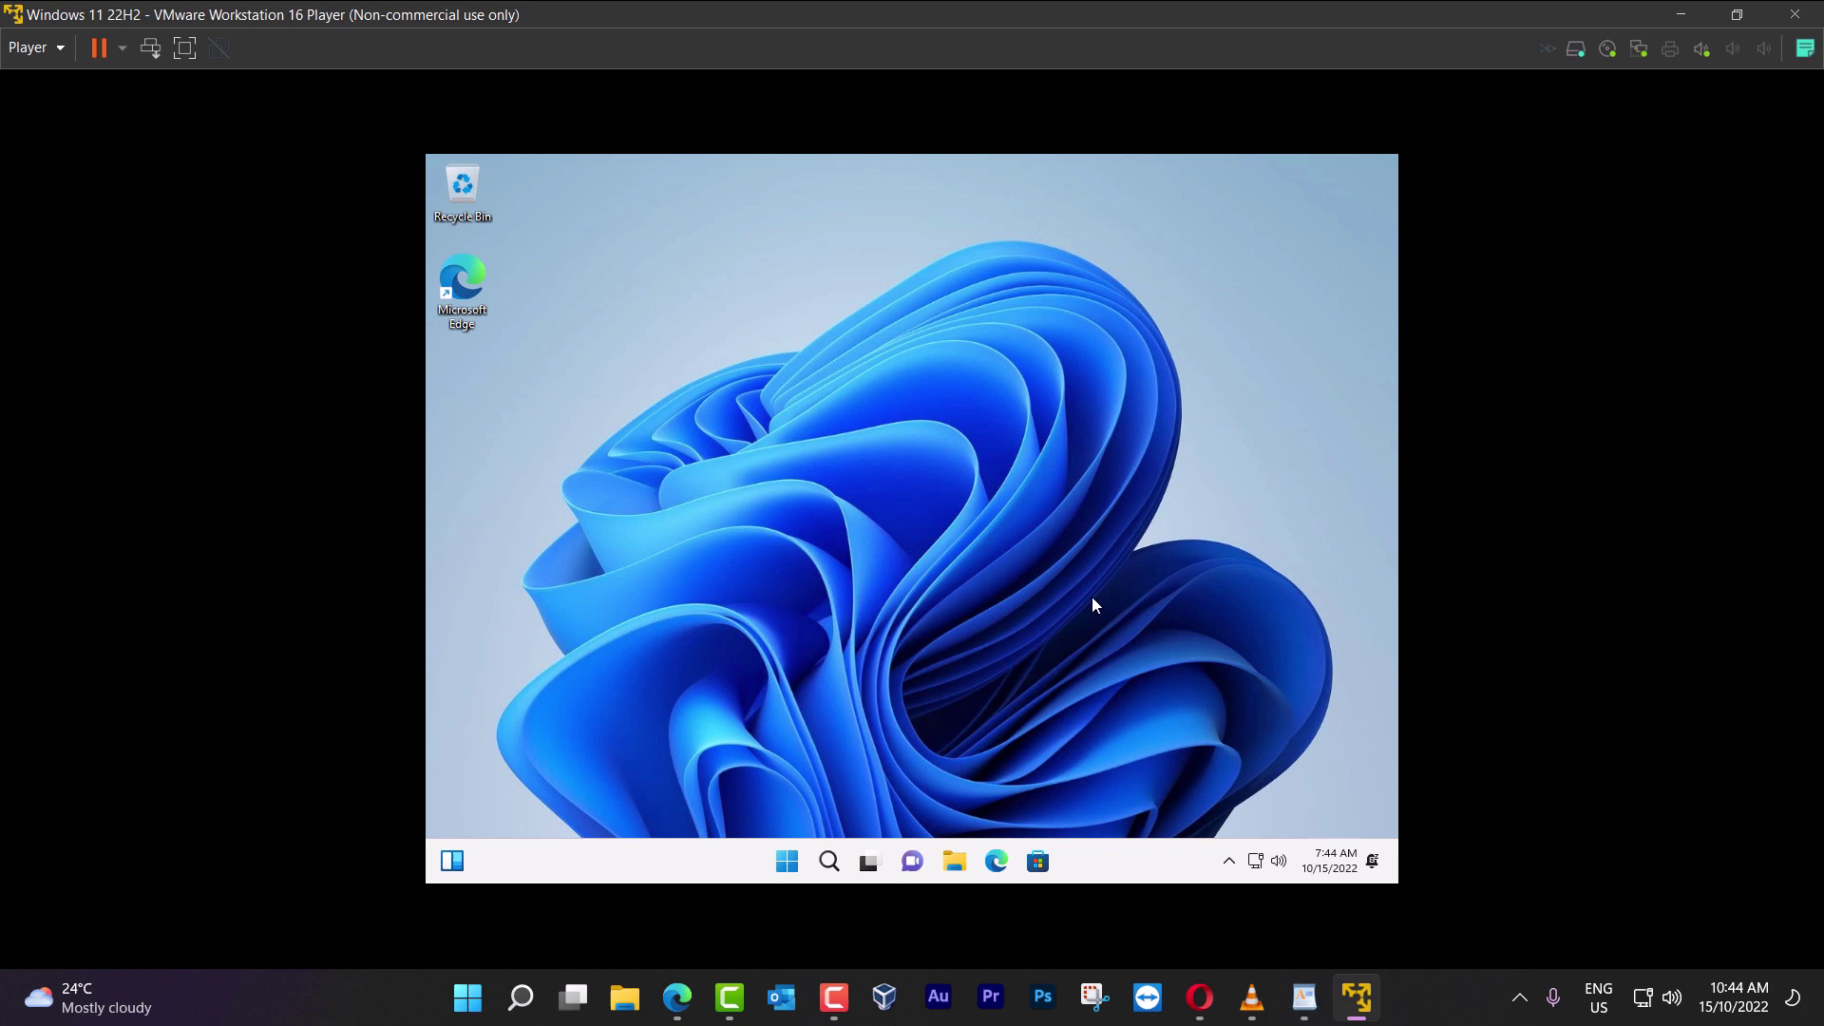
Mount the VMware Tools installer disc with Manage > Install VMware Tools
left_click(40, 47)
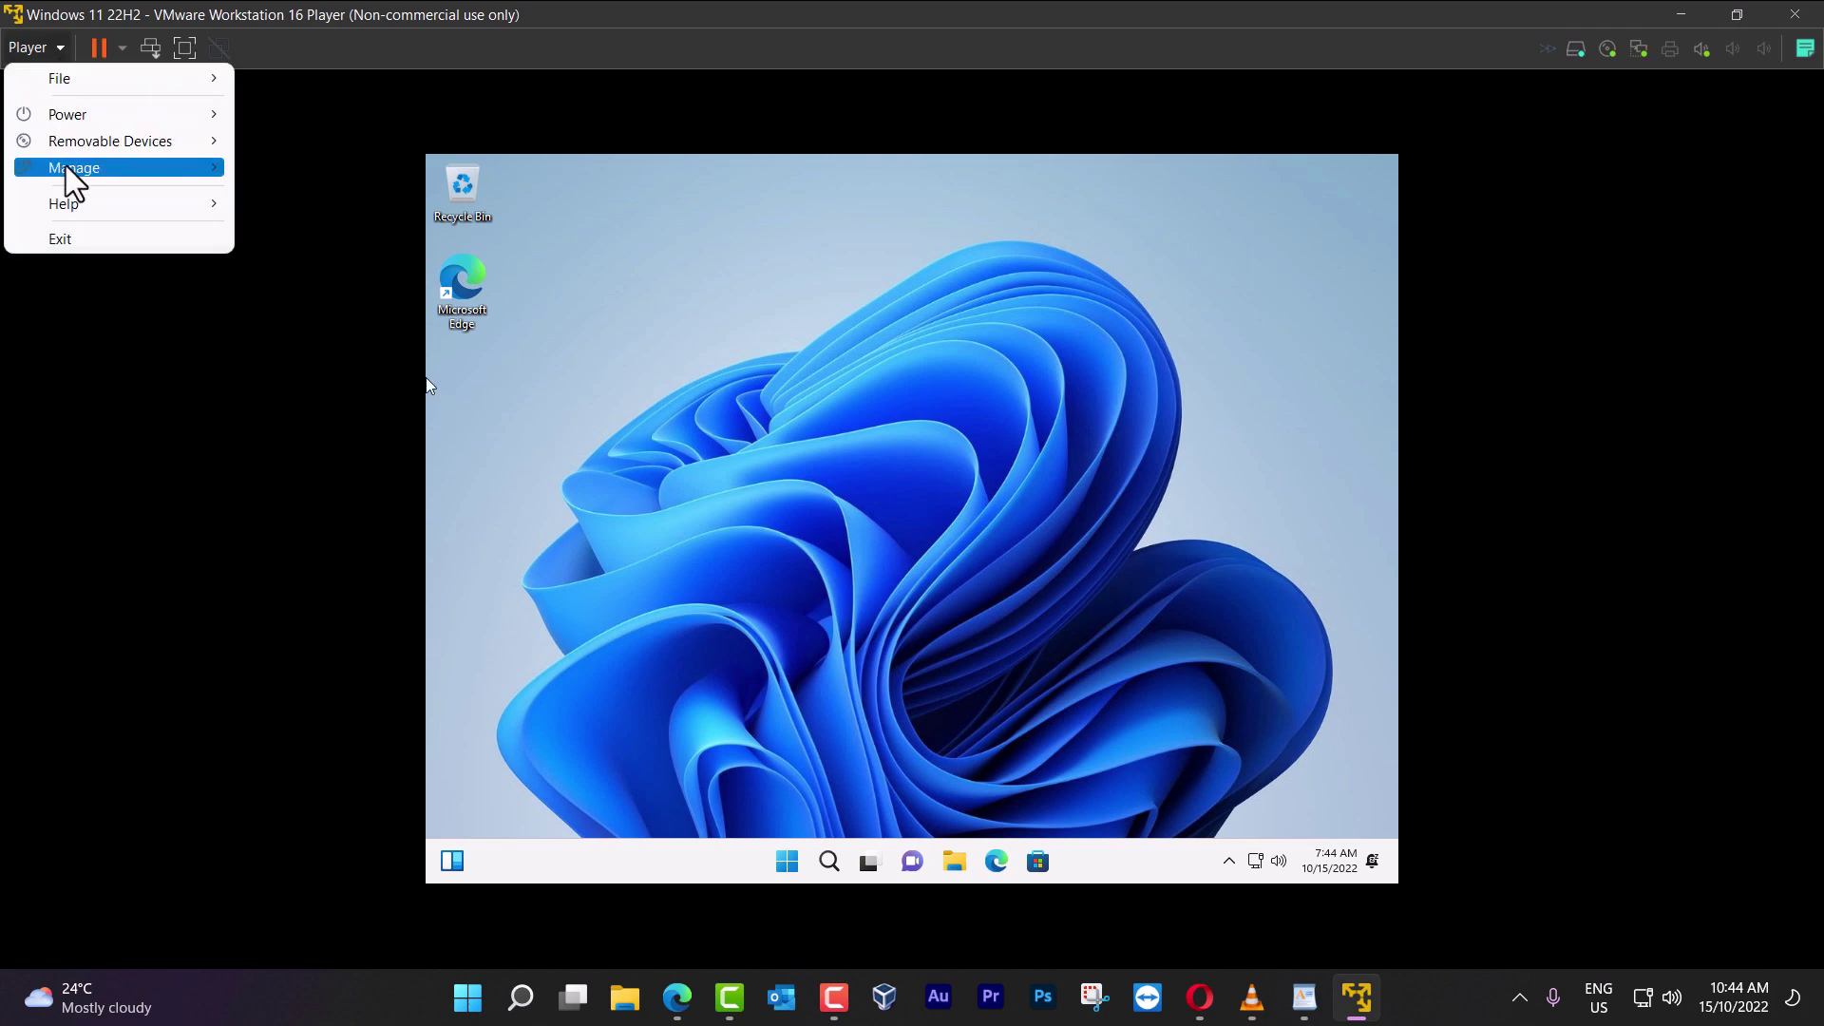
mouse_move(228, 171)
left_click(283, 168)
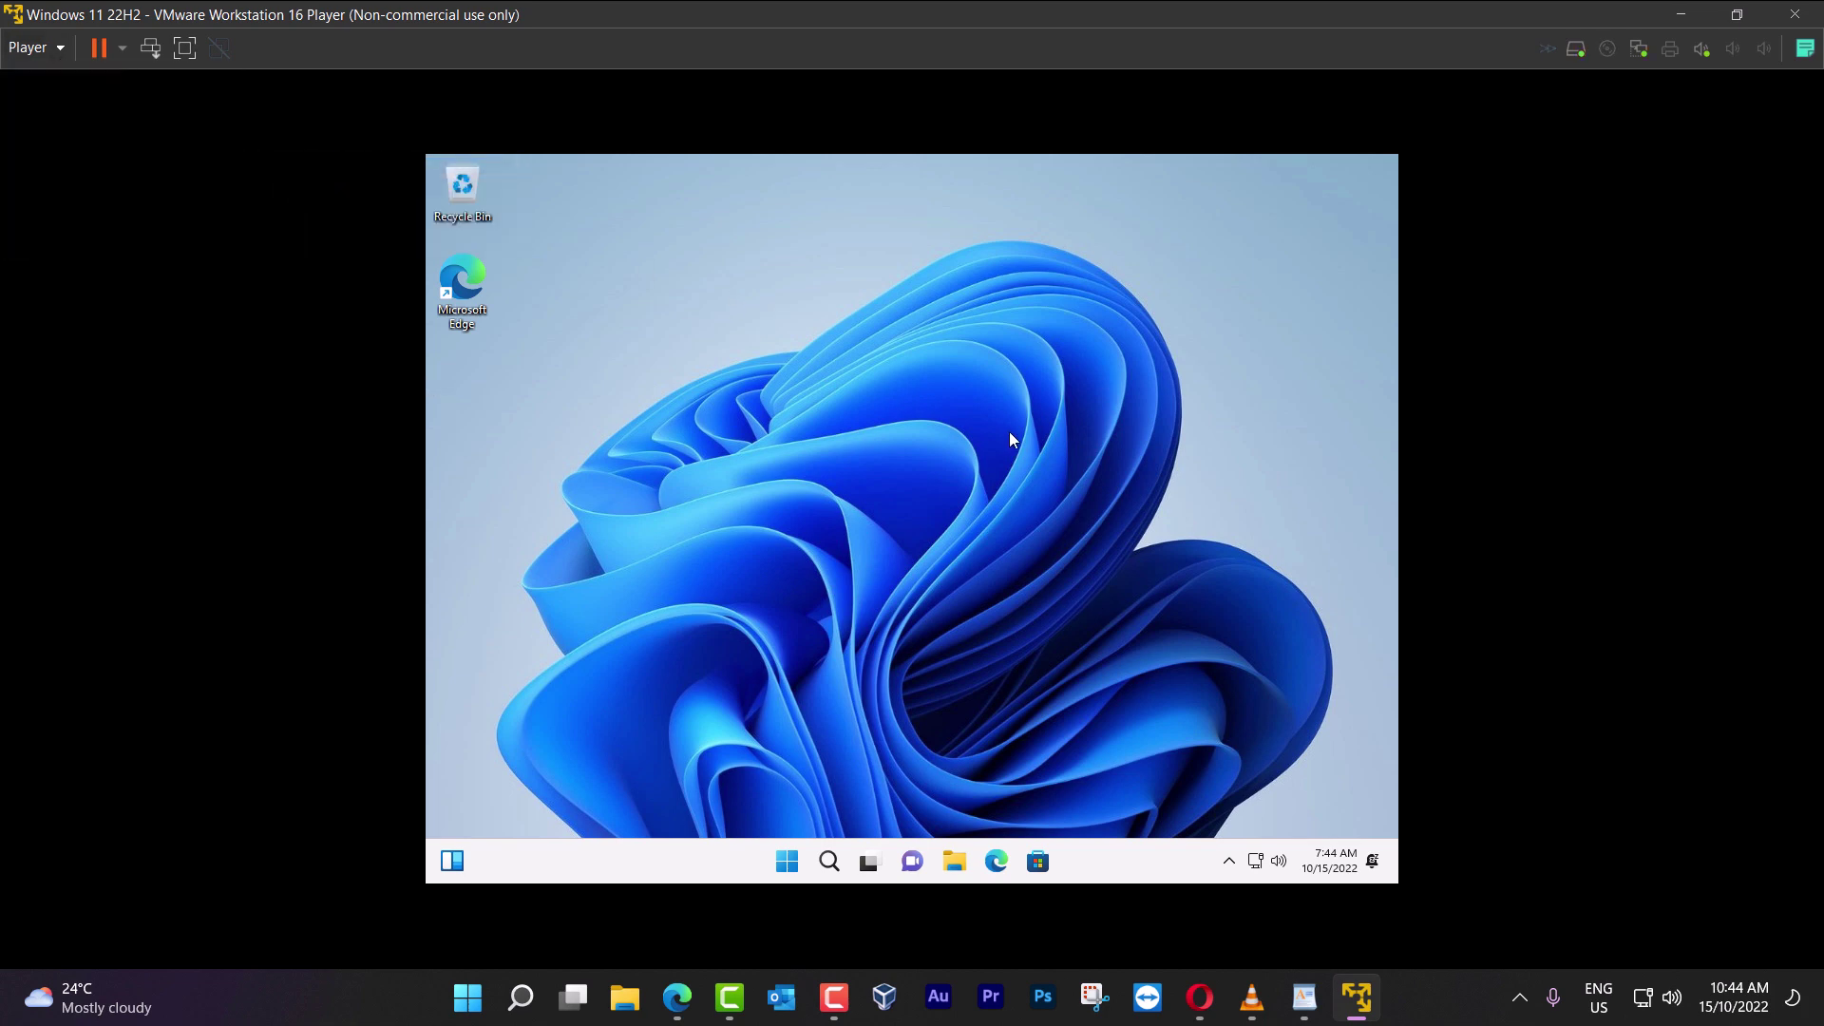
Run setup64 from the VMware Tools disc as administrator and approve the UAC prompt
left_click(955, 866)
left_click(652, 677)
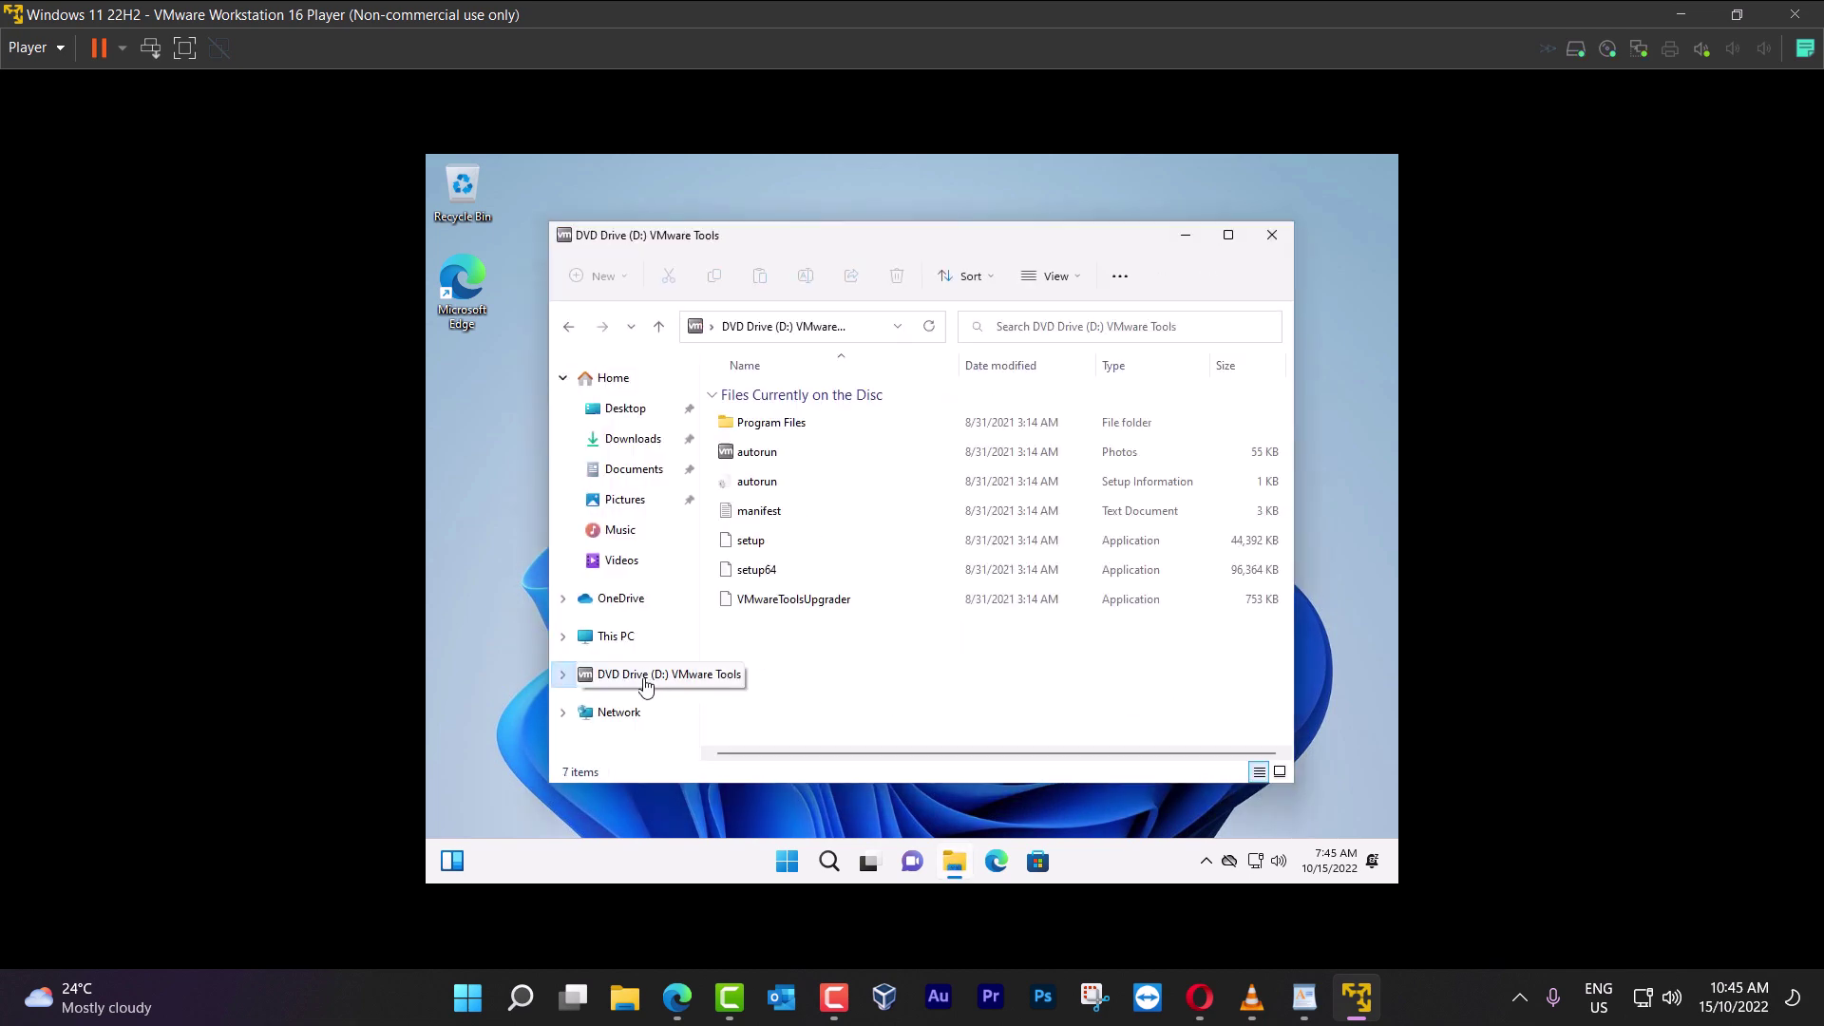
left_click(765, 571)
right_click(766, 573)
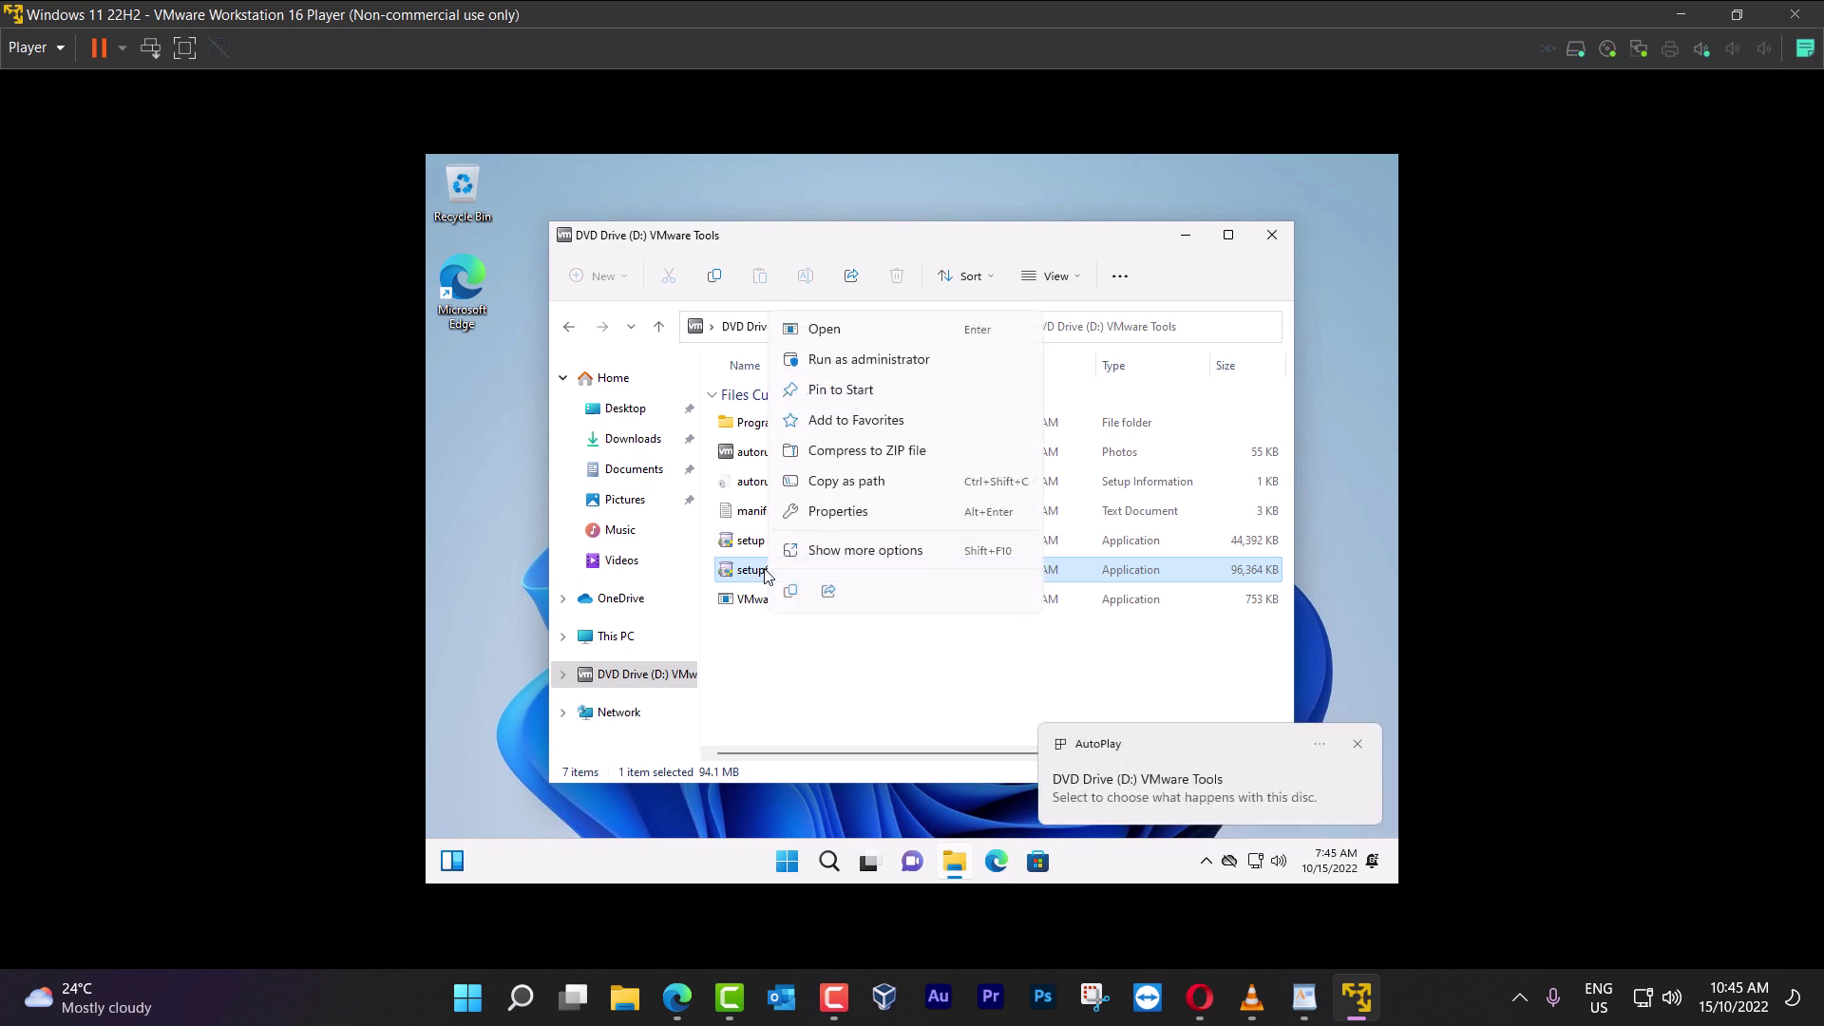
left_click(831, 360)
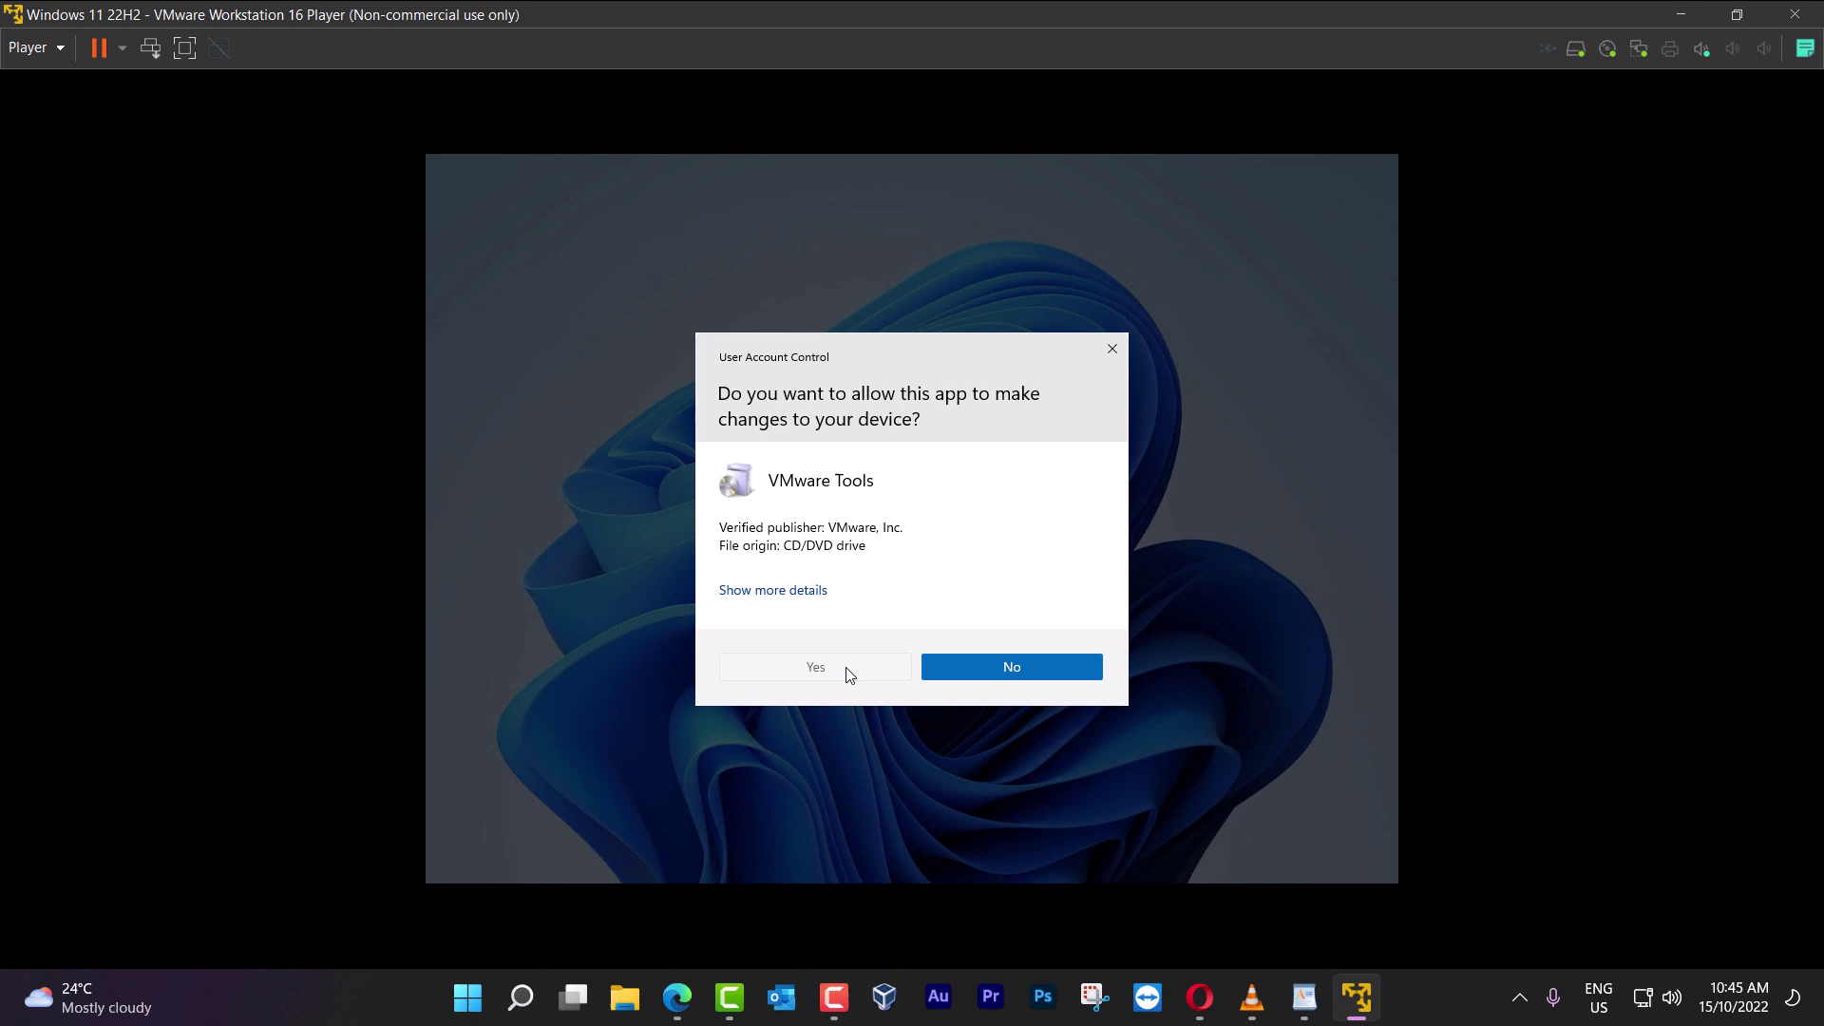
left_click(848, 672)
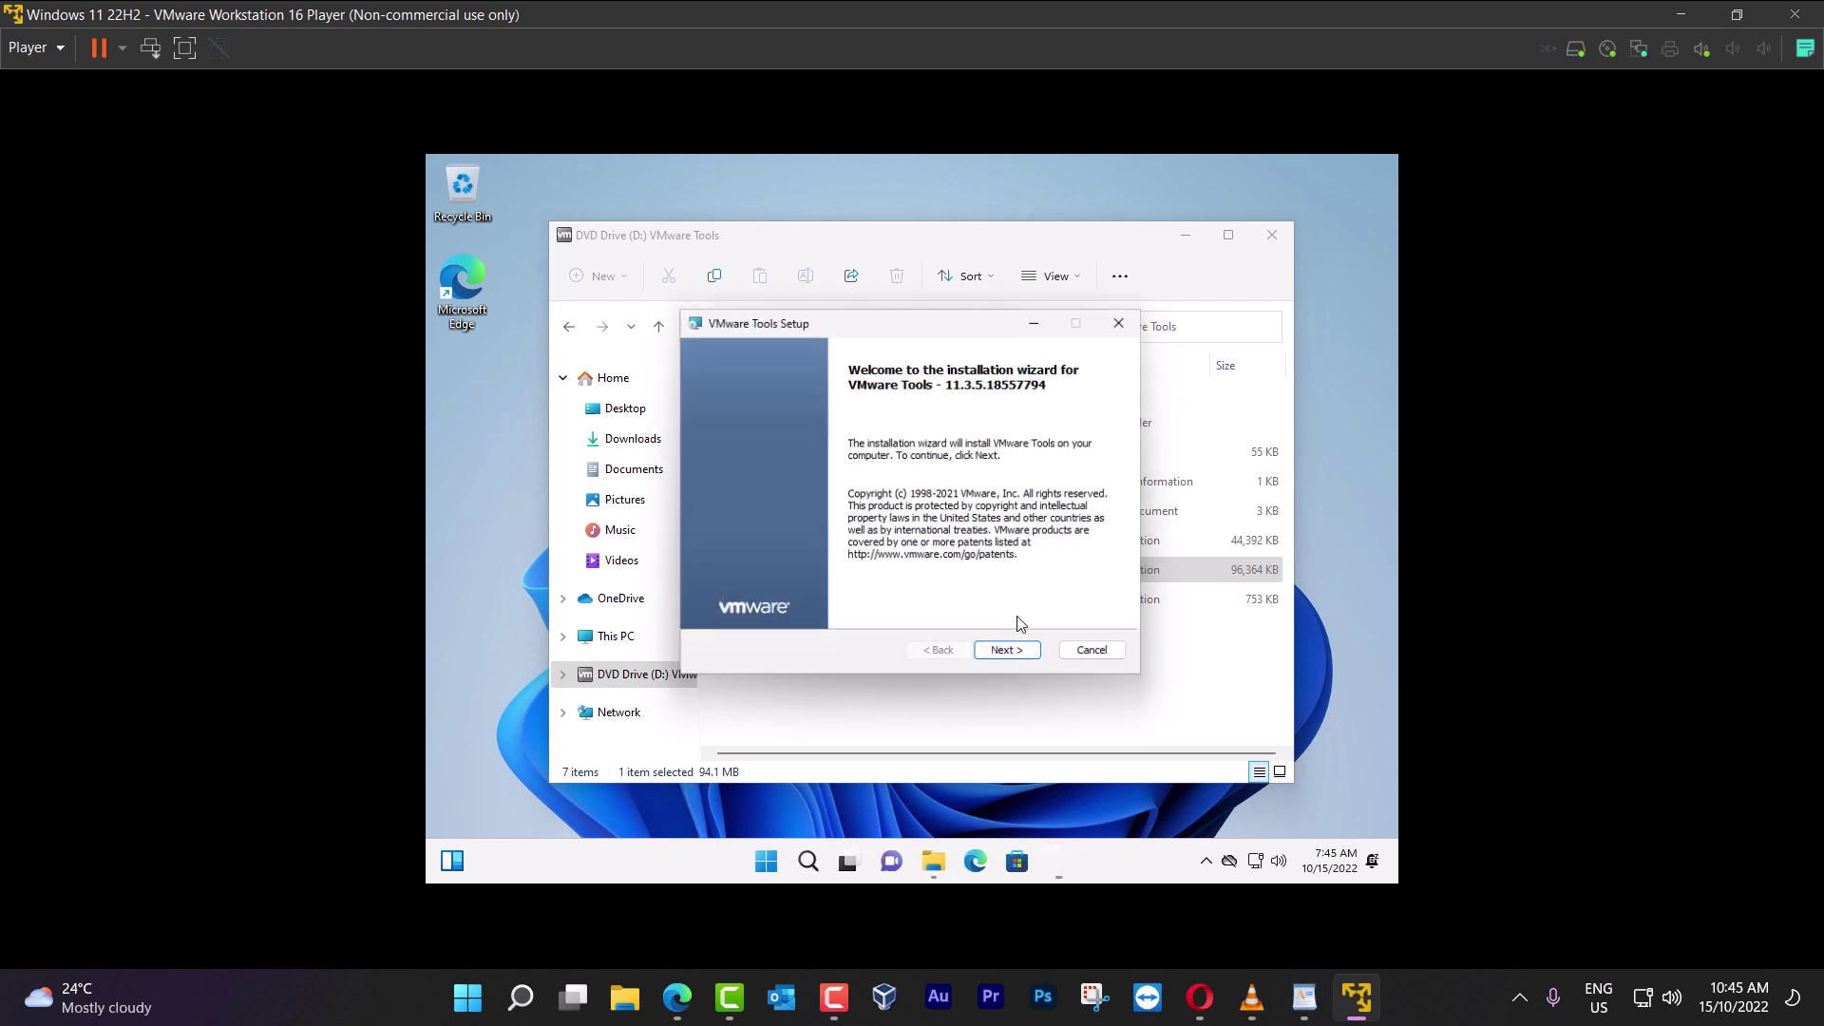
Install VMware Tools with the Typical setup type, finish, and restart the VM
left_click(1018, 653)
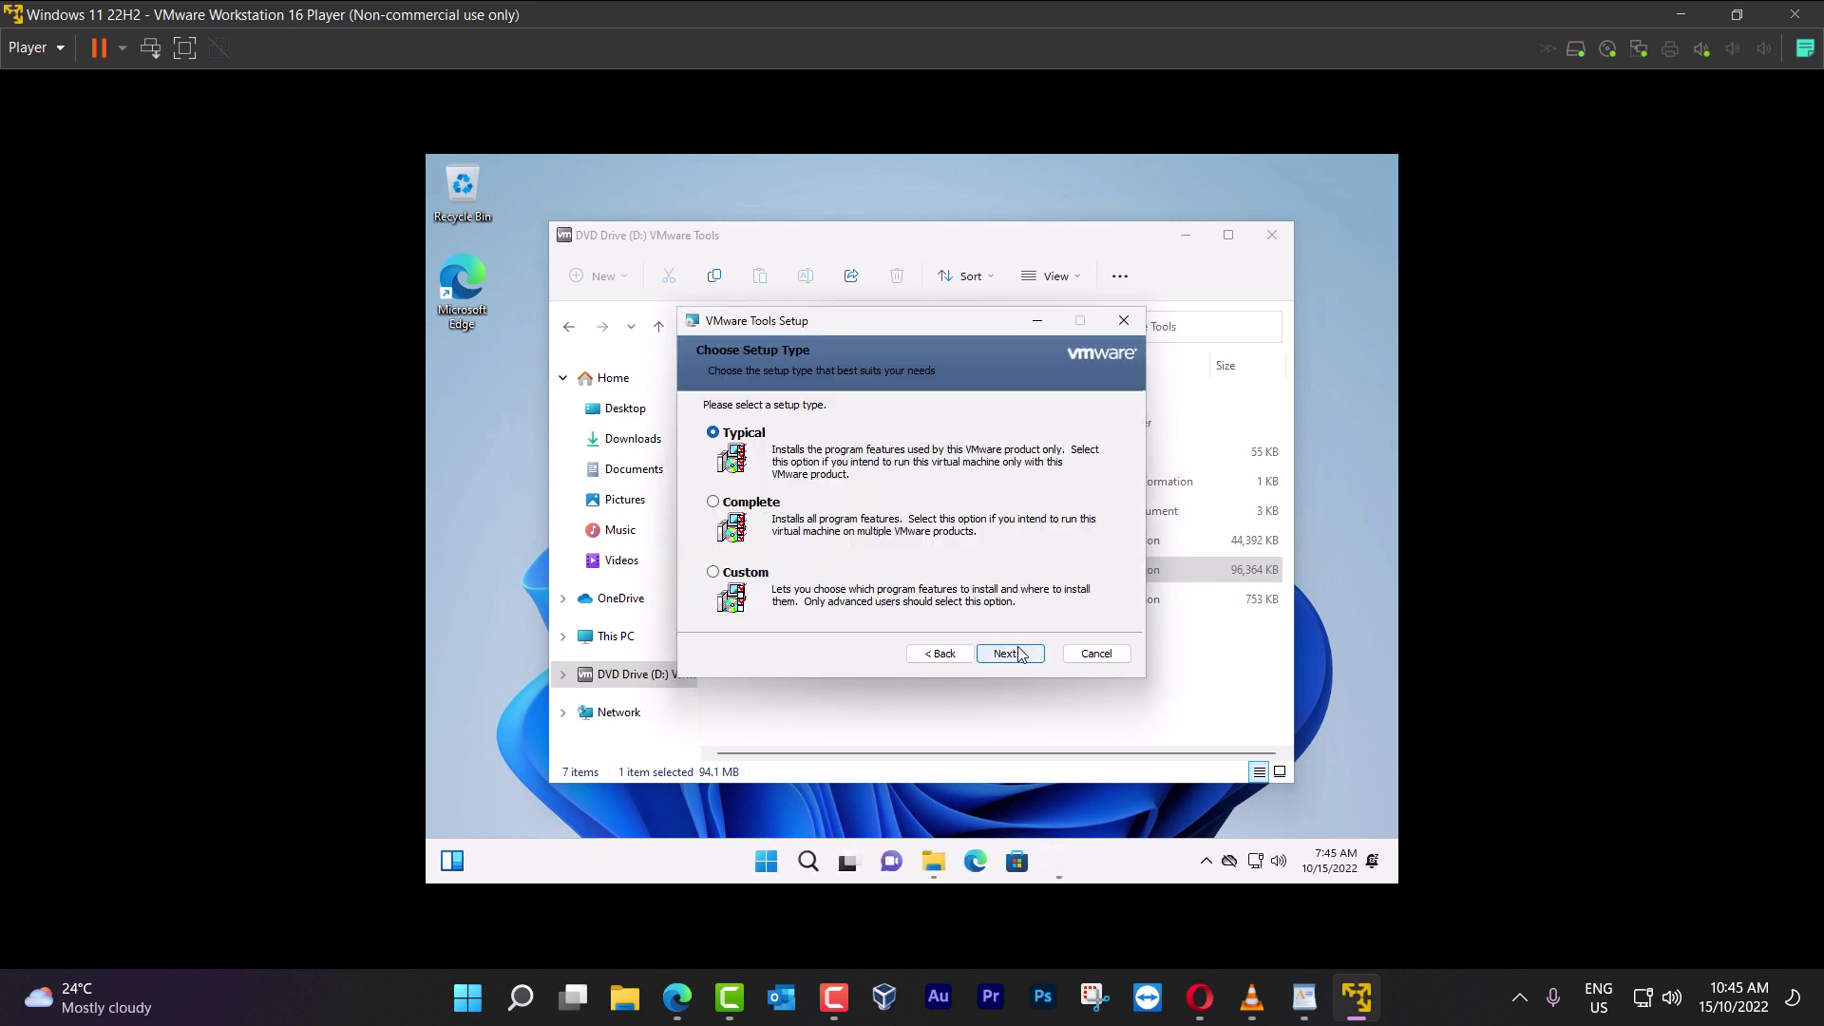
left_click(1009, 654)
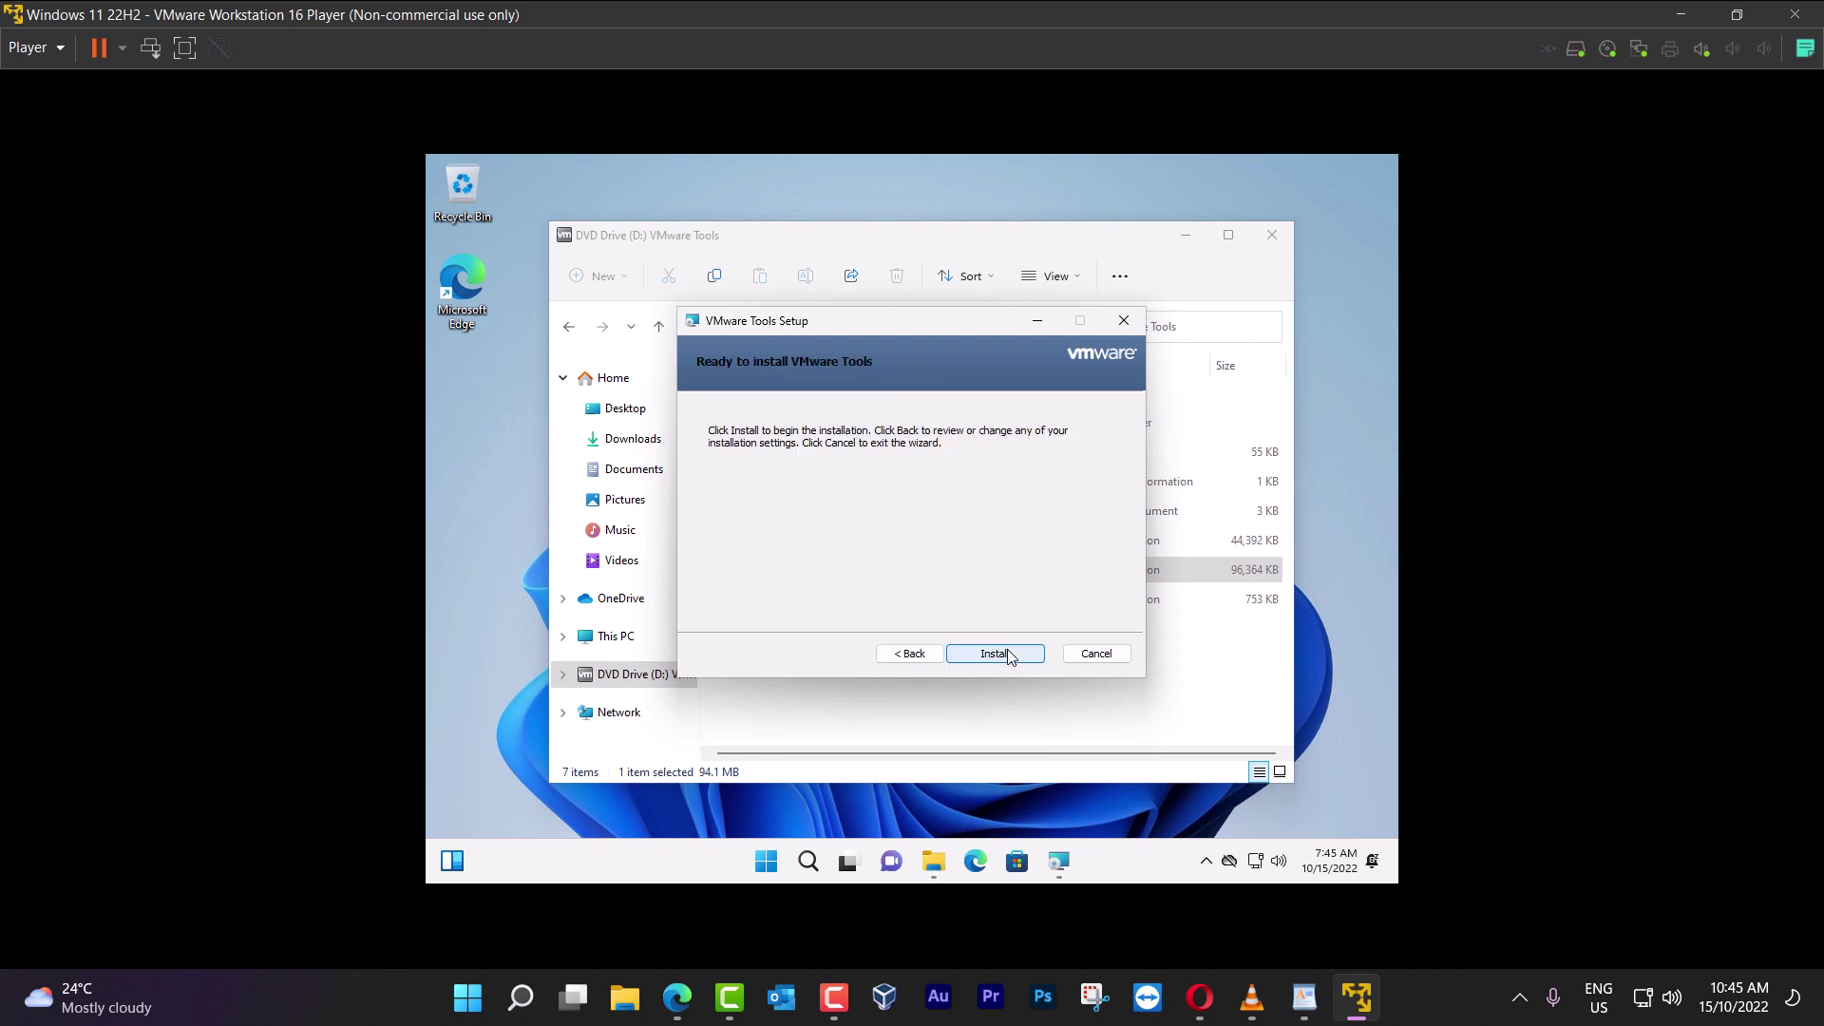
left_click(1009, 653)
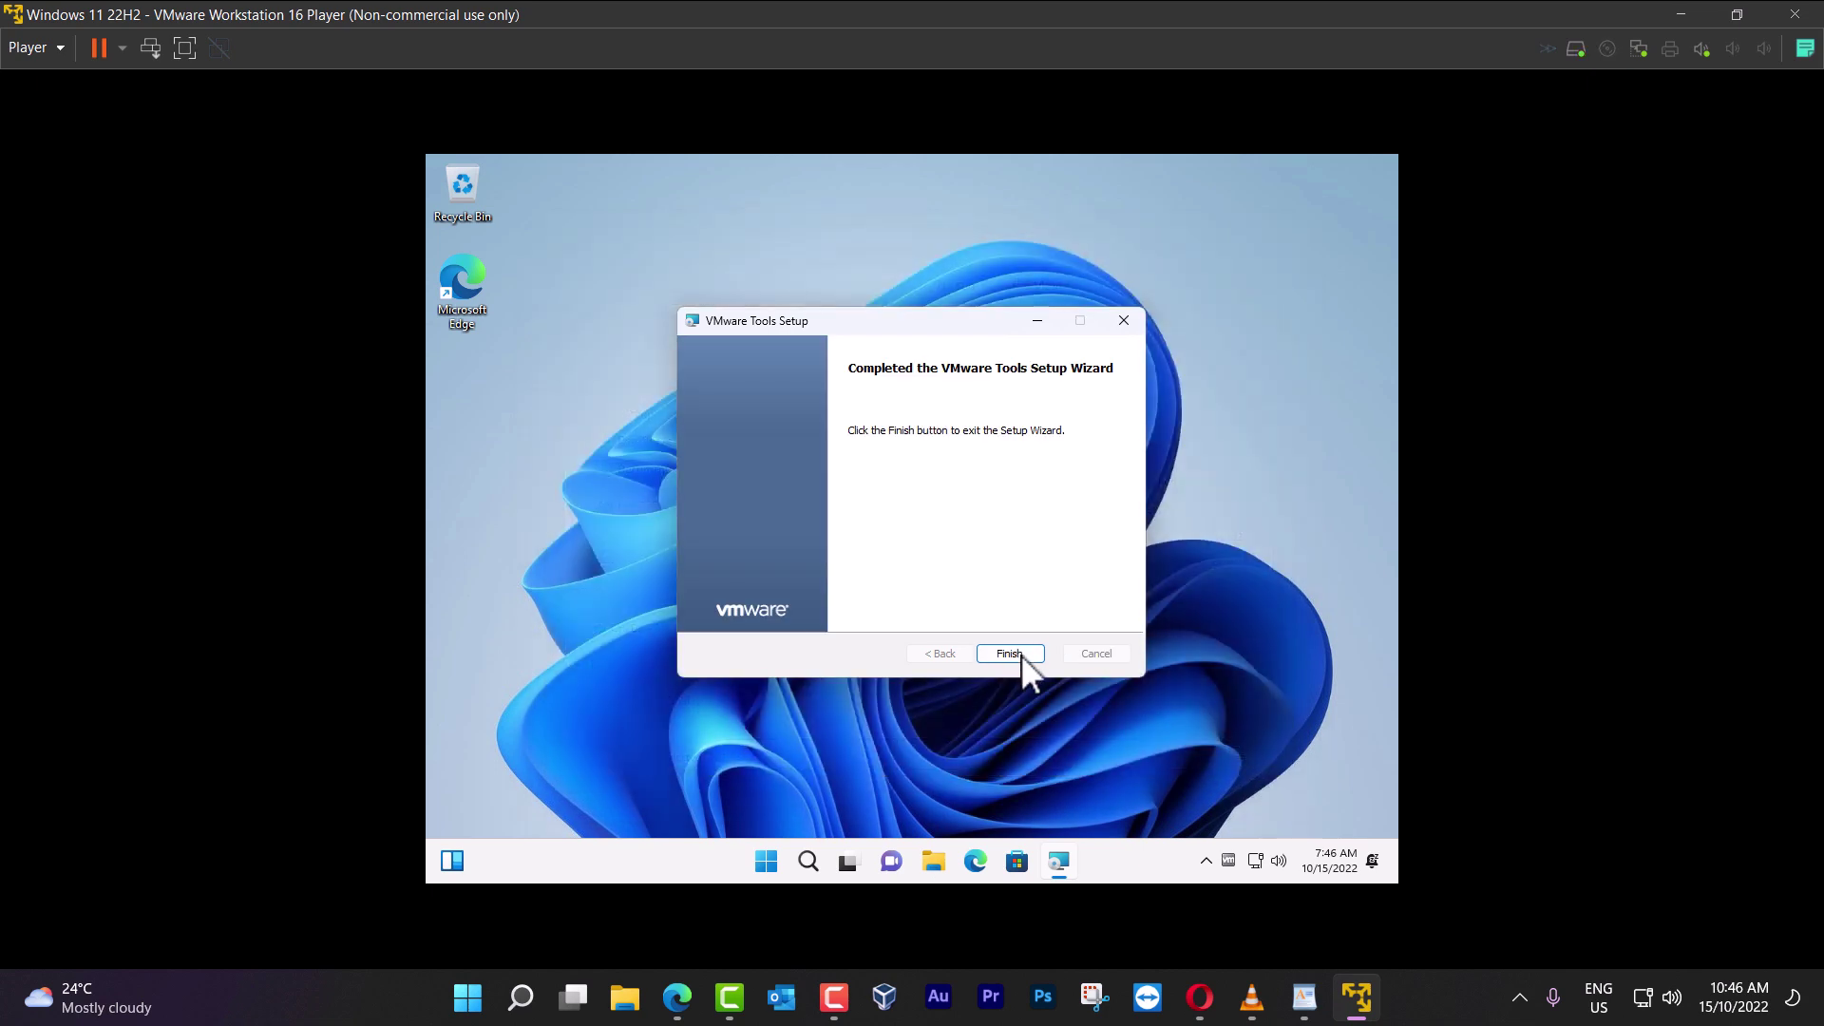
left_click(1018, 660)
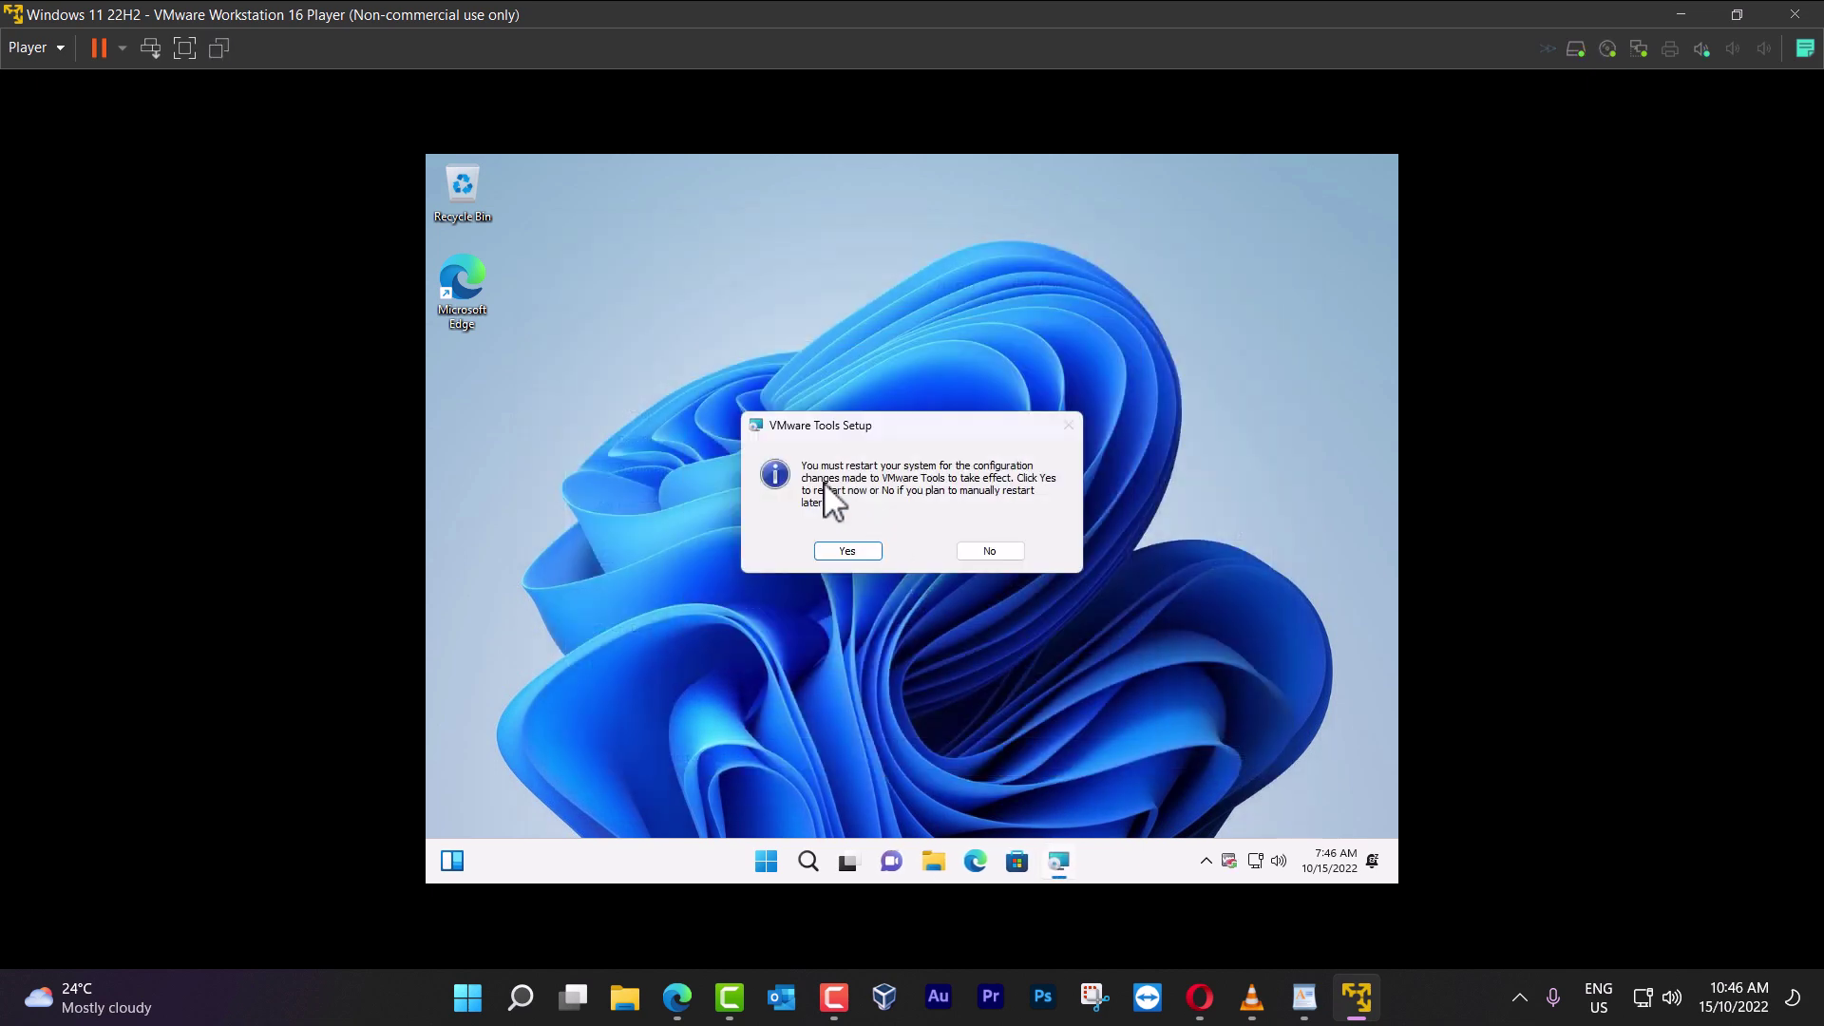
left_click(847, 551)
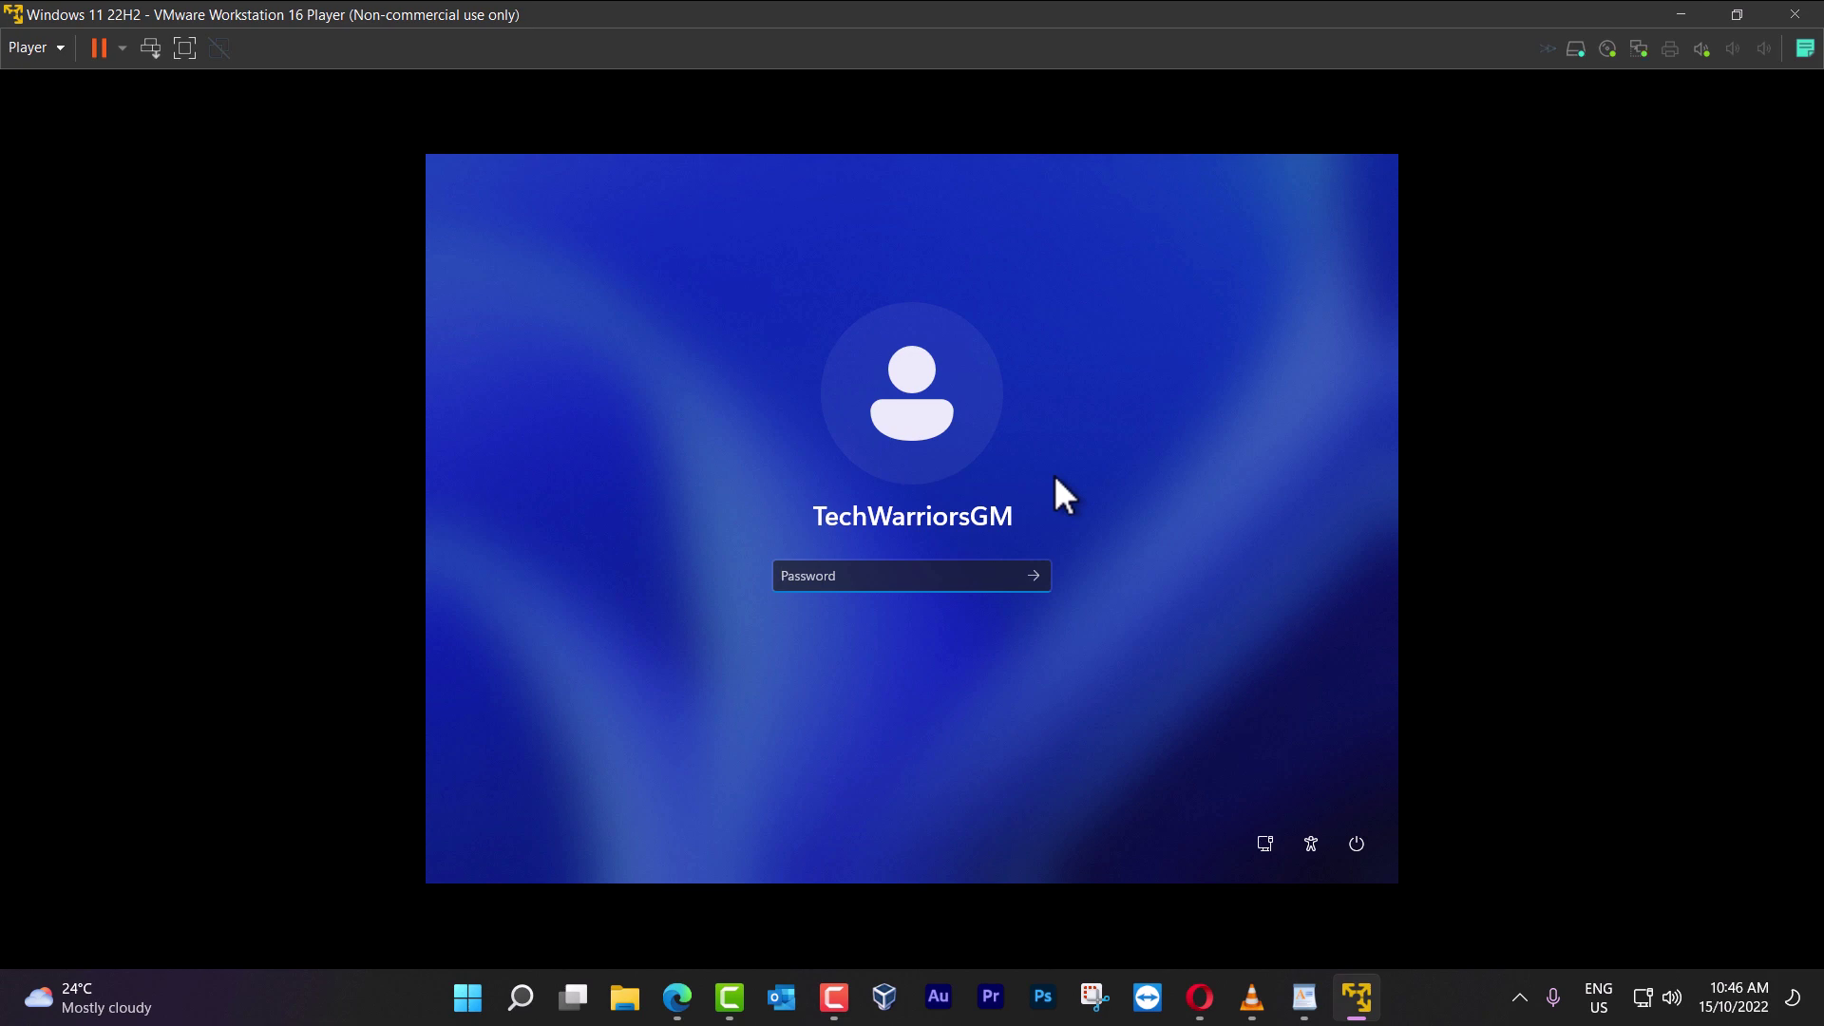
Sign in with the local account password and switch the VM to full screen
type("123456")
key("Return")
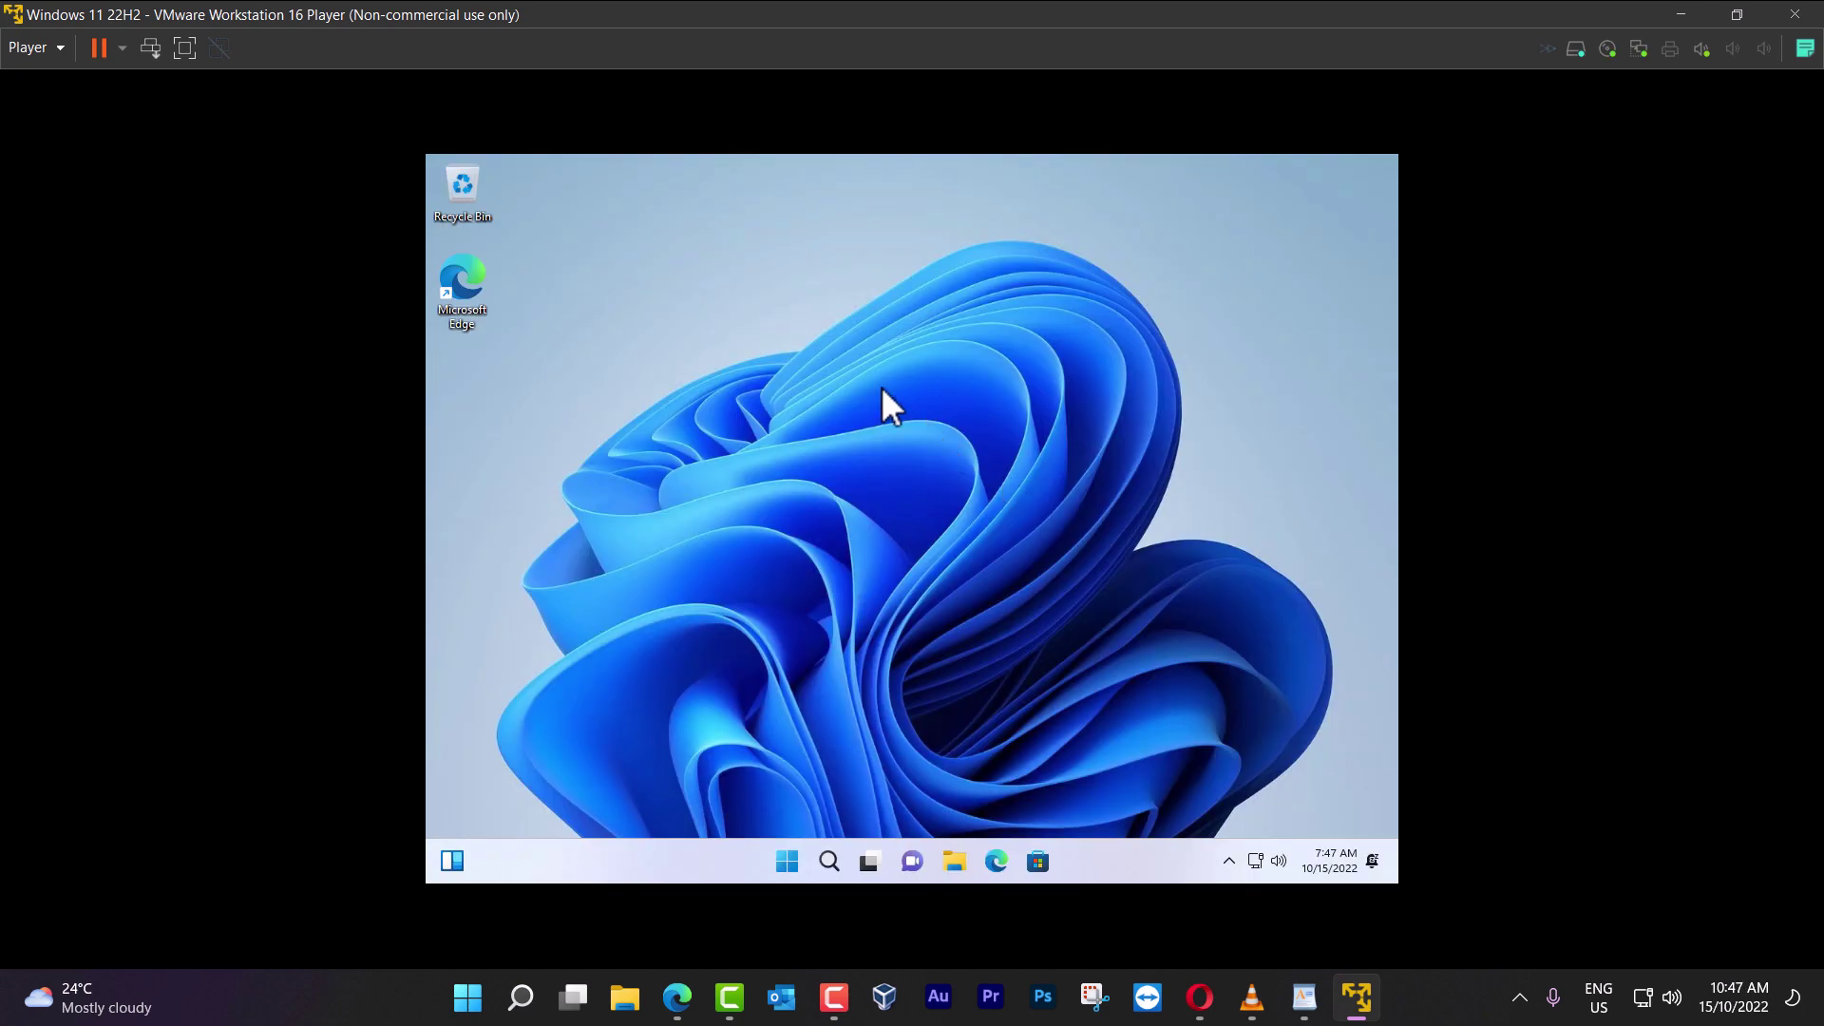
left_click(185, 48)
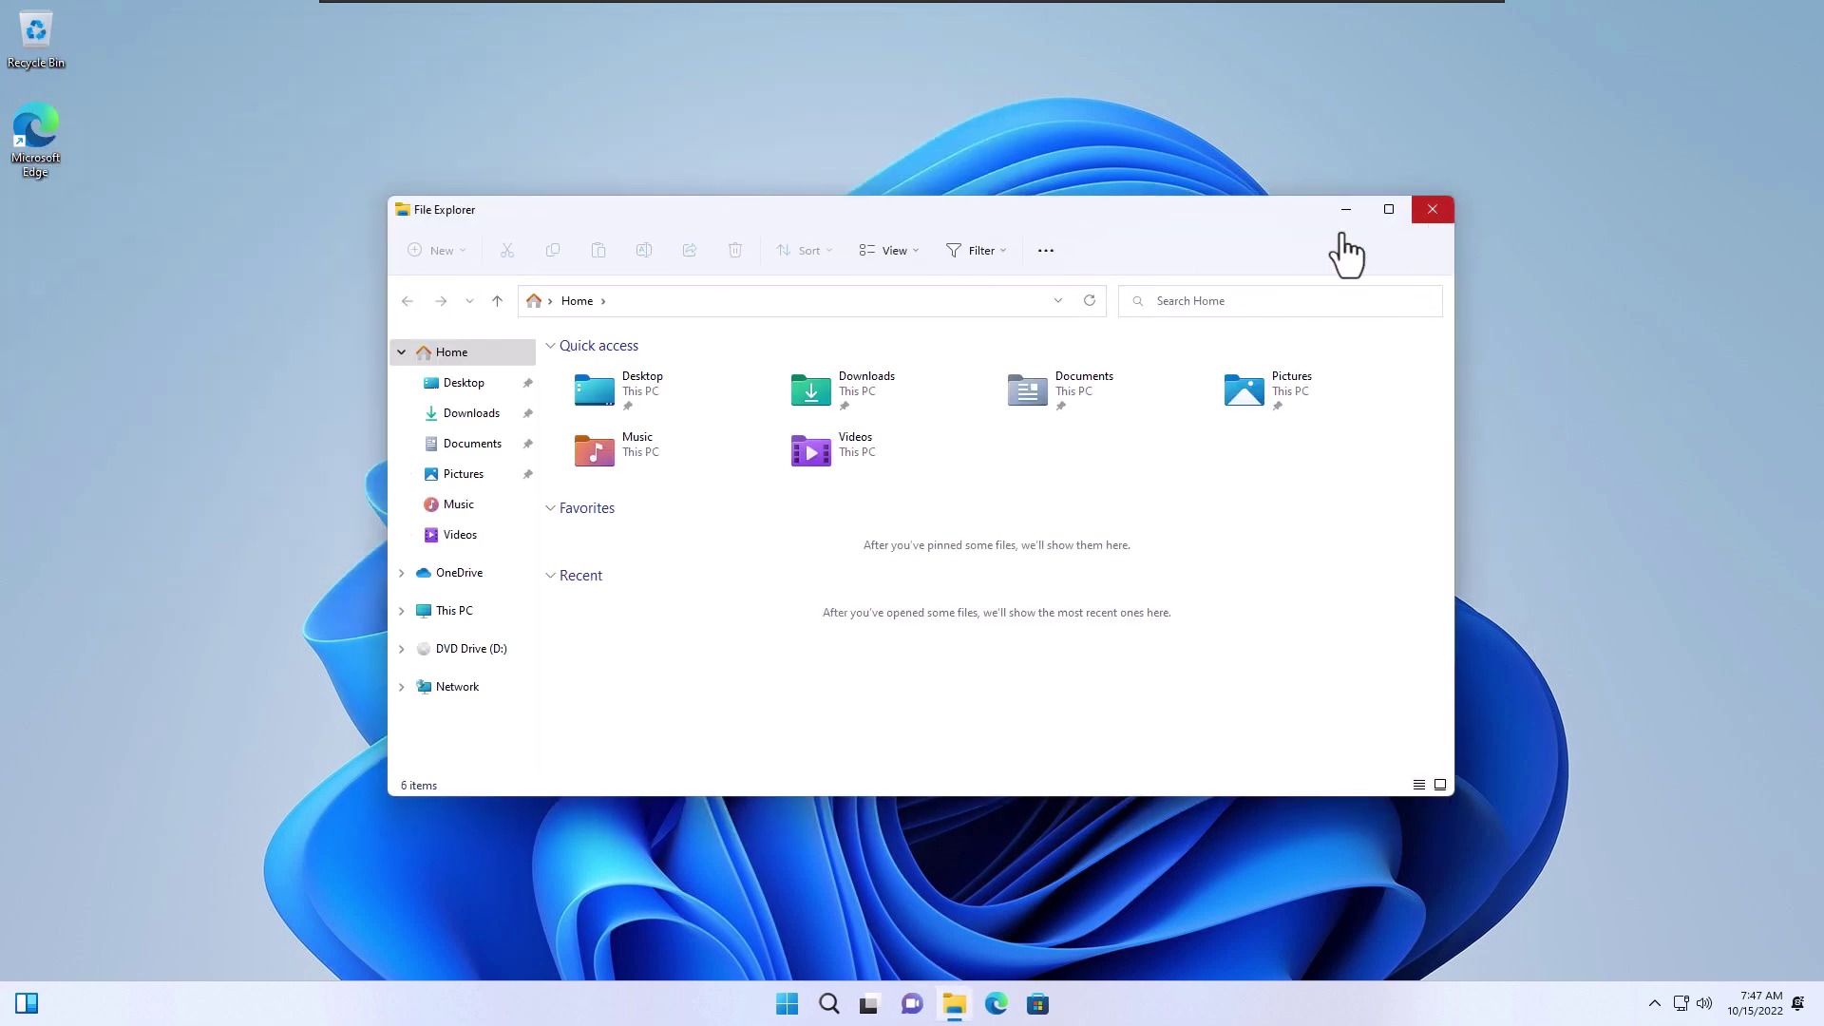
Open File Explorer with Win+E, add two extra Home tabs, and browse to Downloads and Desktop
left_click_drag(585, 218, 588, 316)
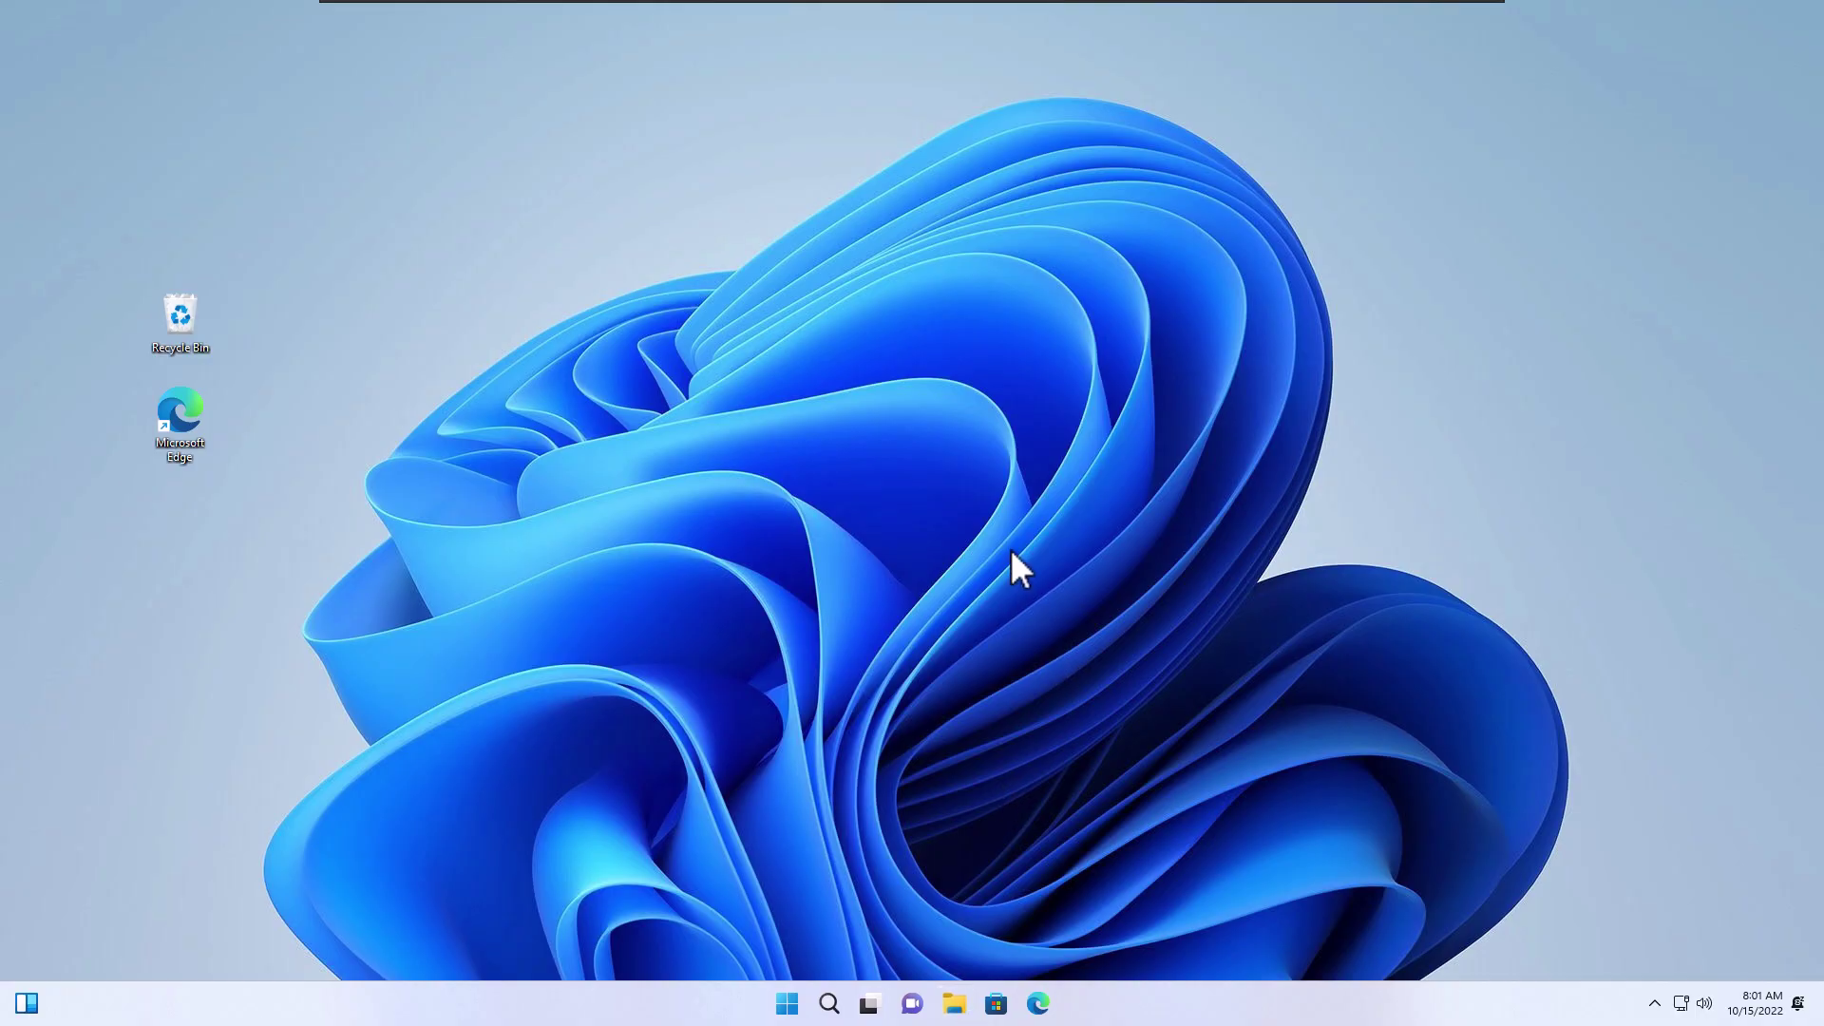
key("super+e")
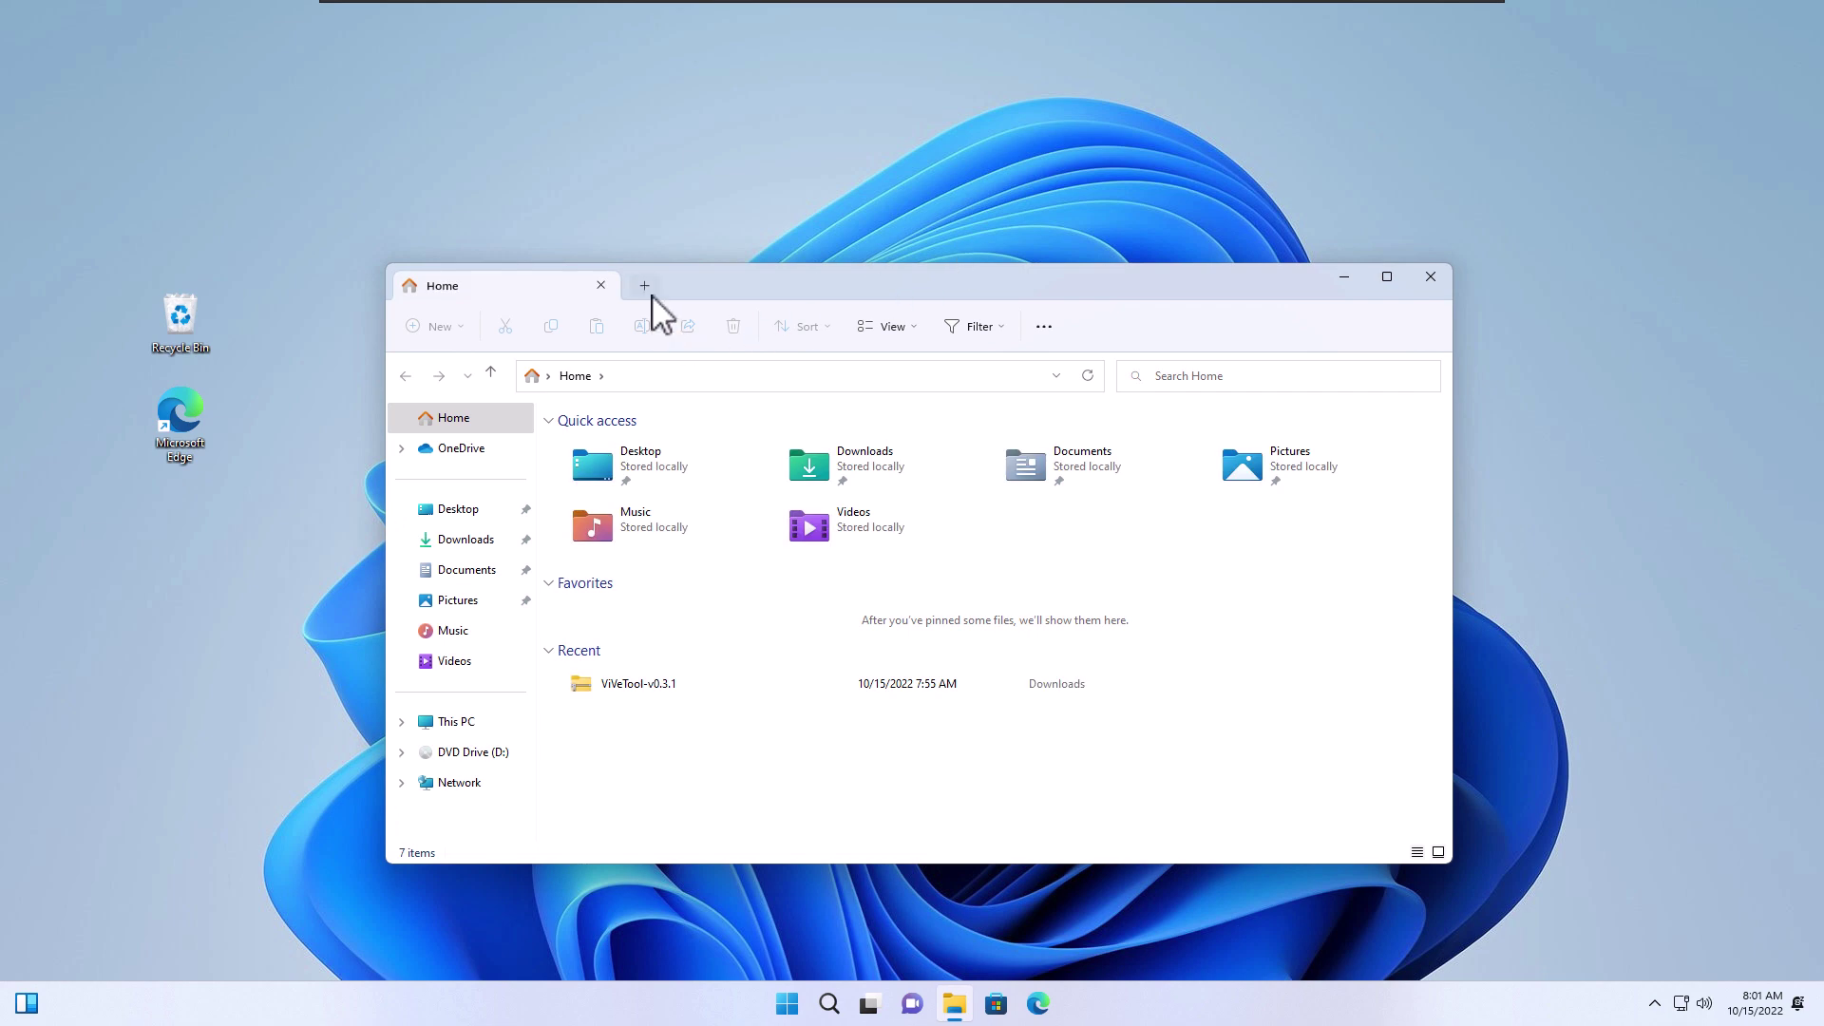
left_click(646, 287)
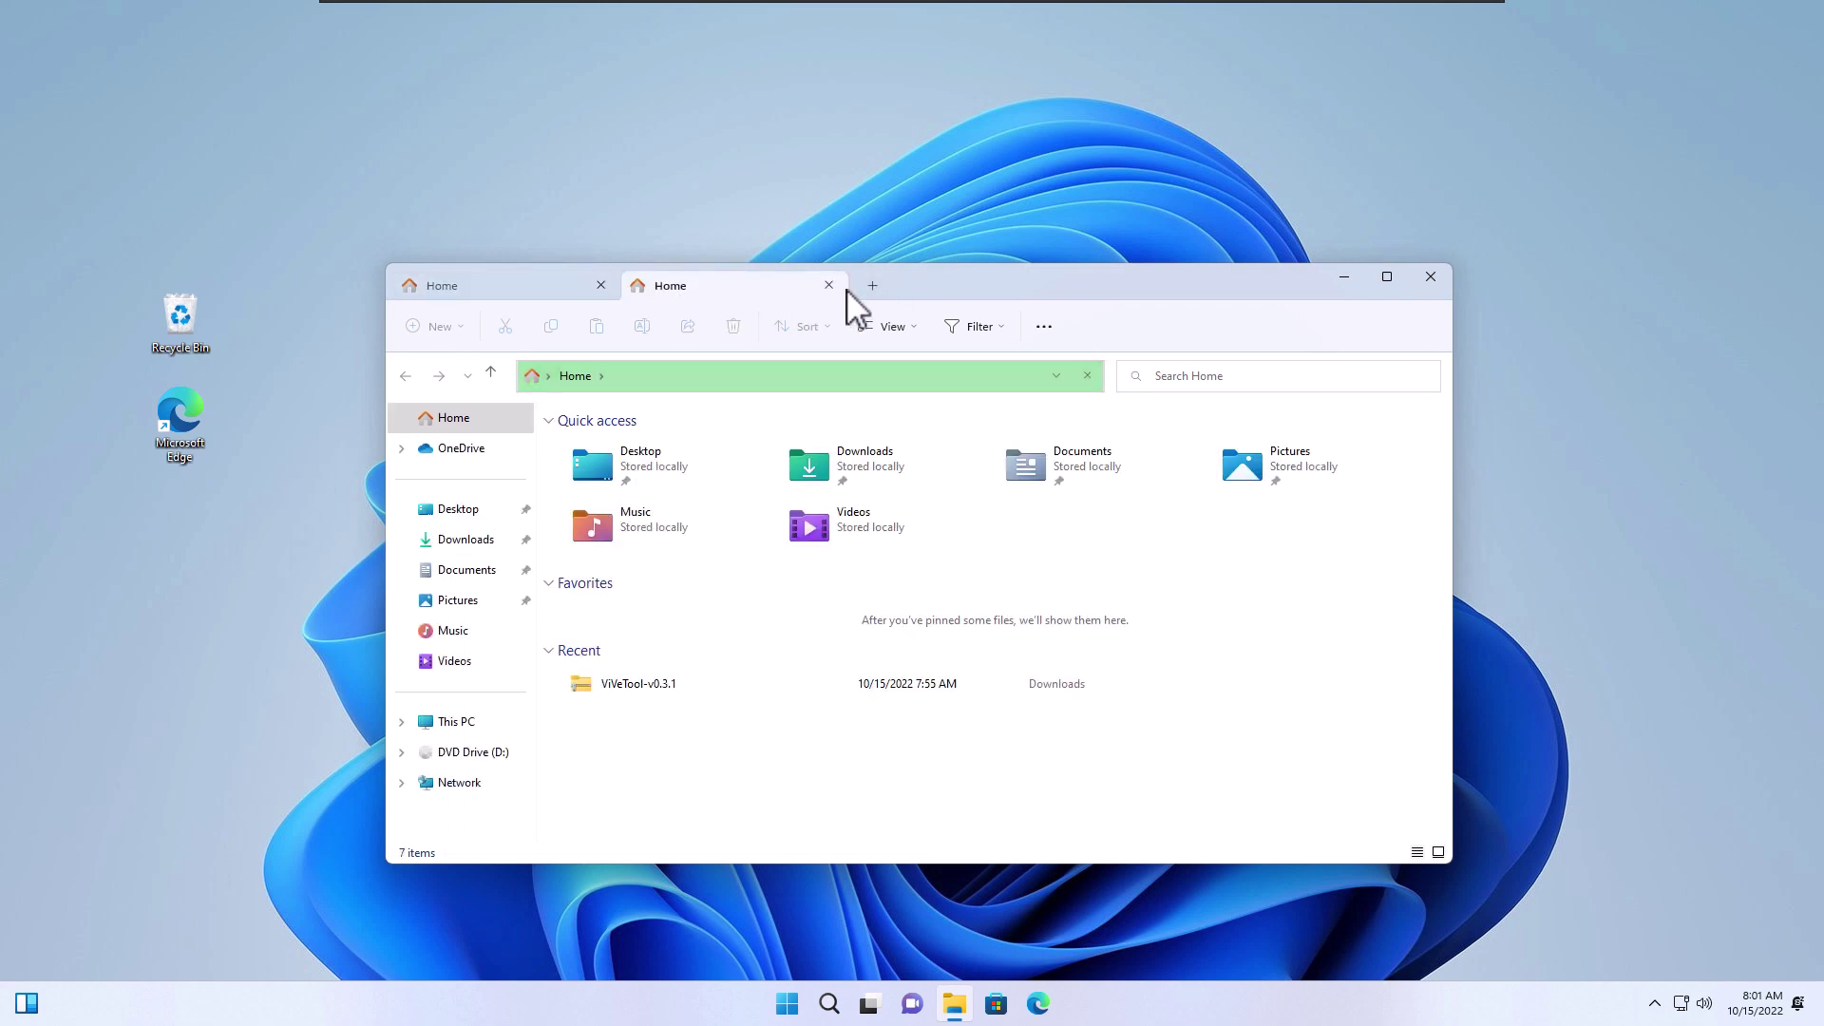
left_click(869, 288)
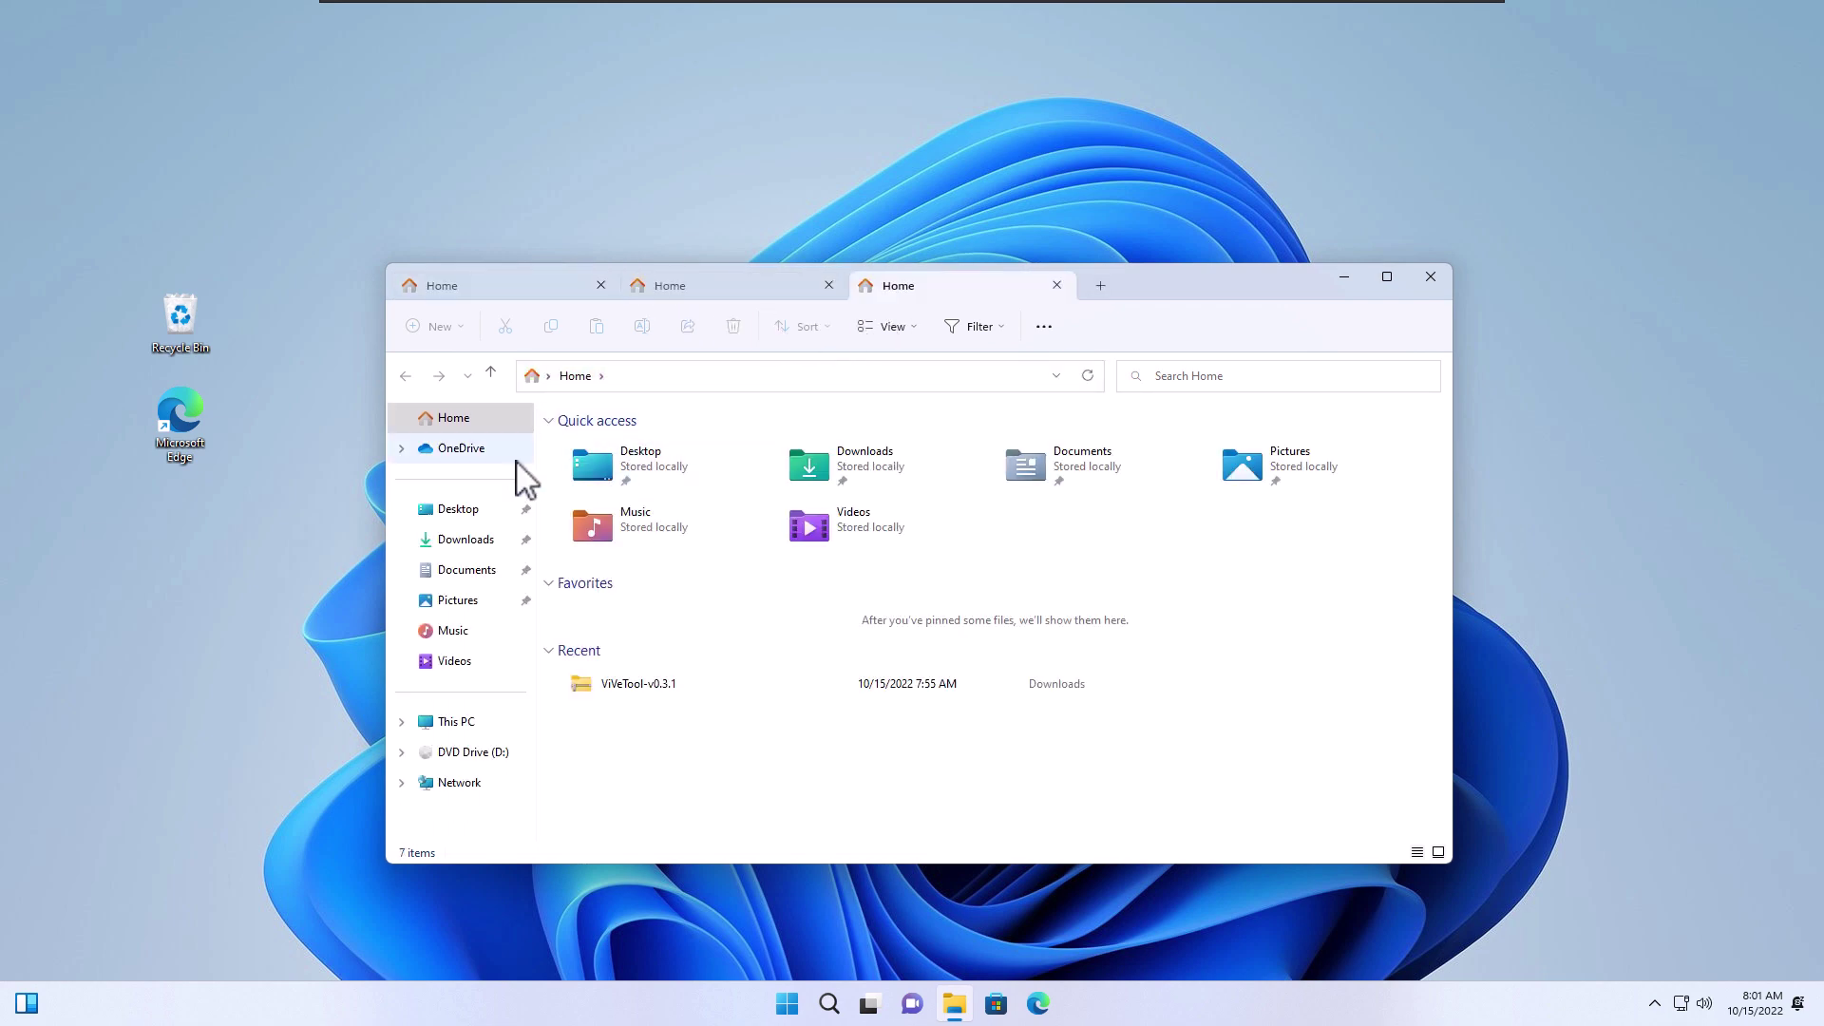
left_click(467, 538)
left_click(465, 513)
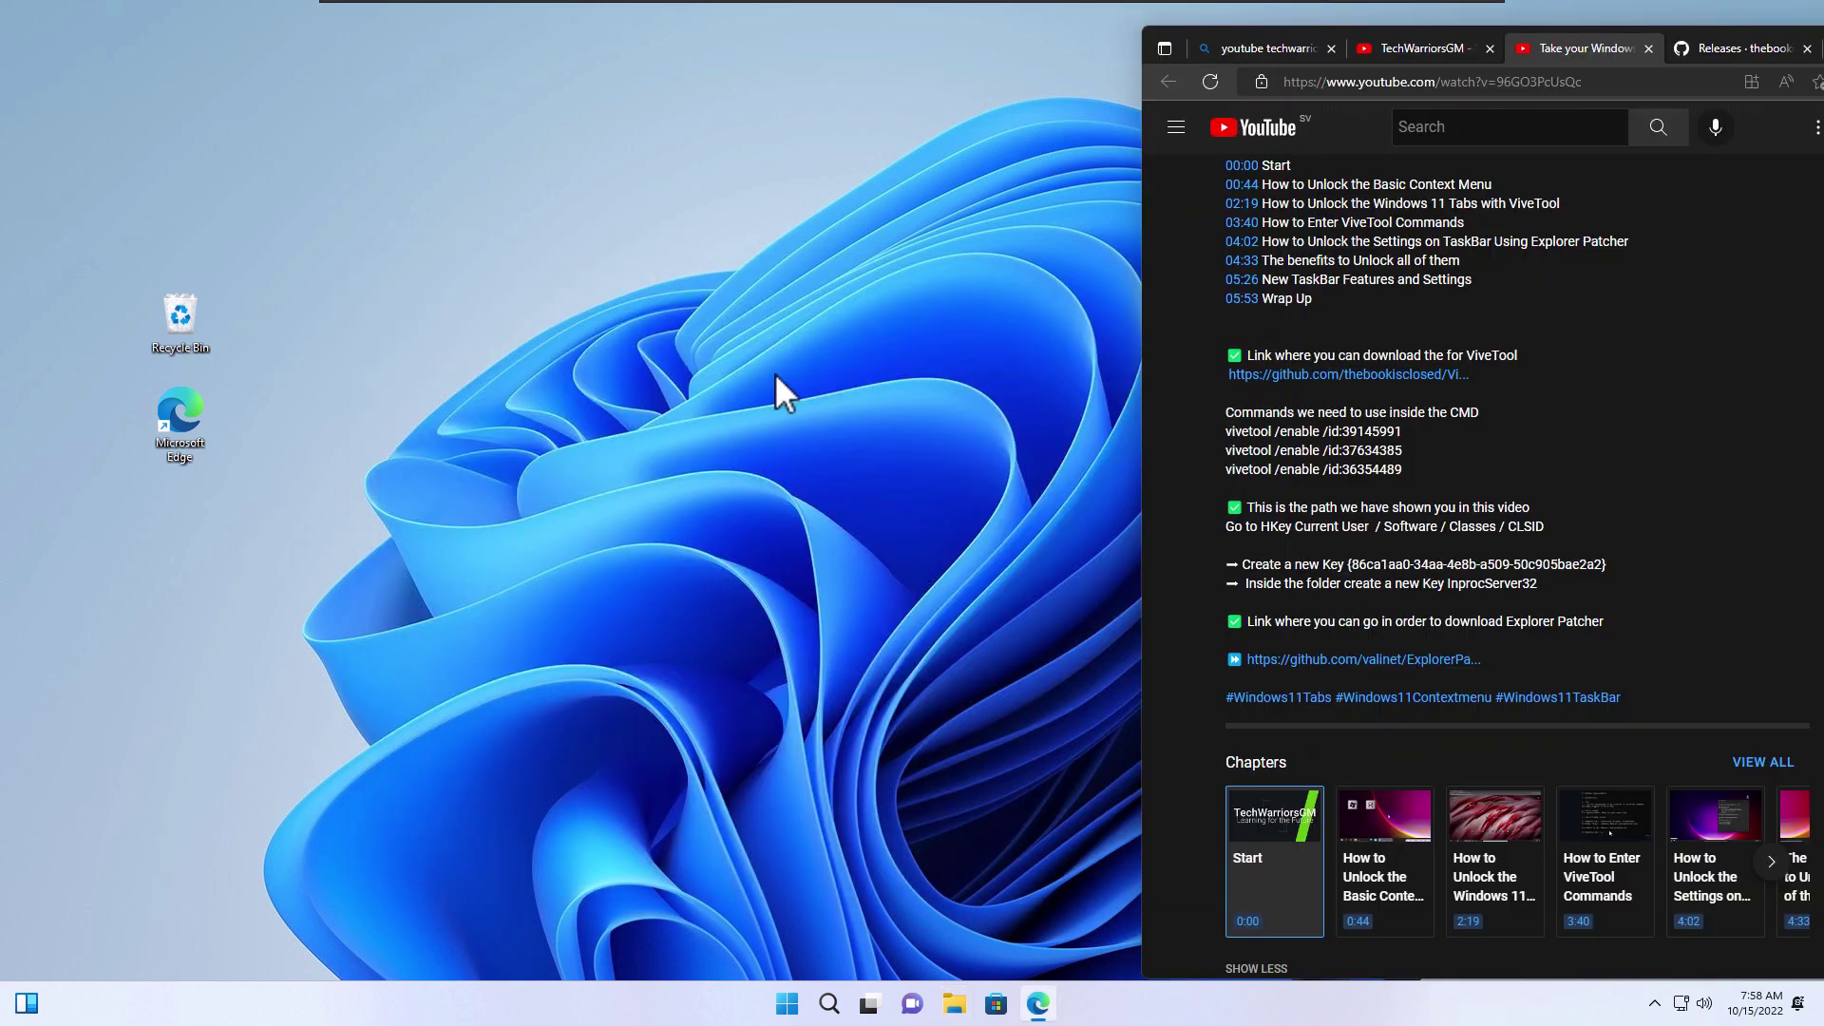
Check the new-style desktop context menu, dismiss it, and bring the Edge guide forward
right_click(557, 425)
mouse_move(701, 299)
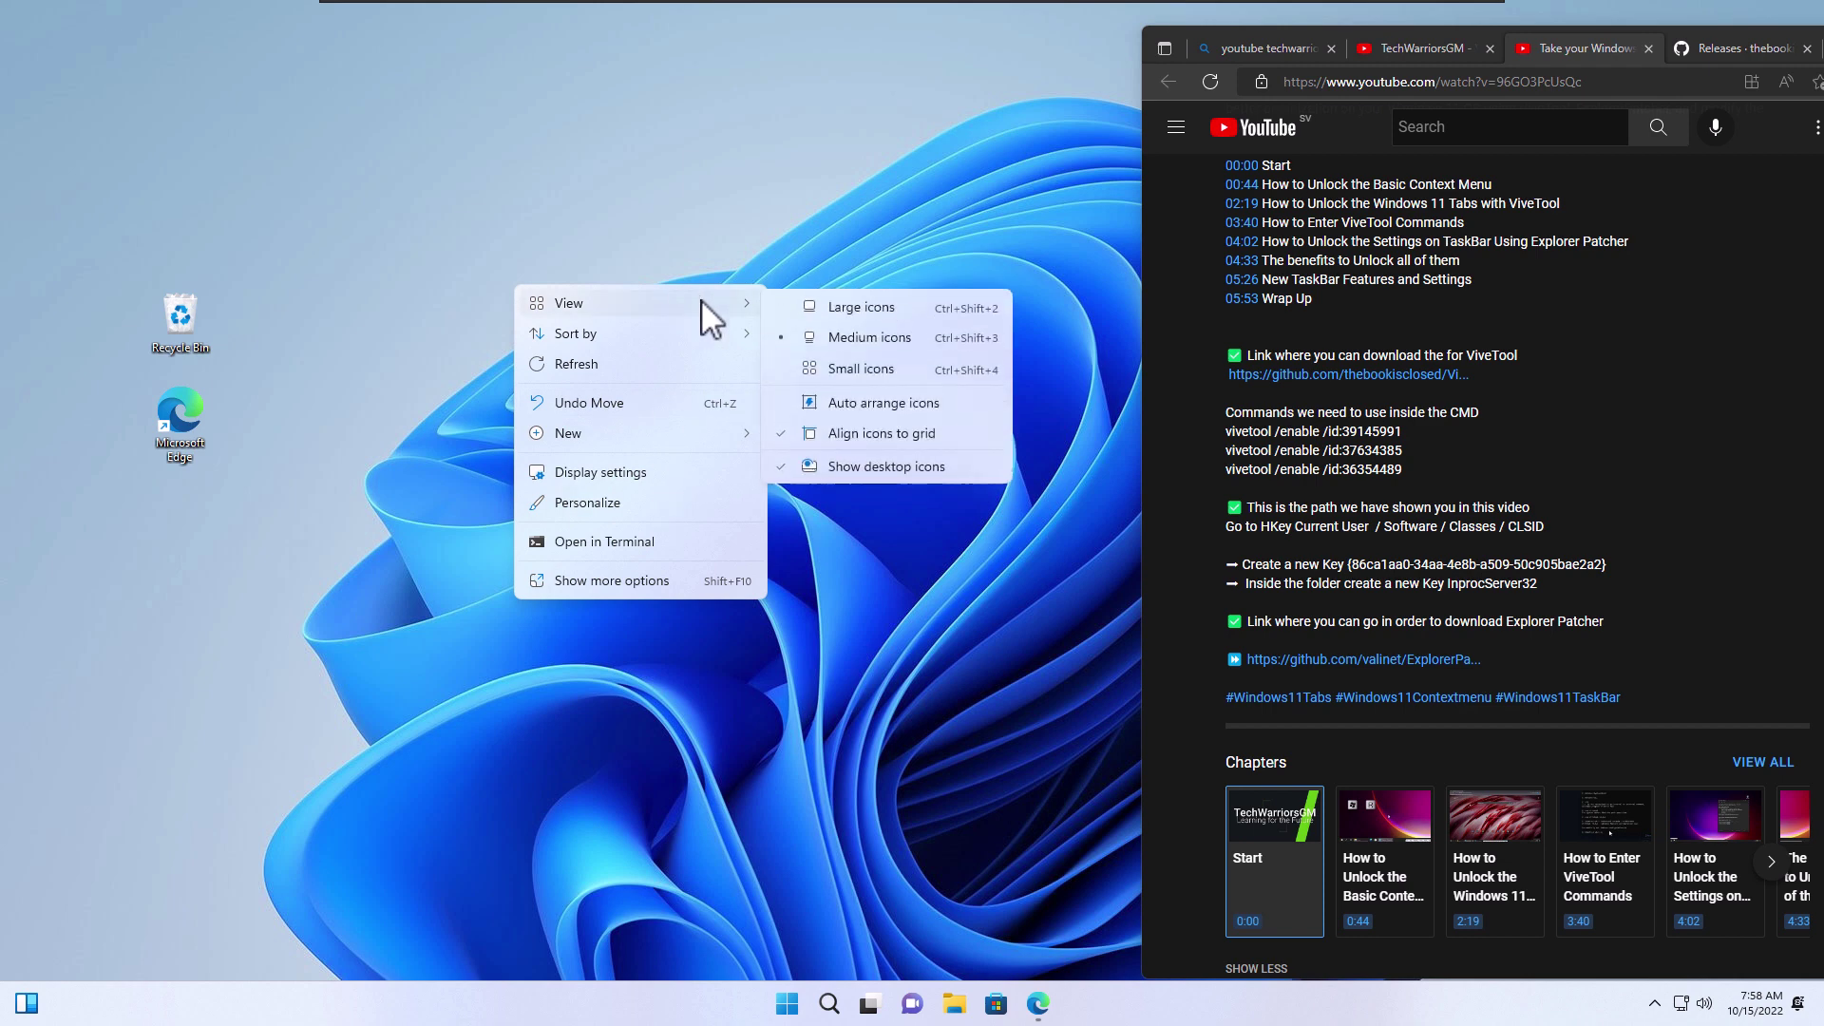
left_click(869, 270)
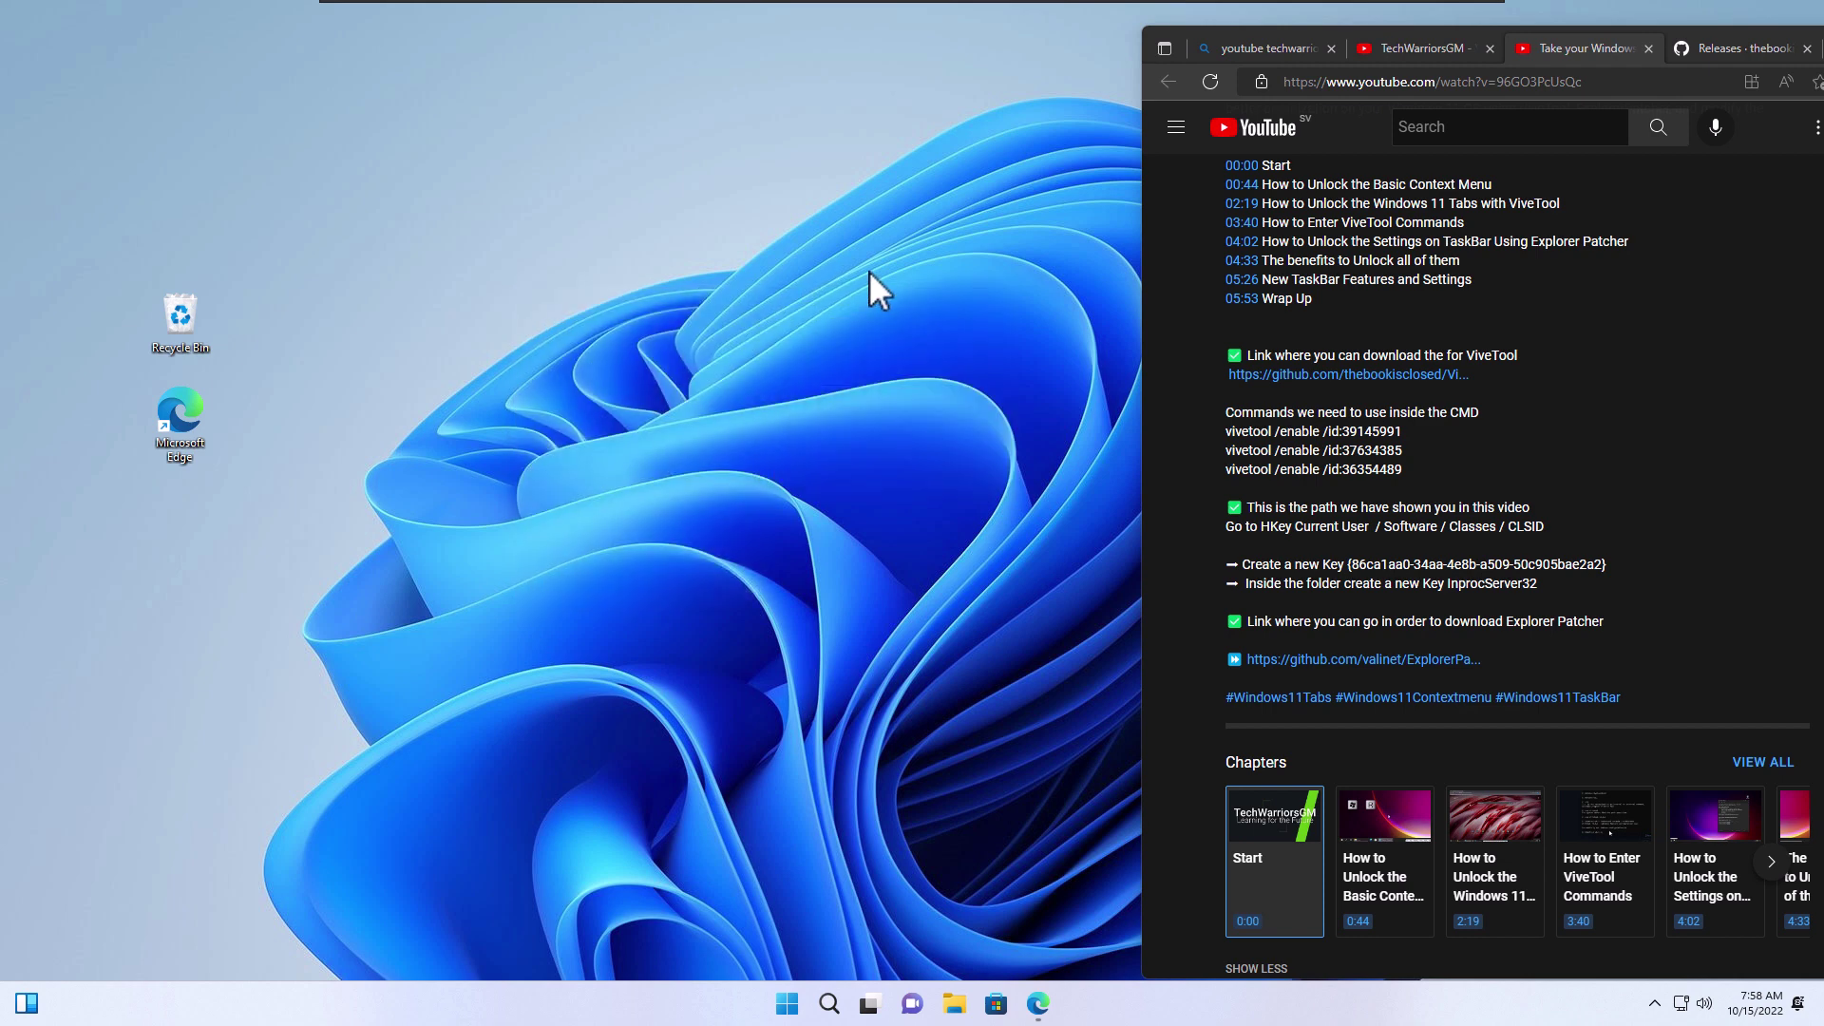
left_click(1340, 528)
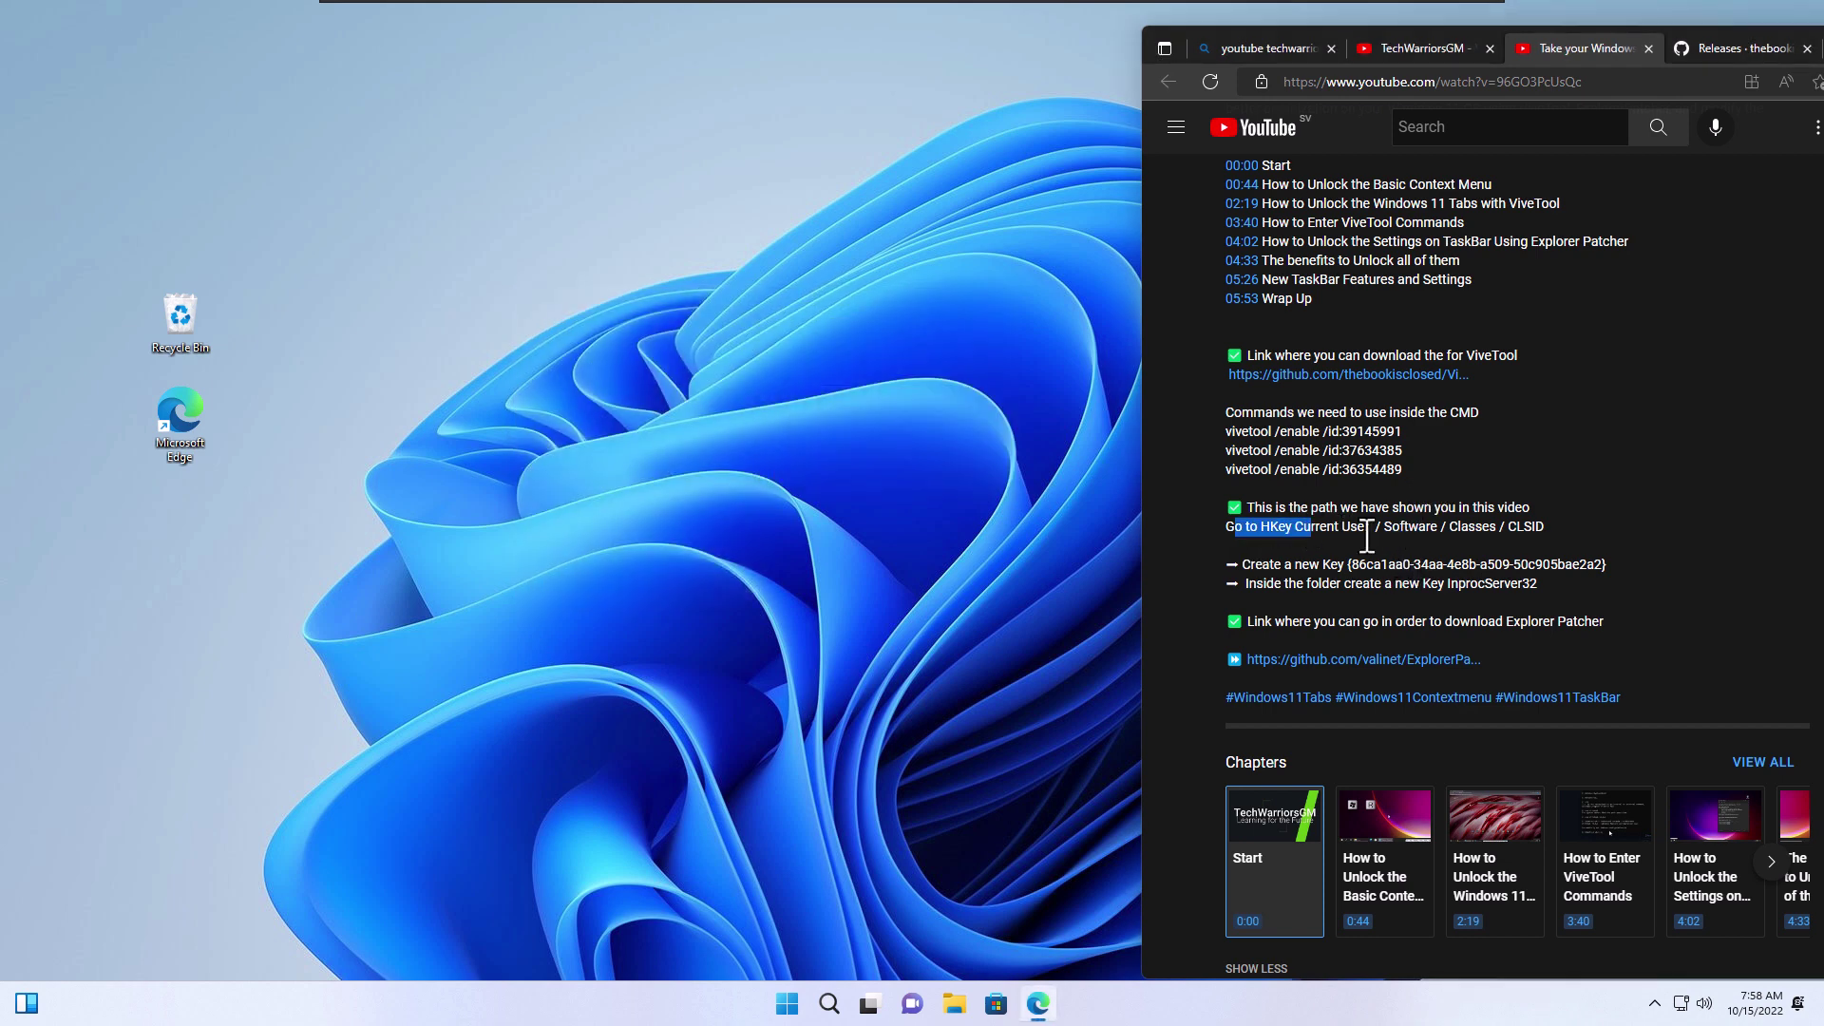
Search Start for regedit and launch Registry Editor with administrator approval
left_click(788, 1003)
left_click(735, 328)
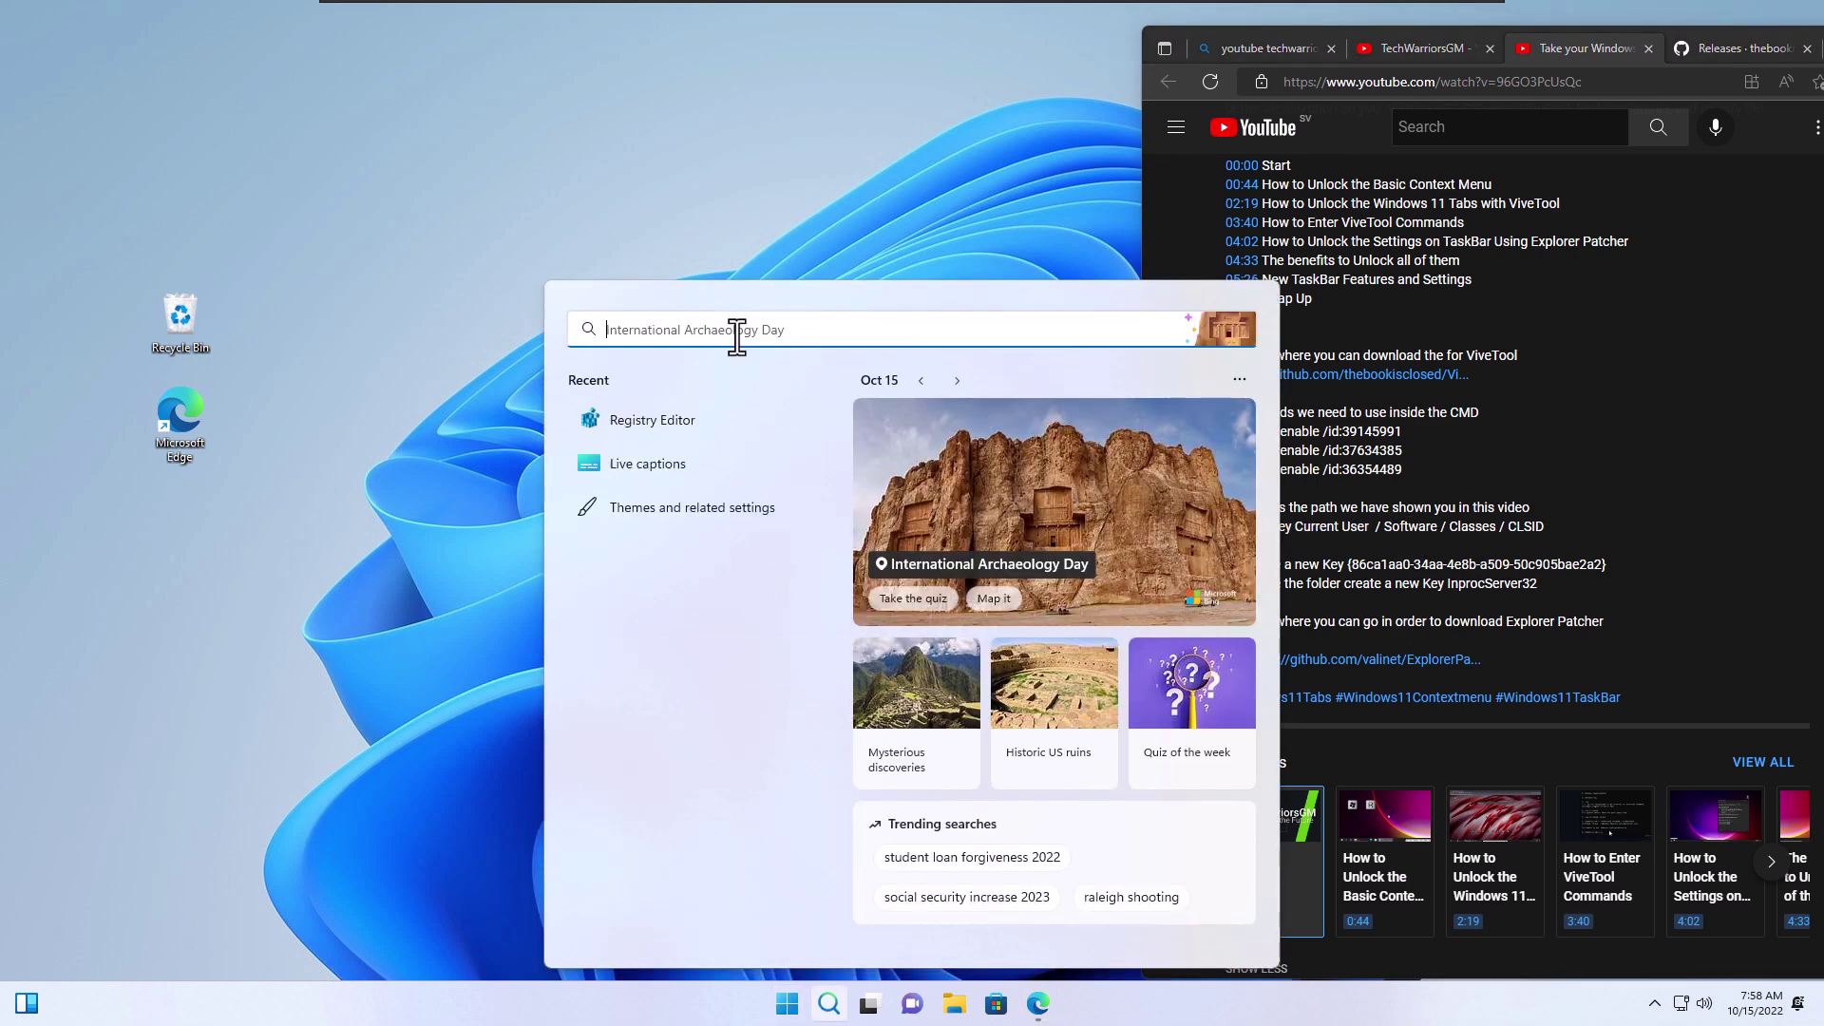
type("regedit")
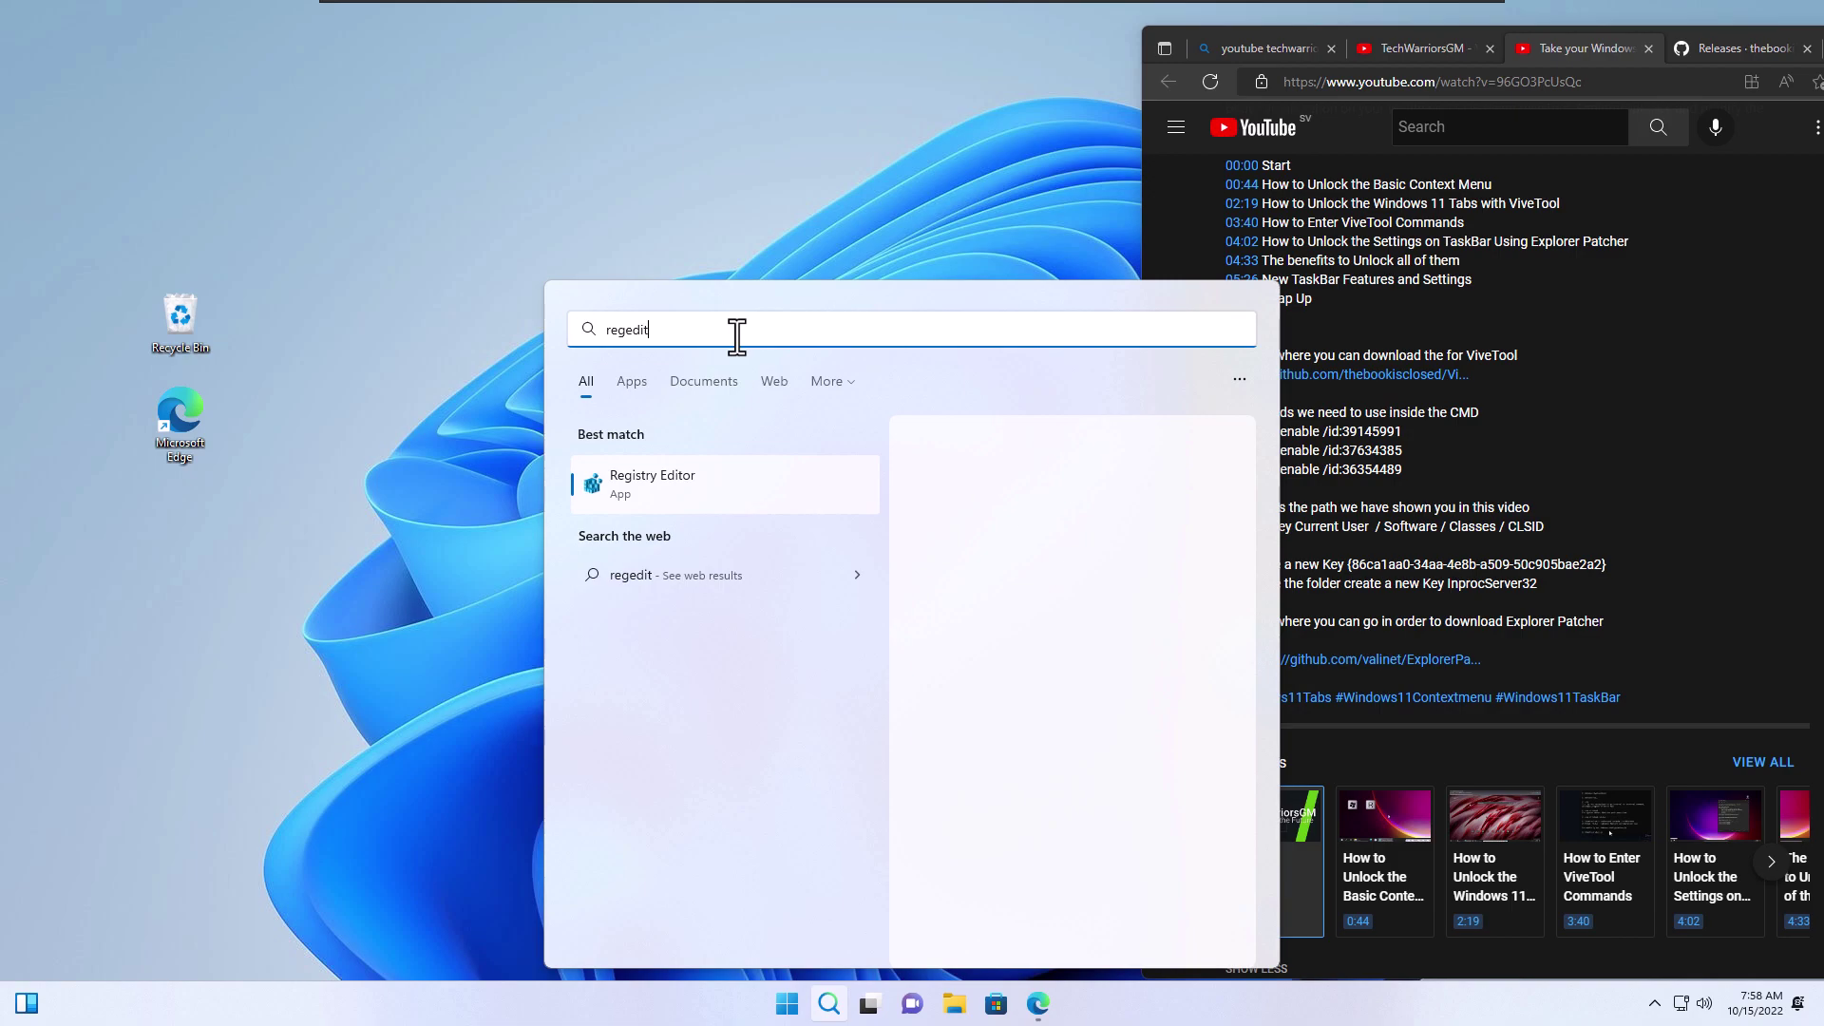
left_click(708, 489)
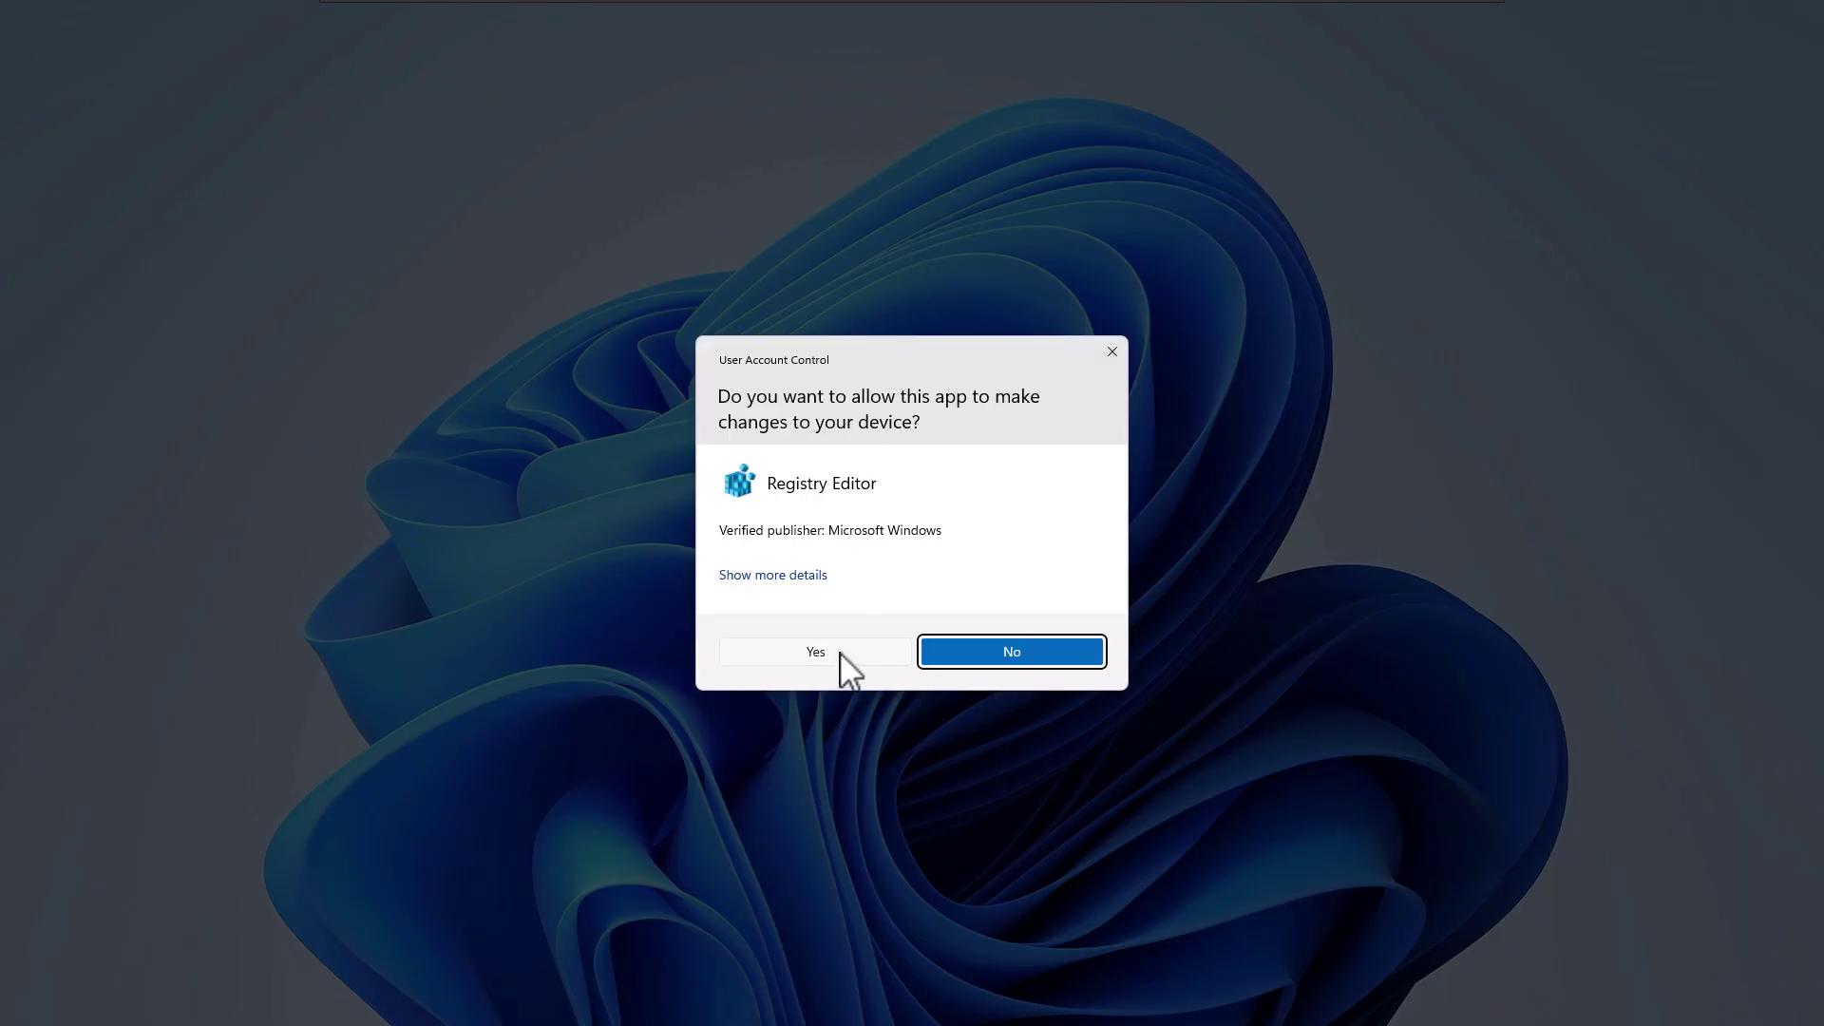
left_click(815, 652)
left_click_drag(900, 171, 632, 284)
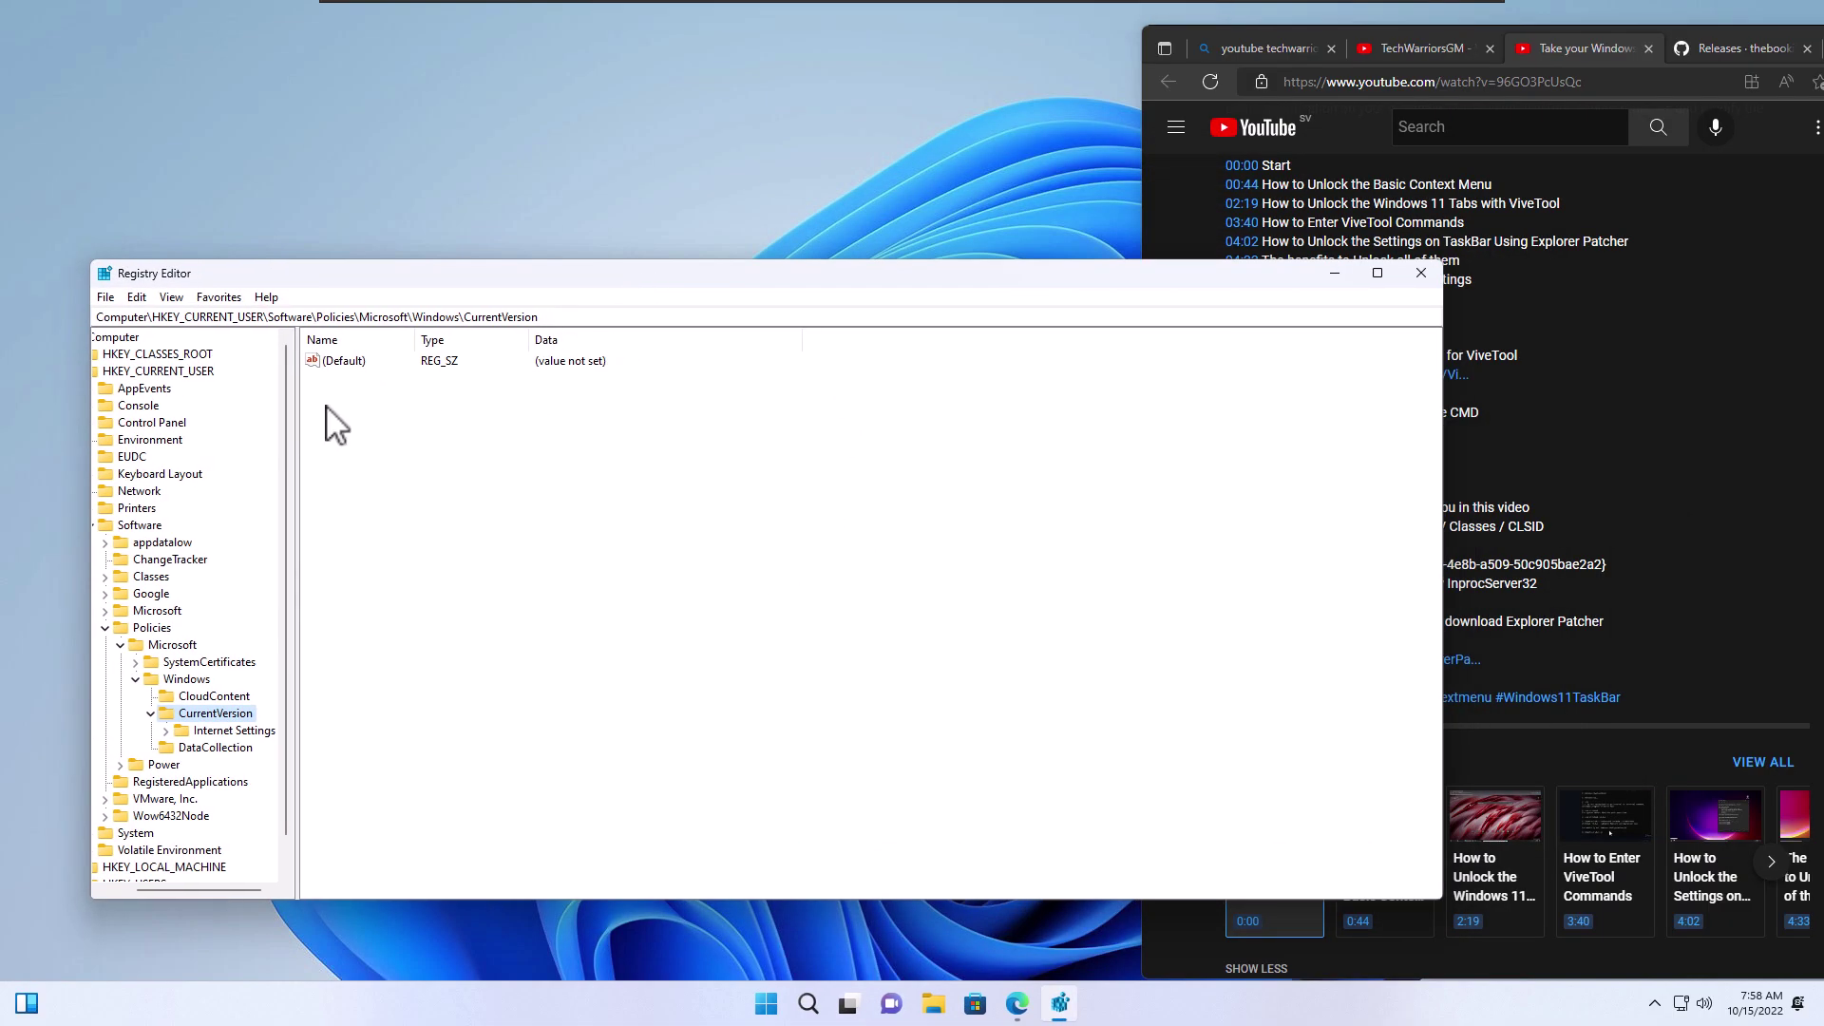
Widen the key tree pane and move Registry Editor right to uncover the desktop icons
left_click_drag(296, 395, 627, 399)
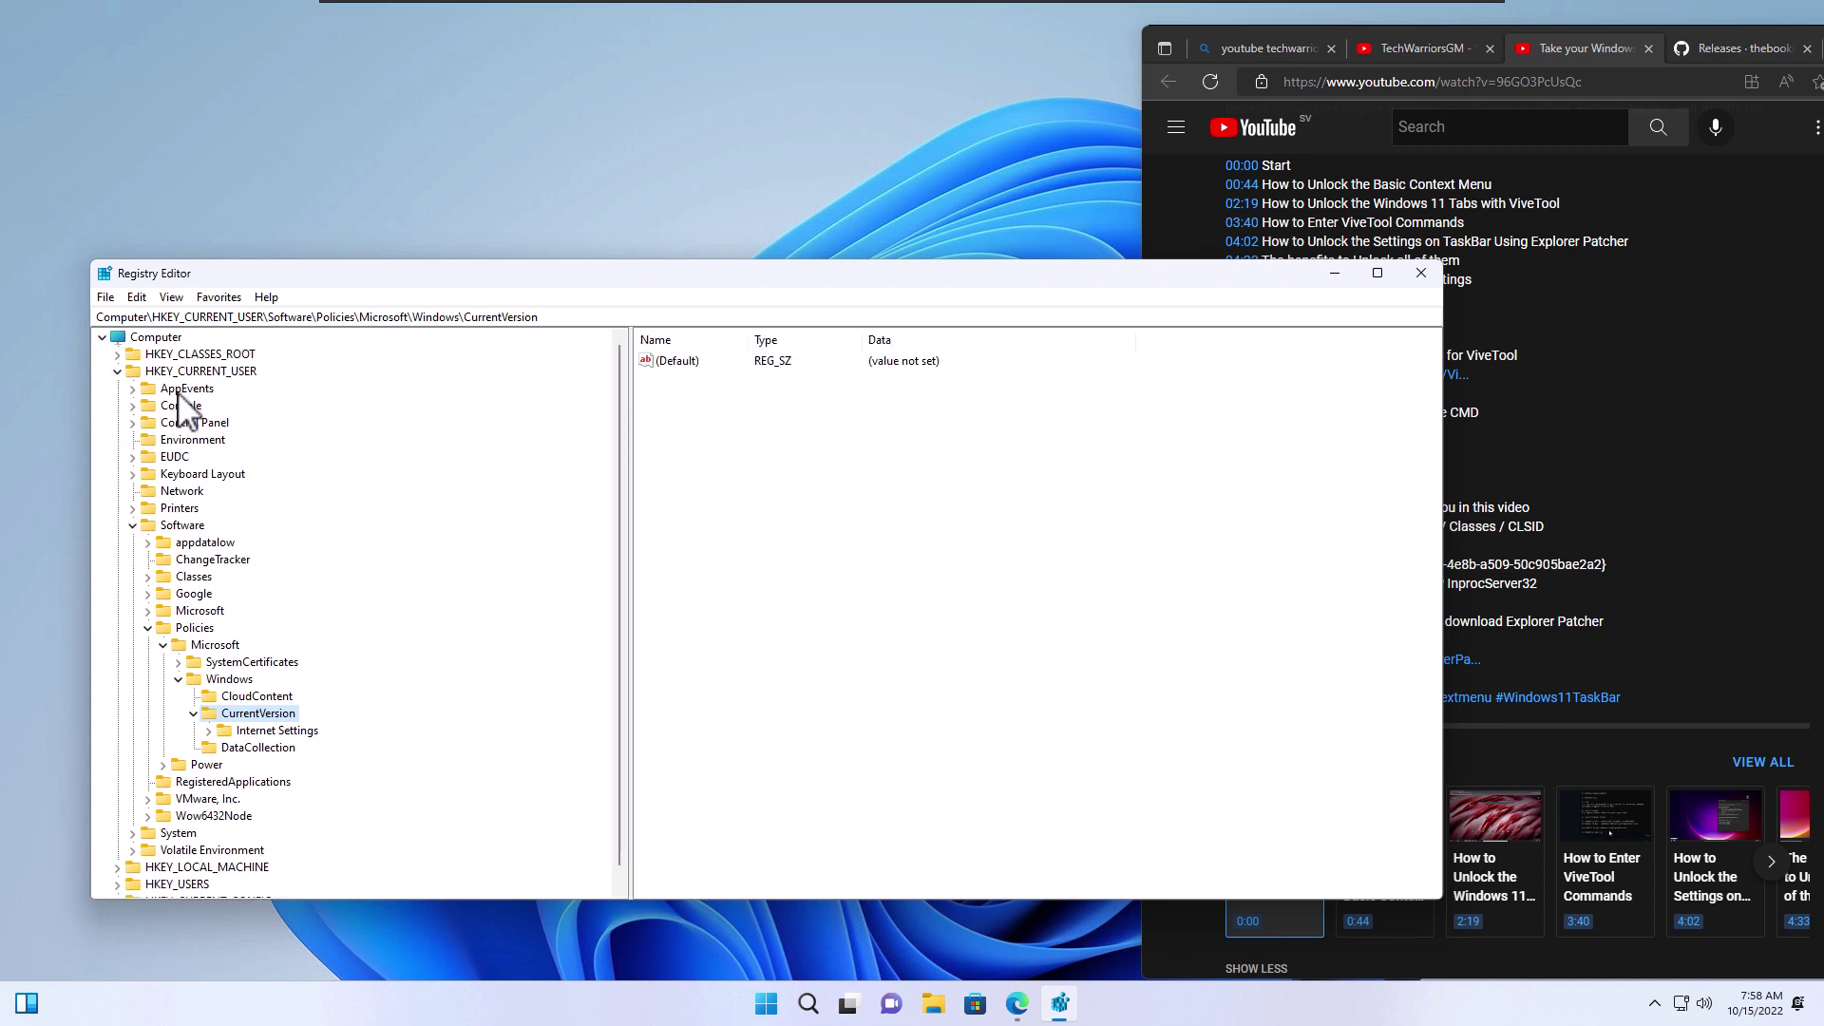
left_click(116, 371)
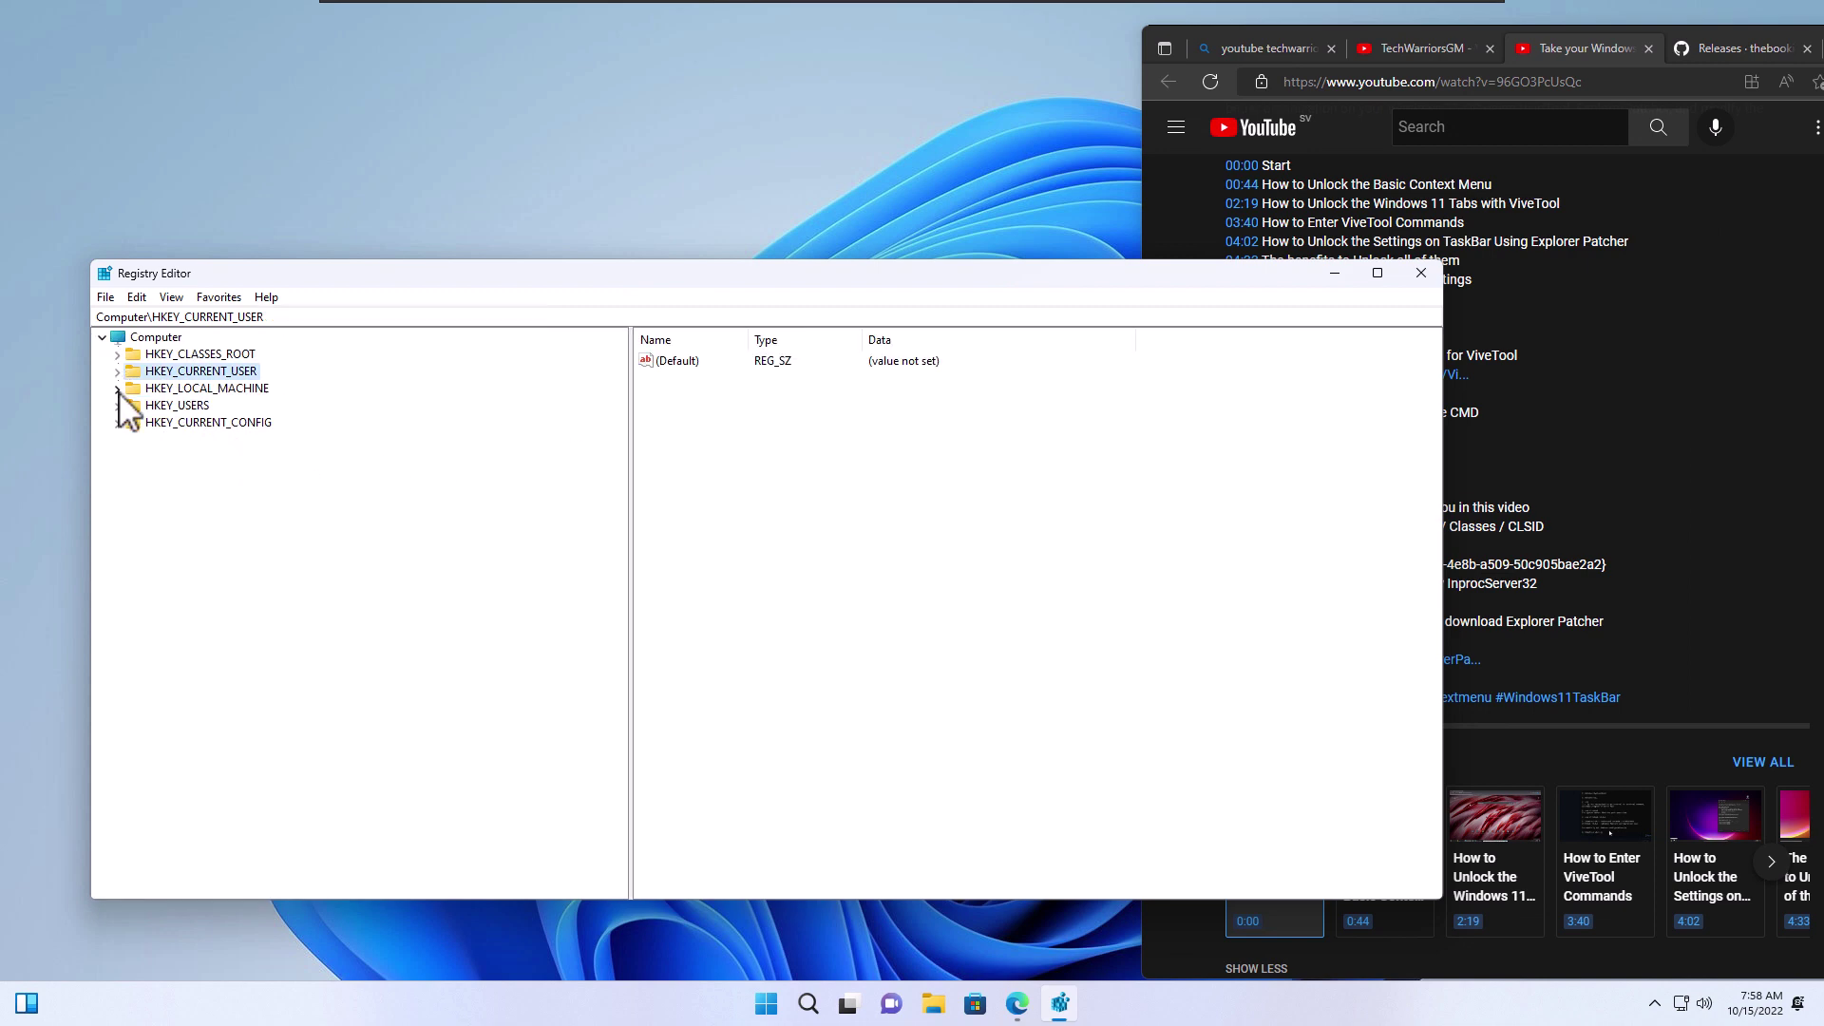
left_click(1556, 490)
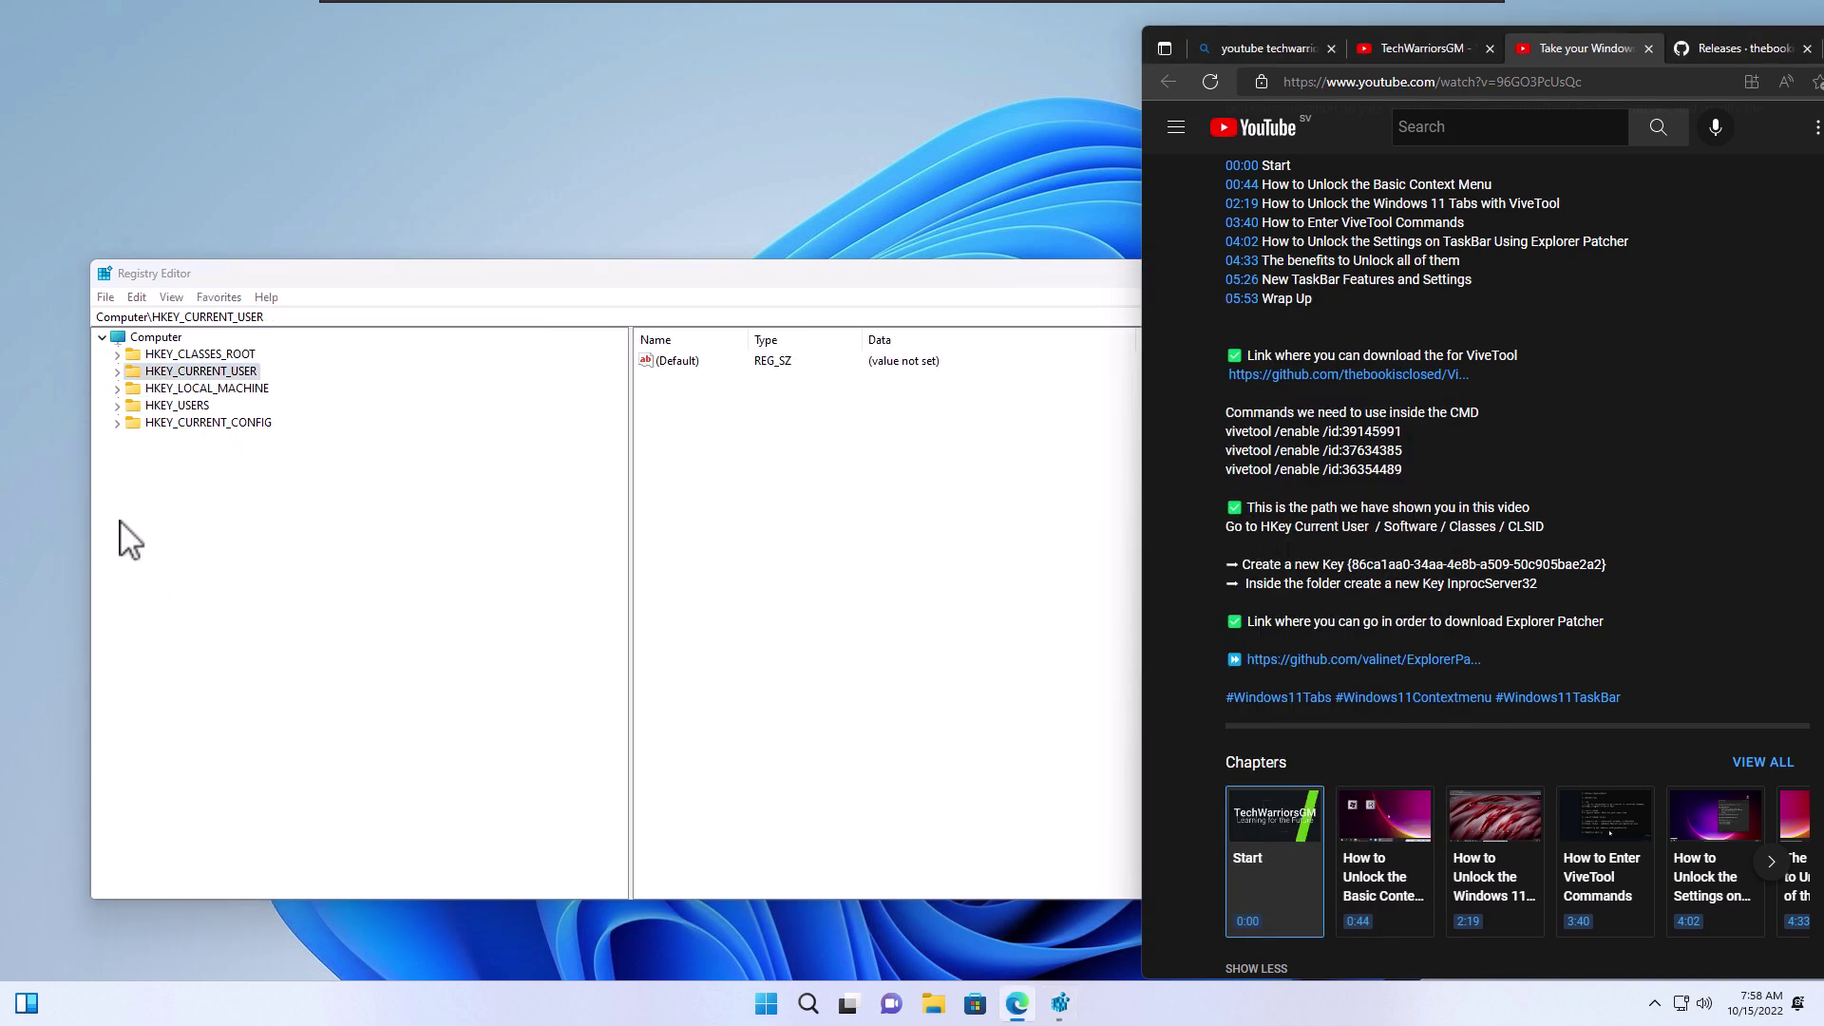
left_click(470, 416)
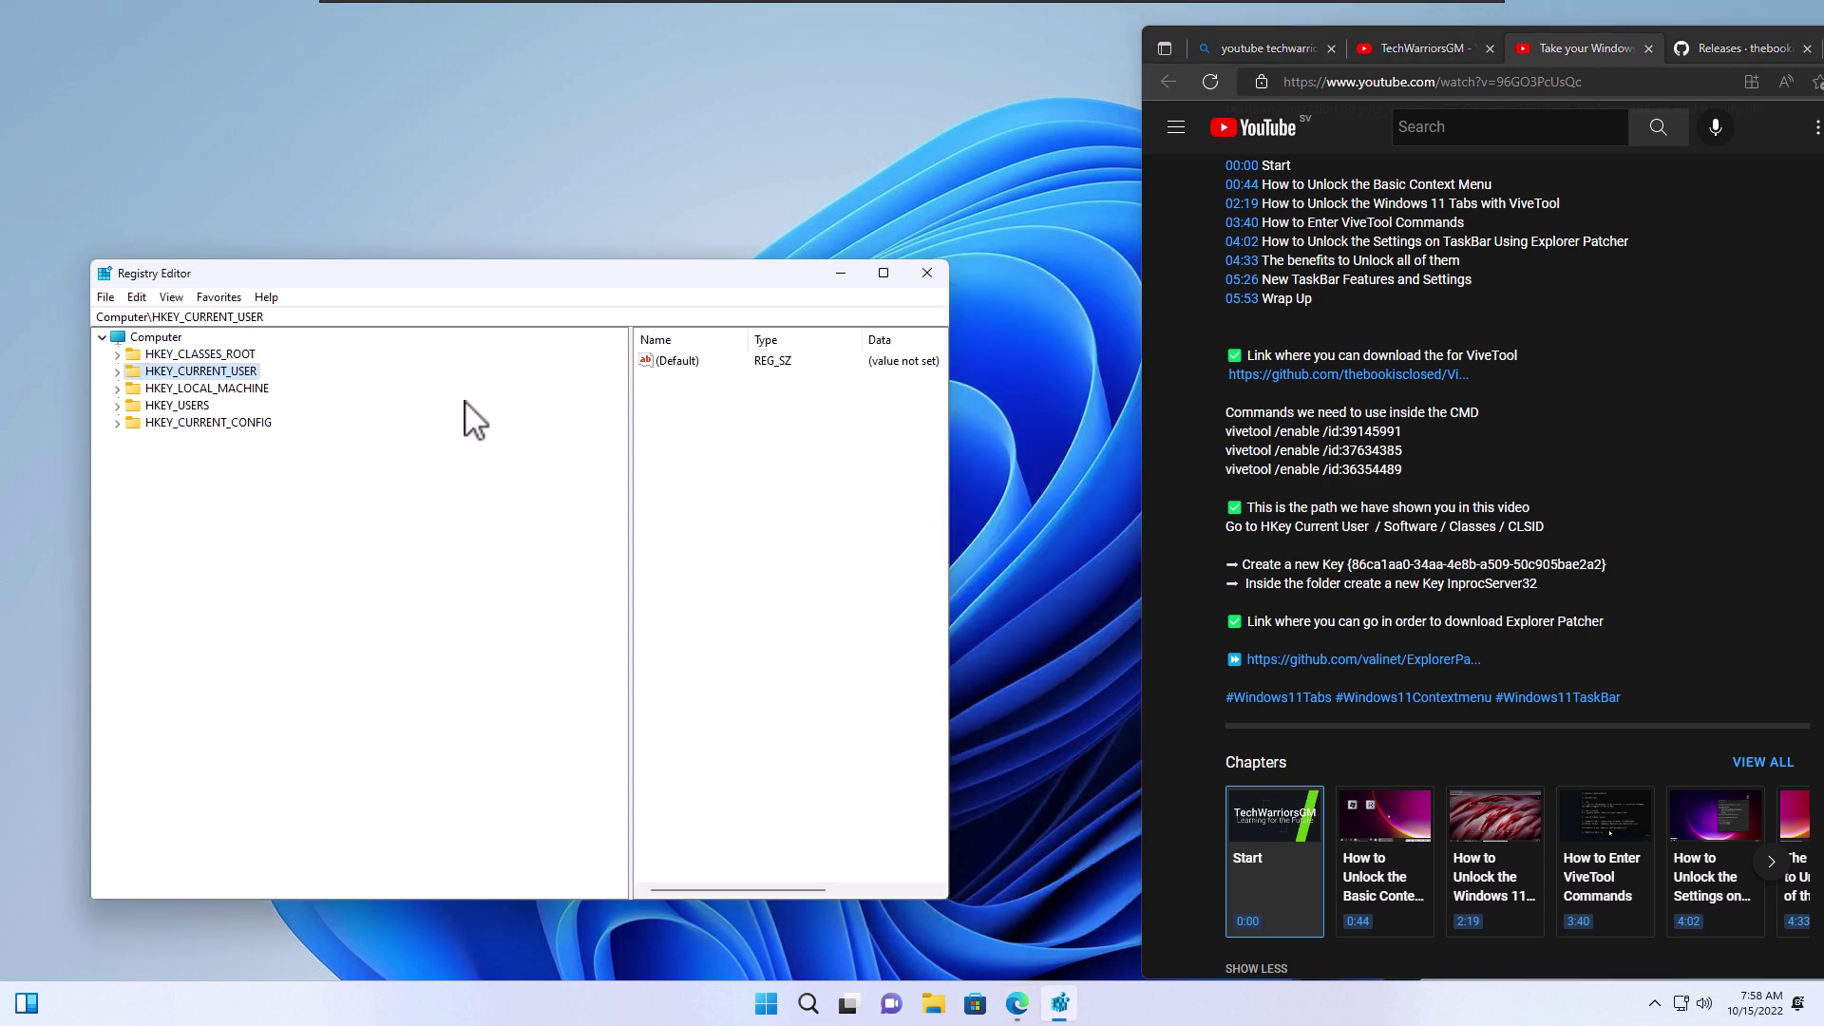
left_click_drag(331, 280, 463, 289)
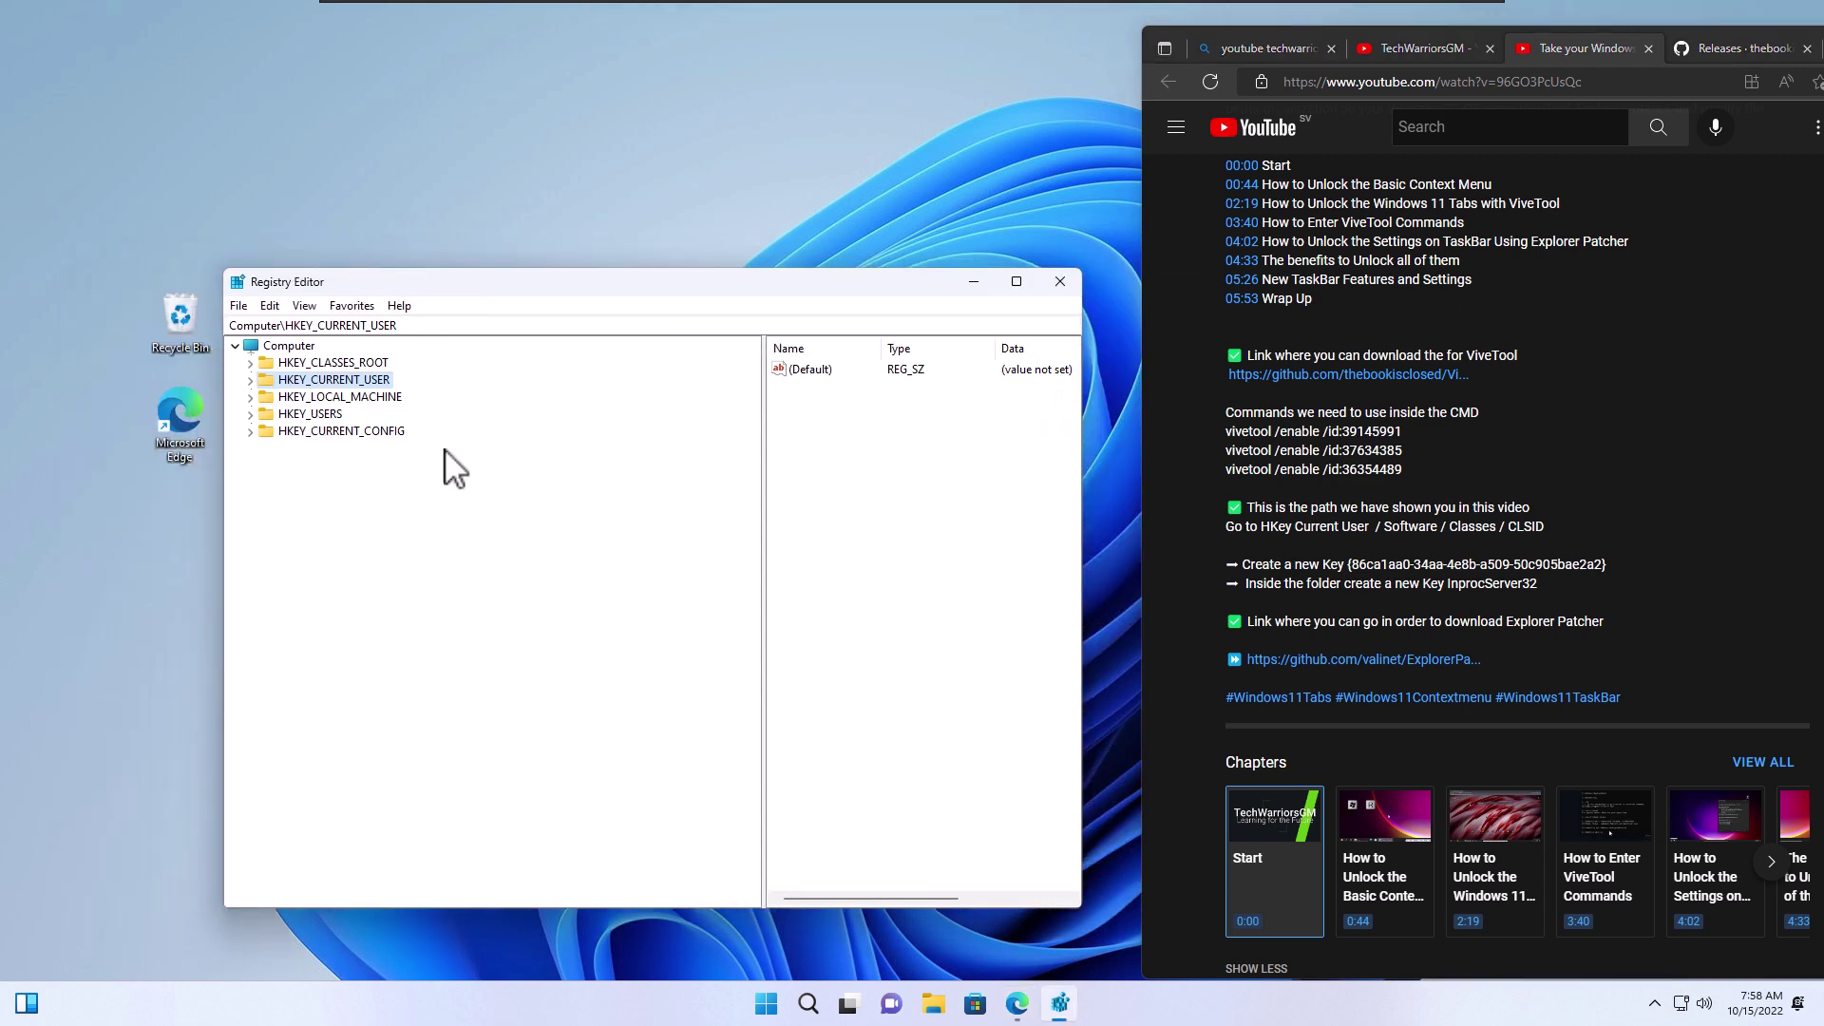
Expand HKEY_CURRENT_USER\Software\Classes and scroll down to select the CLSID key
left_click(251, 380)
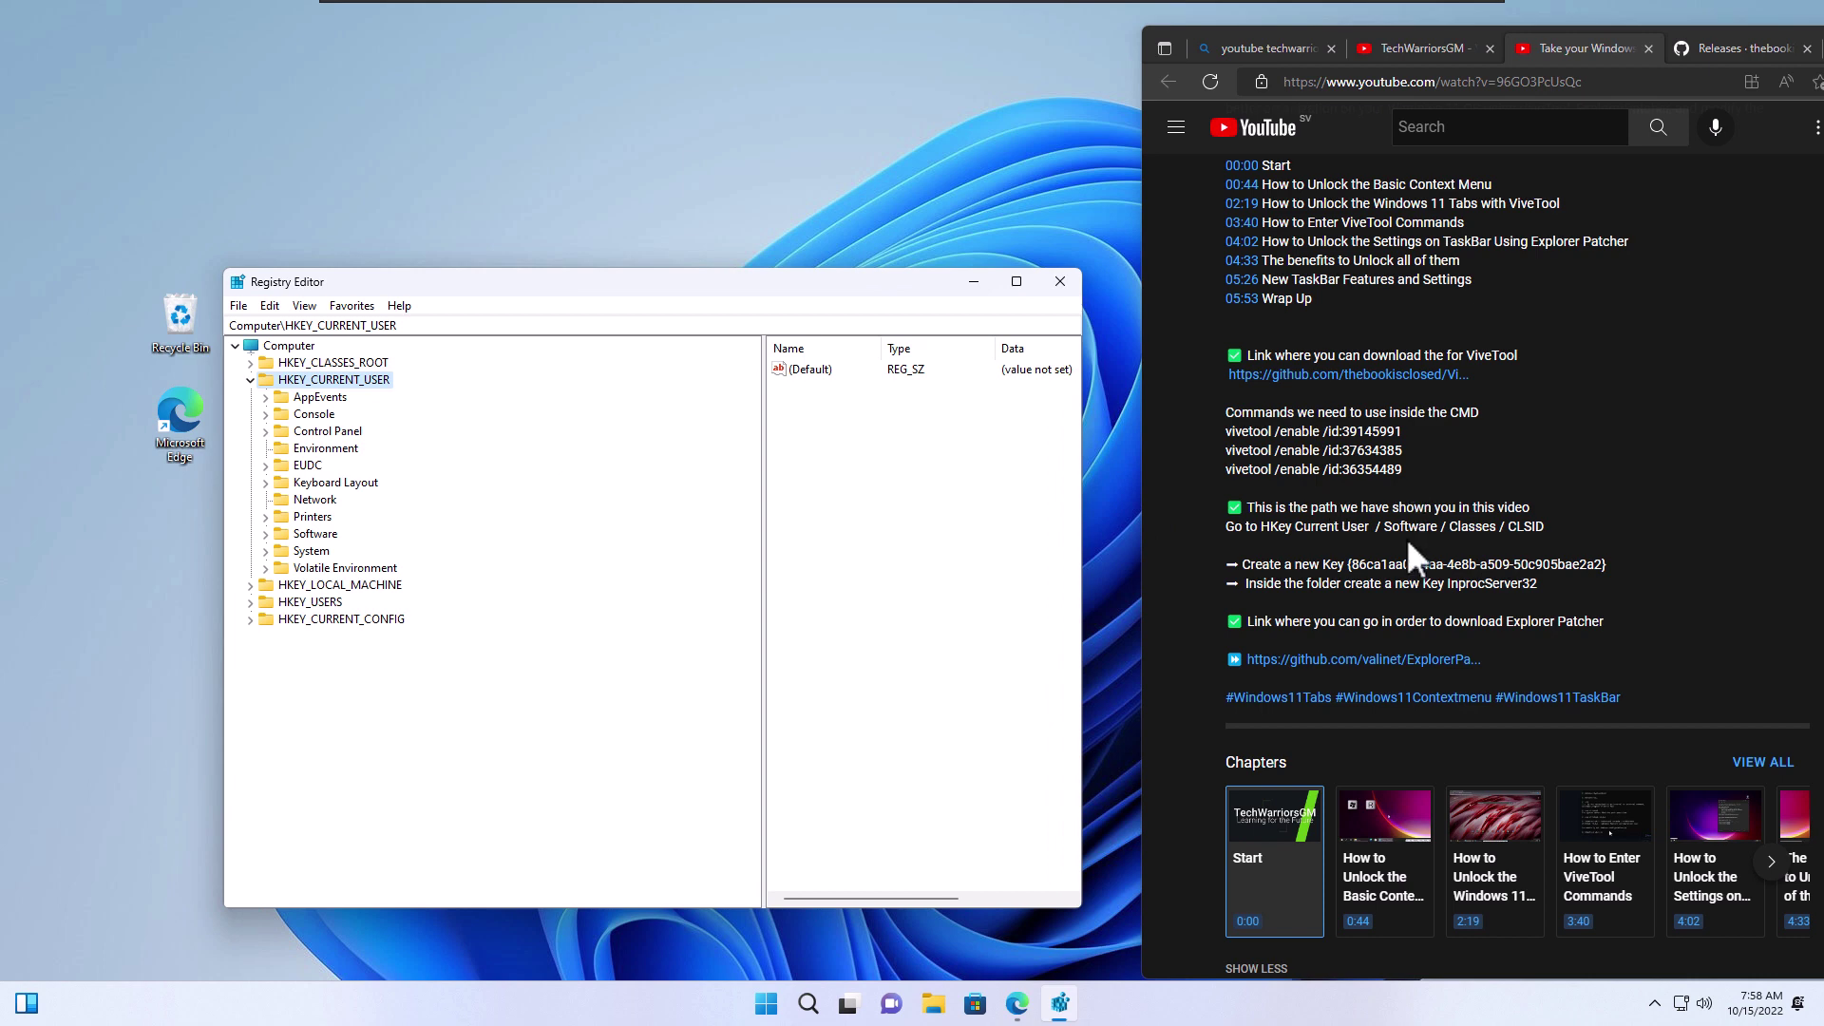
left_click(266, 534)
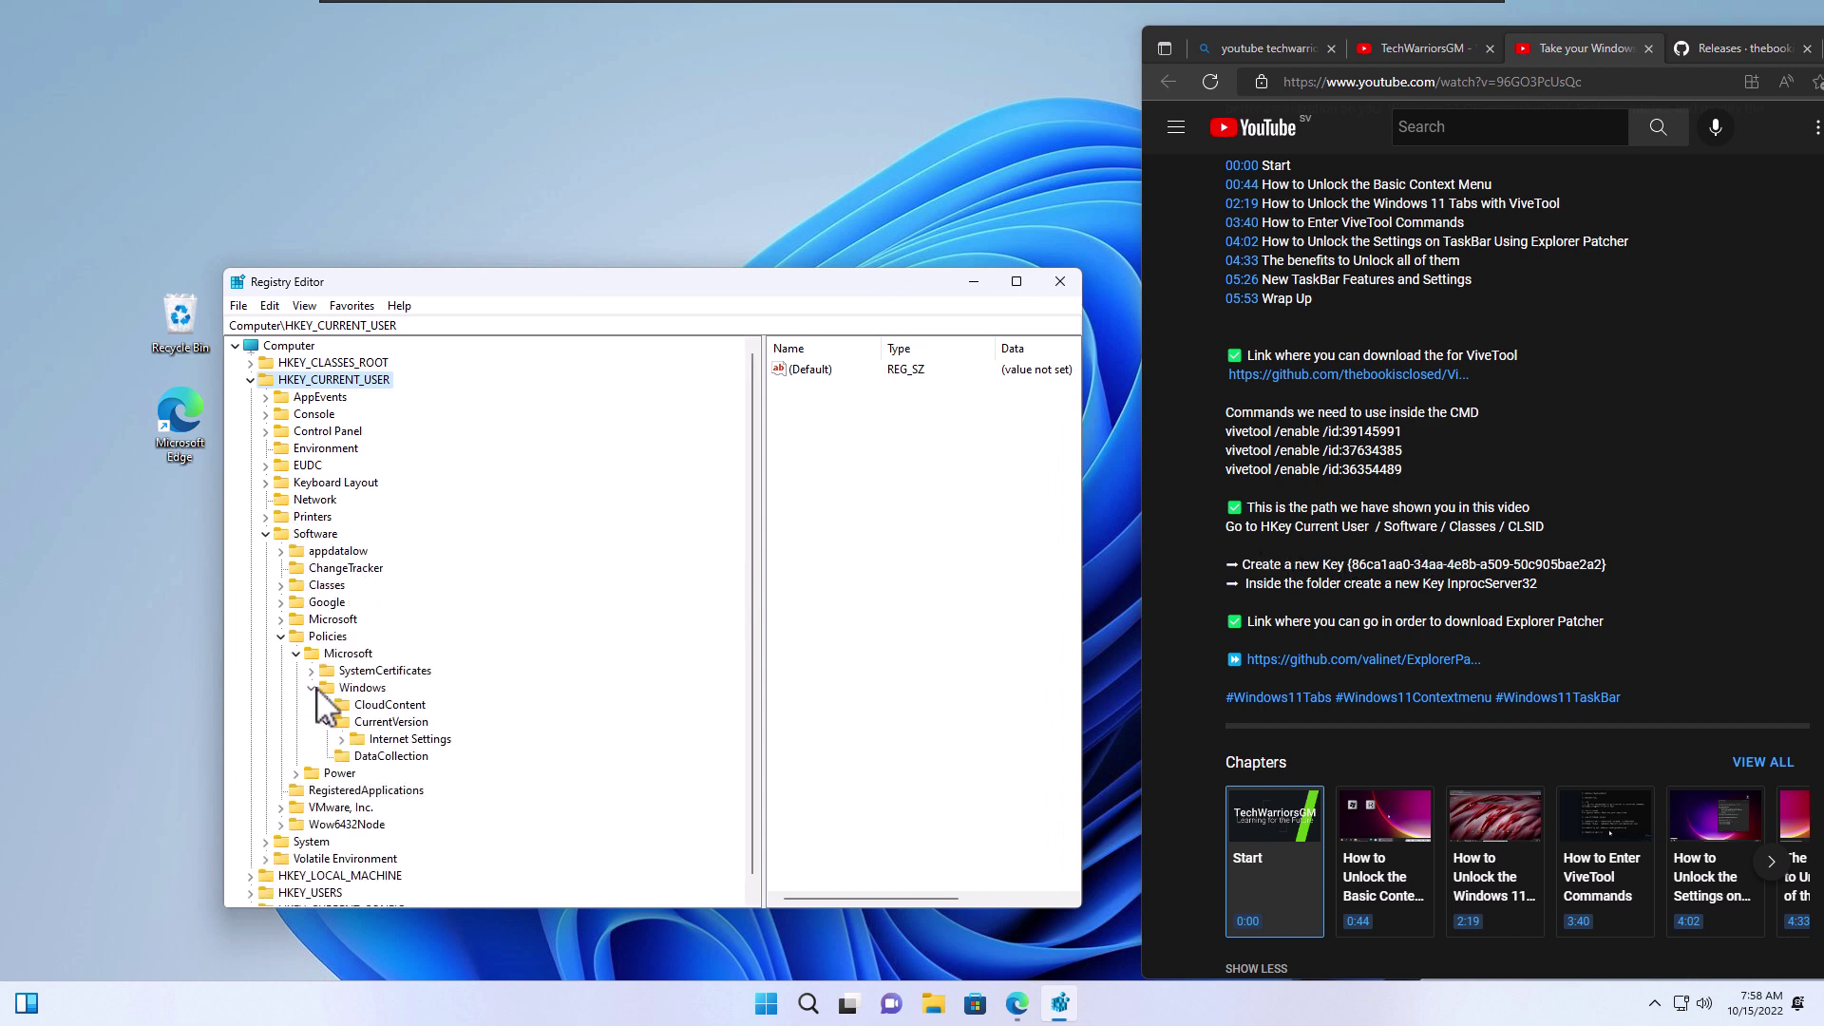
left_click(281, 636)
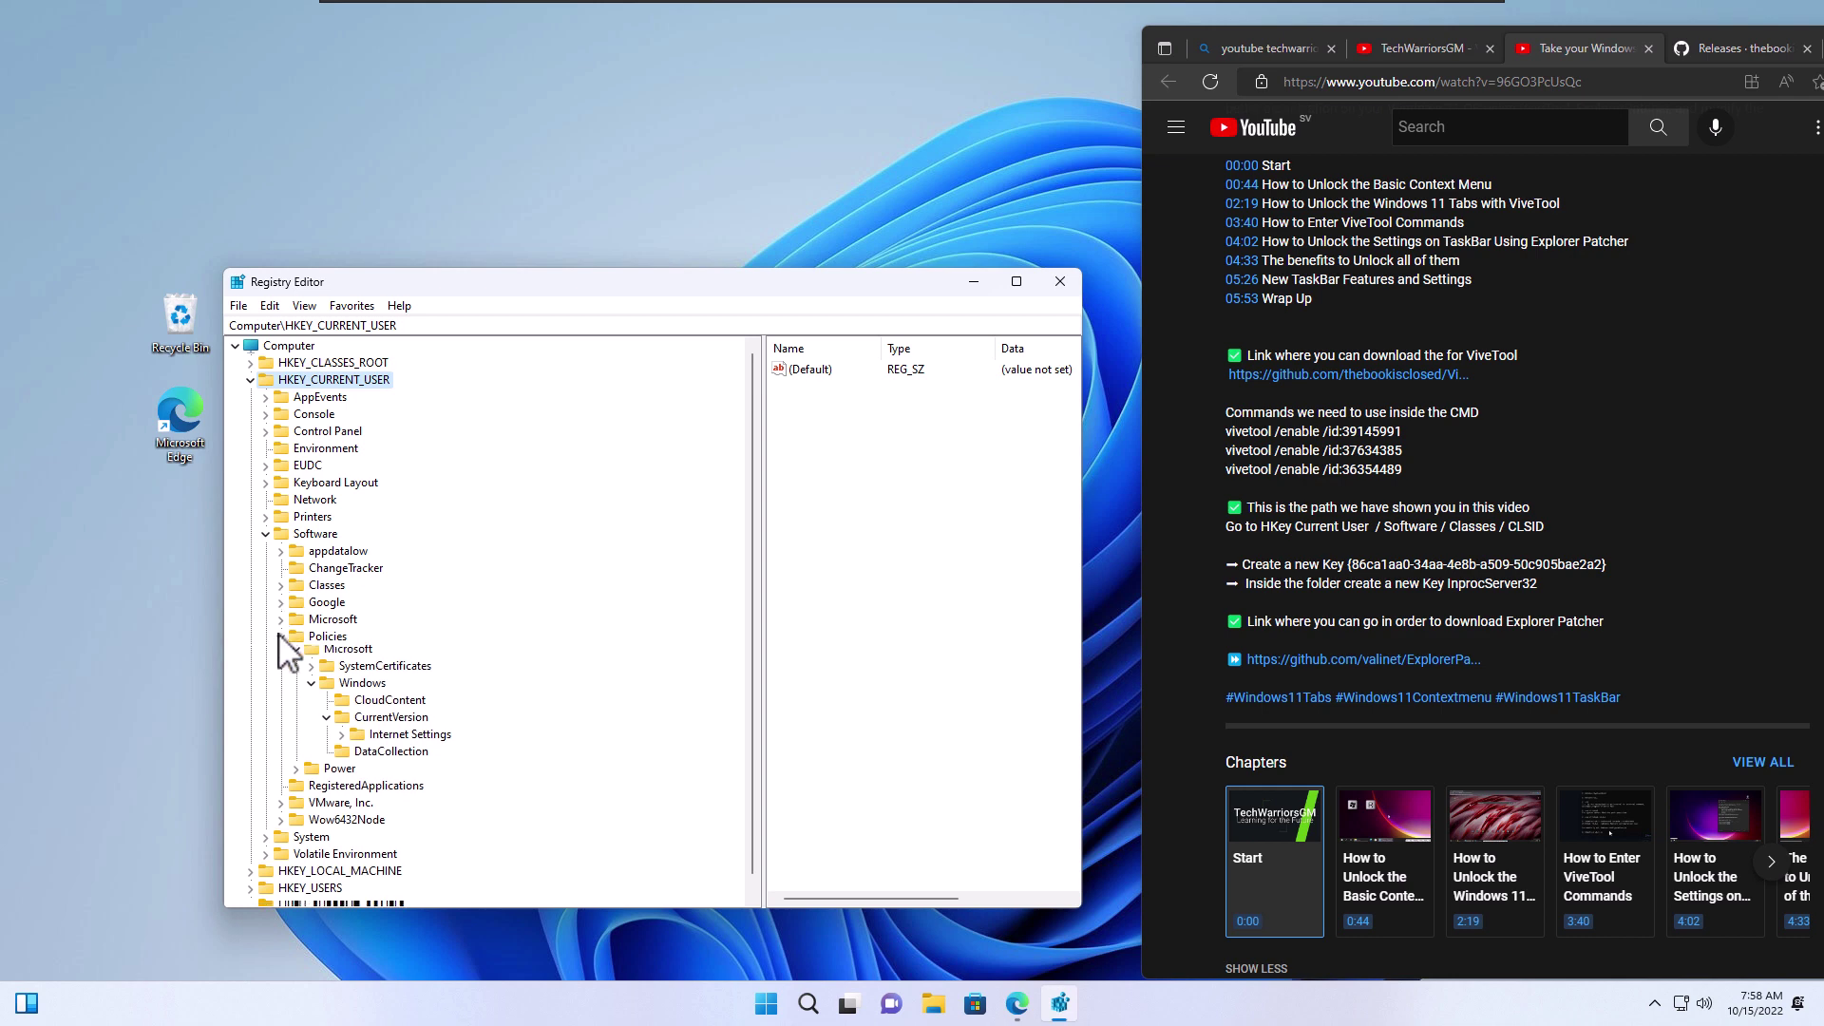
left_click(281, 584)
scroll(342, 565, "down", 20)
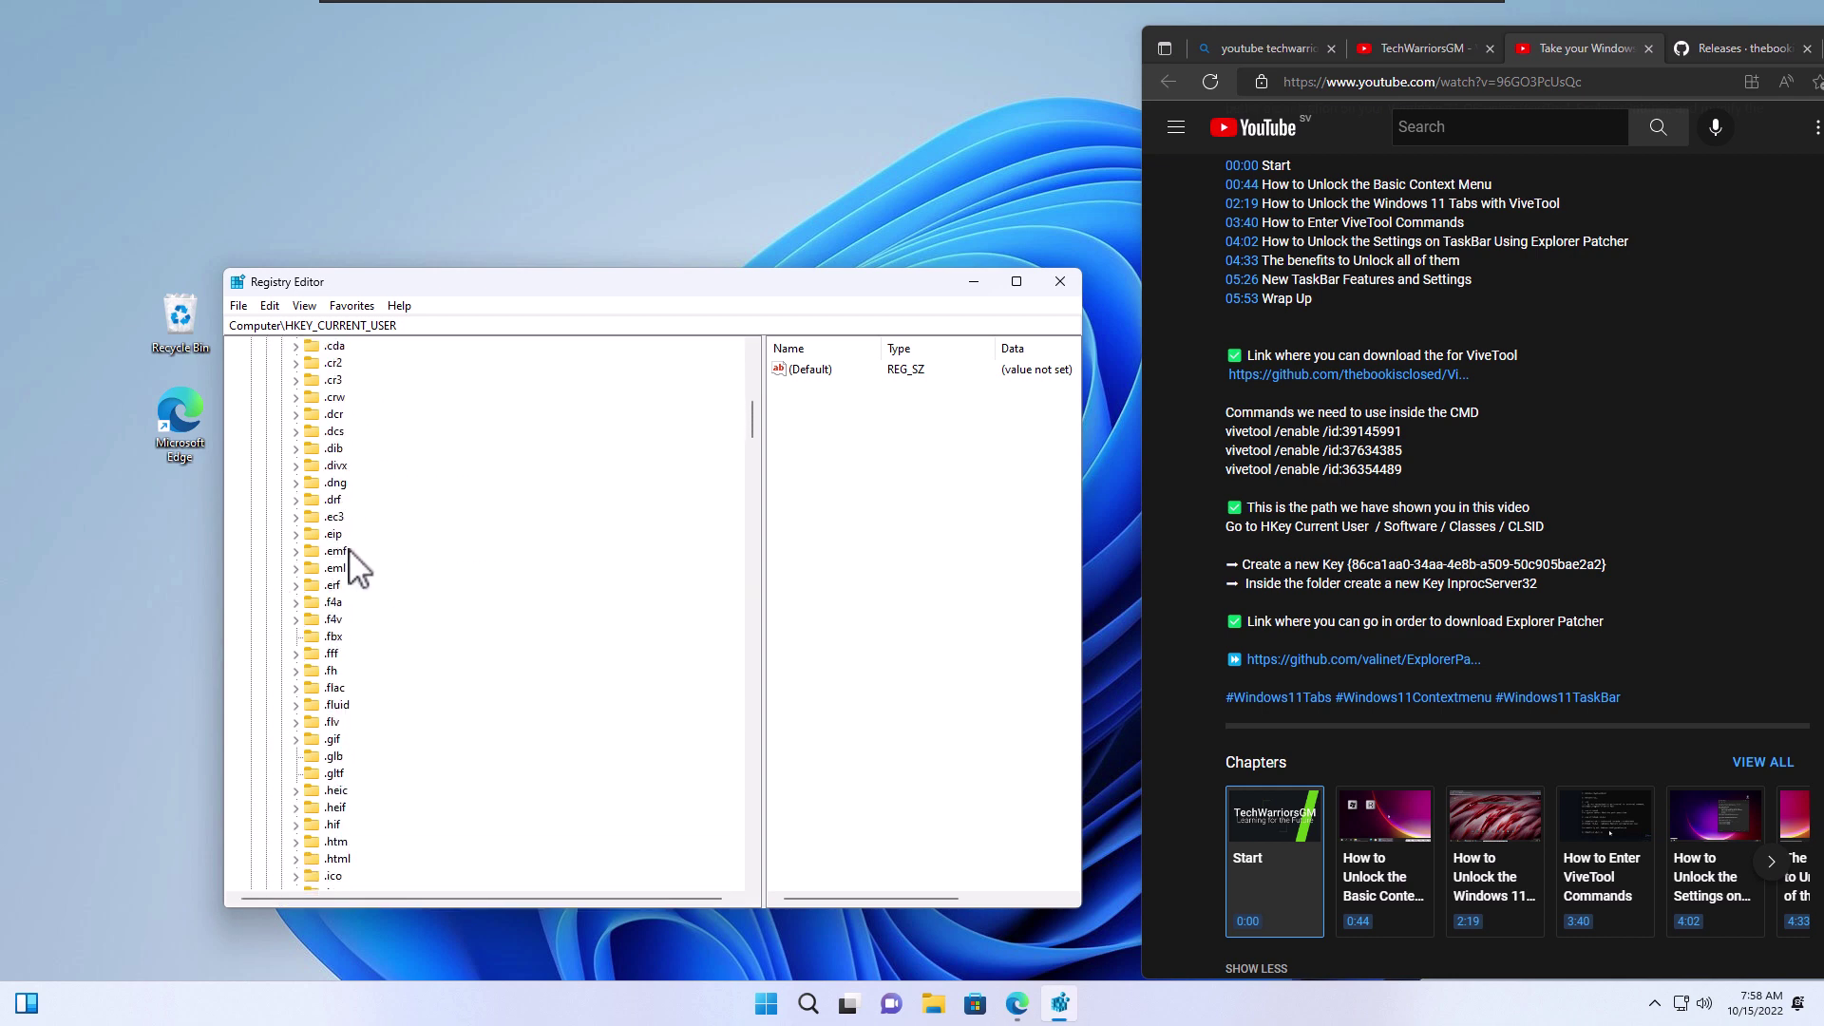
scroll(347, 703, "down", 20)
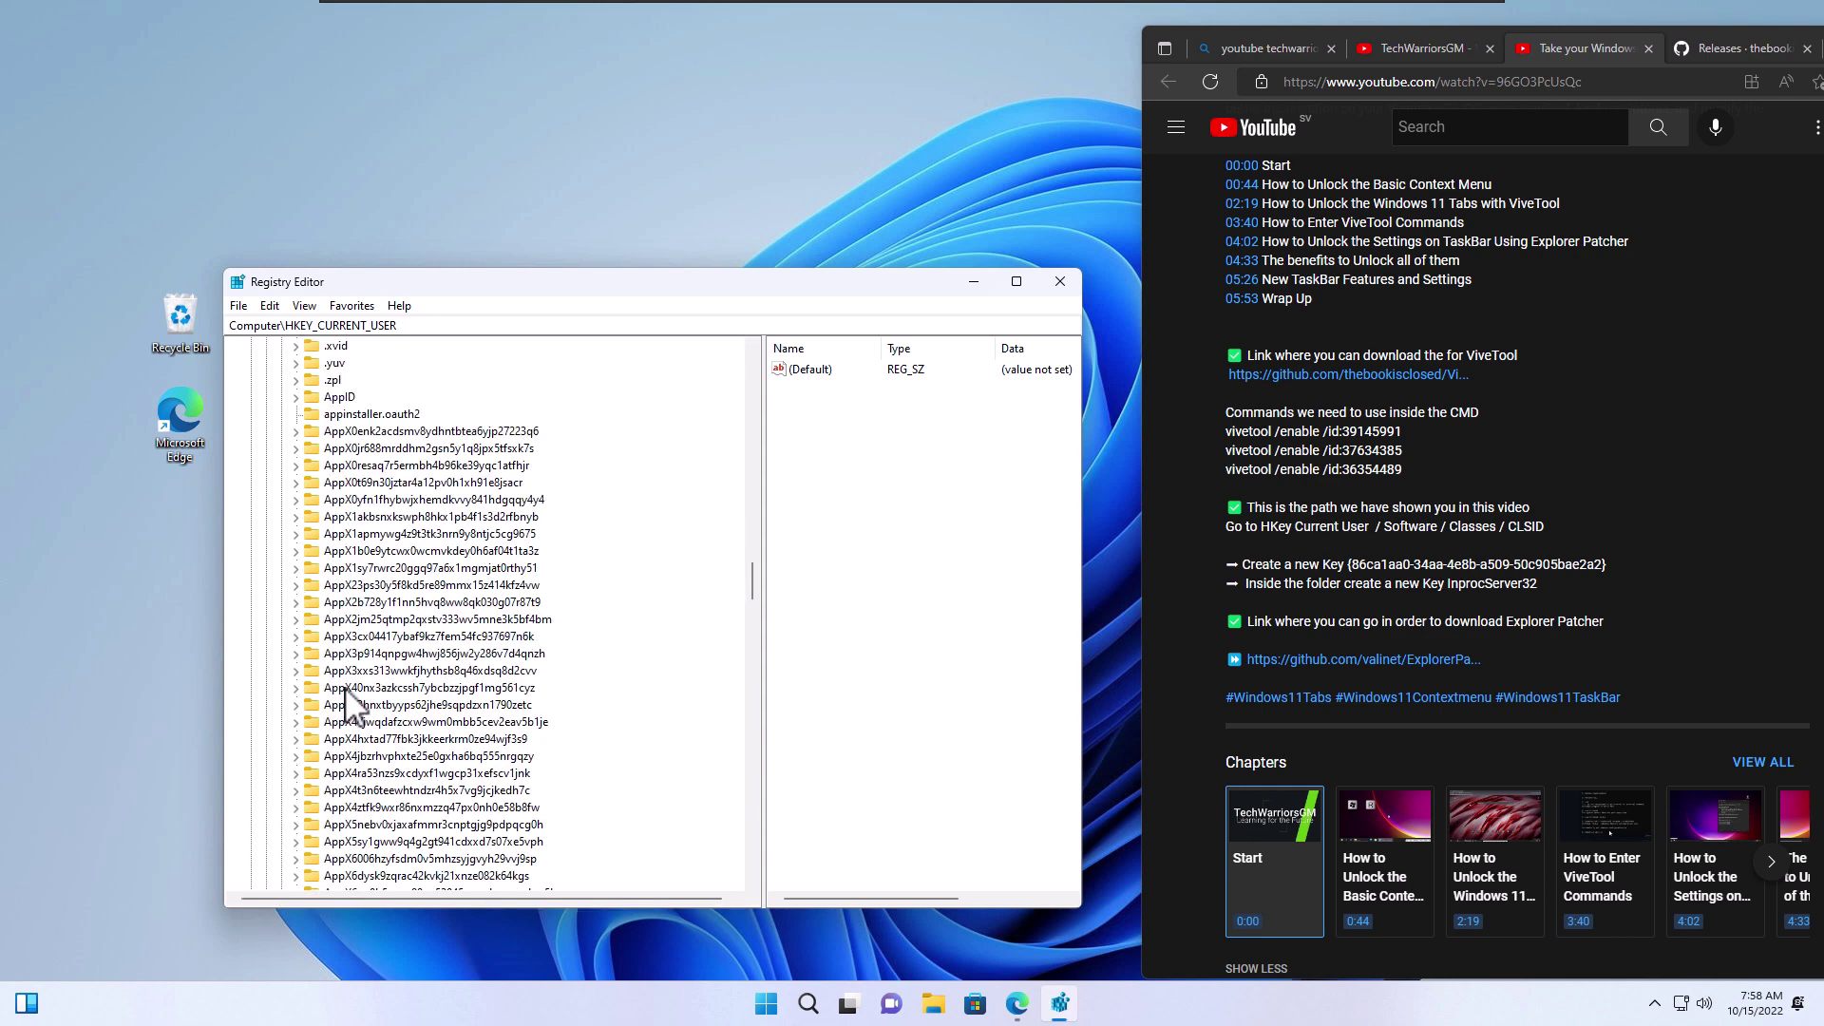
scroll(348, 705, "down", 20)
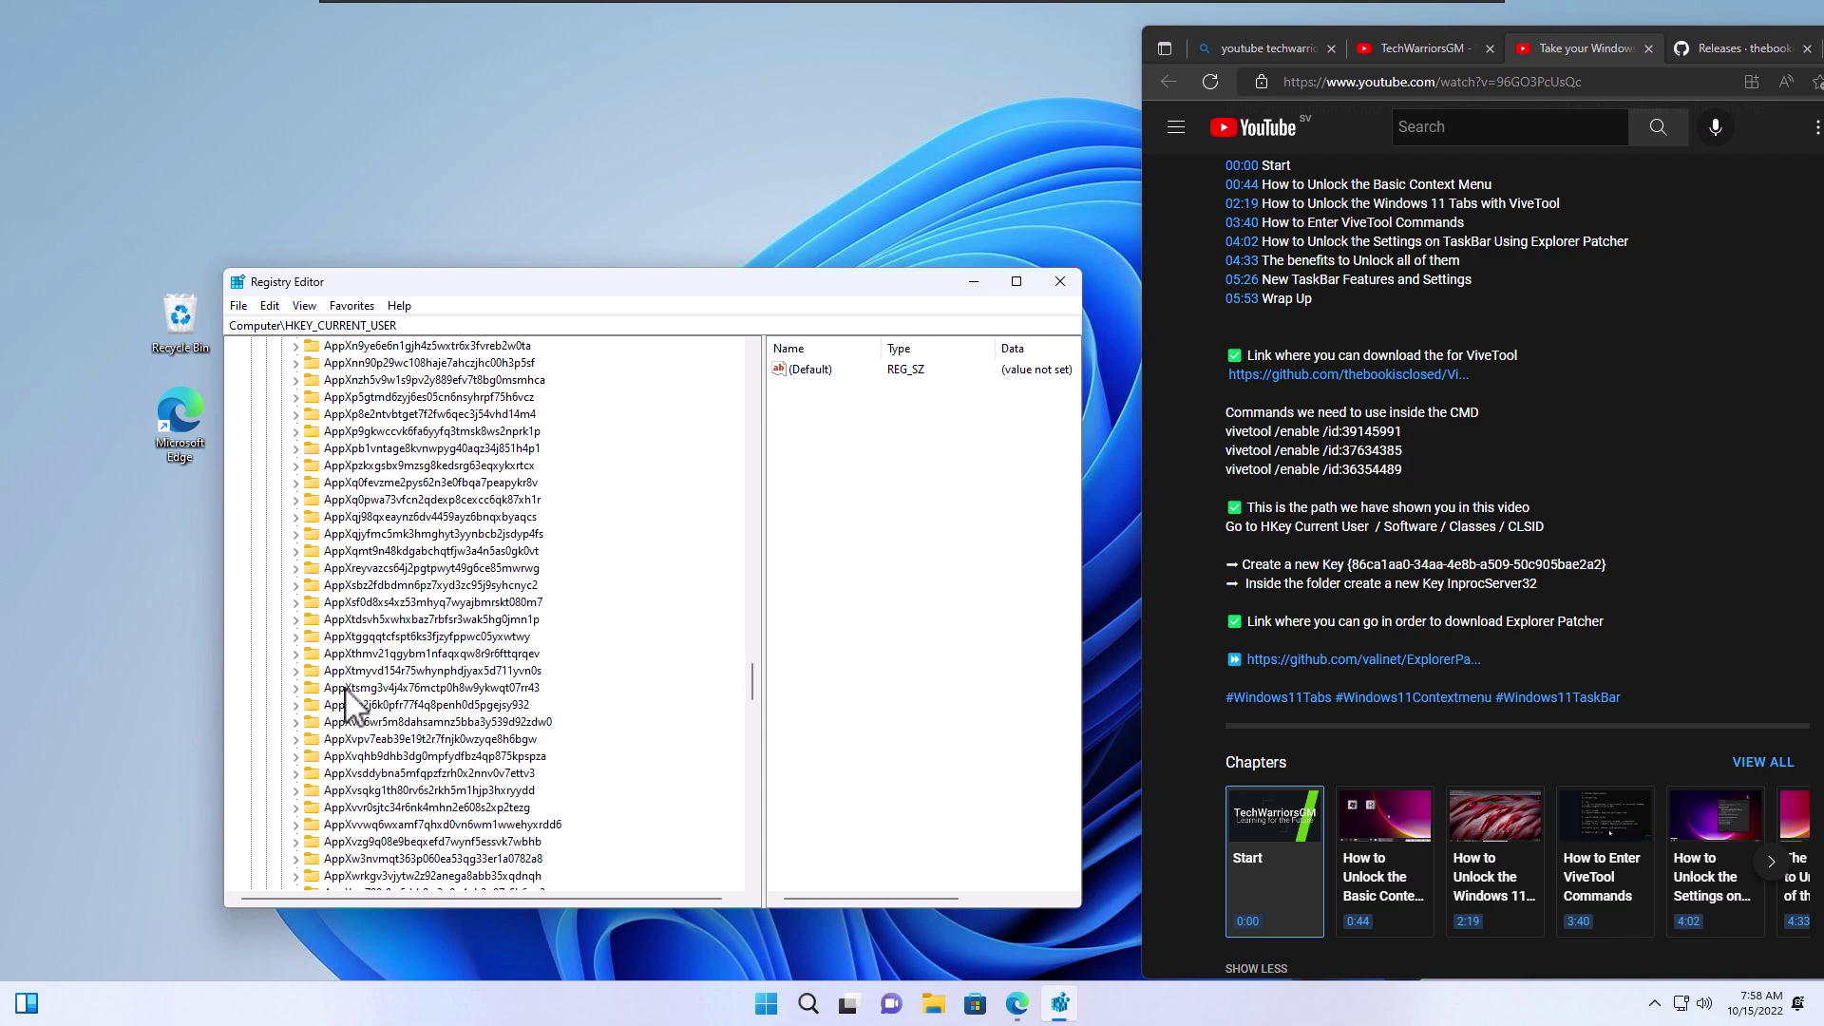
scroll(346, 689, "down", 3)
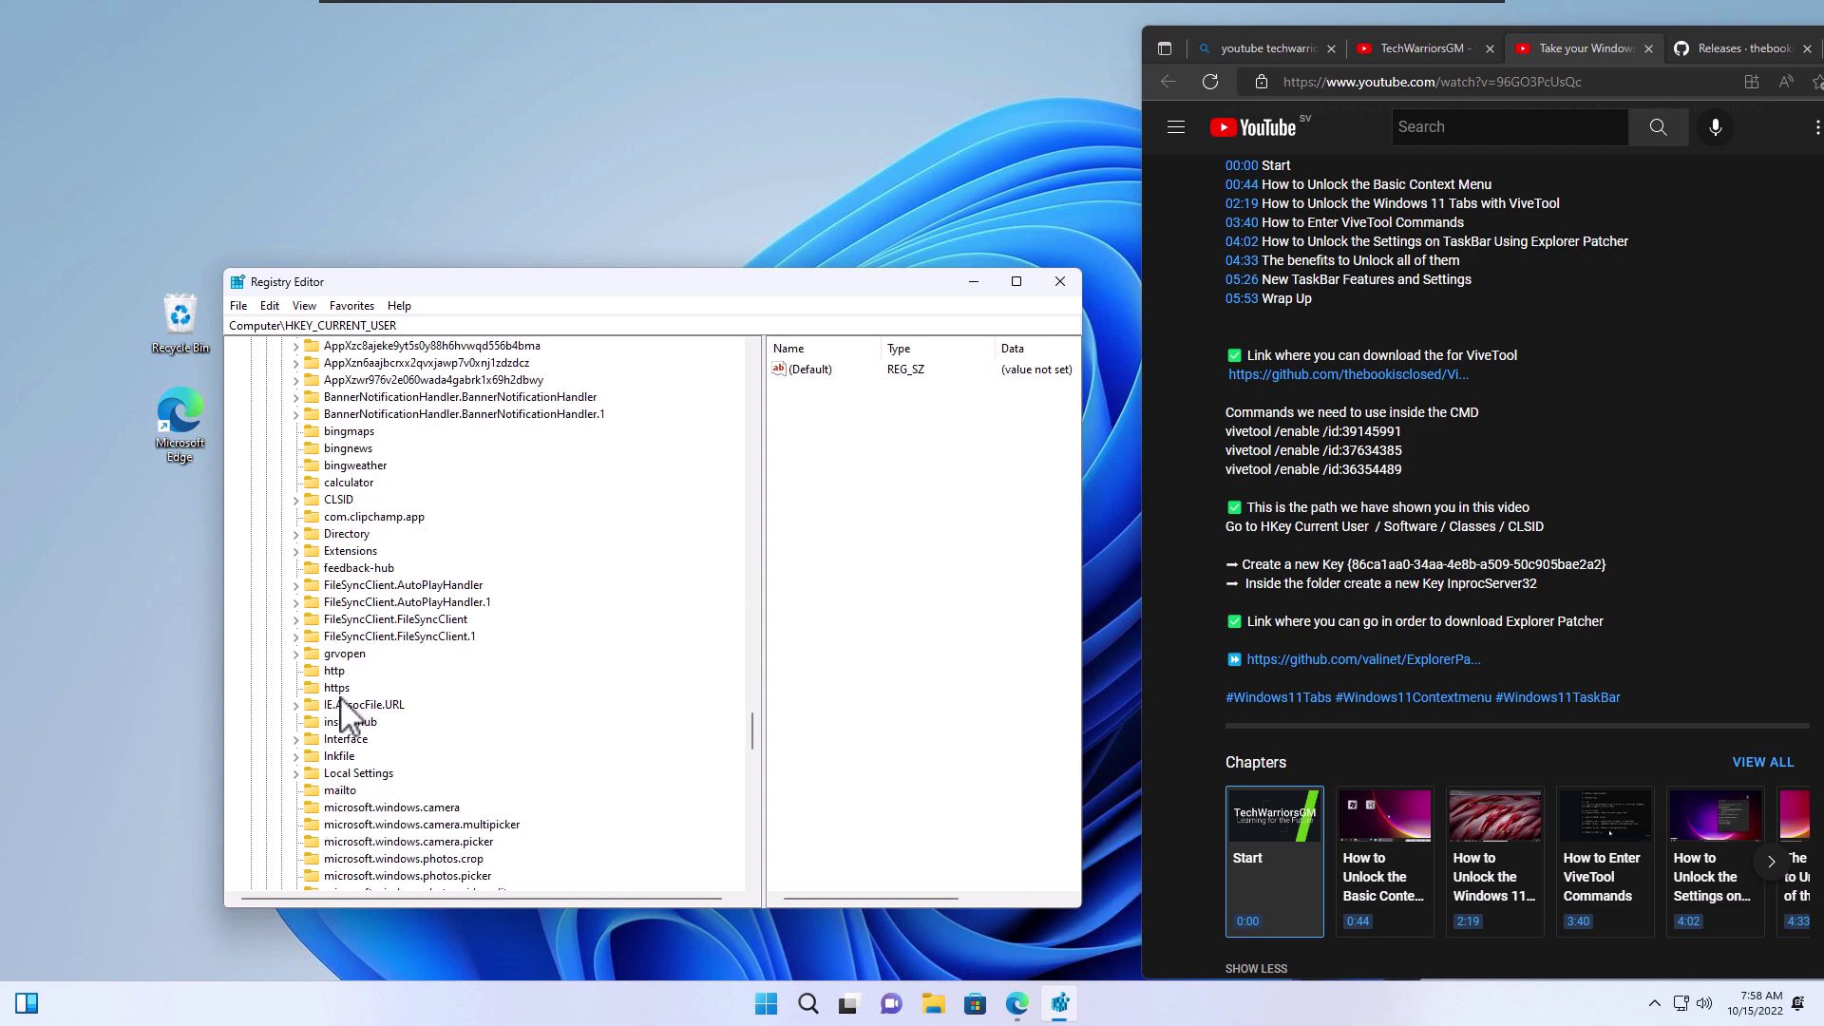
left_click(340, 501)
Create a new key under CLSID named {86ca1aa0-34aa-4e8b-a509-50c905bae2a2}, pasting the GUID from the description
left_click(296, 500)
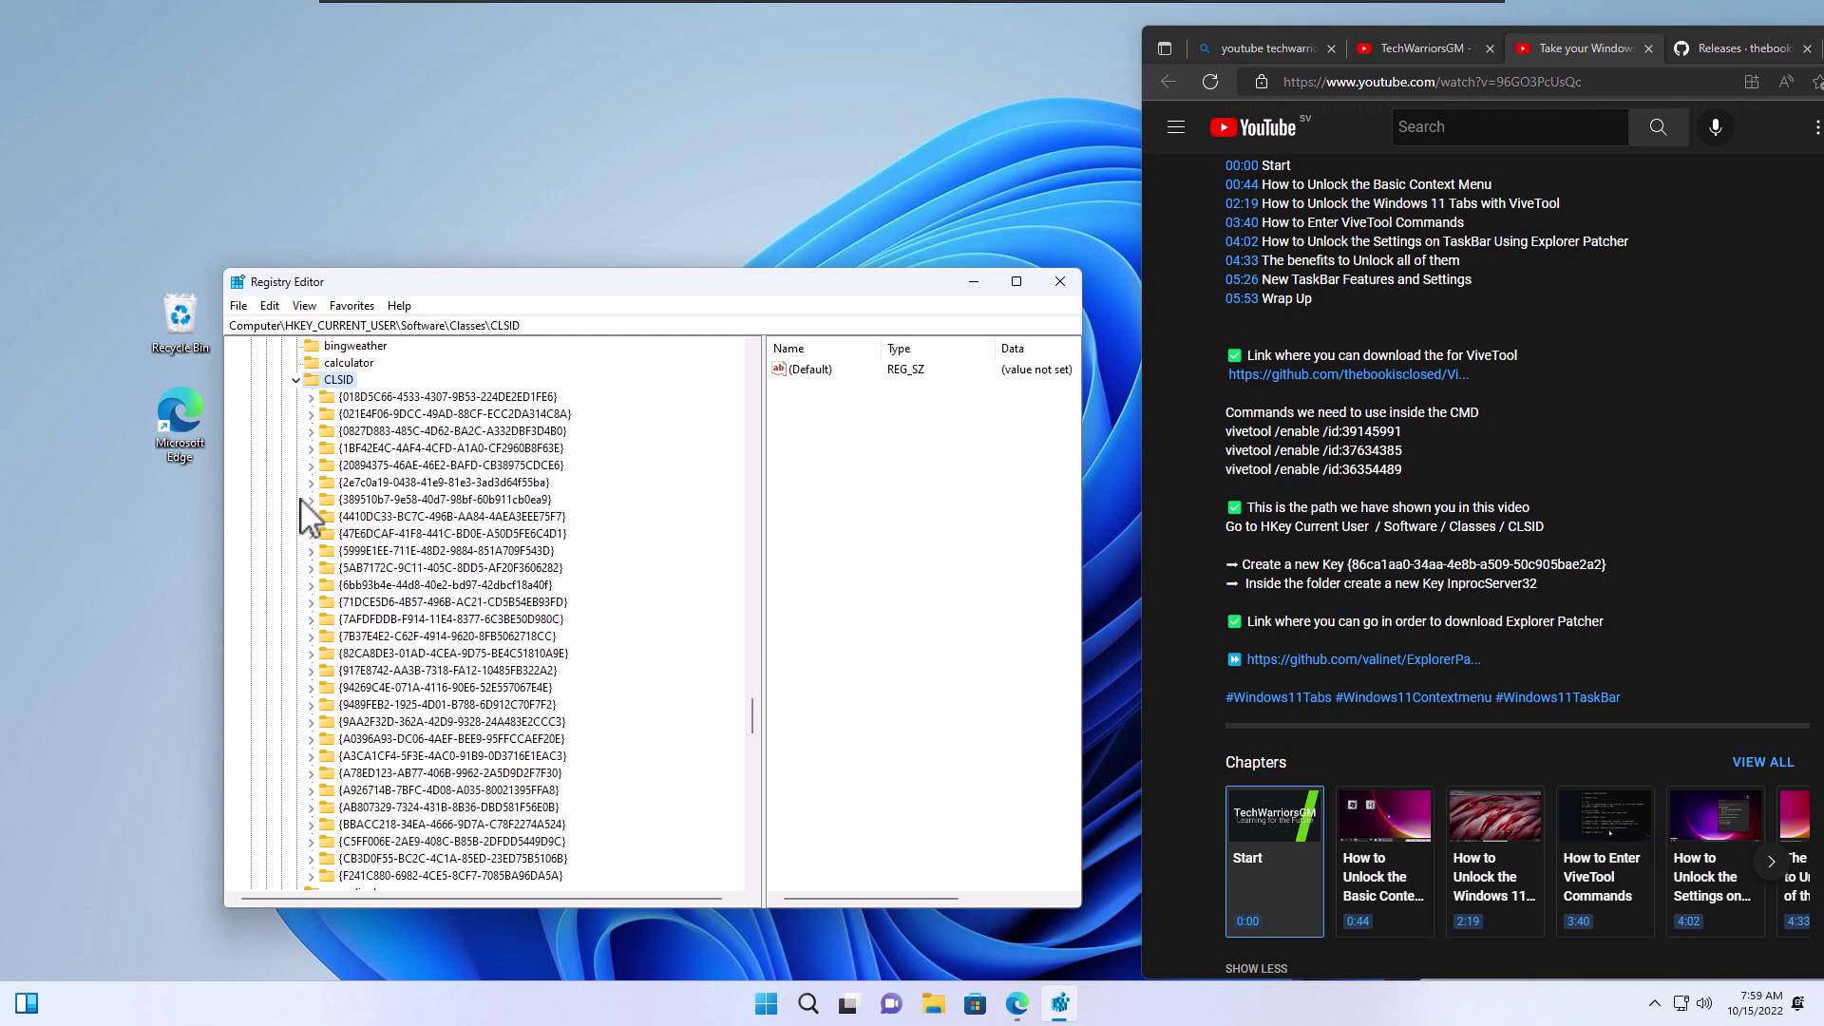
right_click(344, 383)
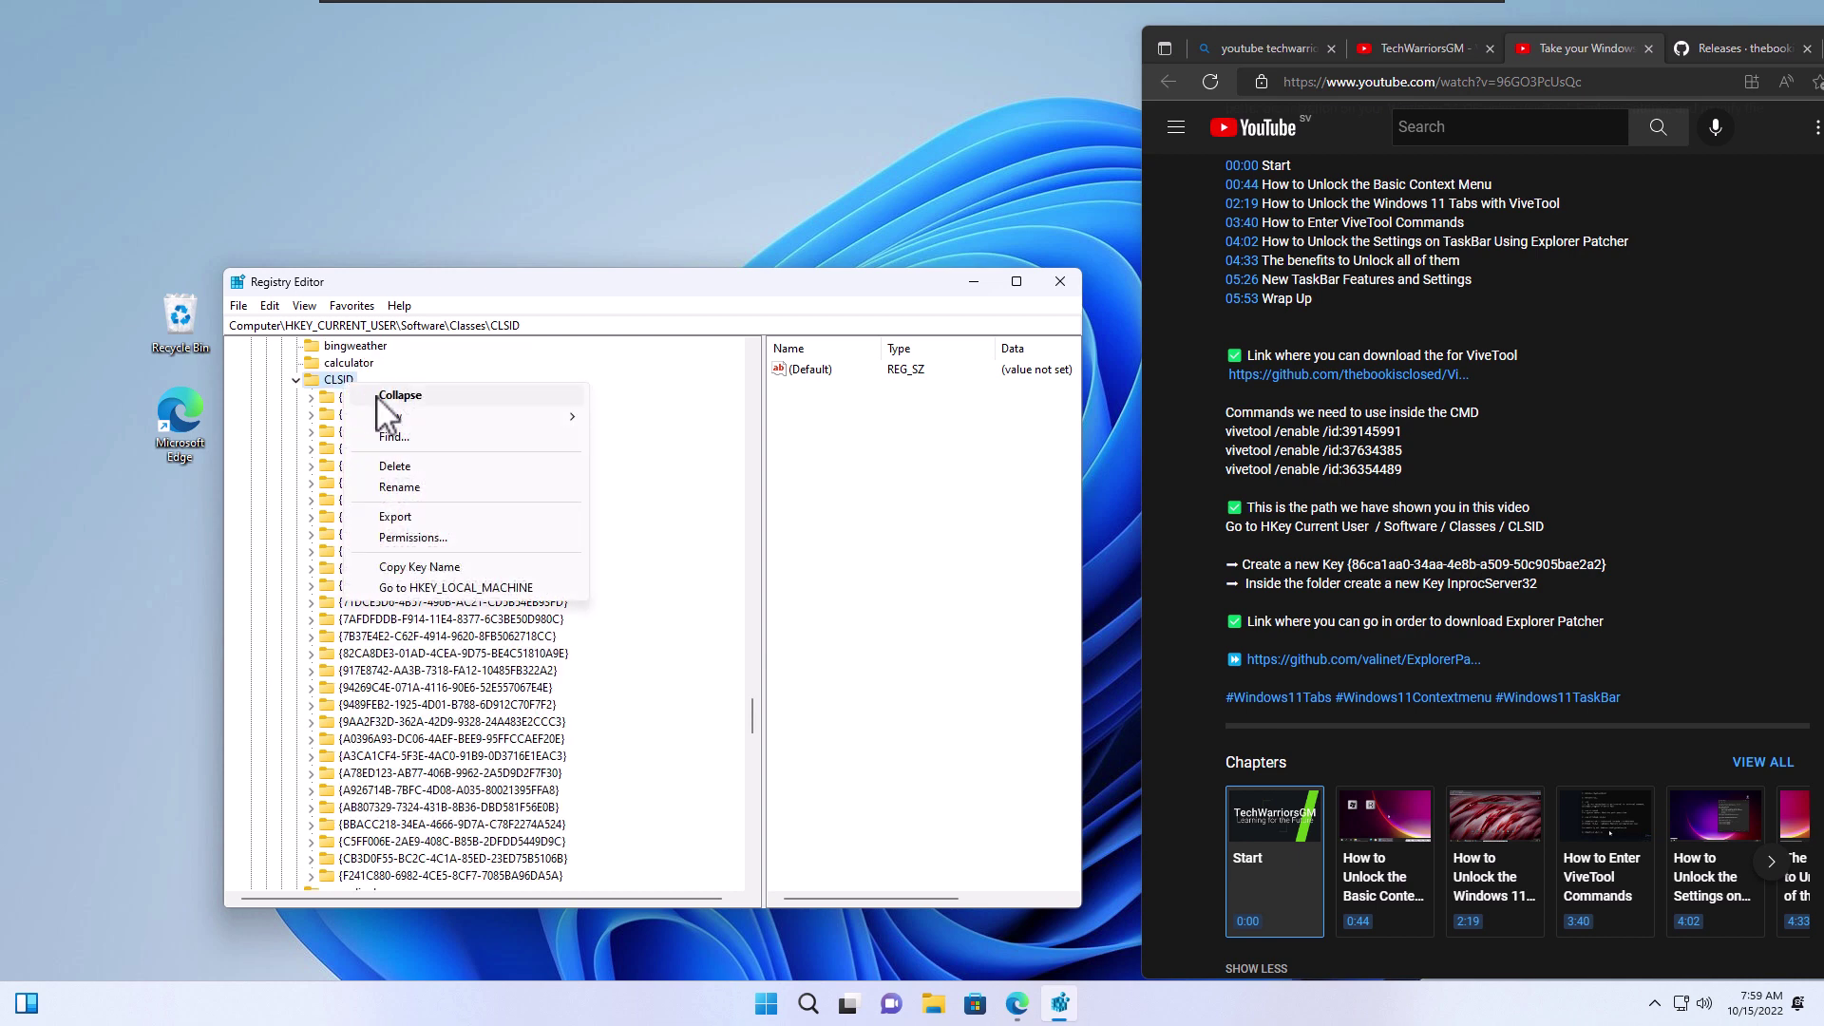
mouse_move(440, 436)
left_click(631, 418)
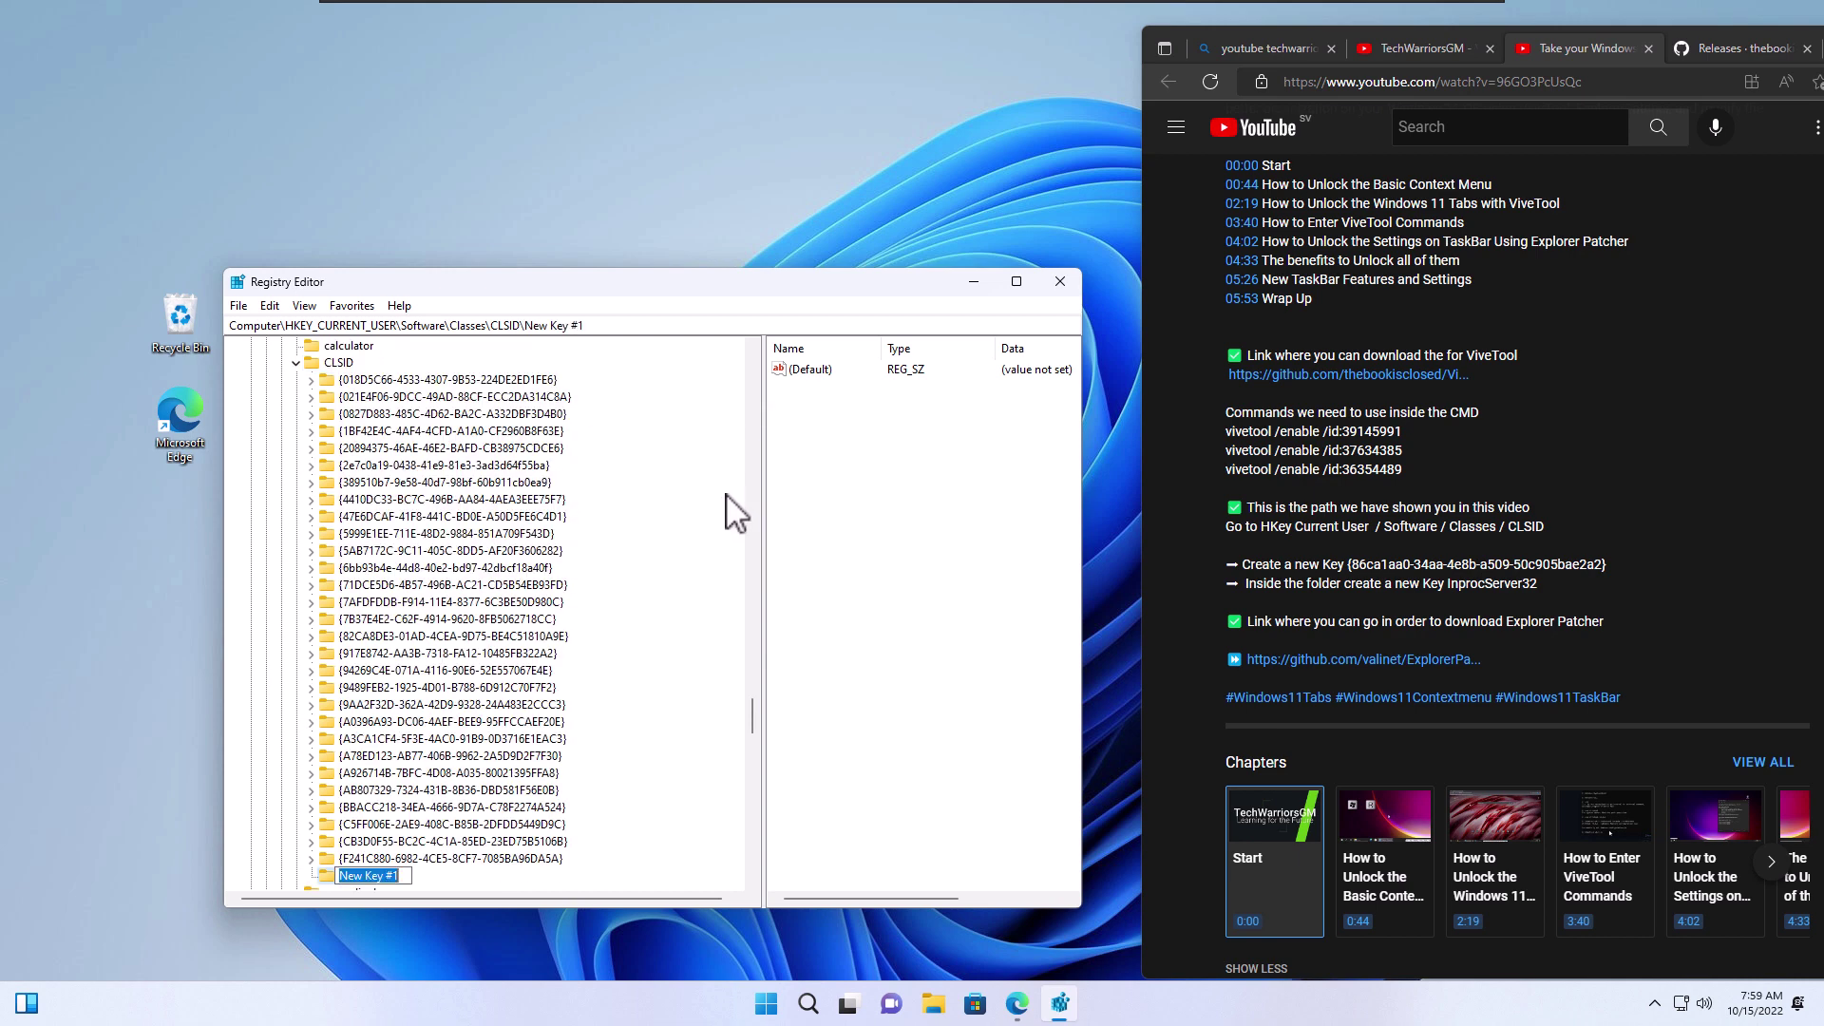
left_click_drag(1607, 567, 1366, 568)
right_click(1362, 564)
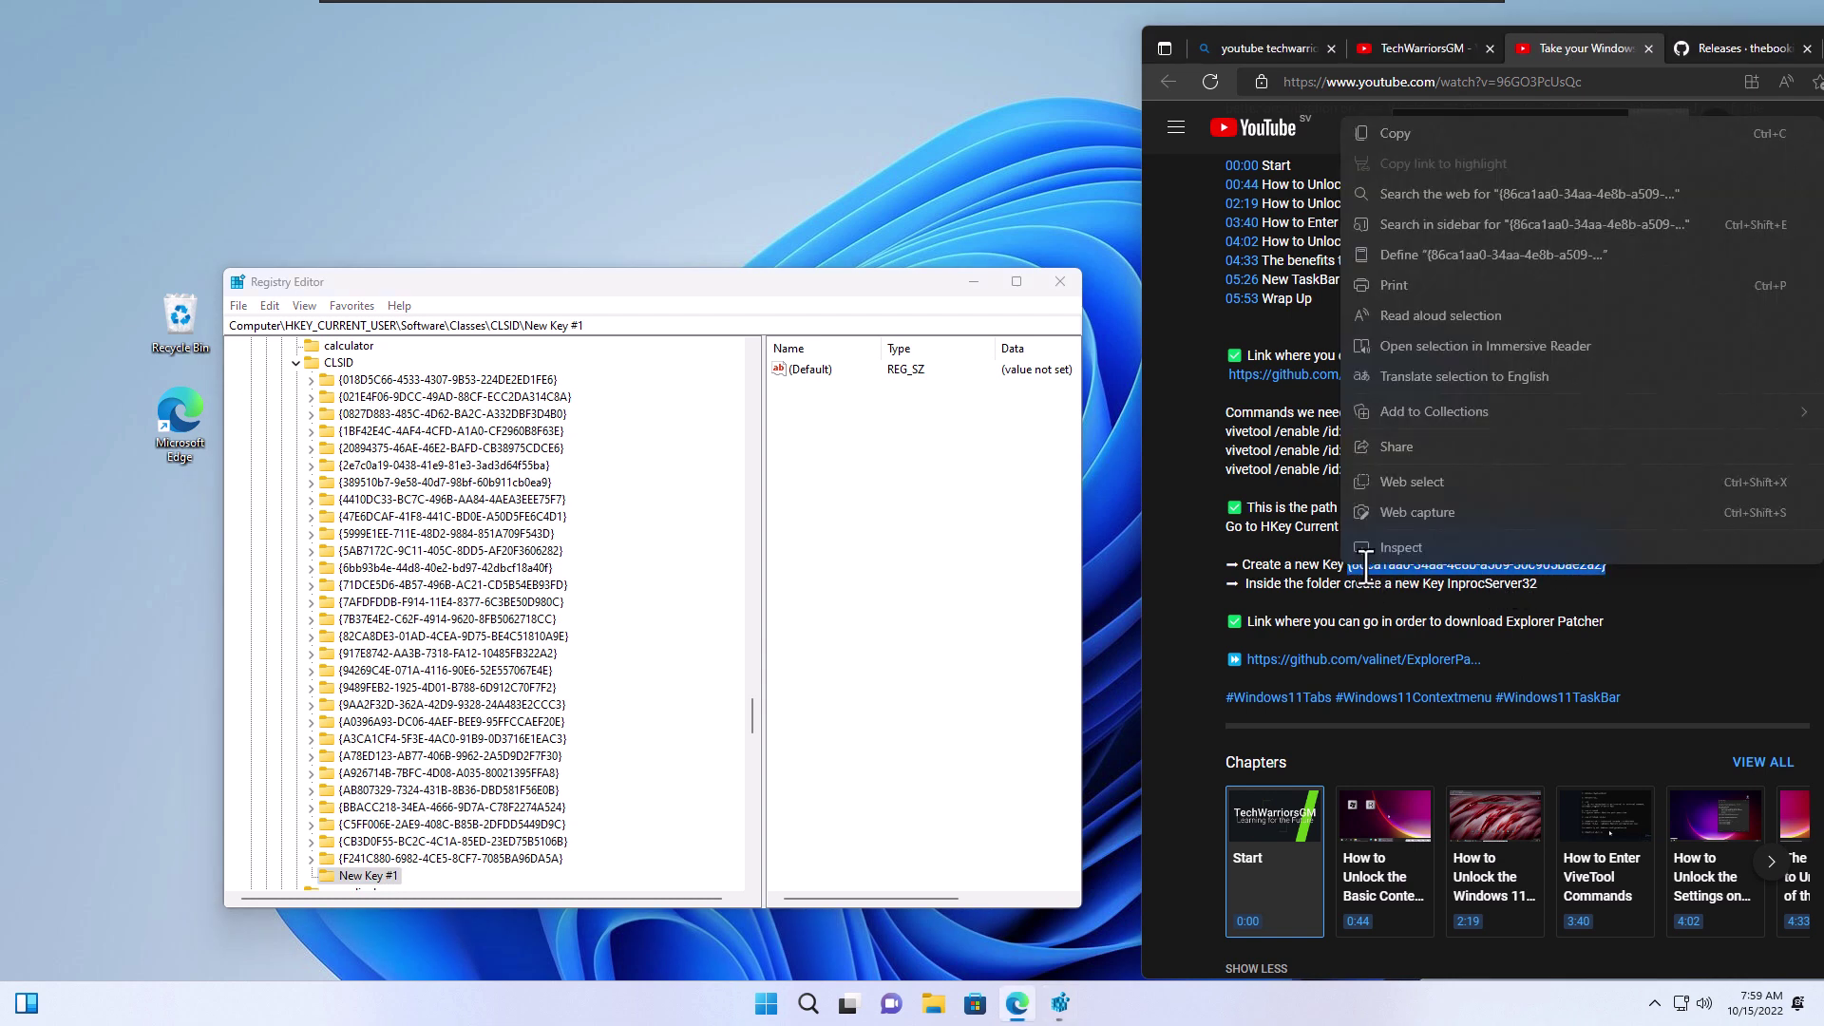
left_click(1387, 137)
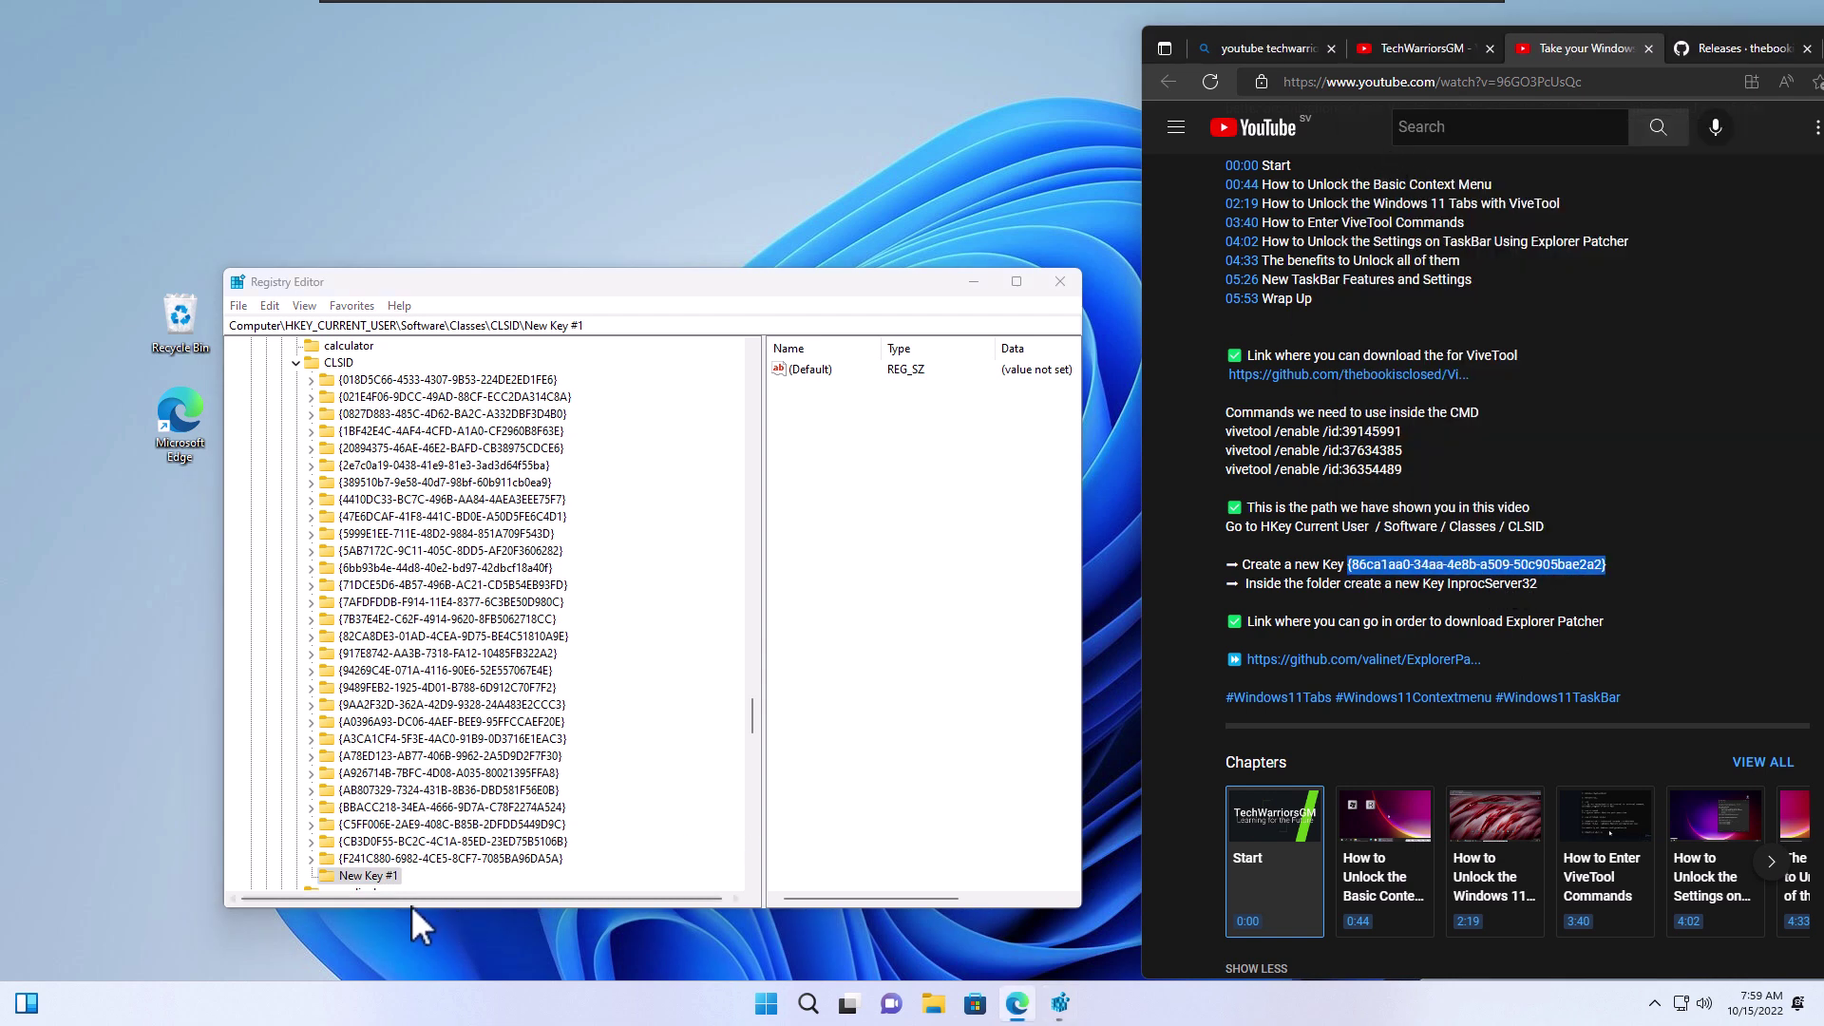
right_click(388, 874)
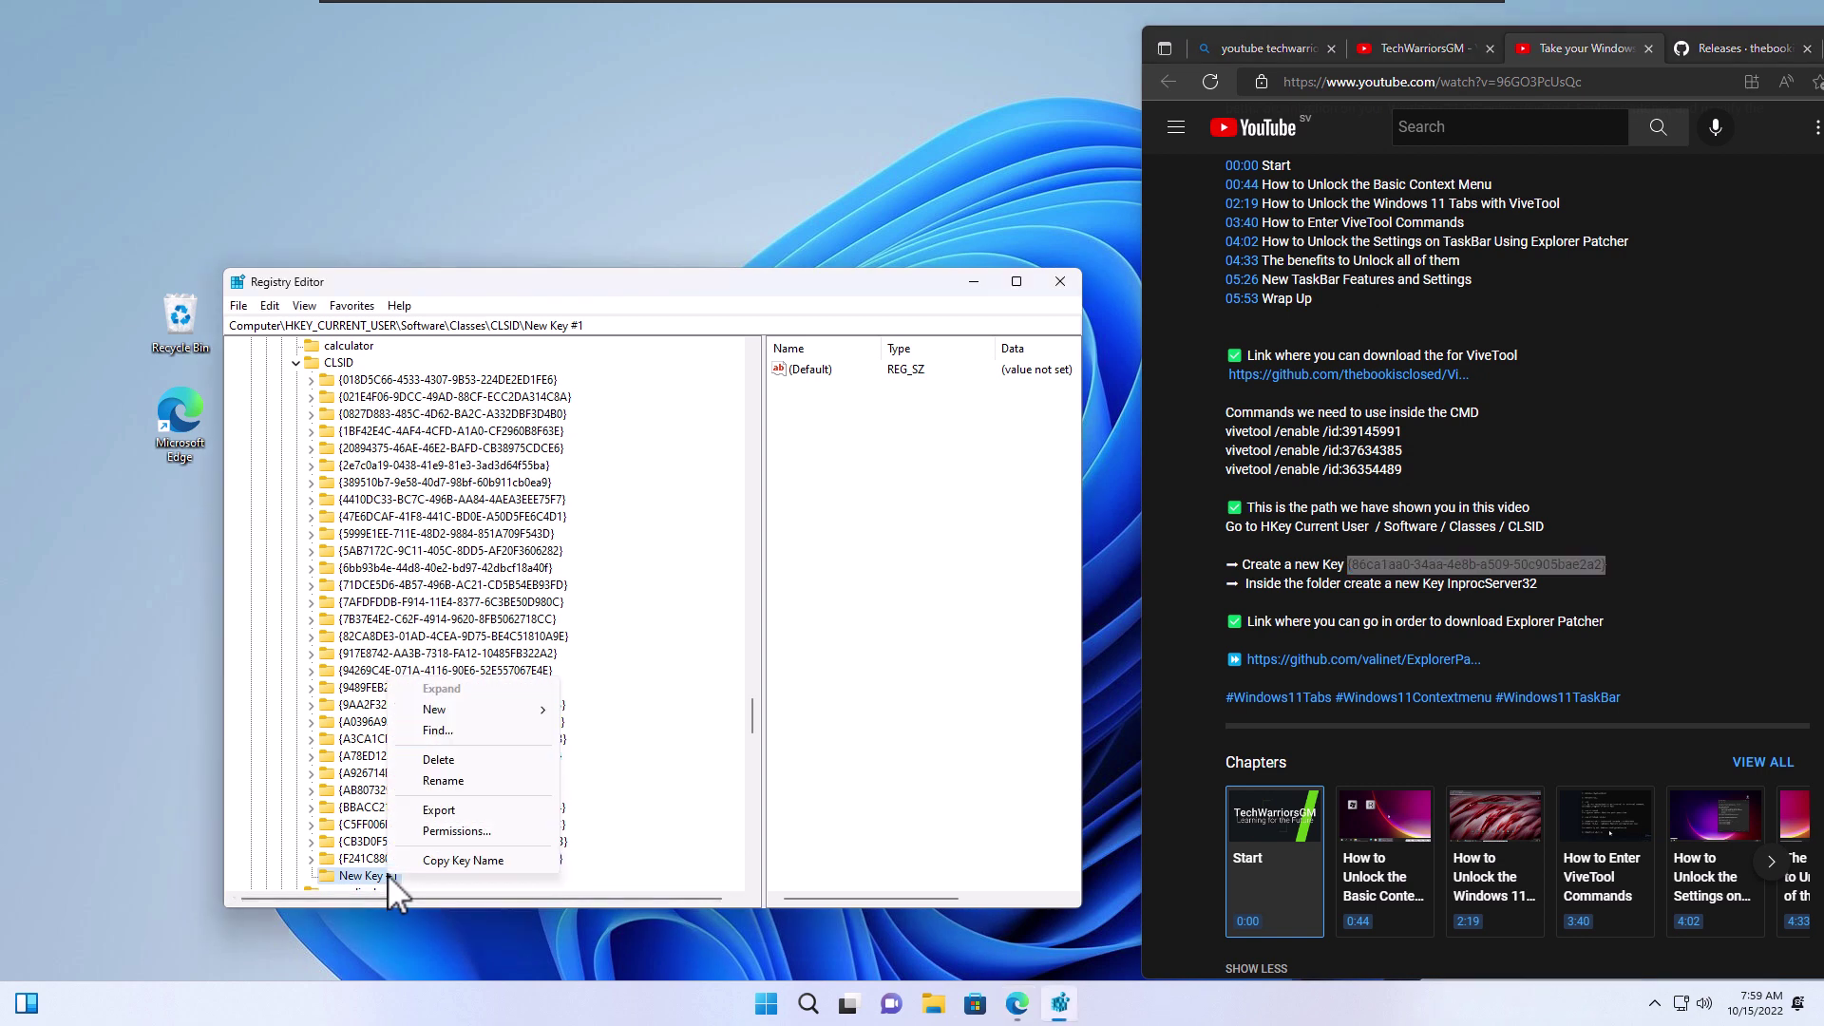
left_click(443, 781)
key("ctrl+v")
key("Return")
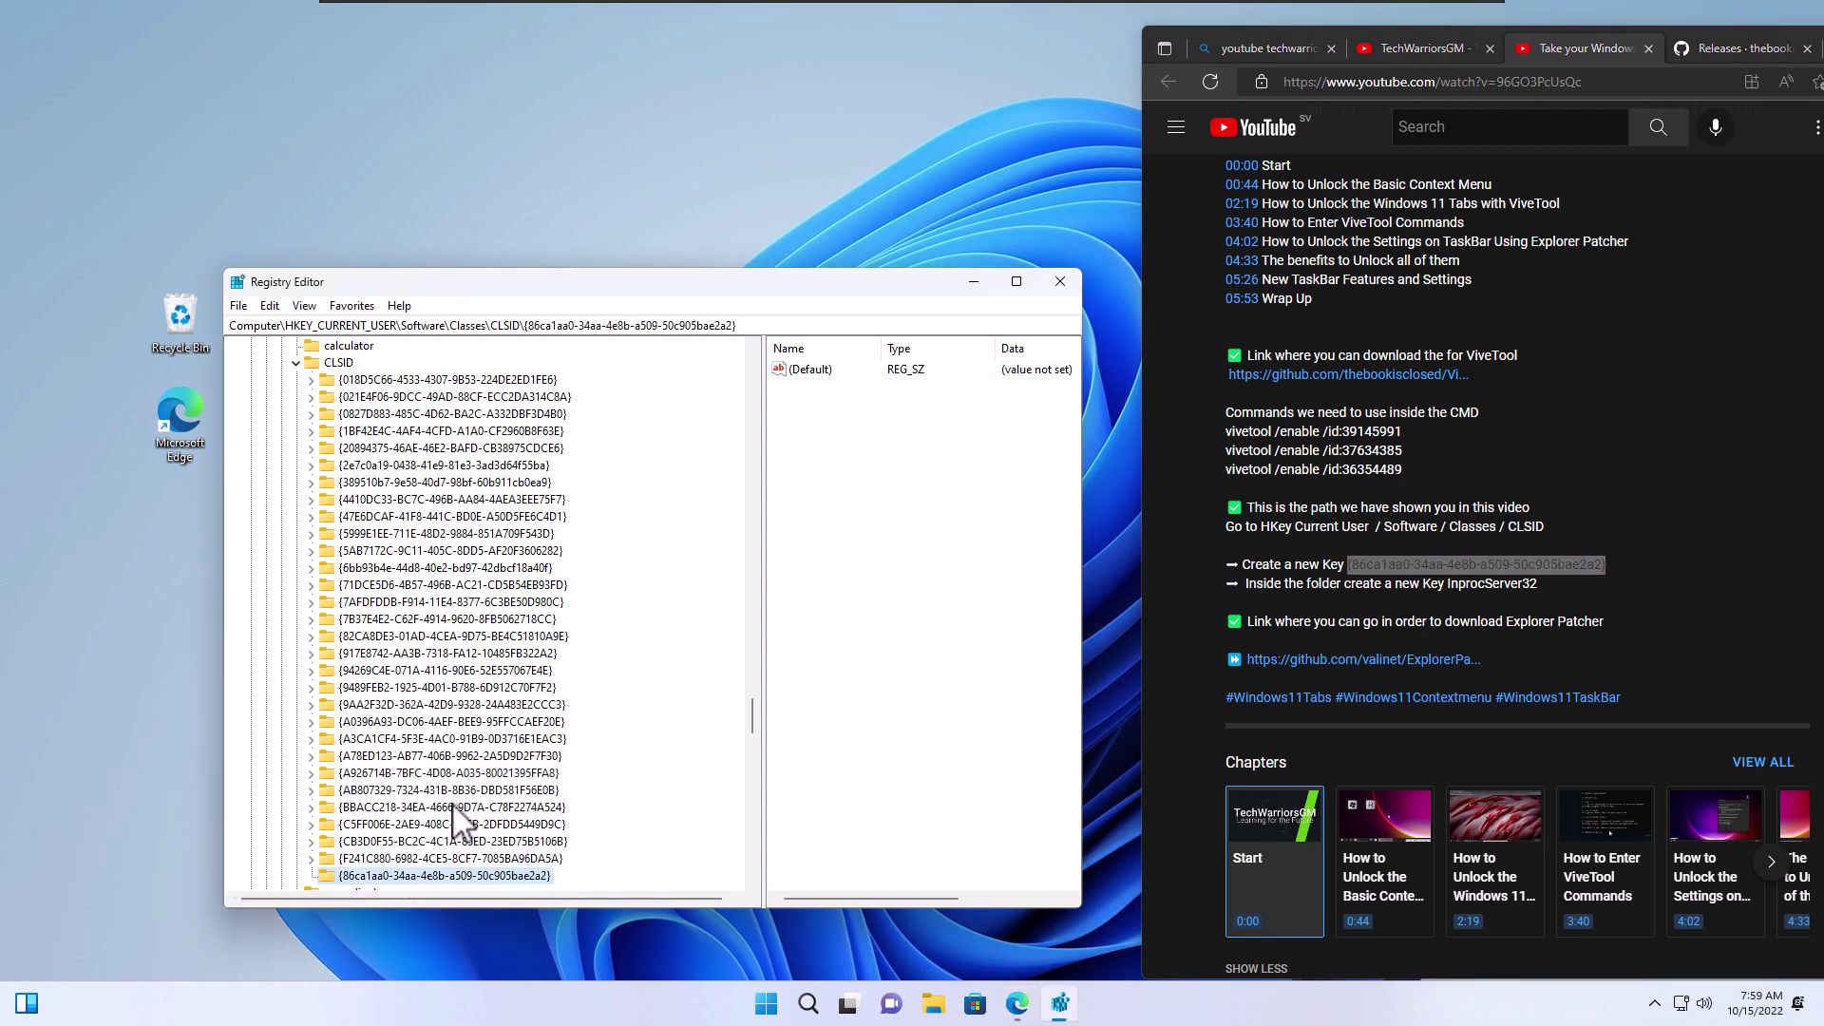
Add an InprocServer32 subkey inside the GUID key, pasting its name from the description
scroll(532, 826, "down", 5)
right_click(521, 622)
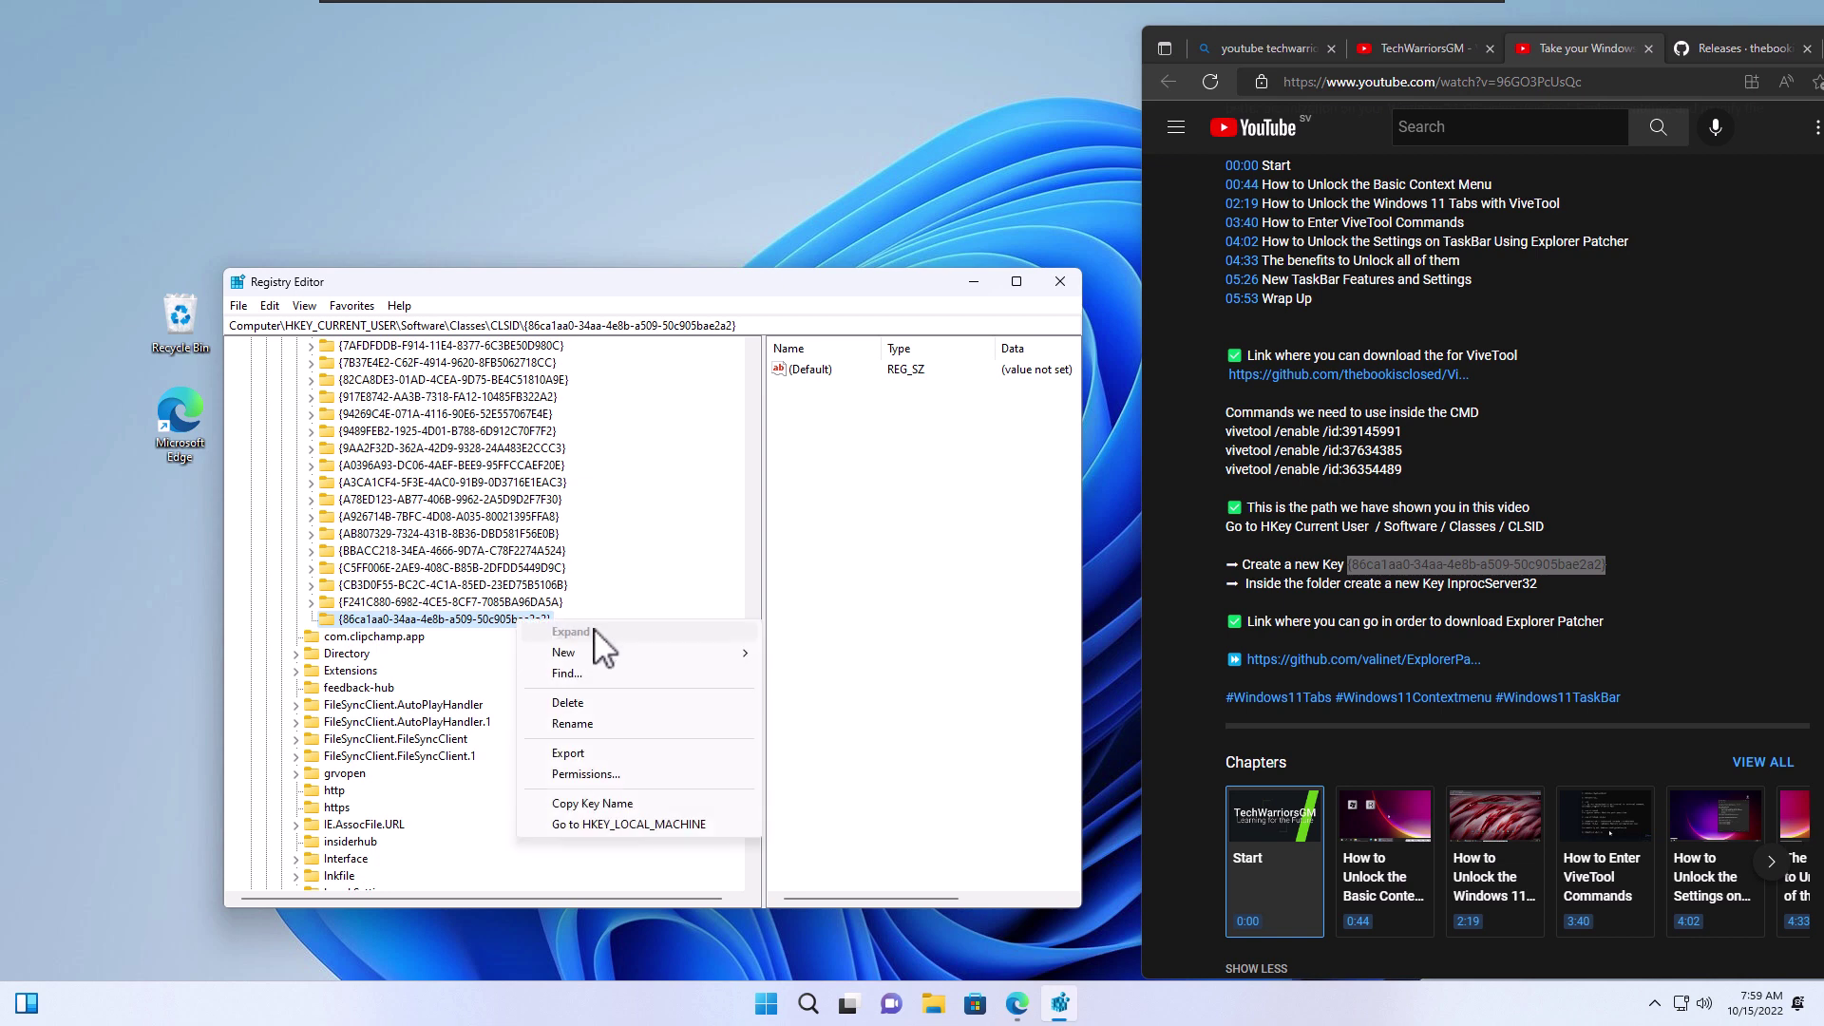
mouse_move(639, 668)
left_click(808, 652)
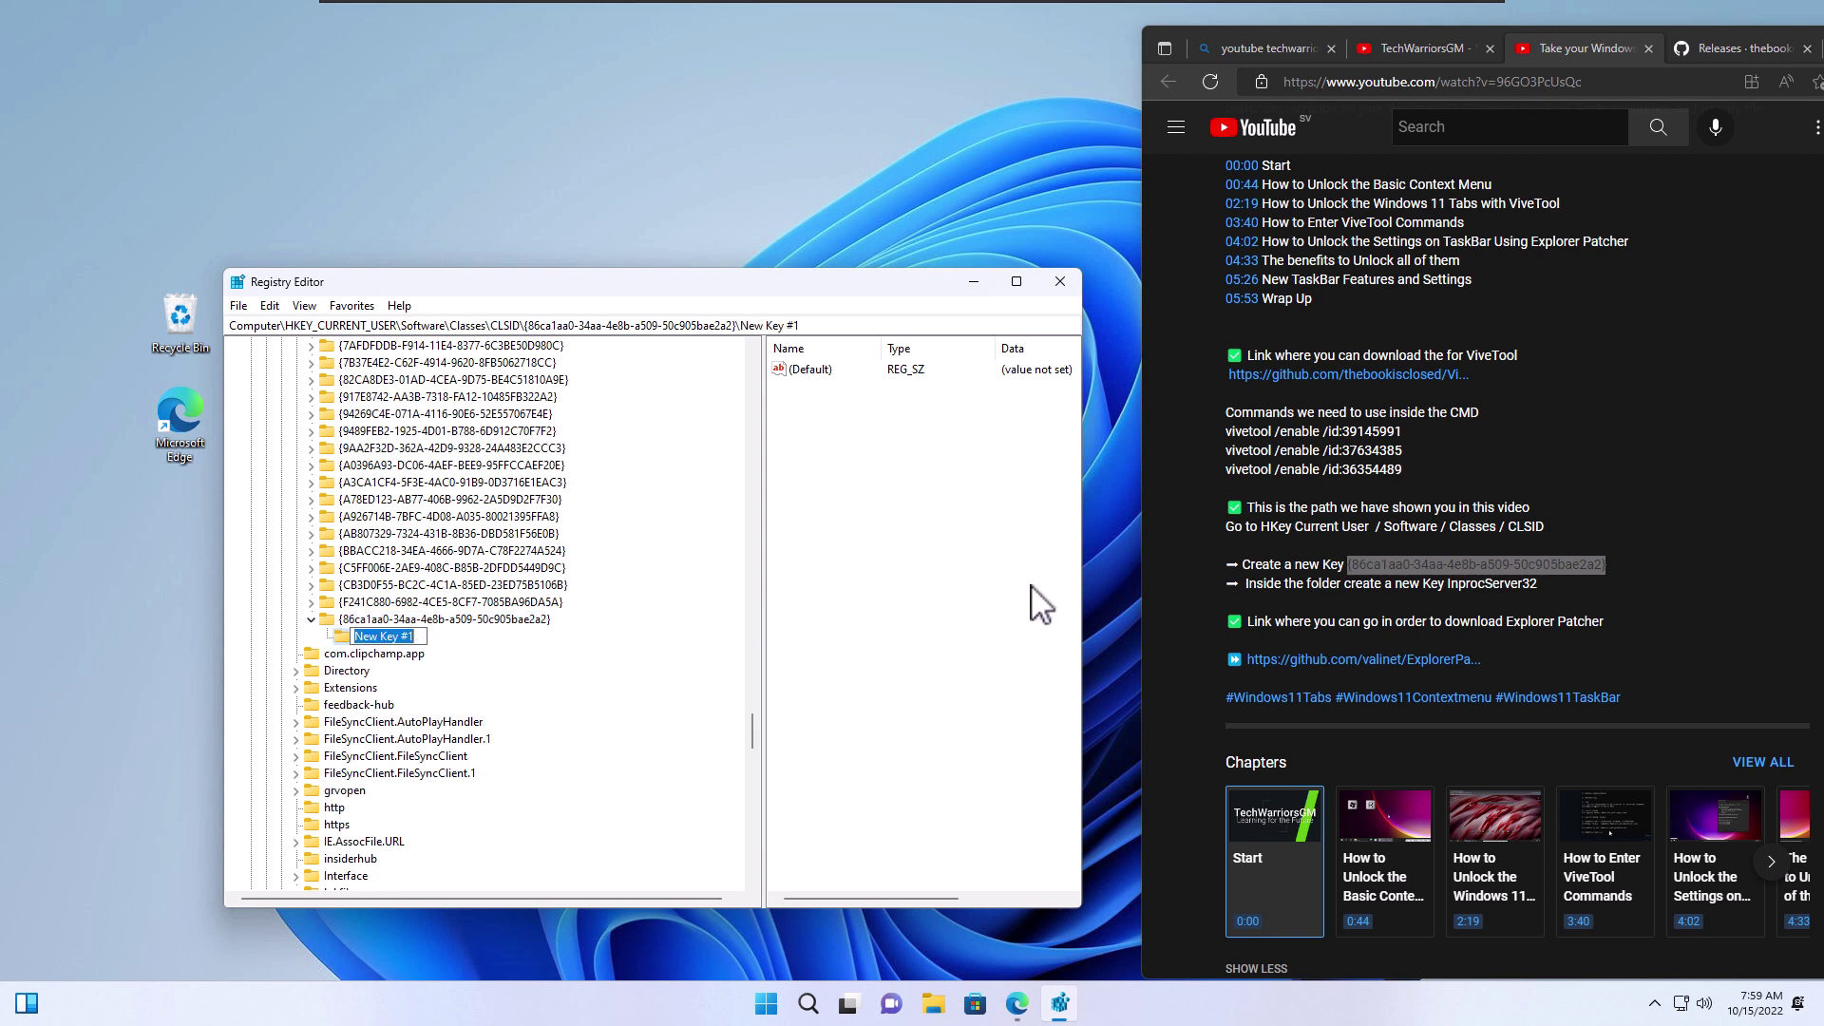
left_click(1523, 580)
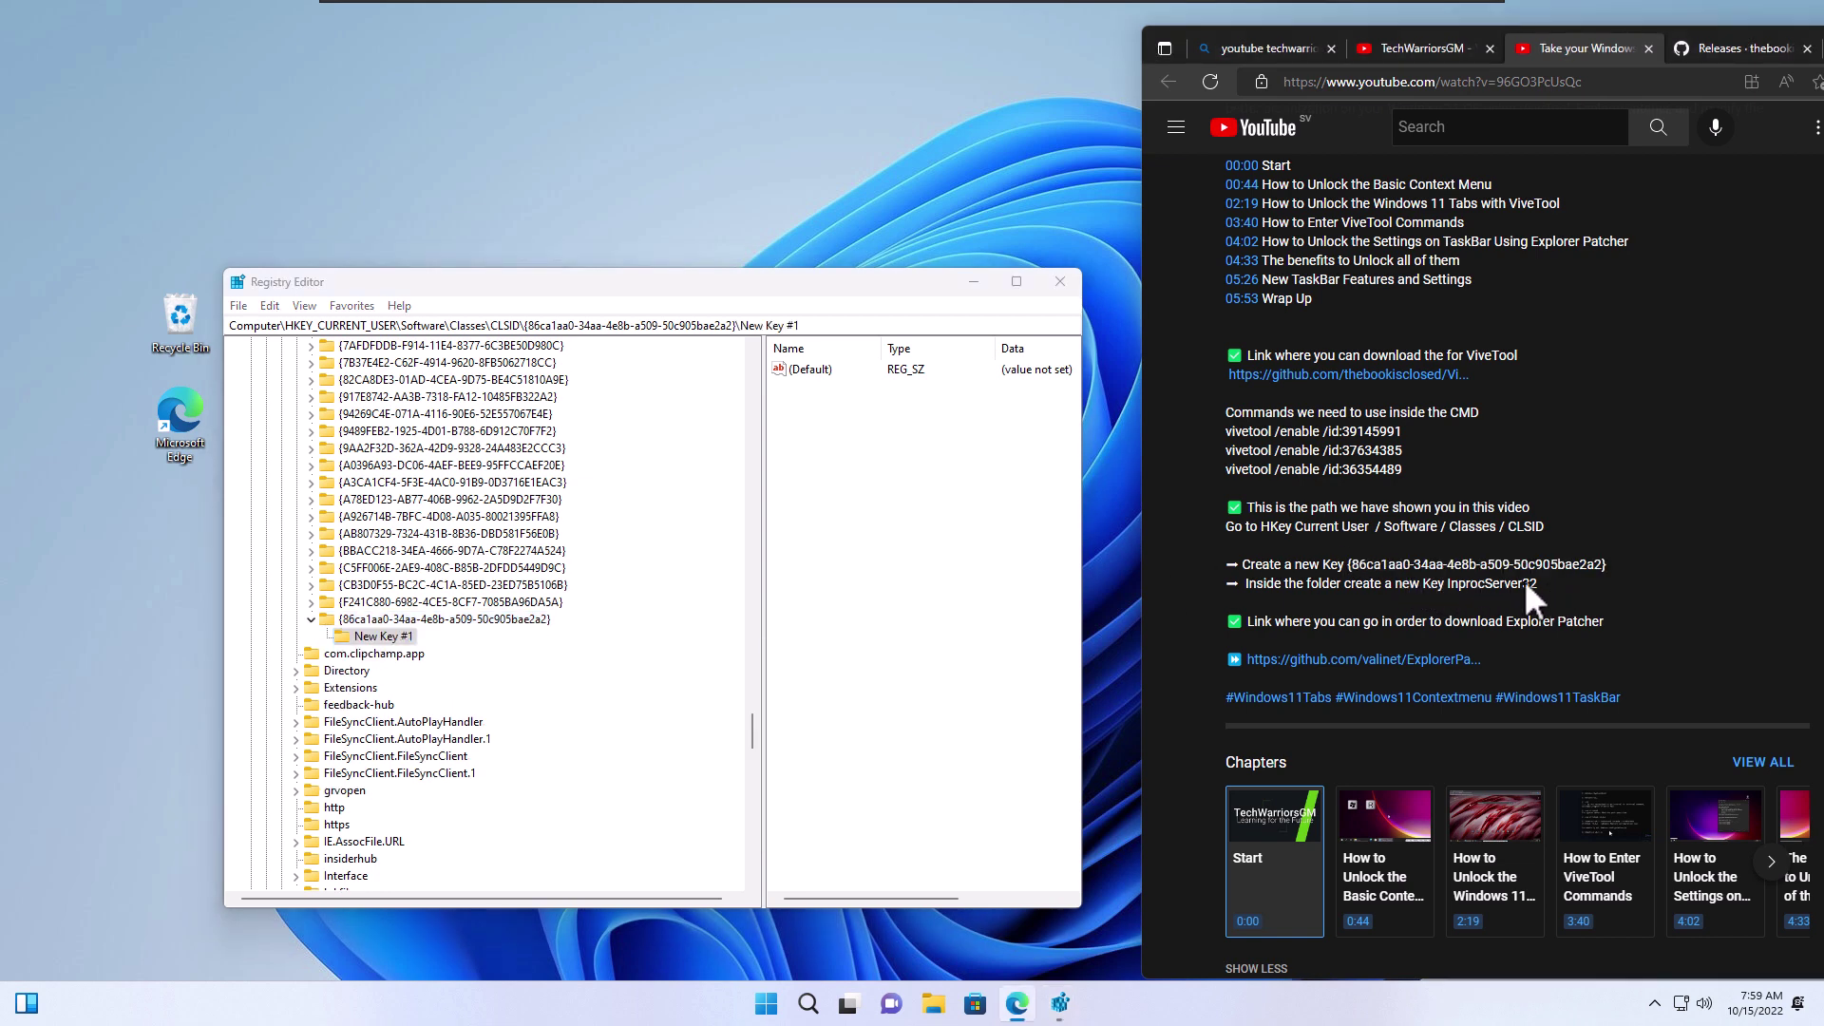
right_click(1466, 583)
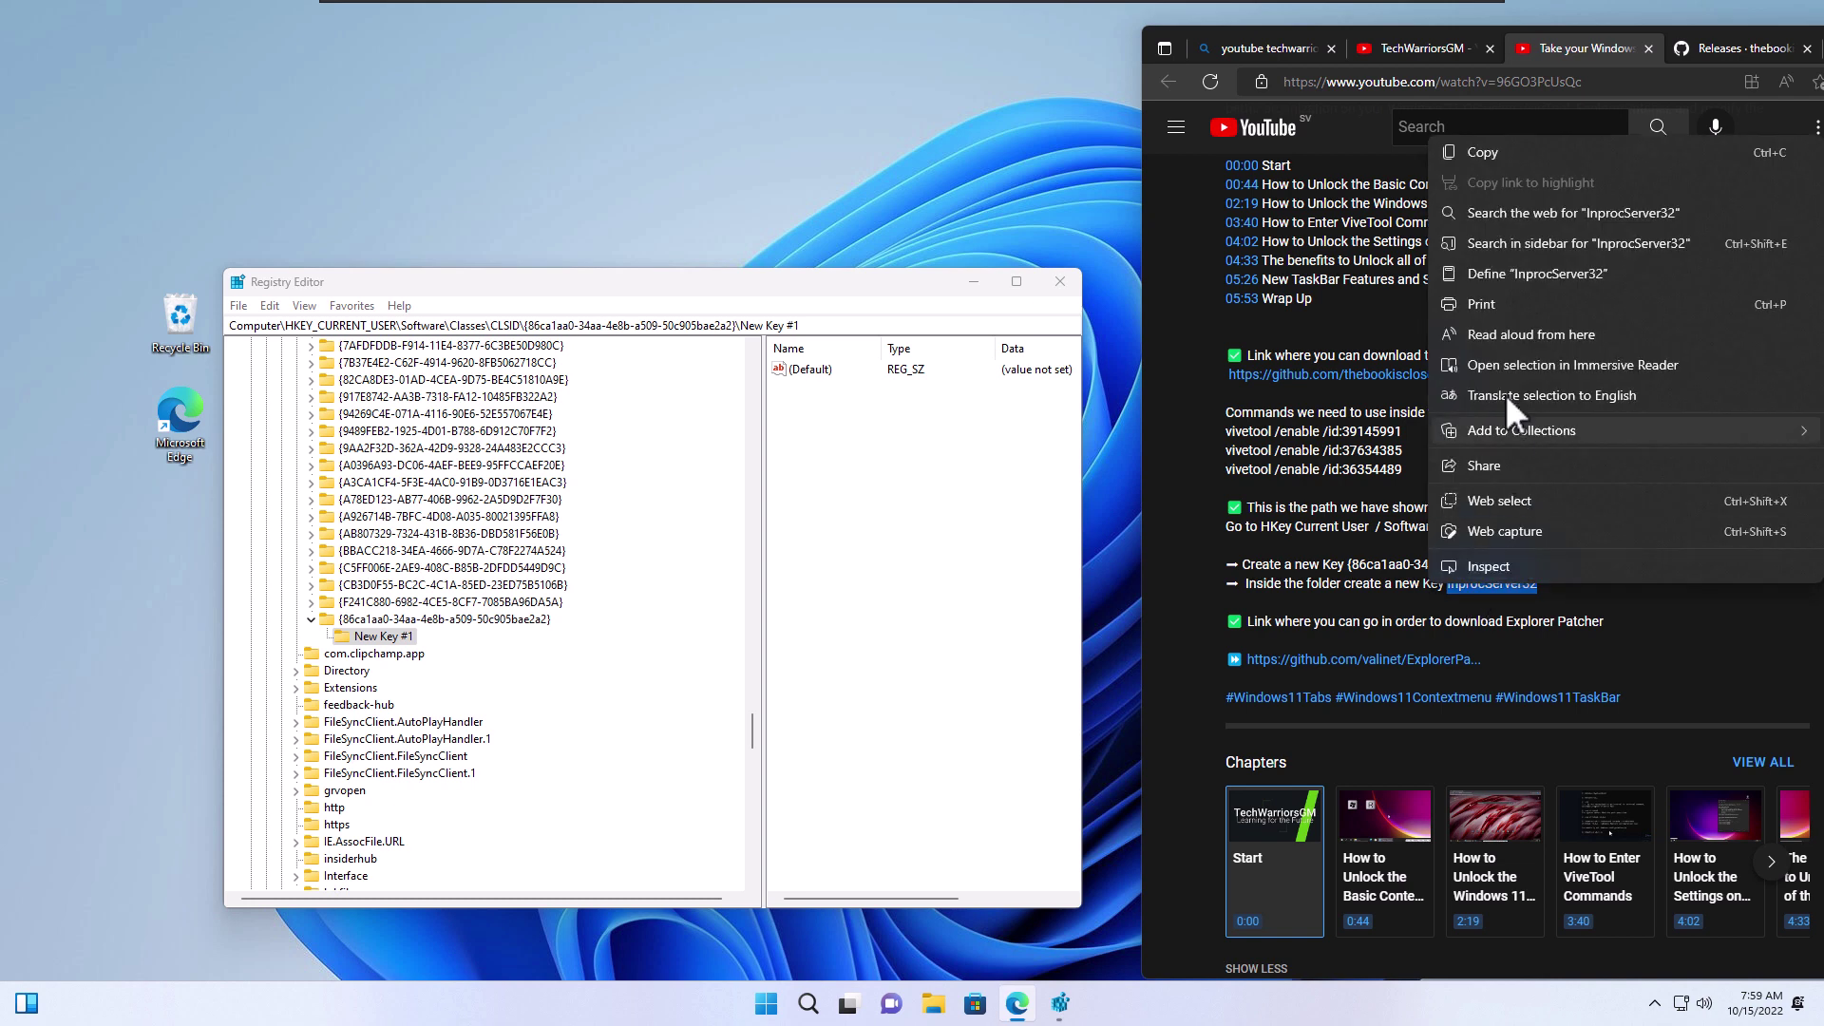
left_click(1480, 157)
right_click(404, 638)
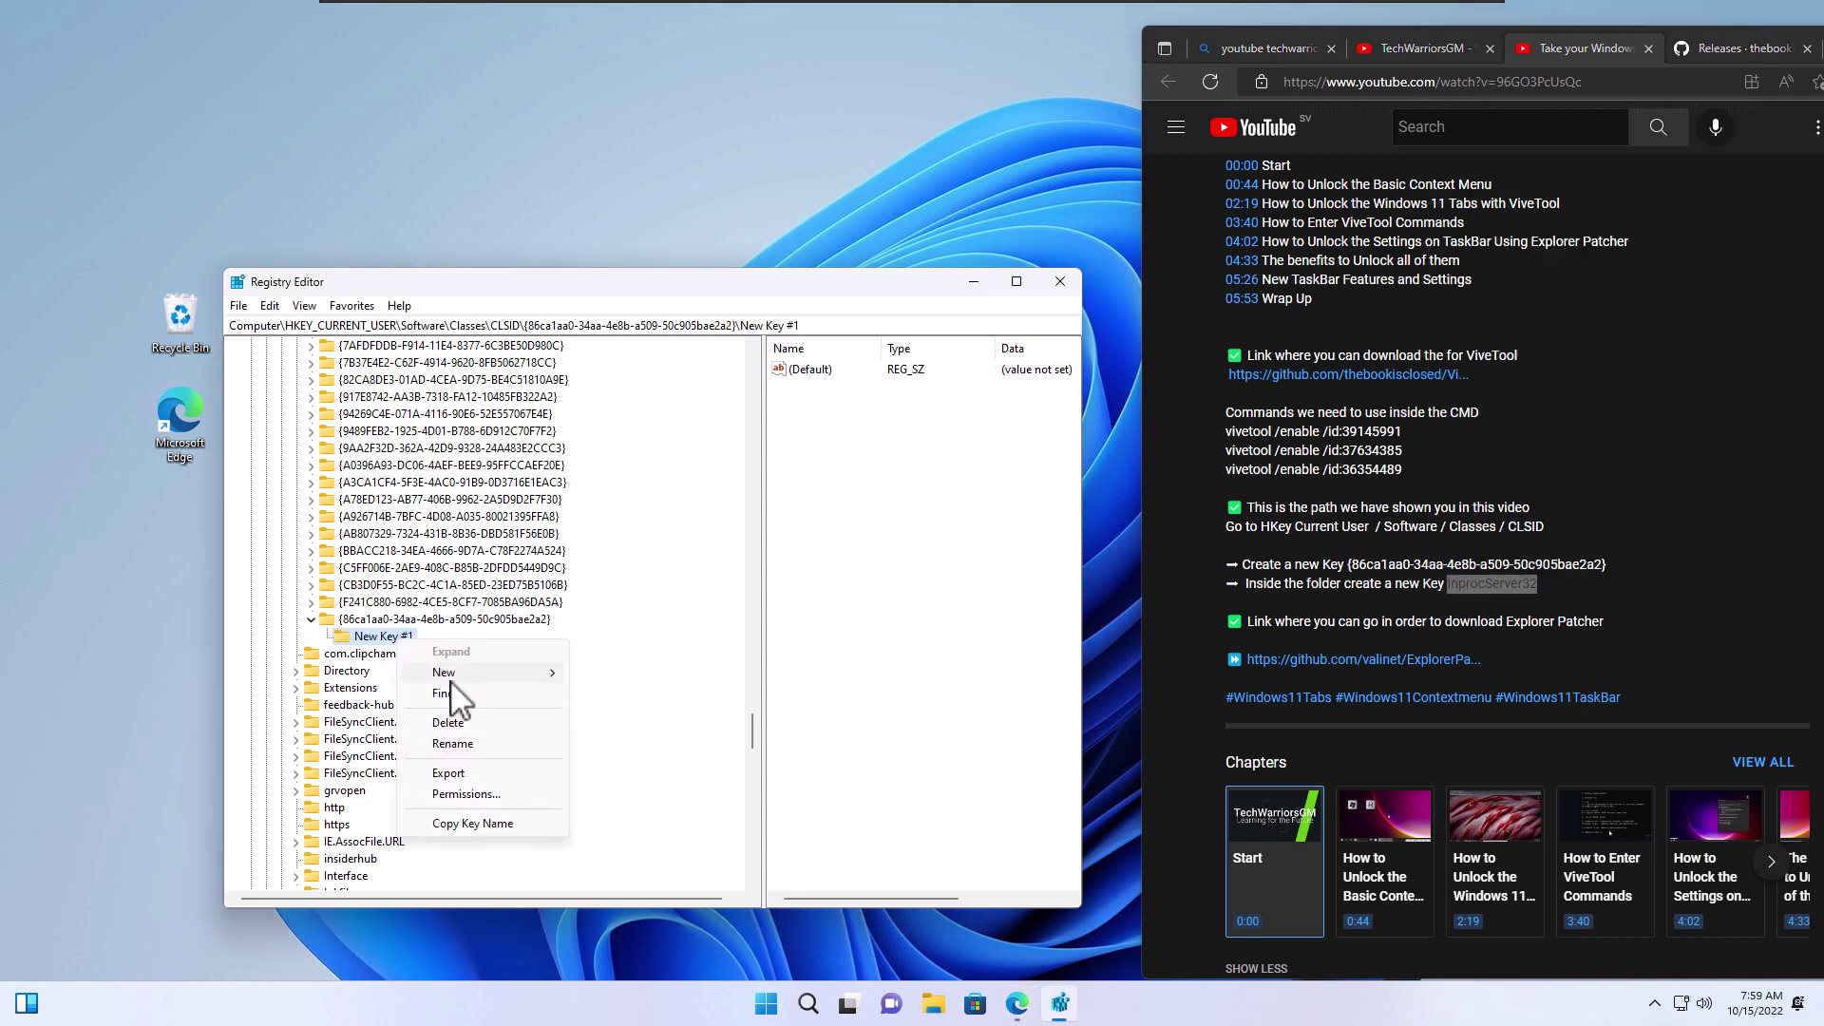
left_click(461, 746)
key("ctrl+v")
key("Return")
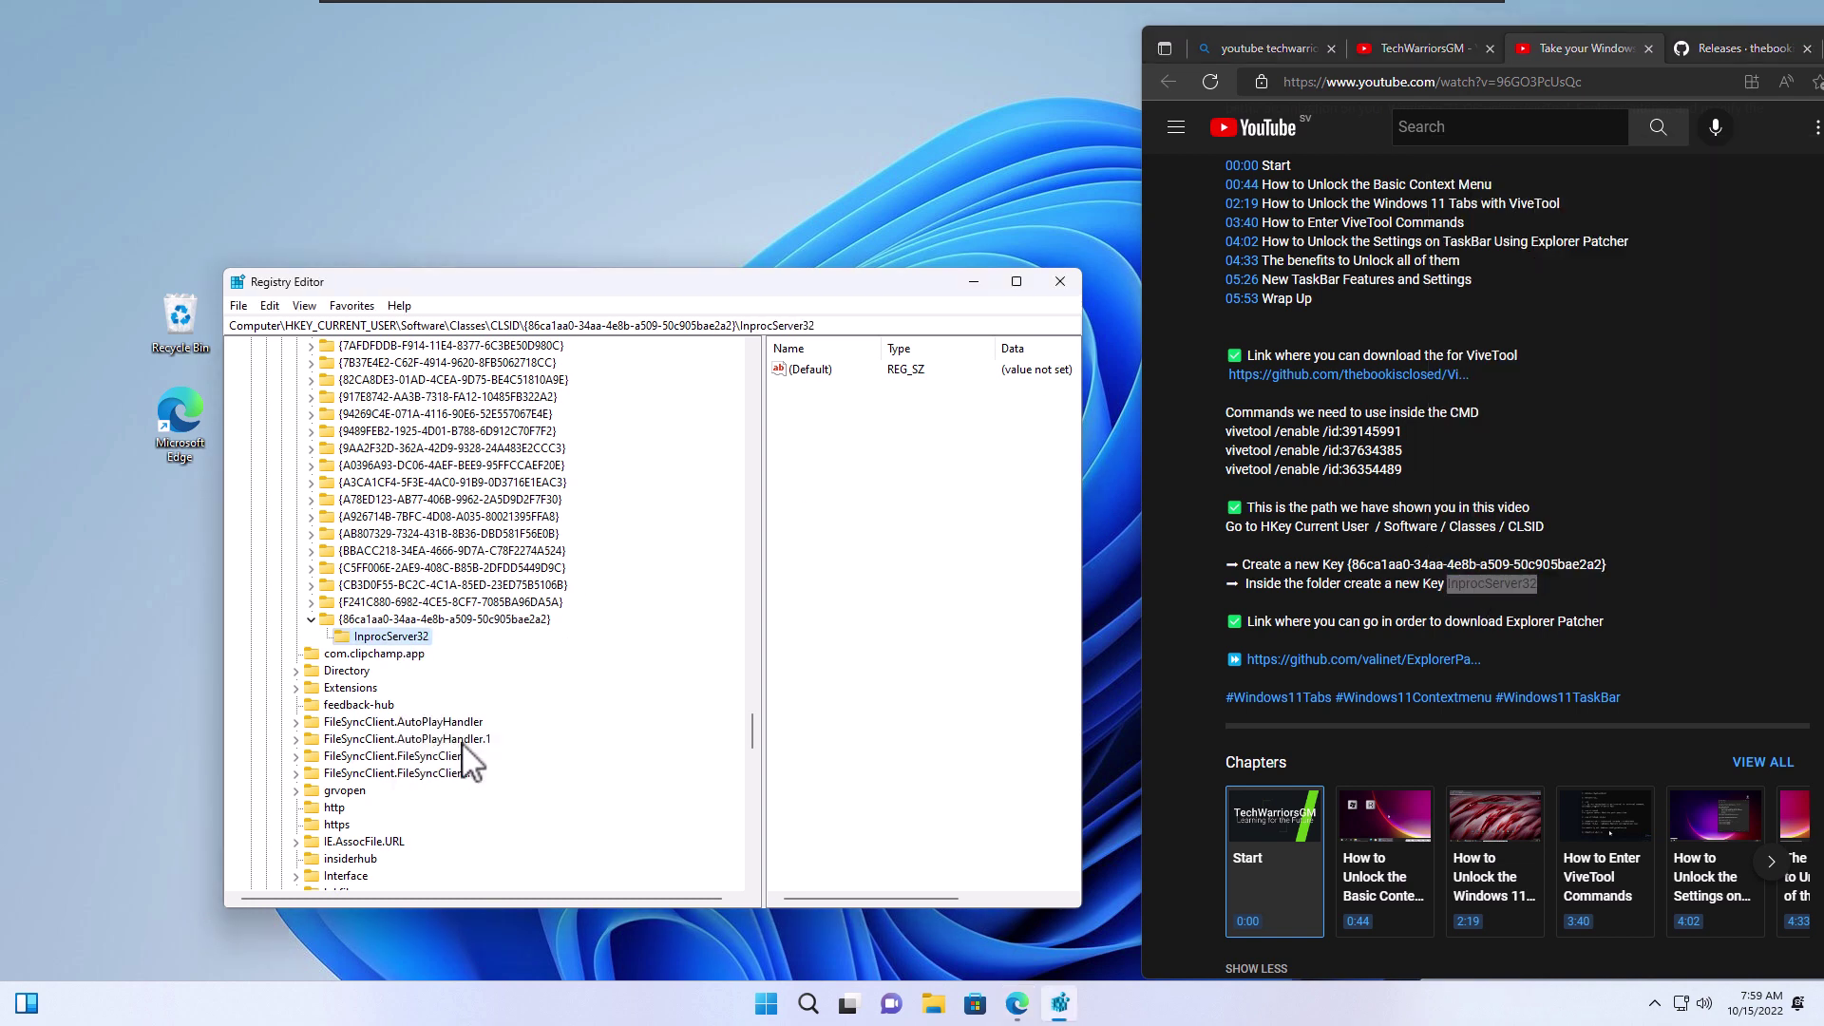
Save InprocServer32's (Default) value with empty data
left_click(852, 513)
left_click(826, 368)
double_click(807, 373)
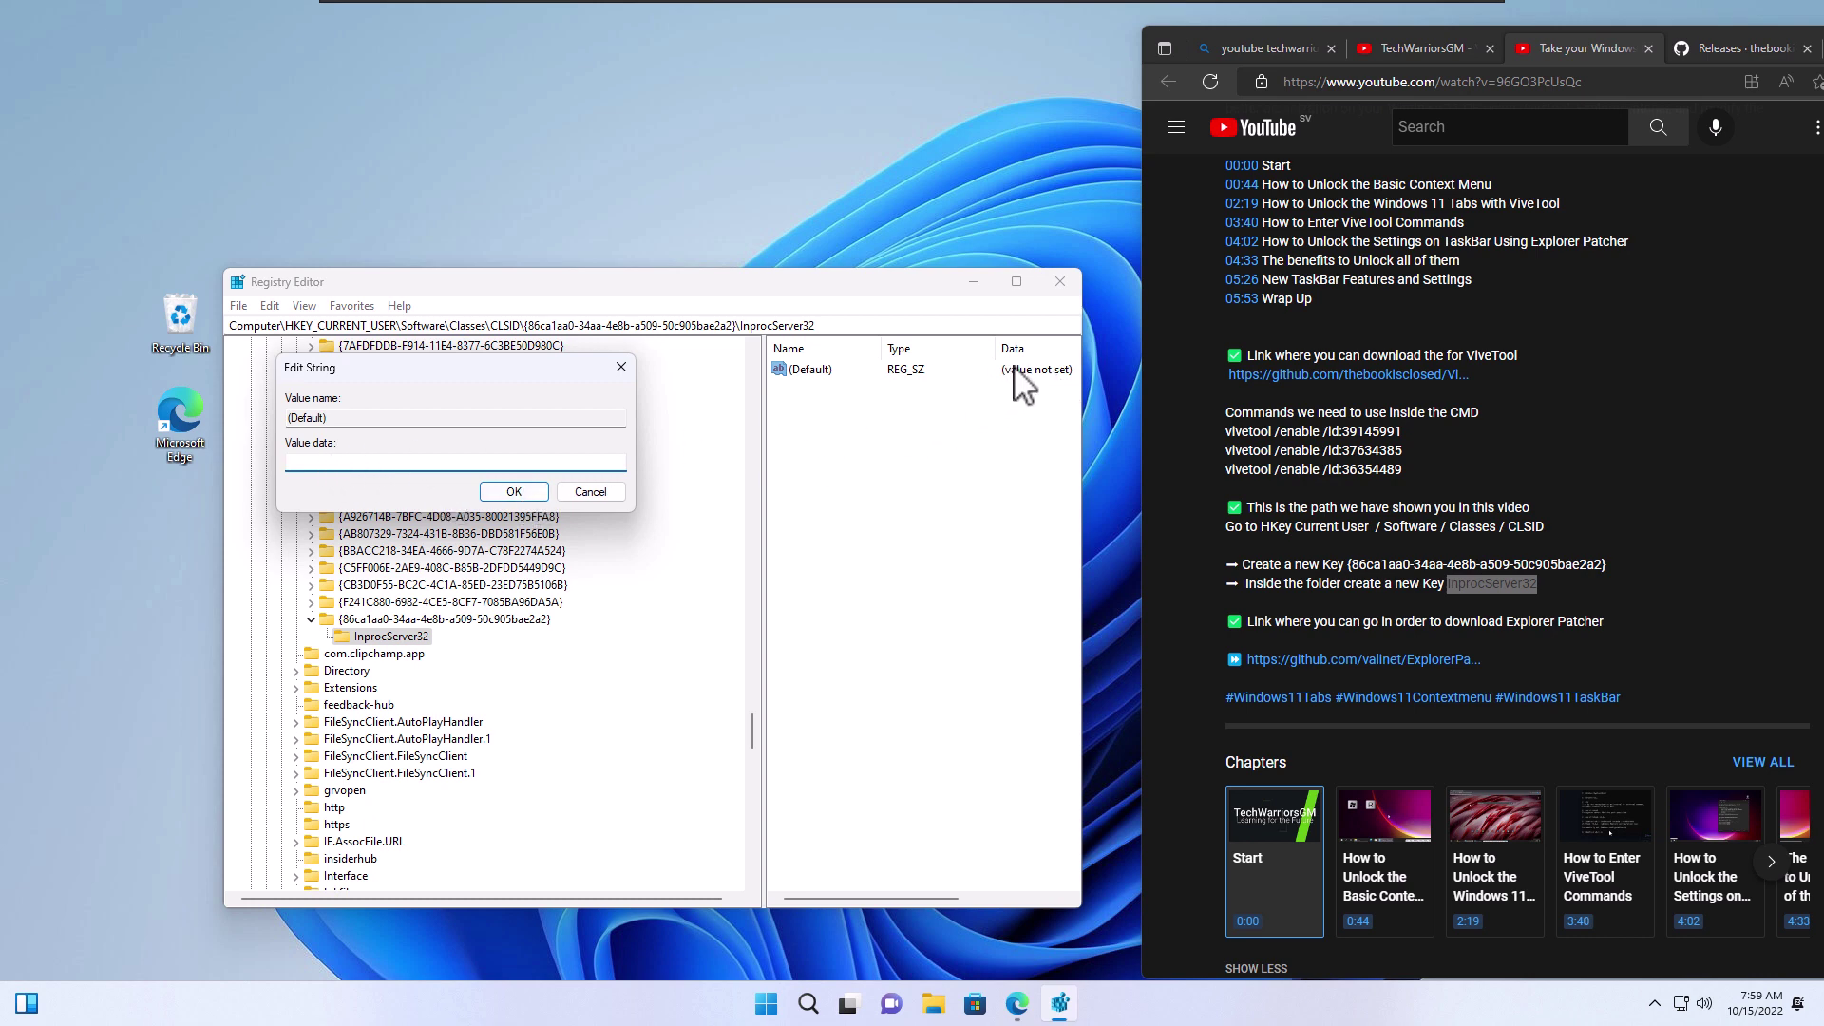
left_click(514, 491)
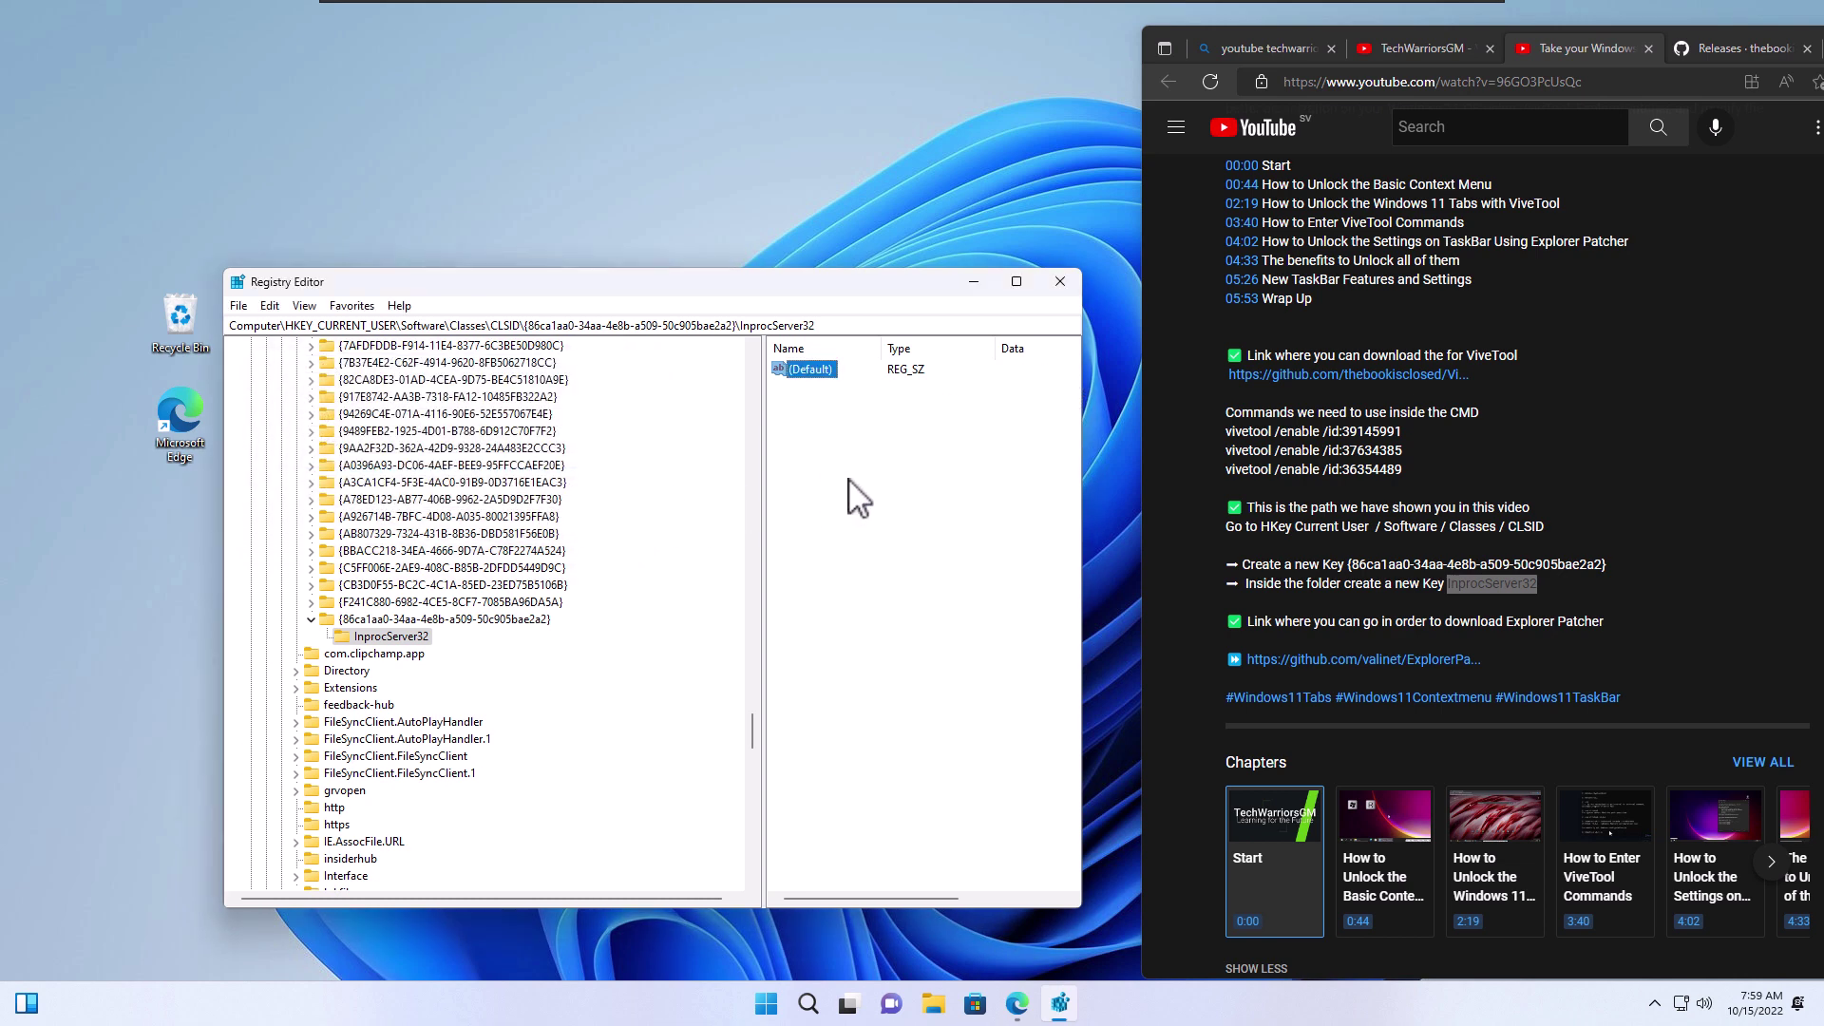
Close Registry Editor, glance at the desktop menu, then lock Windows and dismiss the lock screen
left_click(1060, 281)
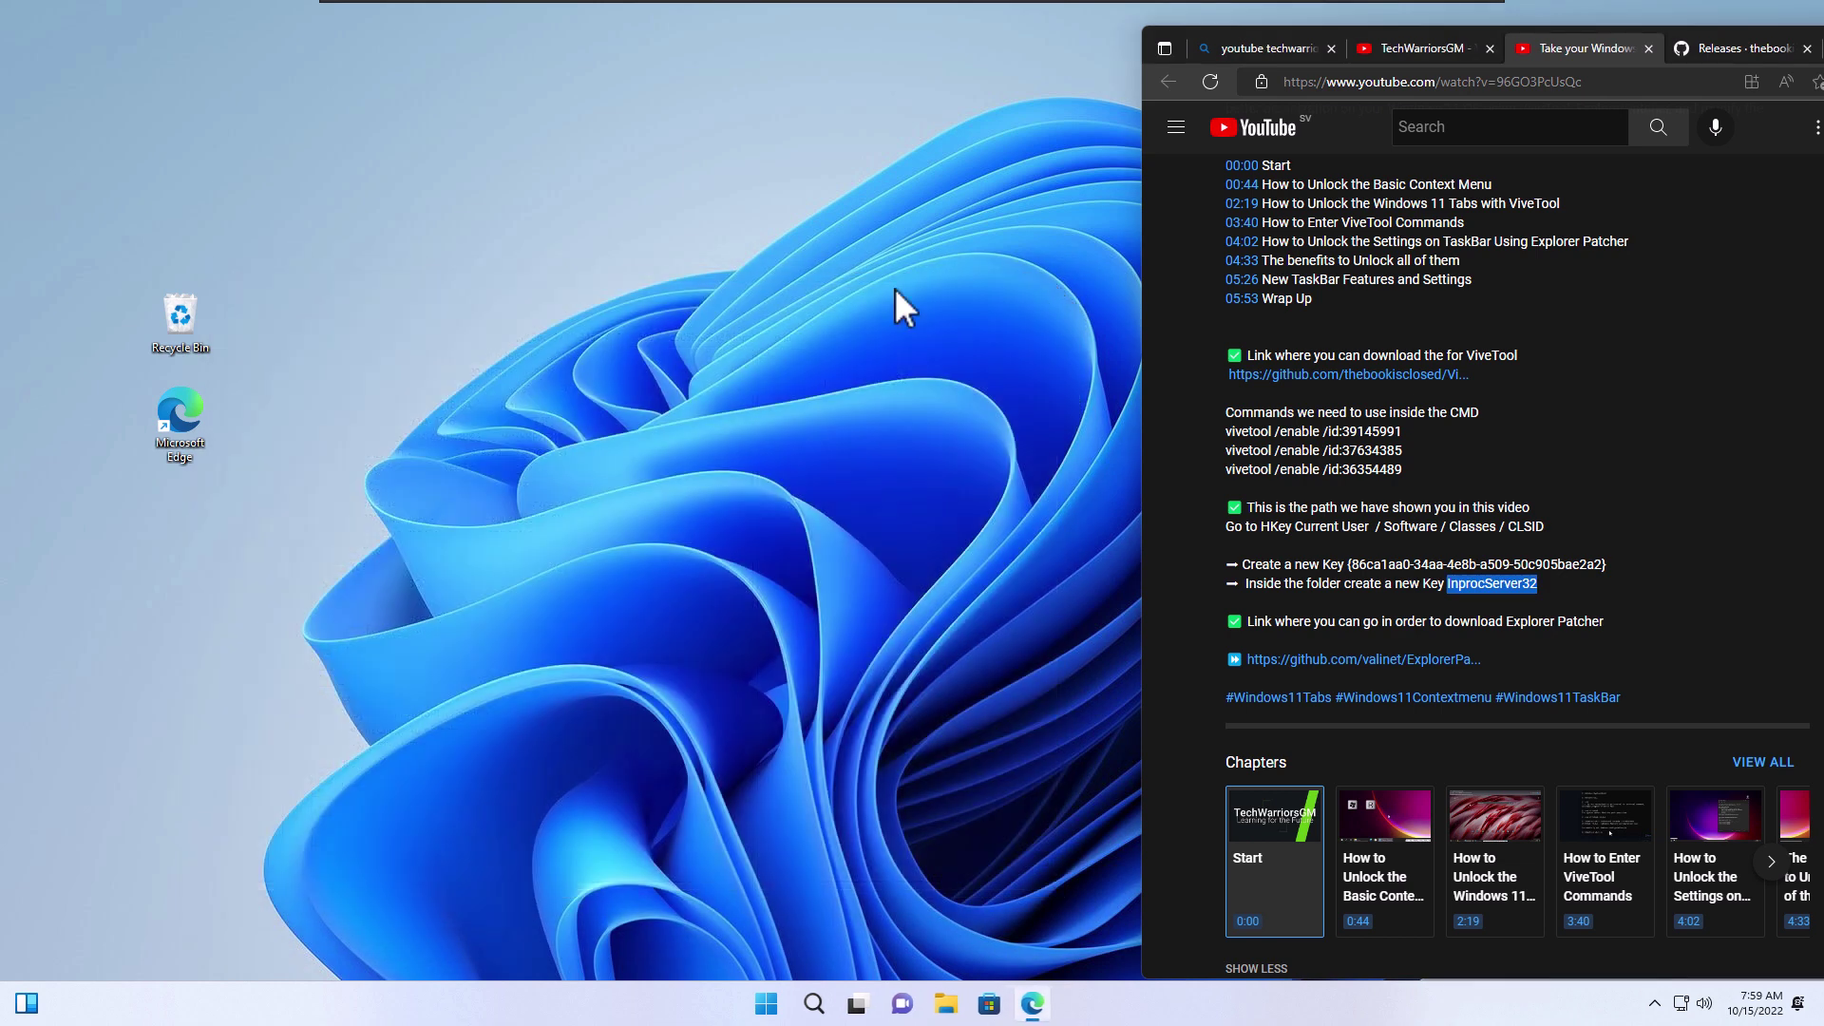
right_click(895, 283)
left_click(727, 275)
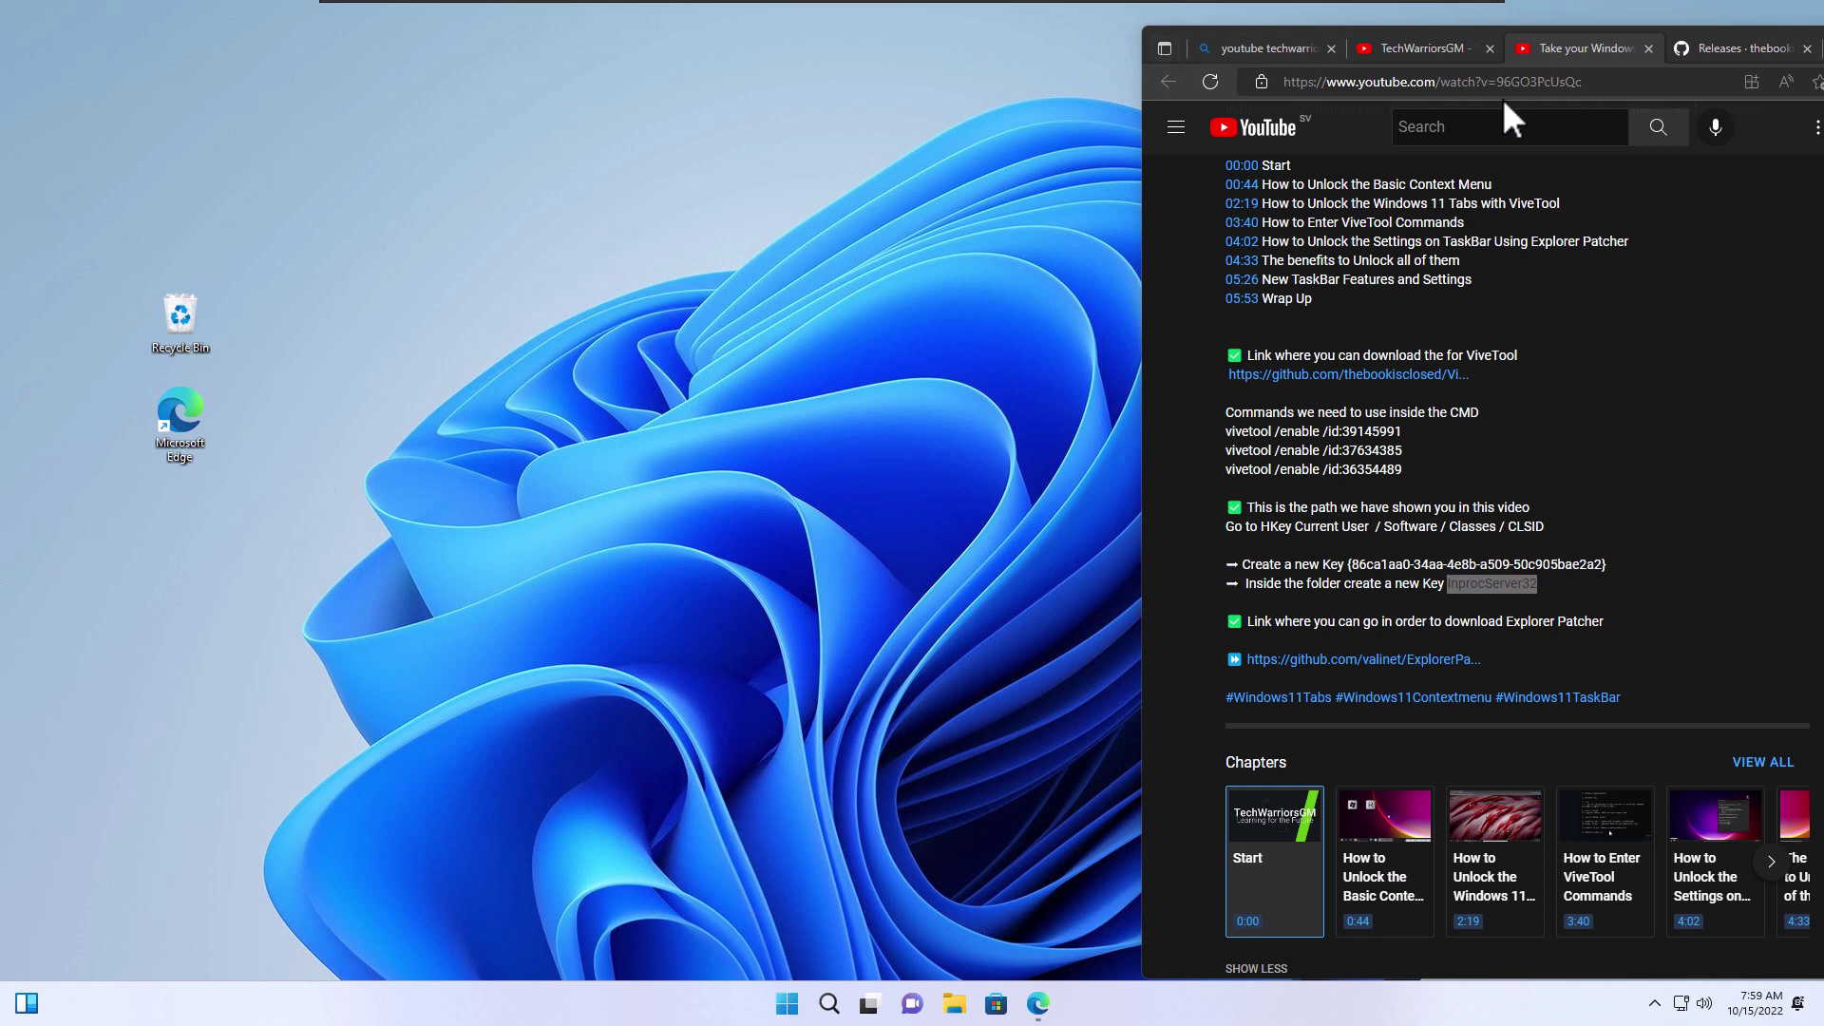
key("super+l")
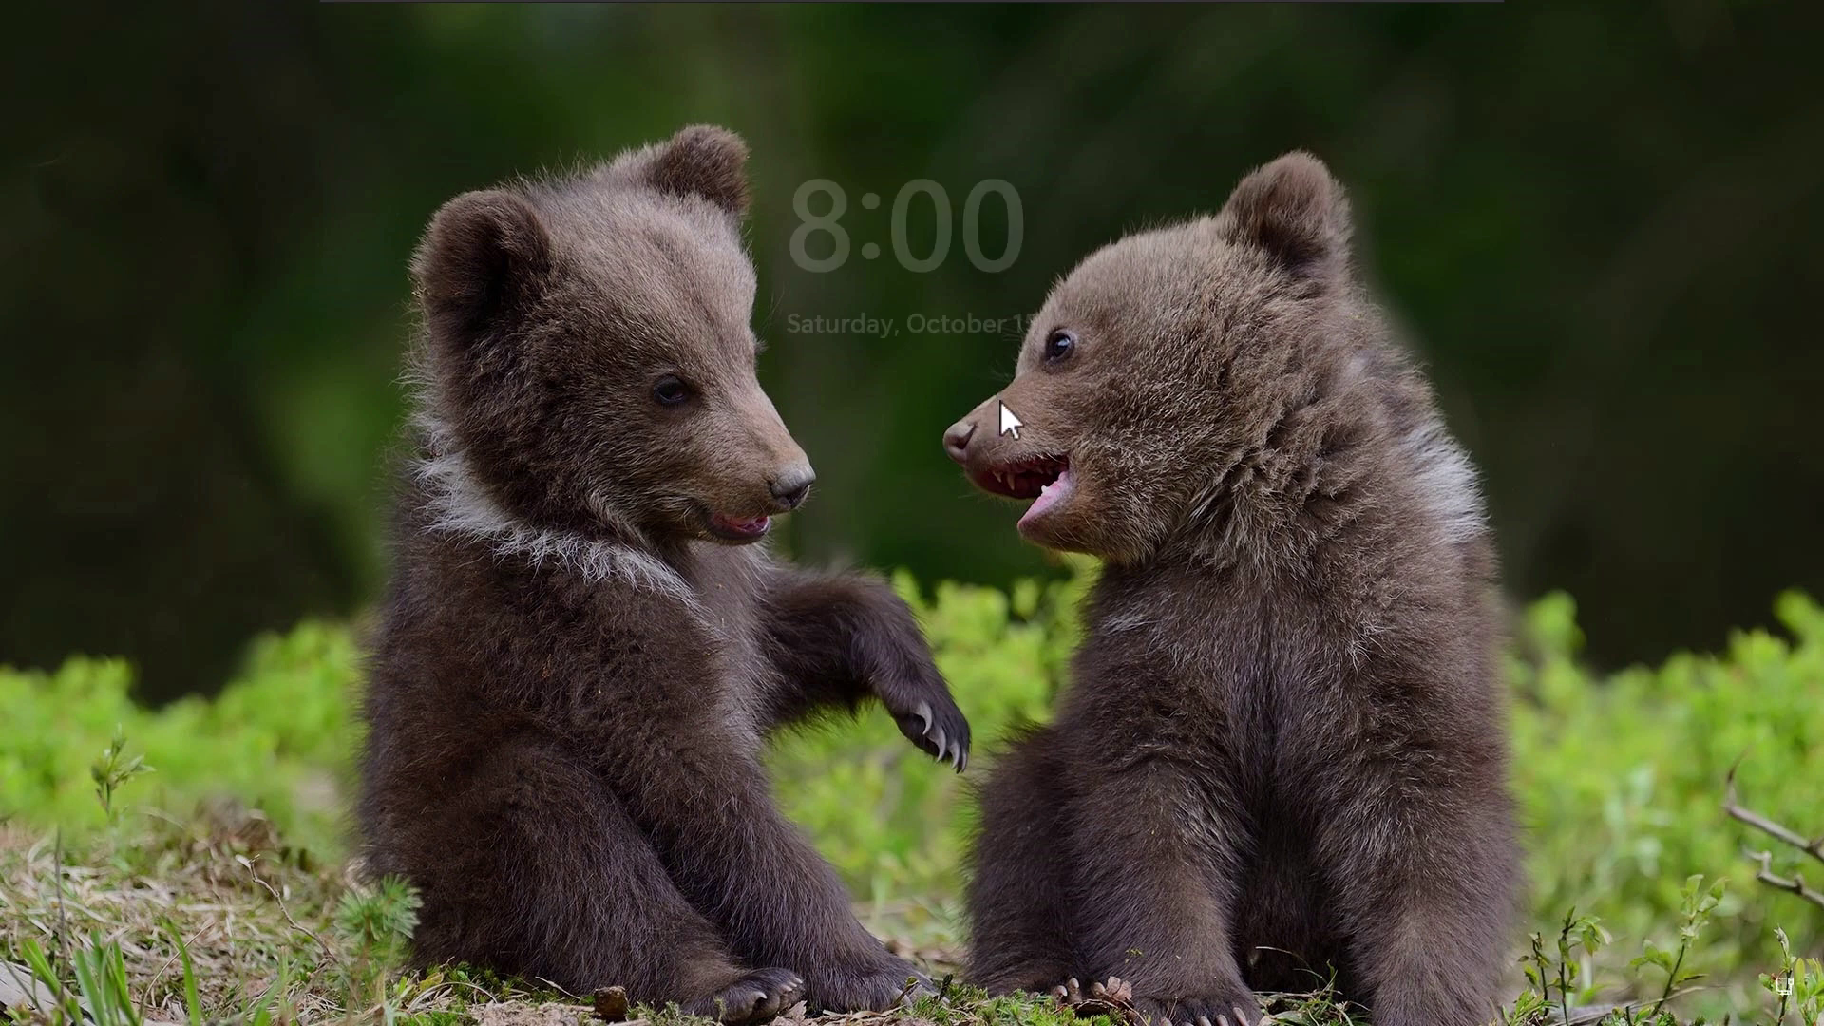
left_click(1028, 399)
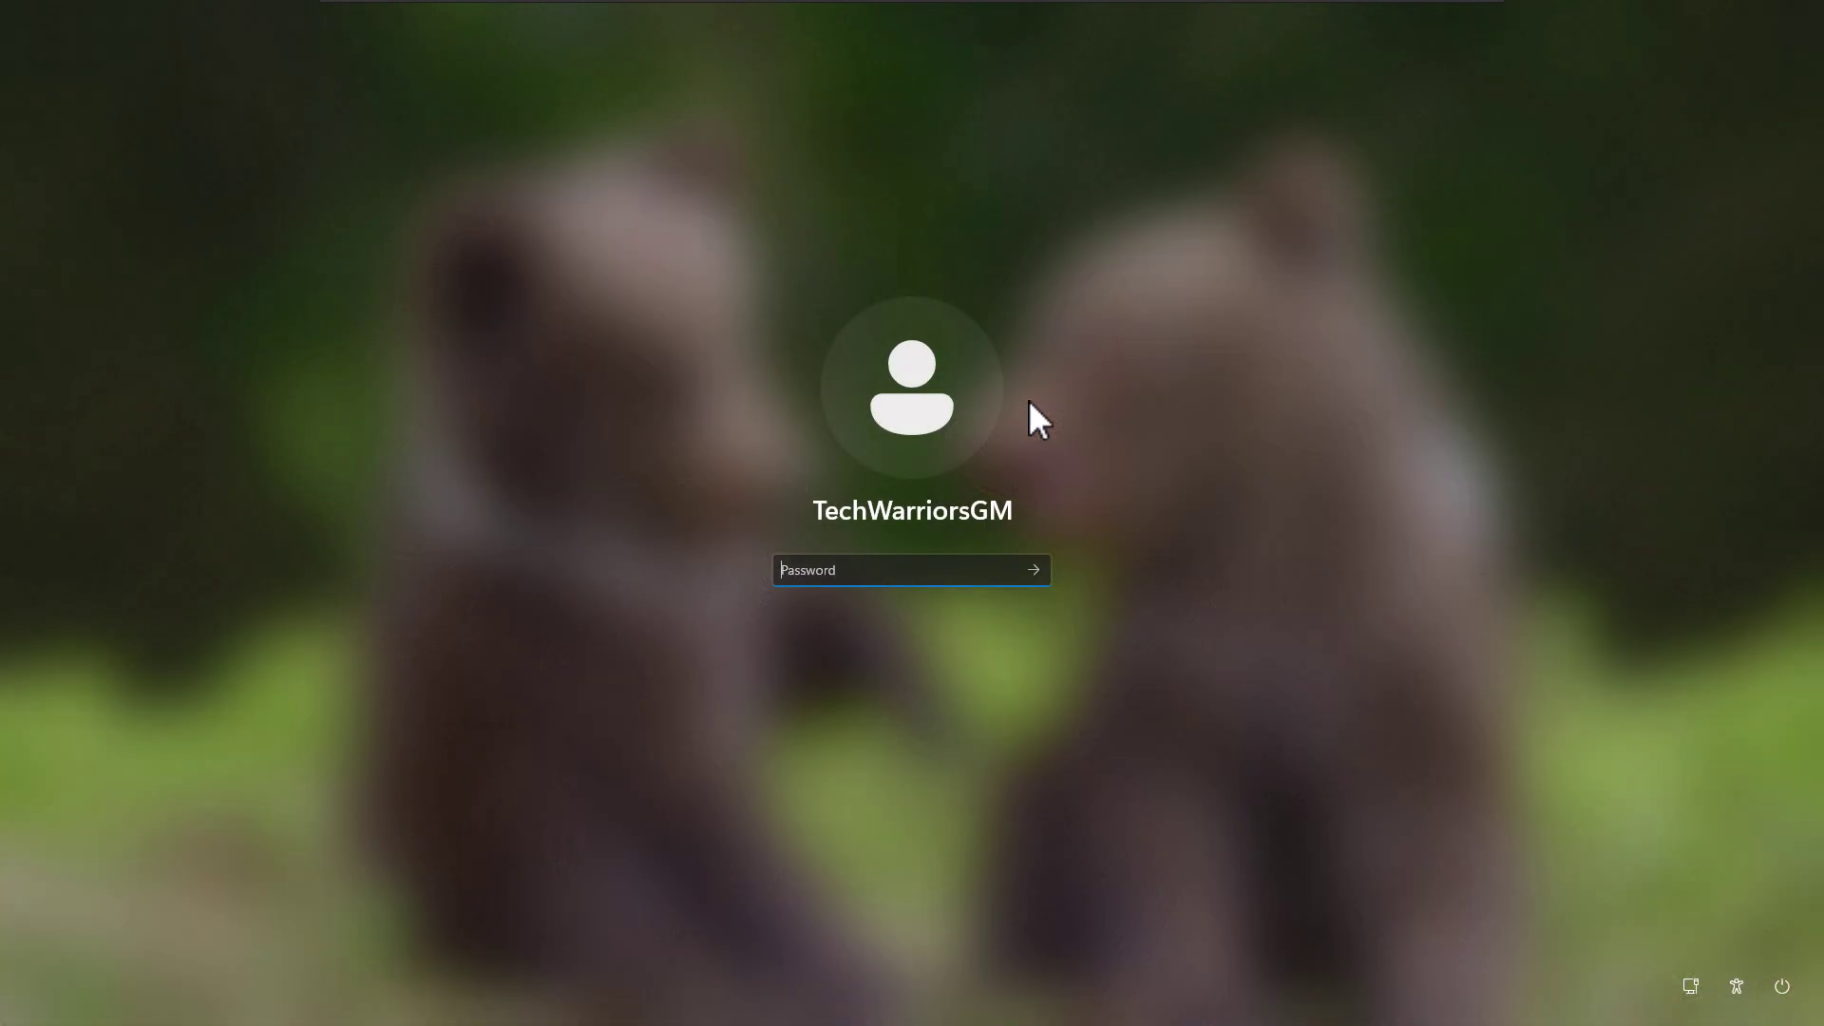
Sign in with the account password and confirm the desktop right-click menu is classic
type("******")
key("Return")
right_click(1116, 249)
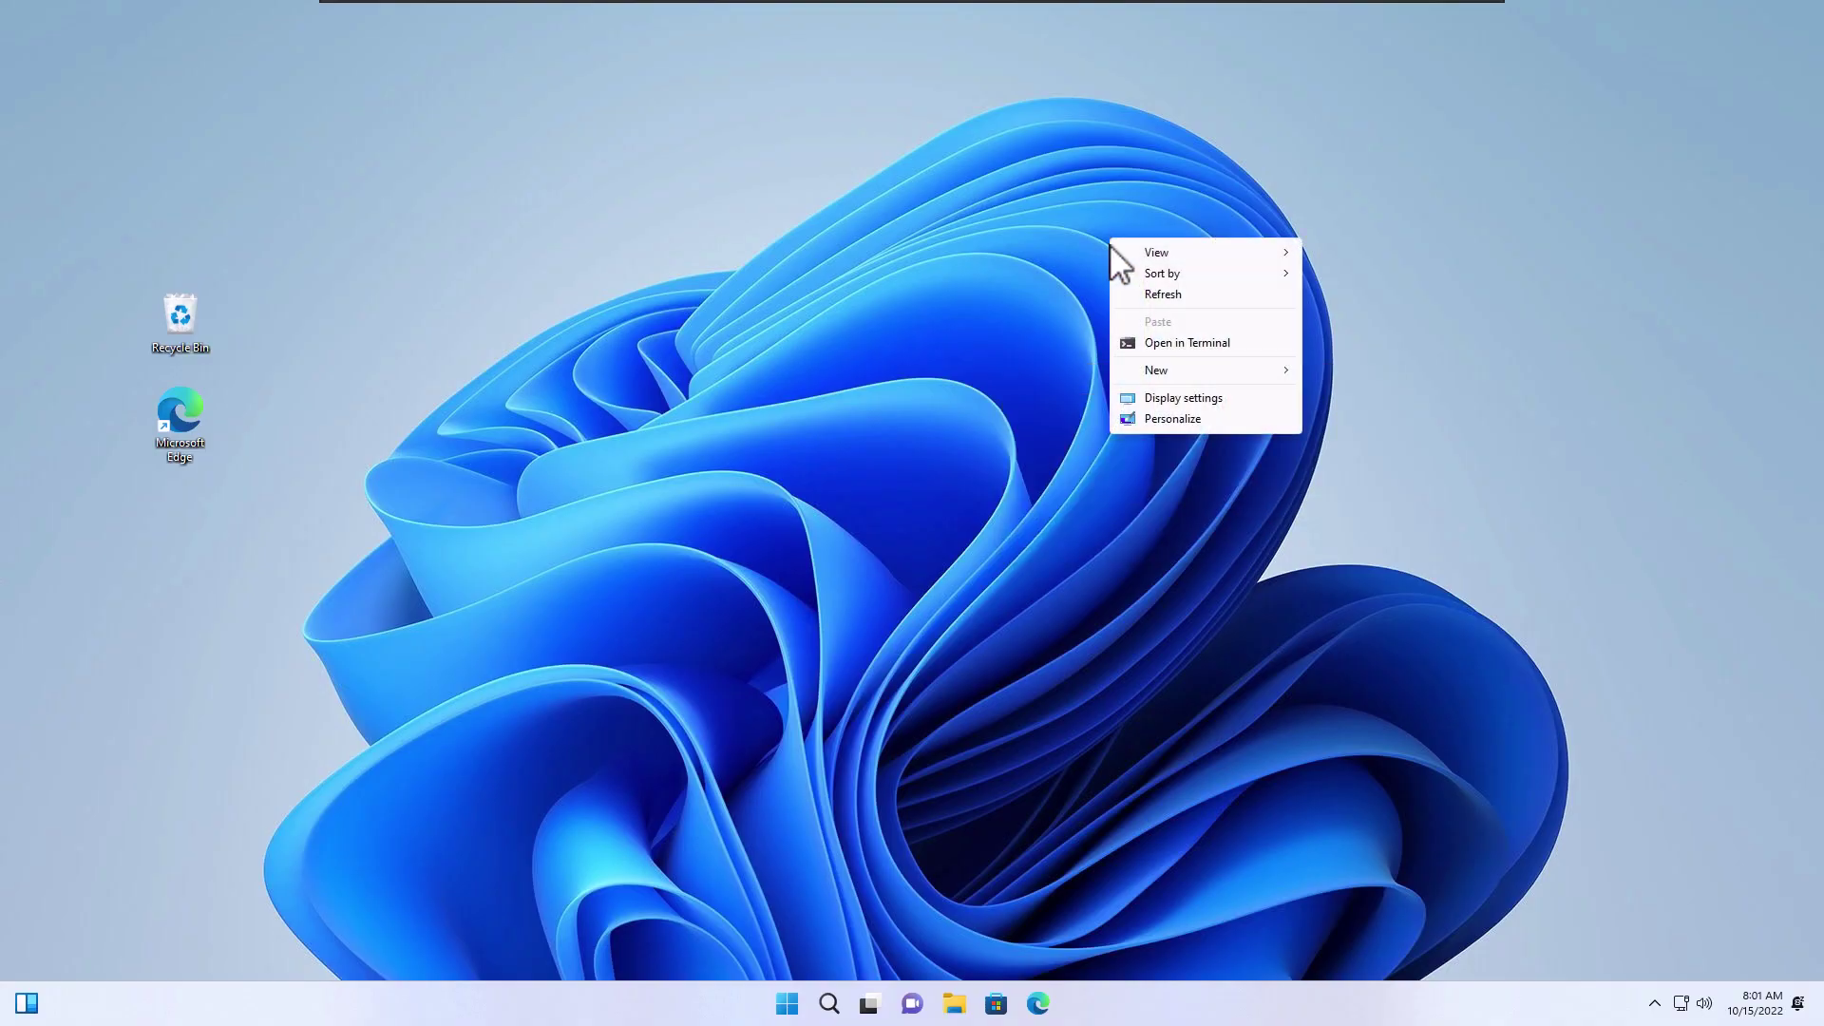
left_click(1406, 202)
right_click(1406, 203)
mouse_move(1456, 226)
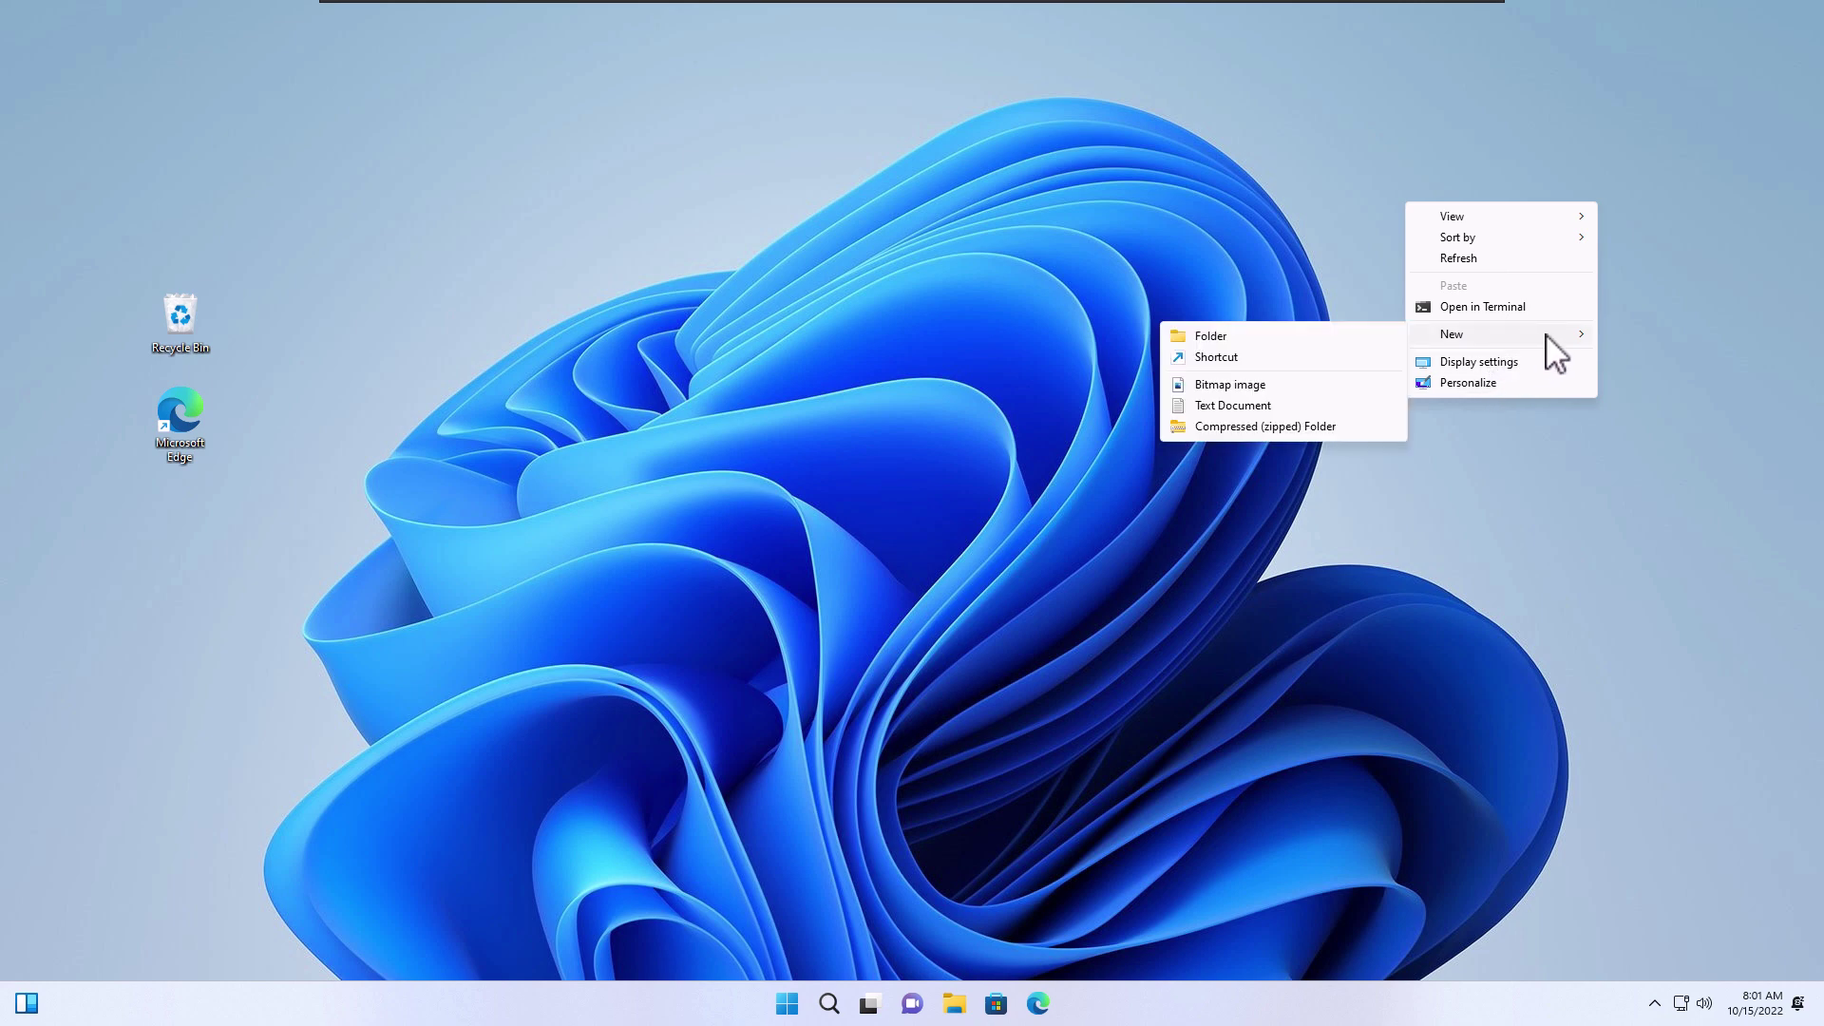
Open File Explorer, browse Documents, Pictures, Music and Videos, and switch to the second Home tab
left_click(953, 1003)
left_click(470, 573)
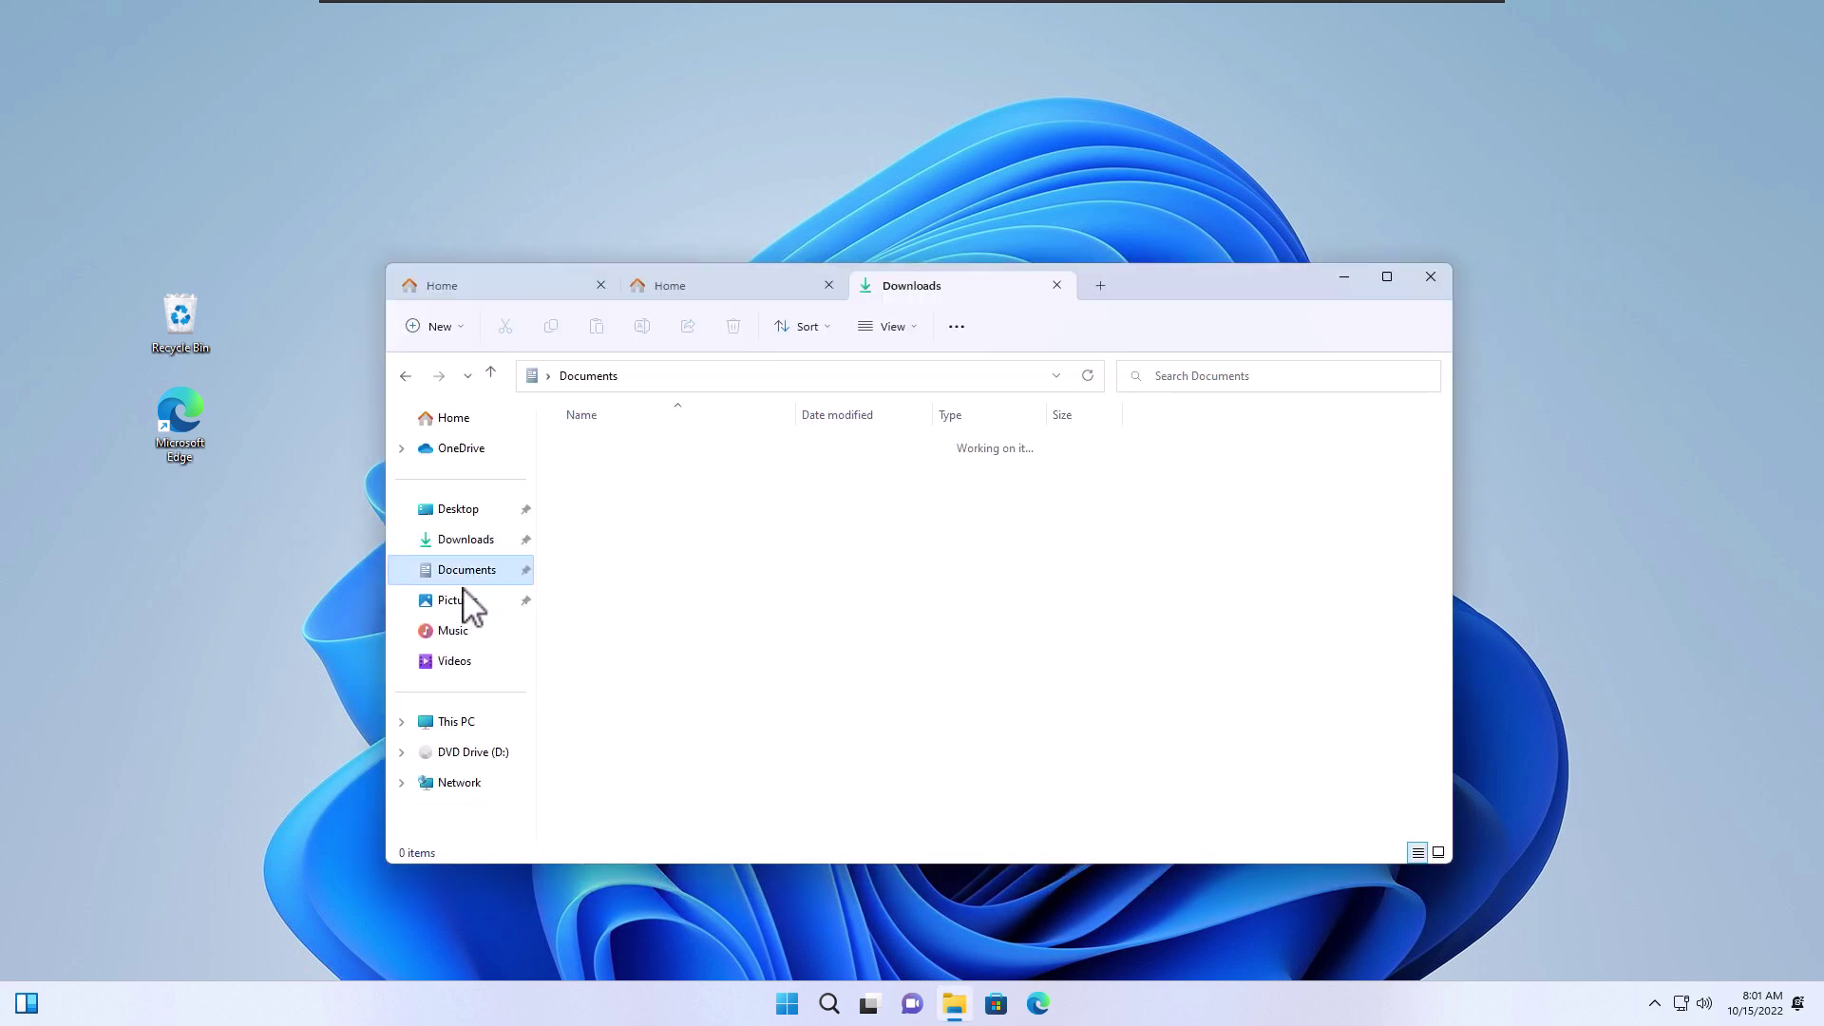
left_click(460, 600)
left_click(458, 631)
left_click(456, 661)
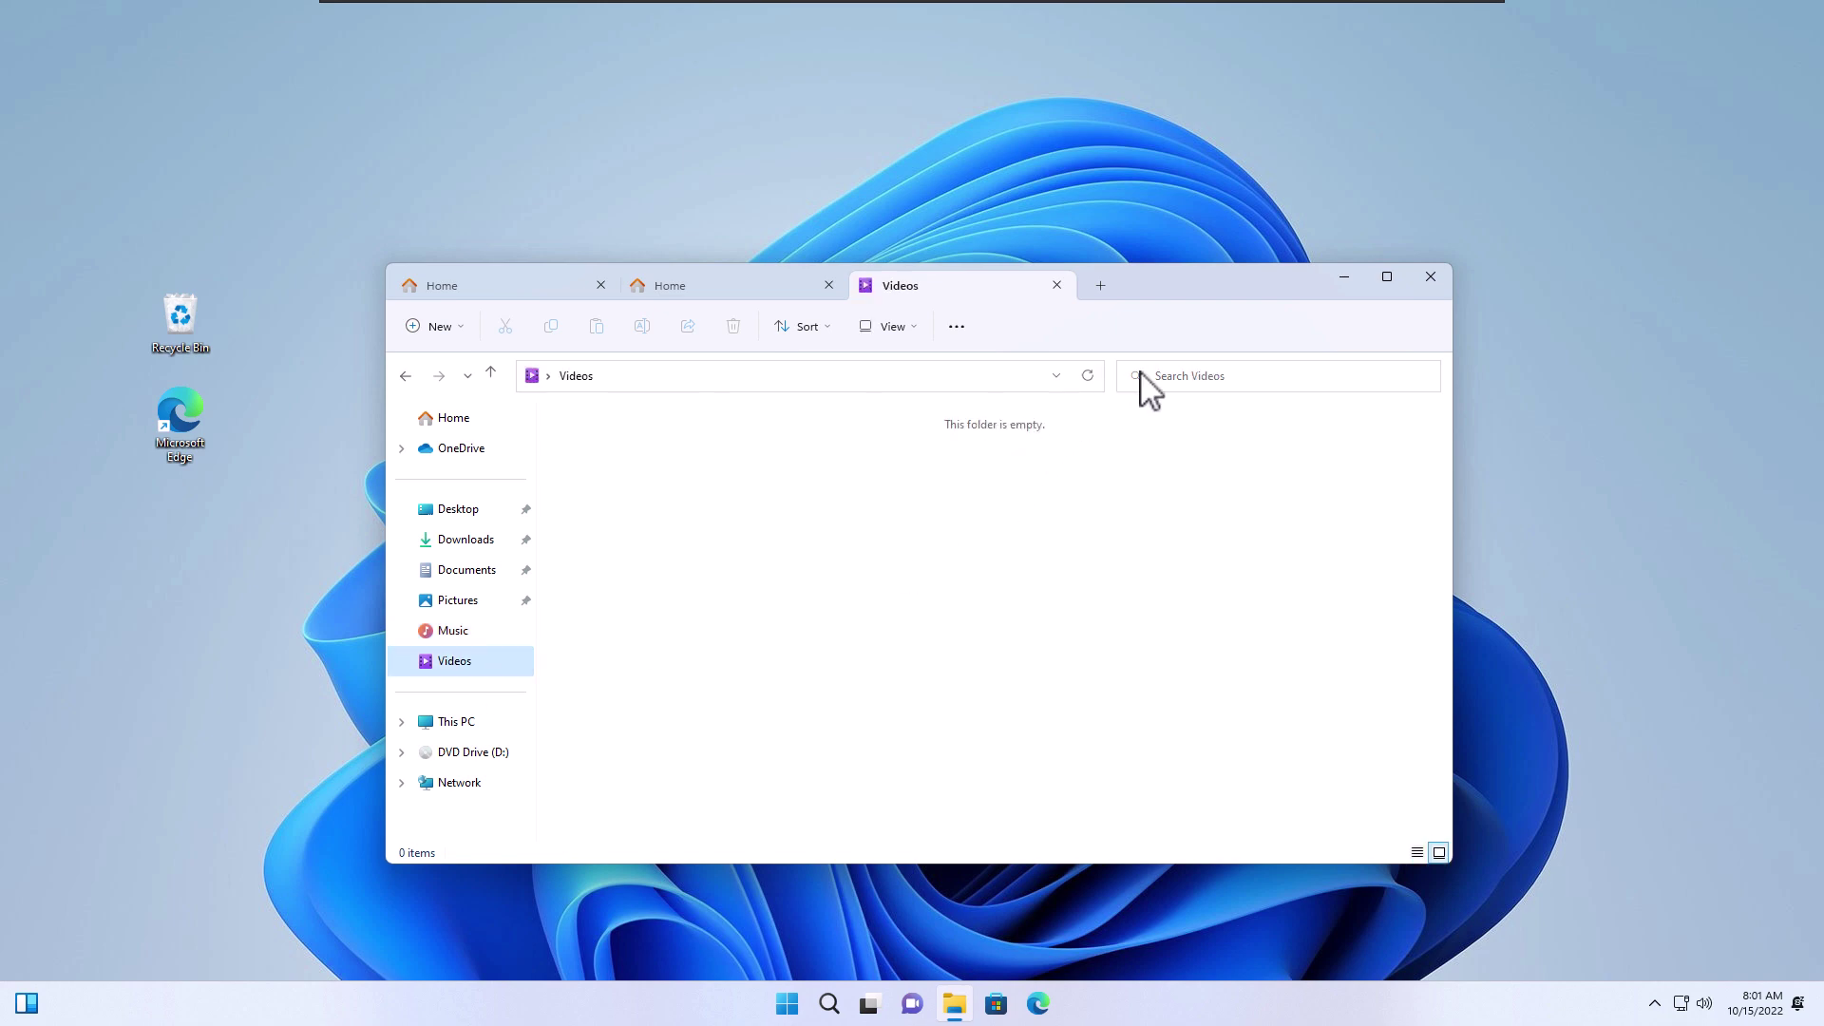
left_click(743, 288)
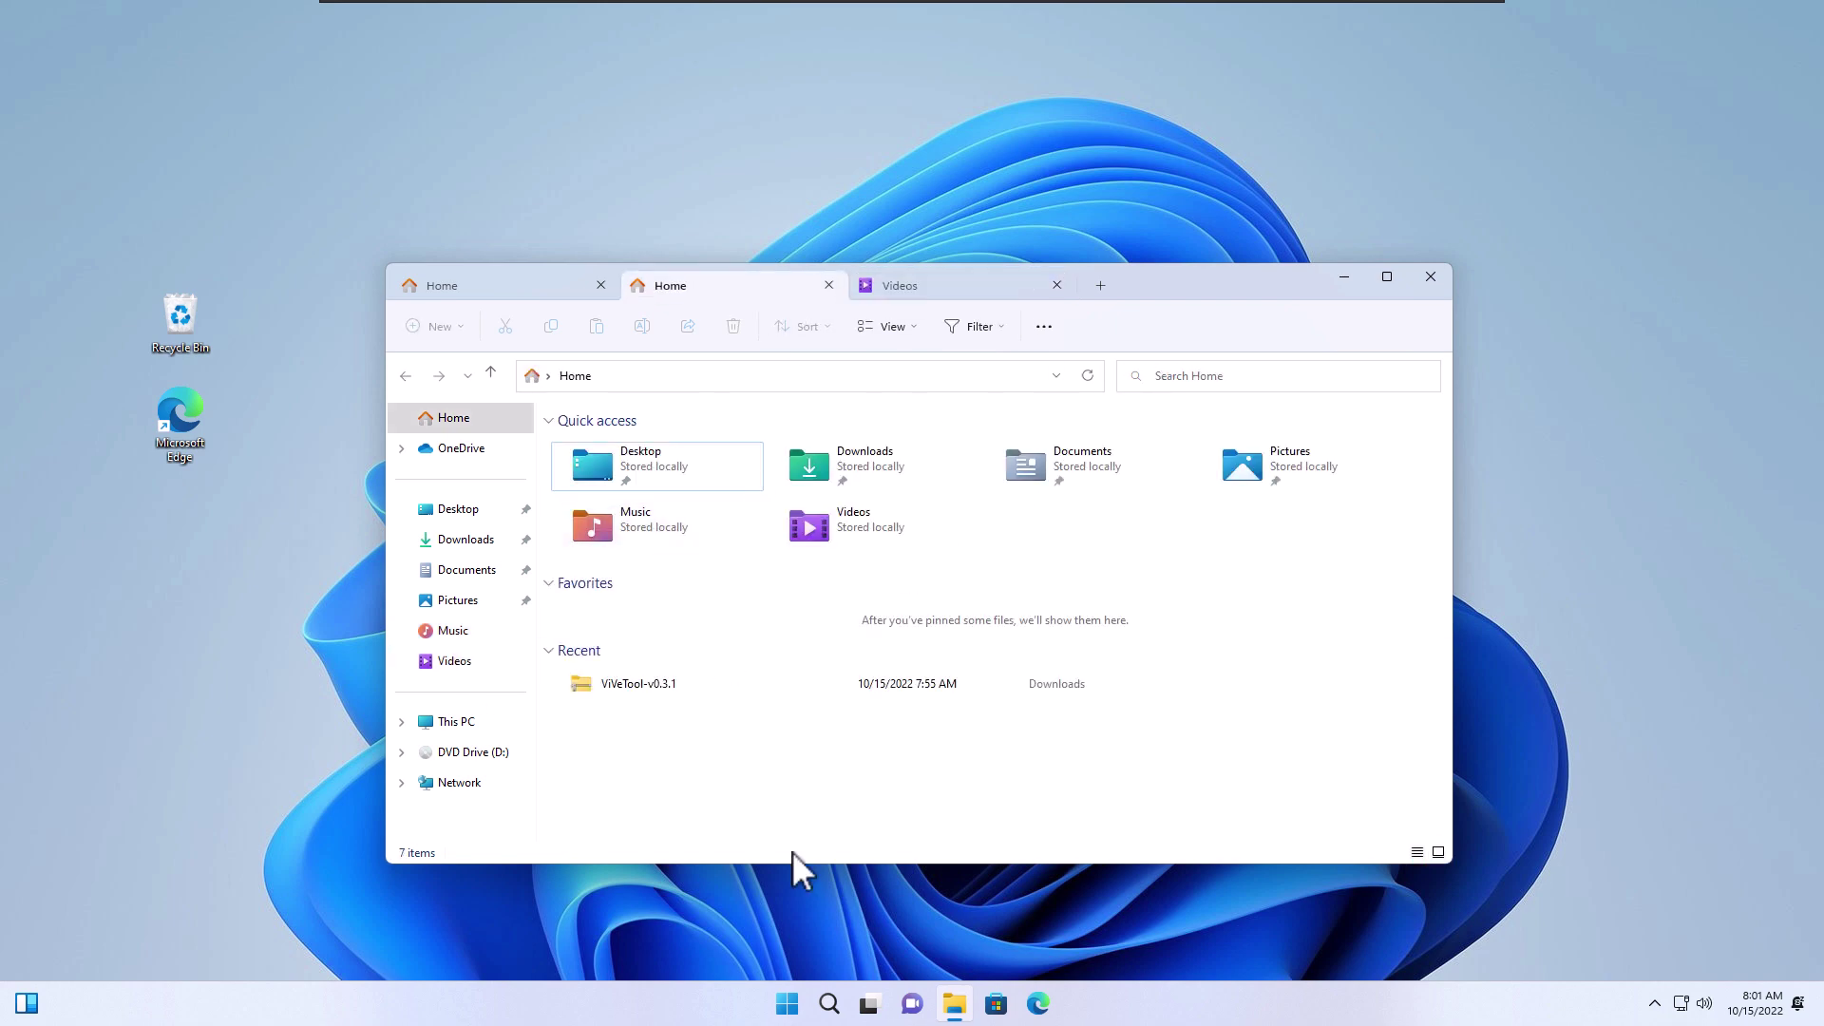
Run winver from the Run box to show the Windows version
key("super+r")
type("w")
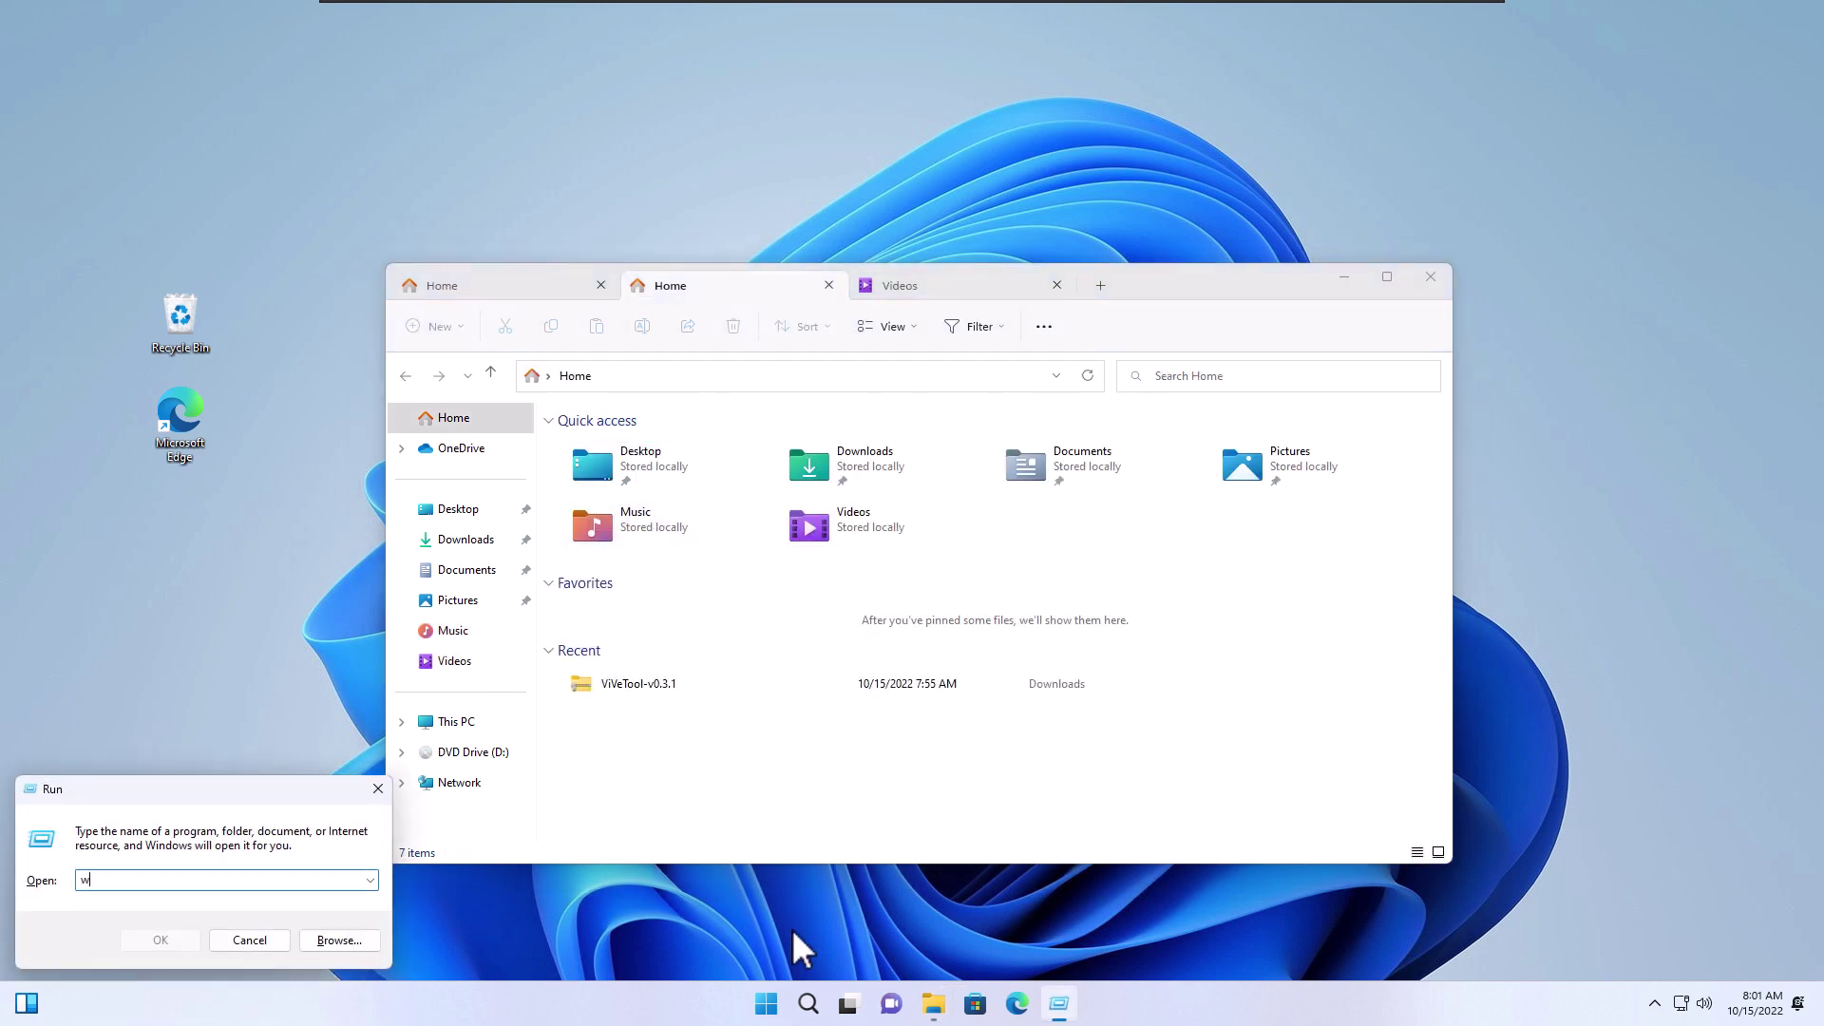
key("Return")
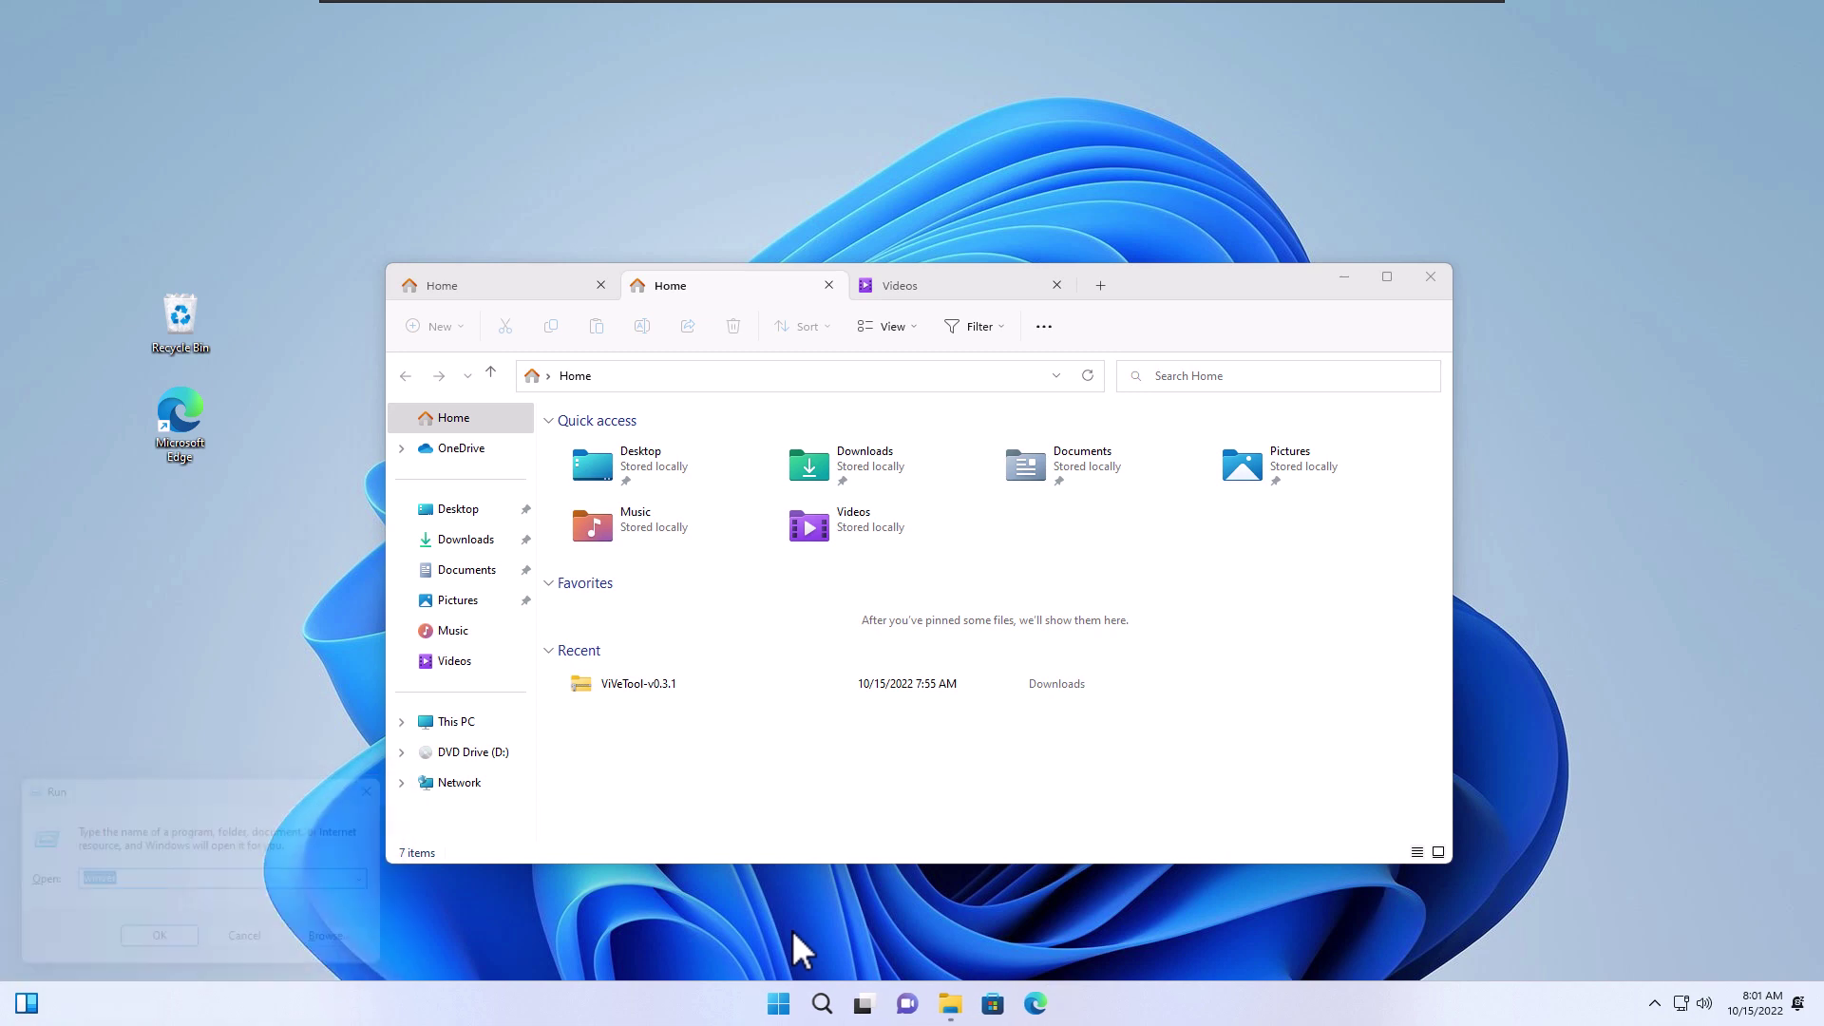